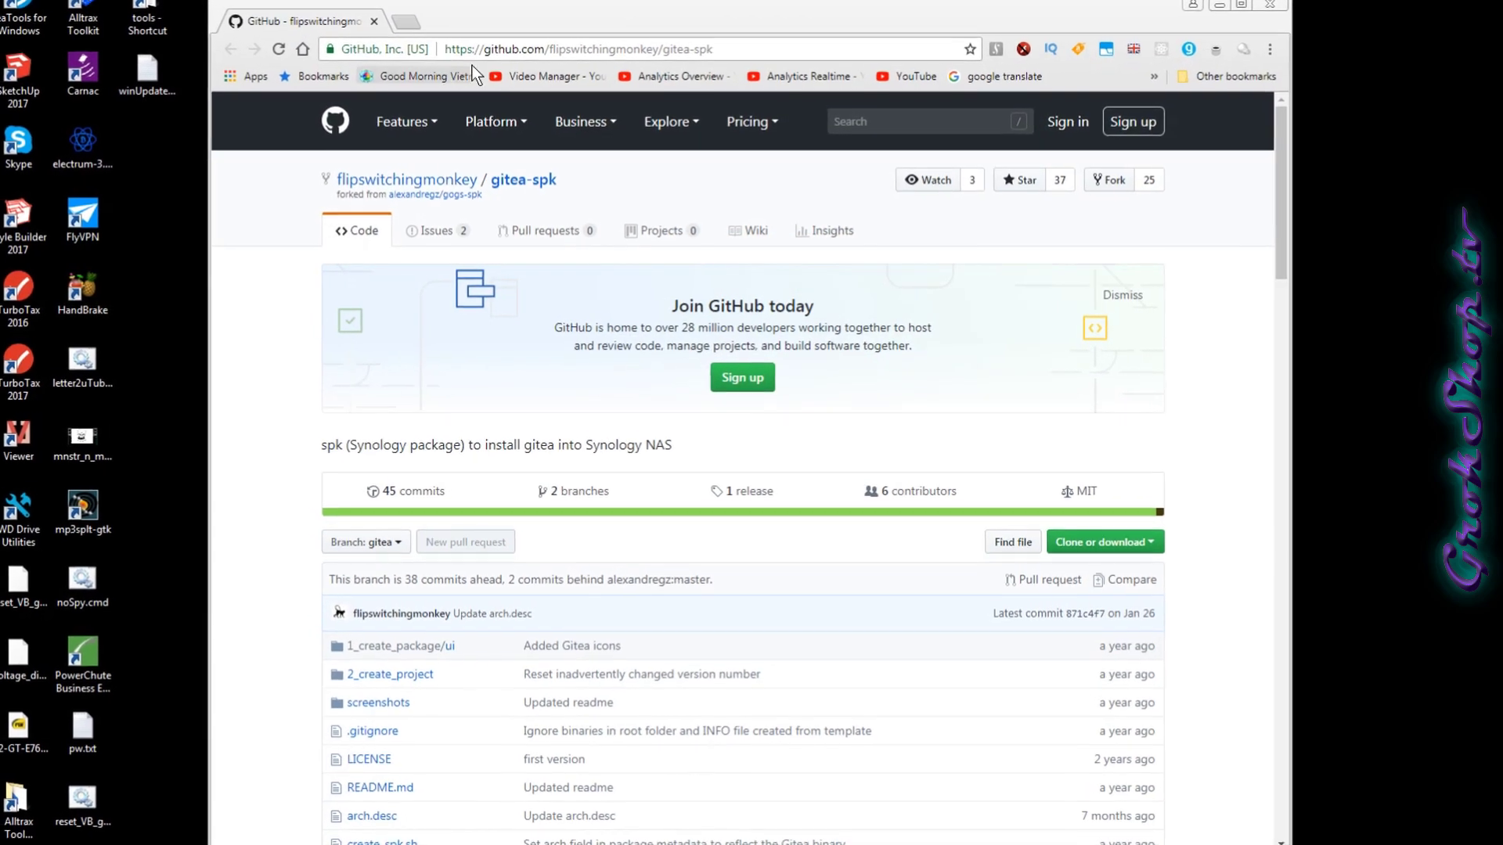
# Reveal the HTTPS clone URL of the gitea-spk repository on GitHub.
pyautogui.click(752, 47)
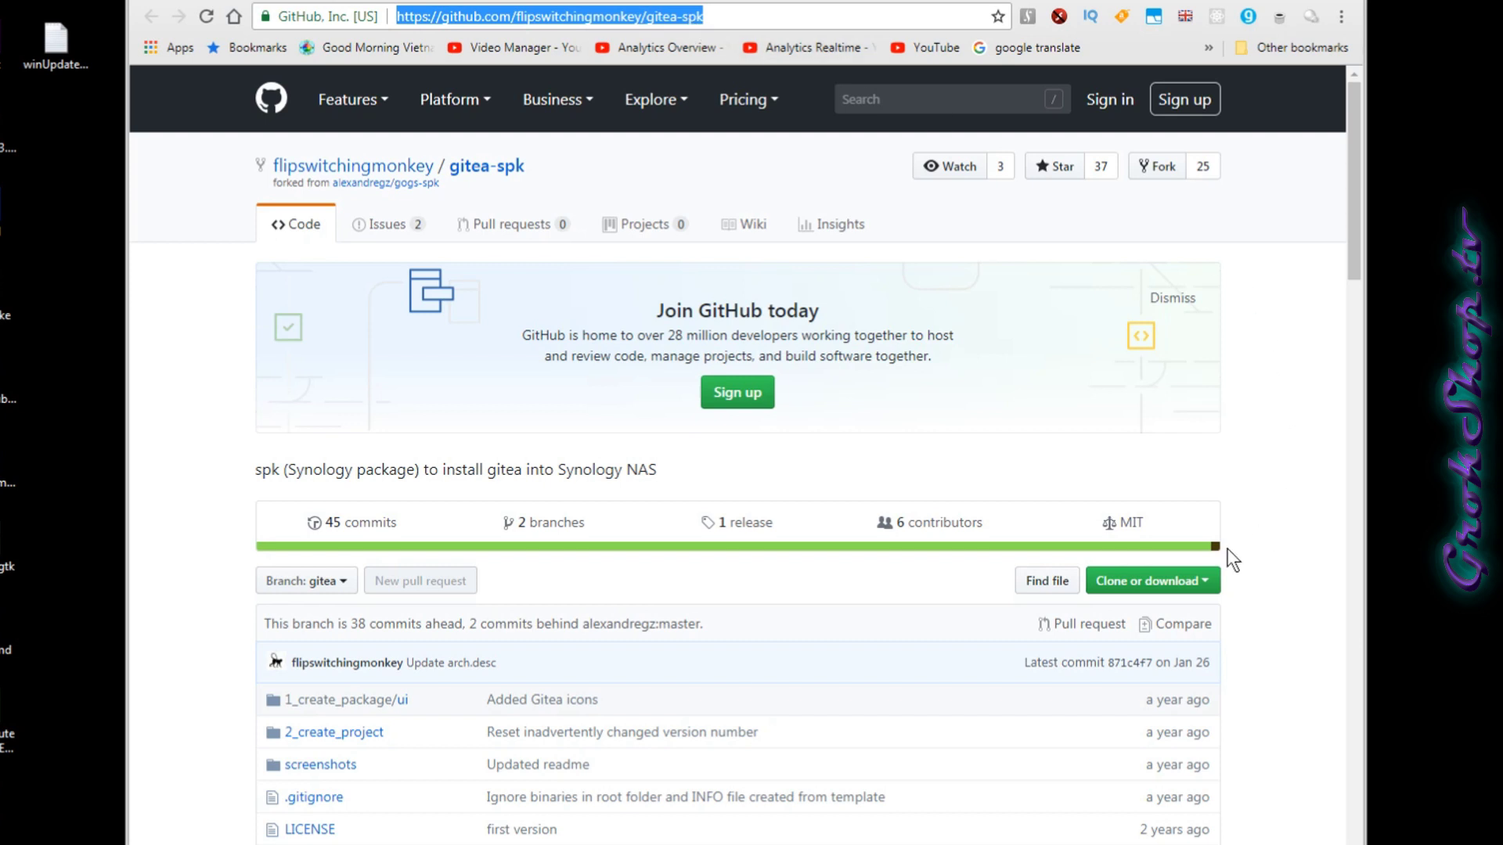
pyautogui.click(1207, 581)
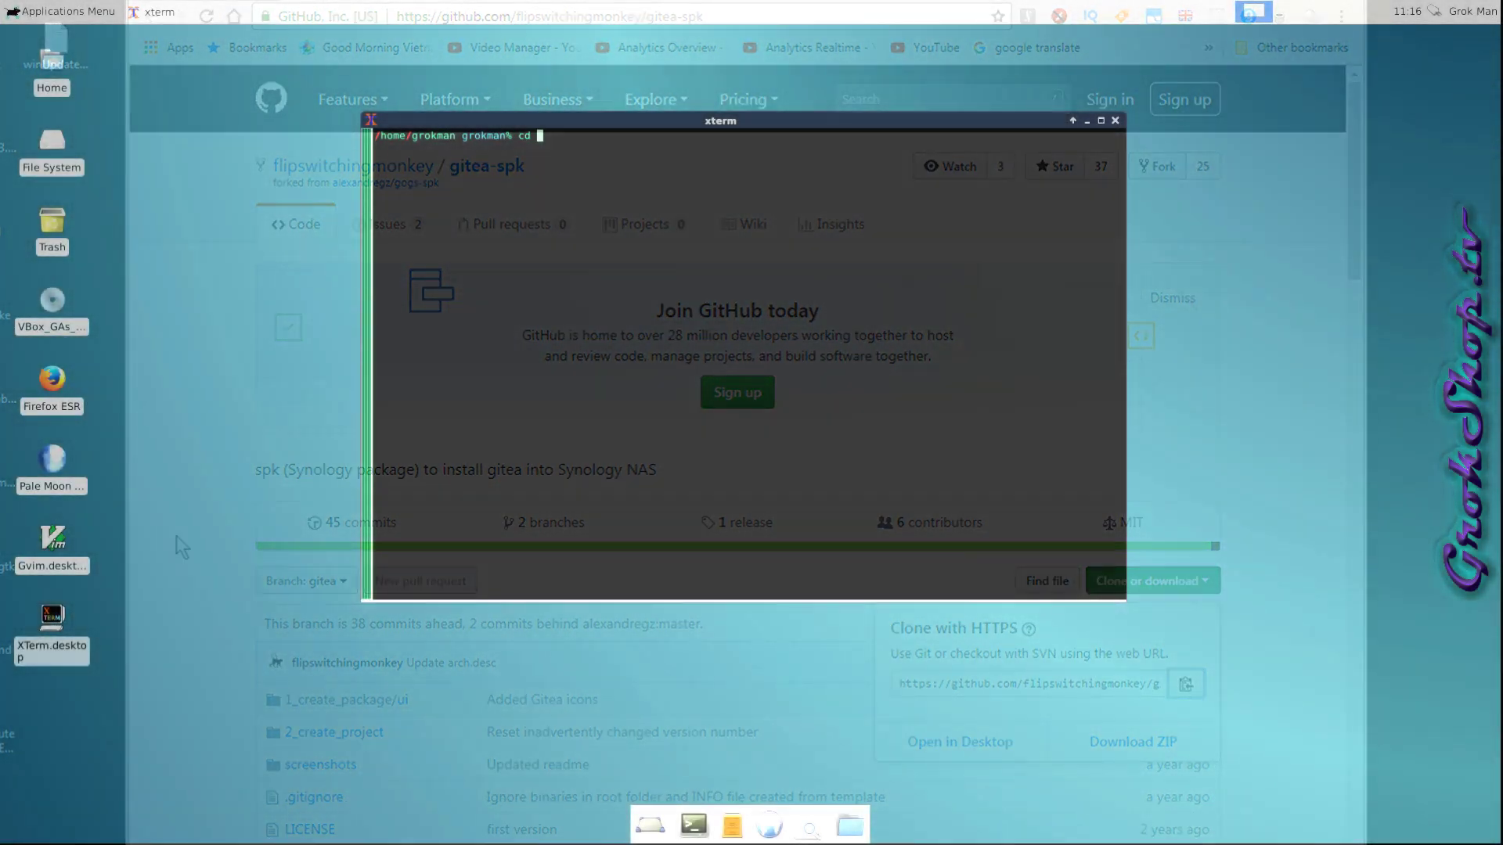
# Change into the code folder and git clone the gitea-spk repository there.
pyautogui.write('cd code/')
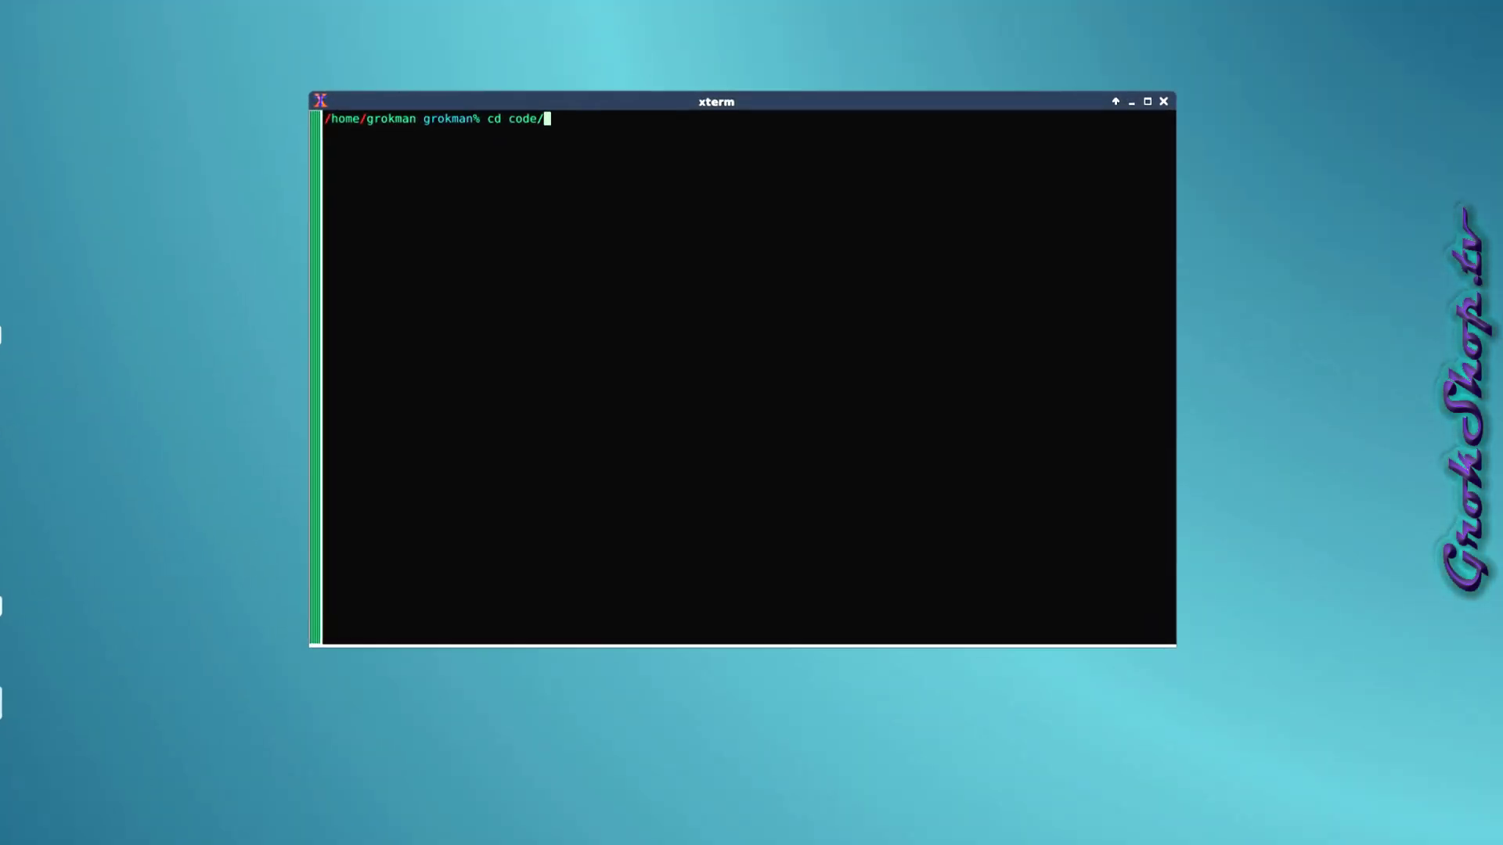
pyautogui.press('Return')
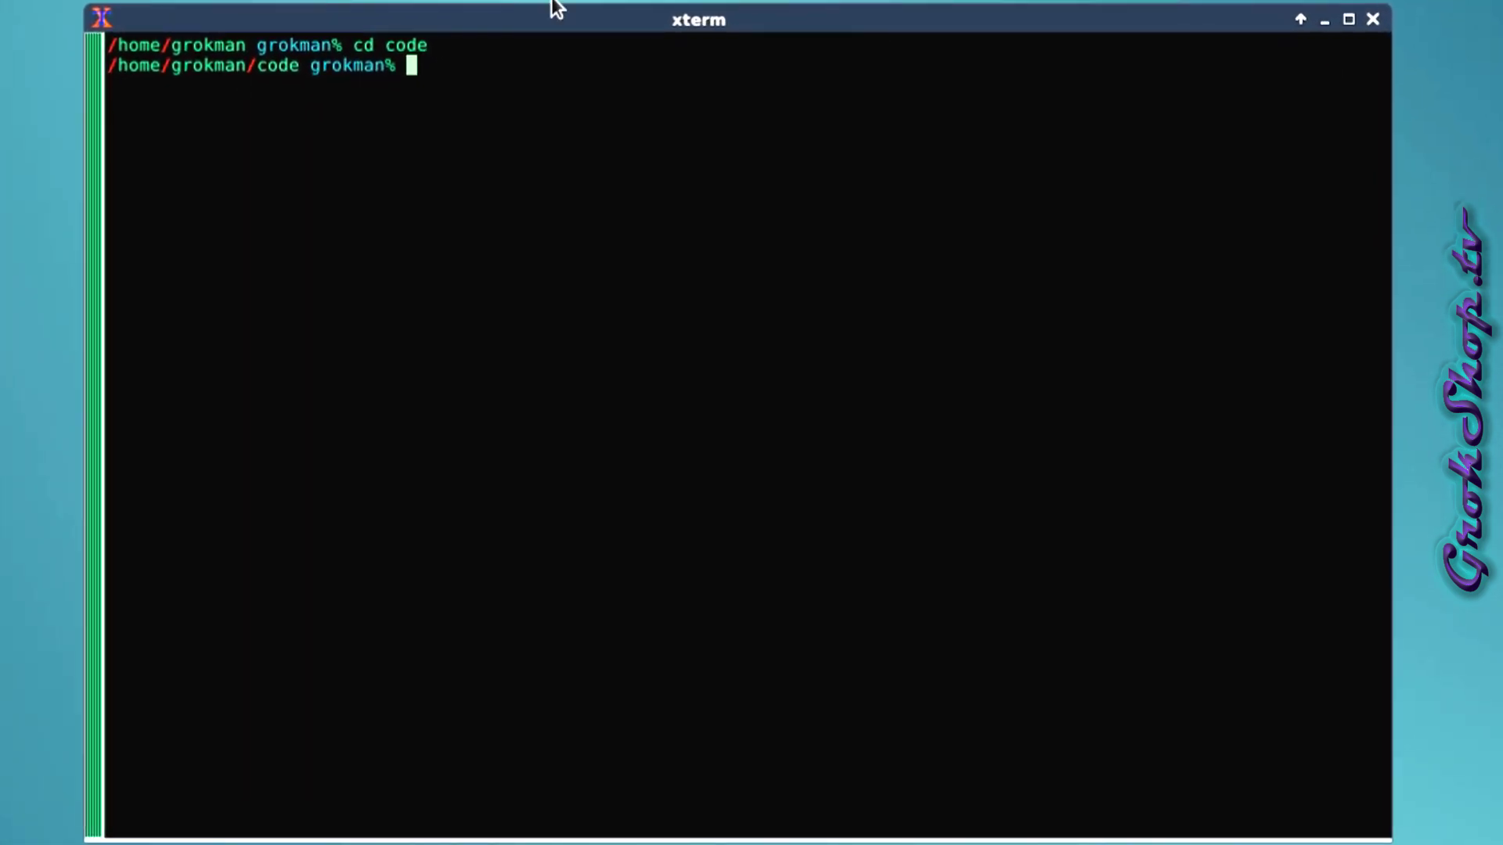
pyautogui.middleClick(478, 75)
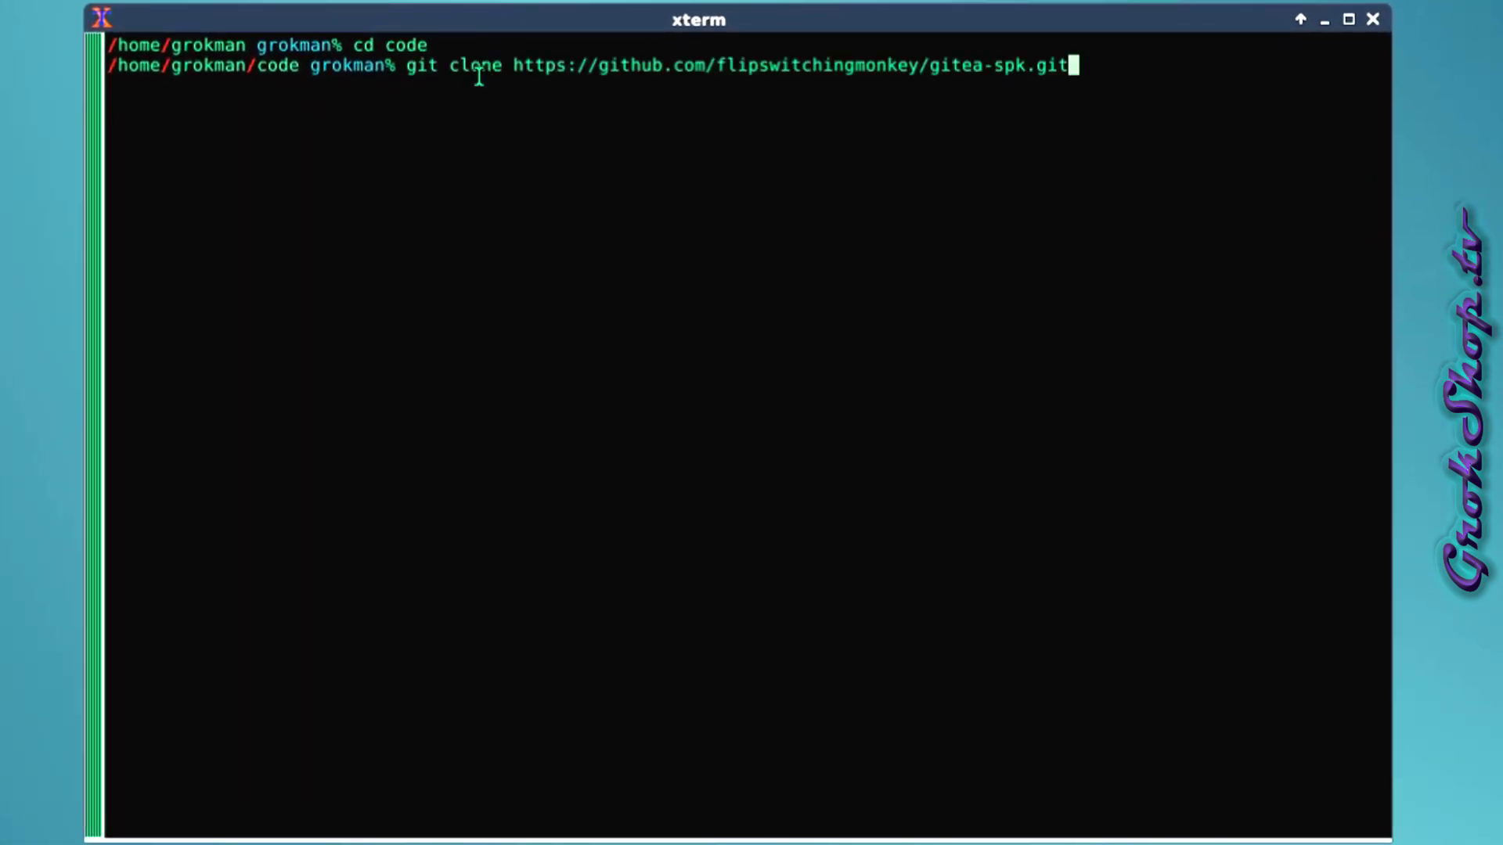
pyautogui.press('Return')
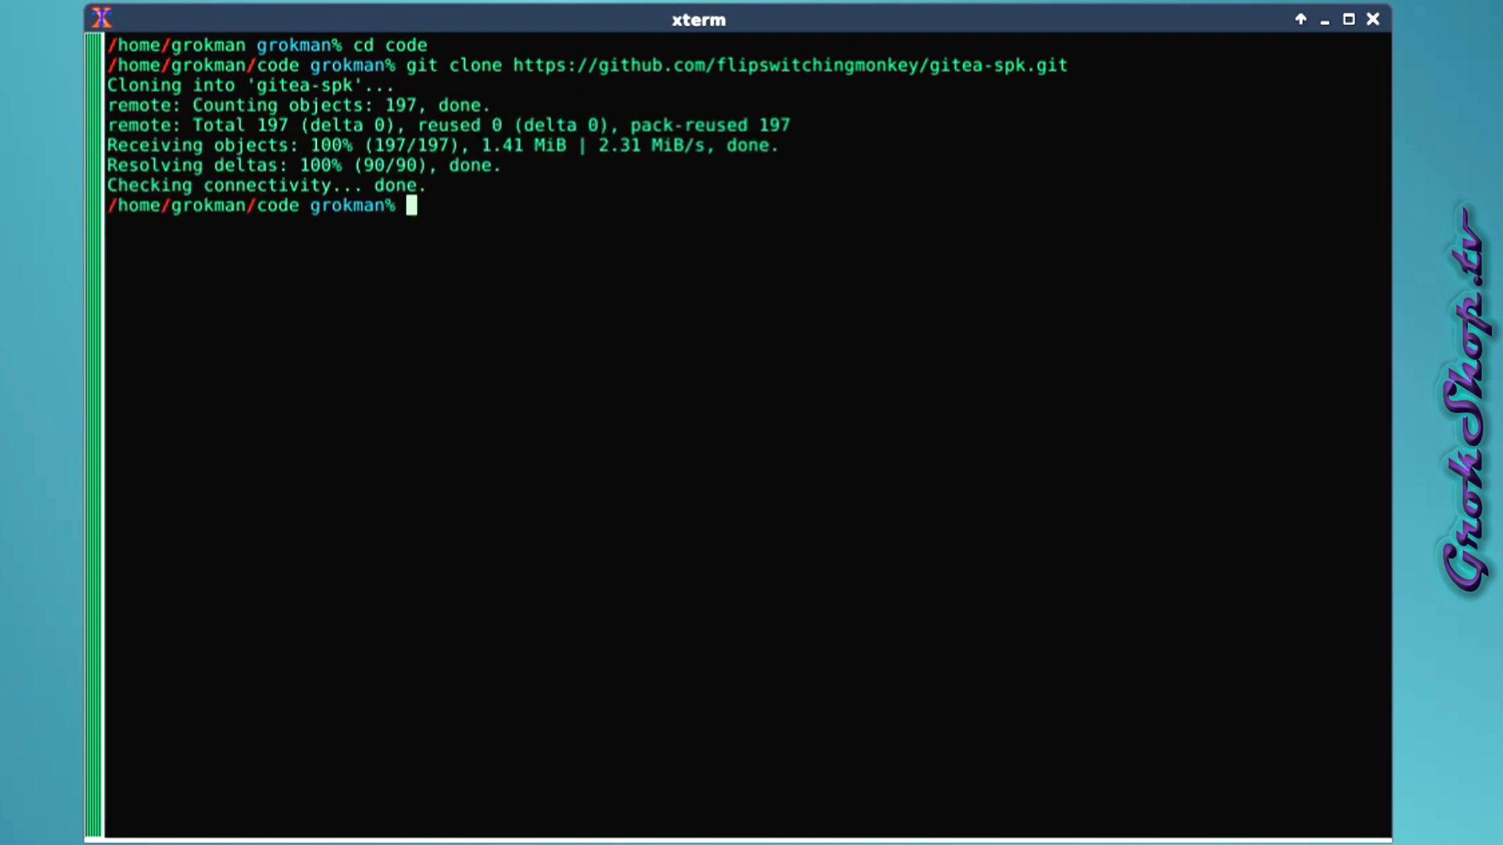
# List the code folder and change into the new gitea-spk folder.
pyautogui.write('ll')
pyautogui.press('Return')
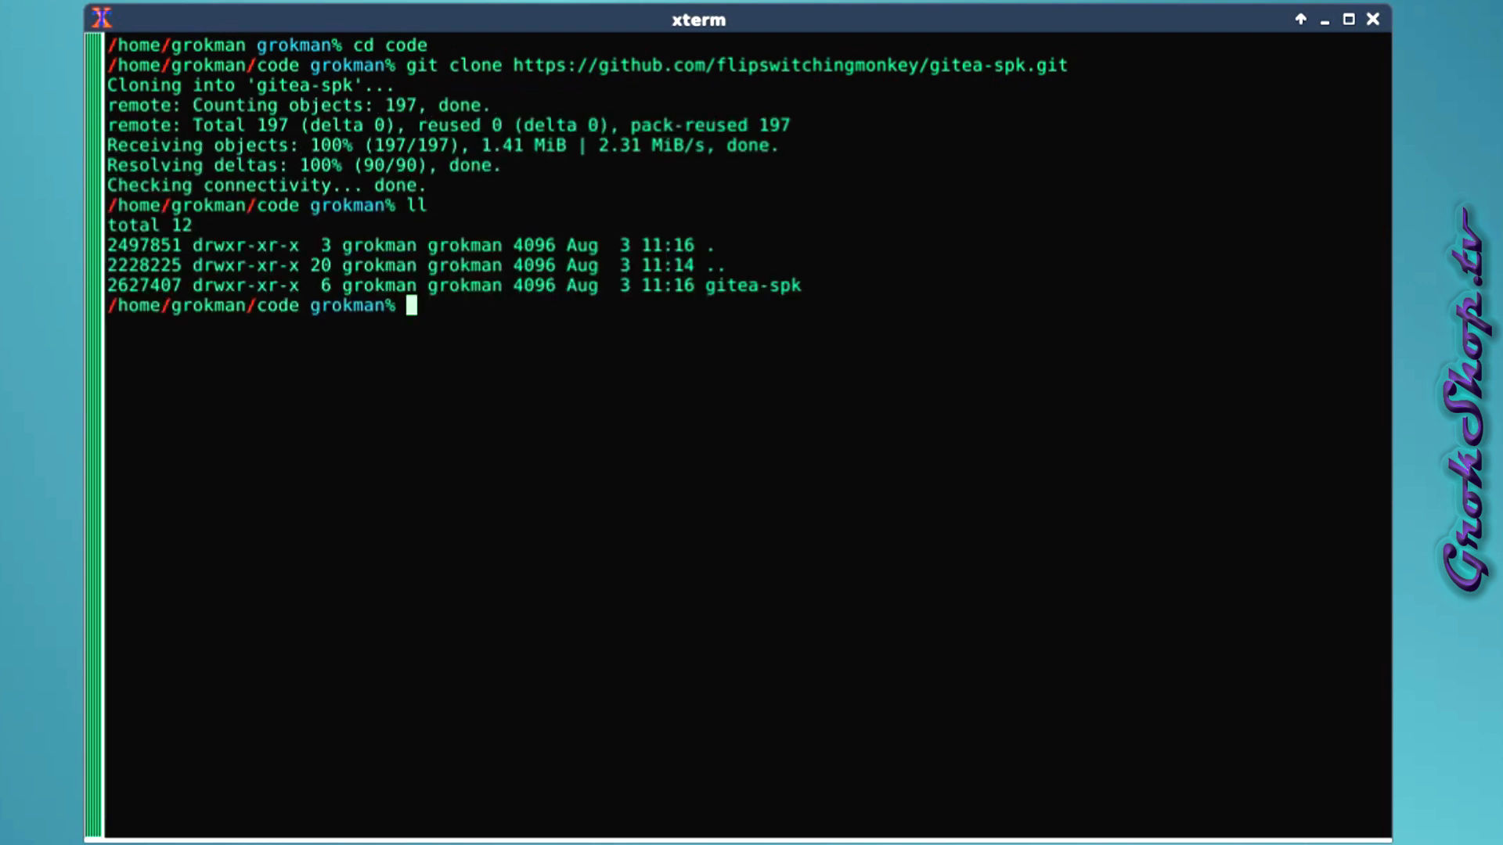
pyautogui.write('cd git')
pyautogui.press('Tab')
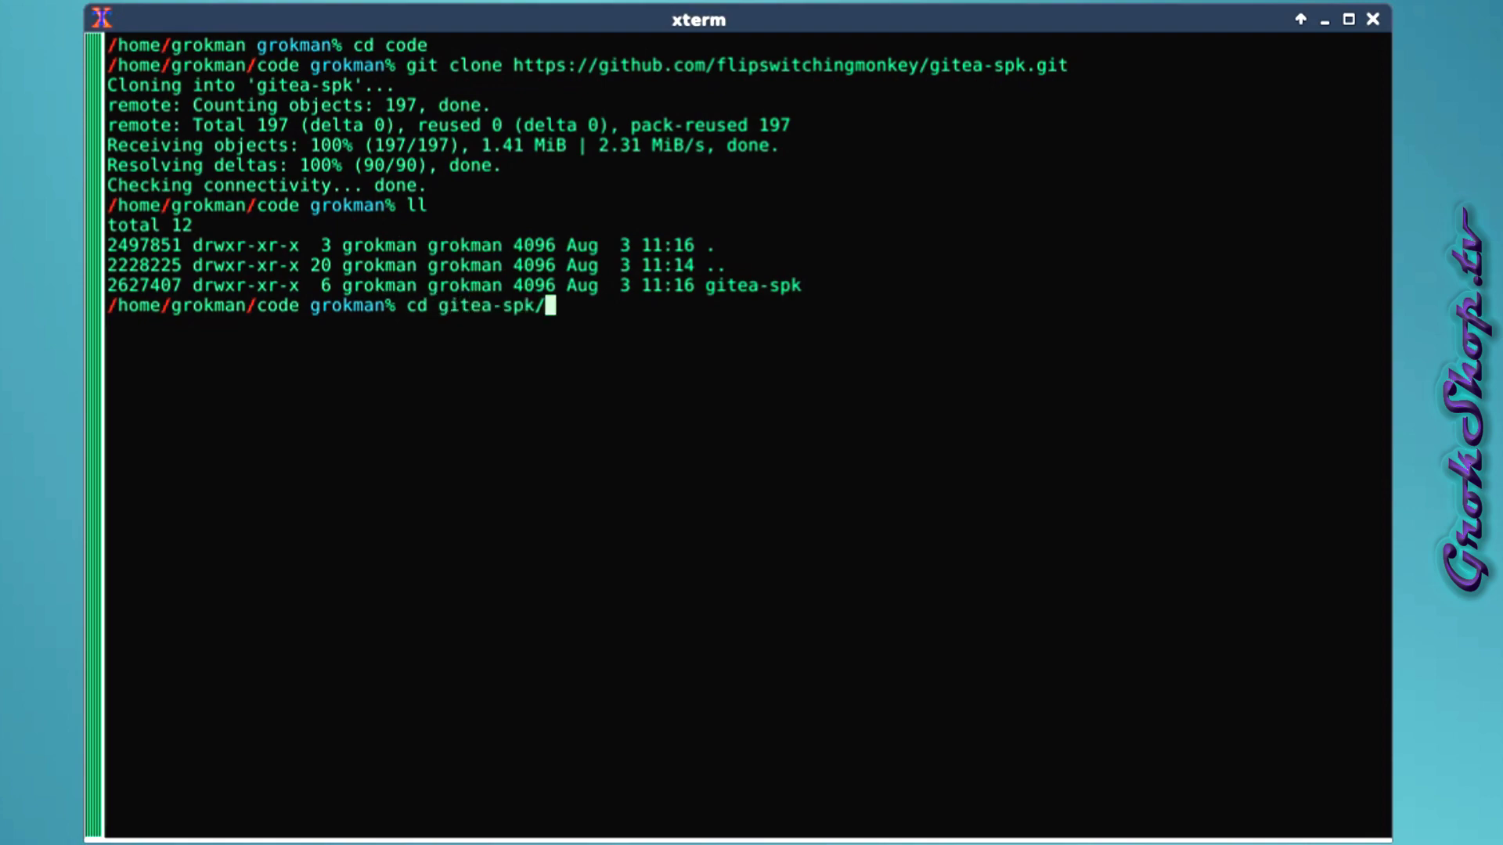
pyautogui.press('Return')
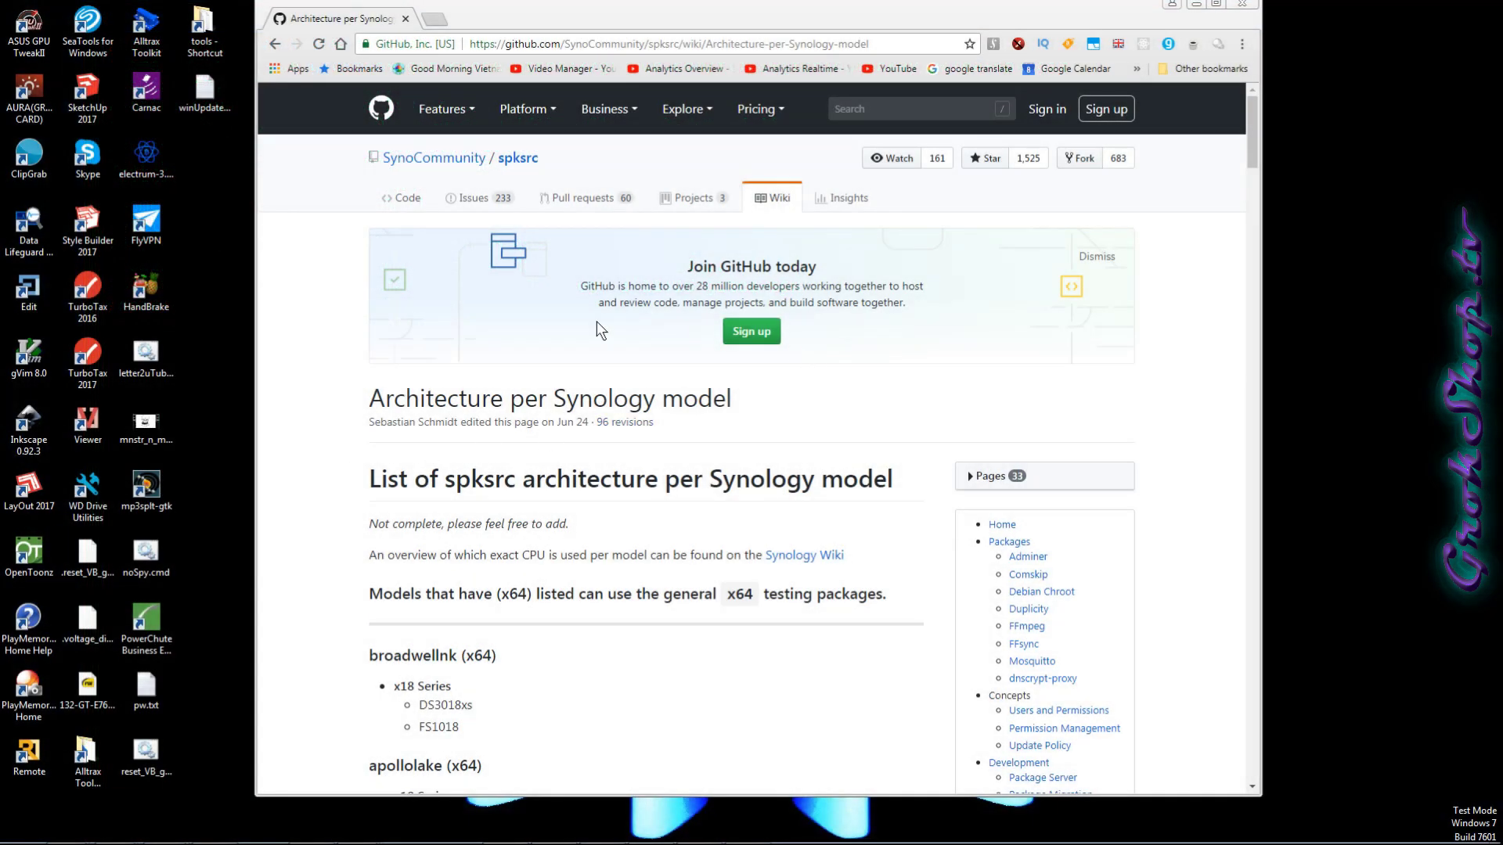
# Find 1815 on the architecture wiki page and jump to the avoton (x64) section.
pyautogui.click(326, 305)
pyautogui.hotkey('ctrl', 'f')
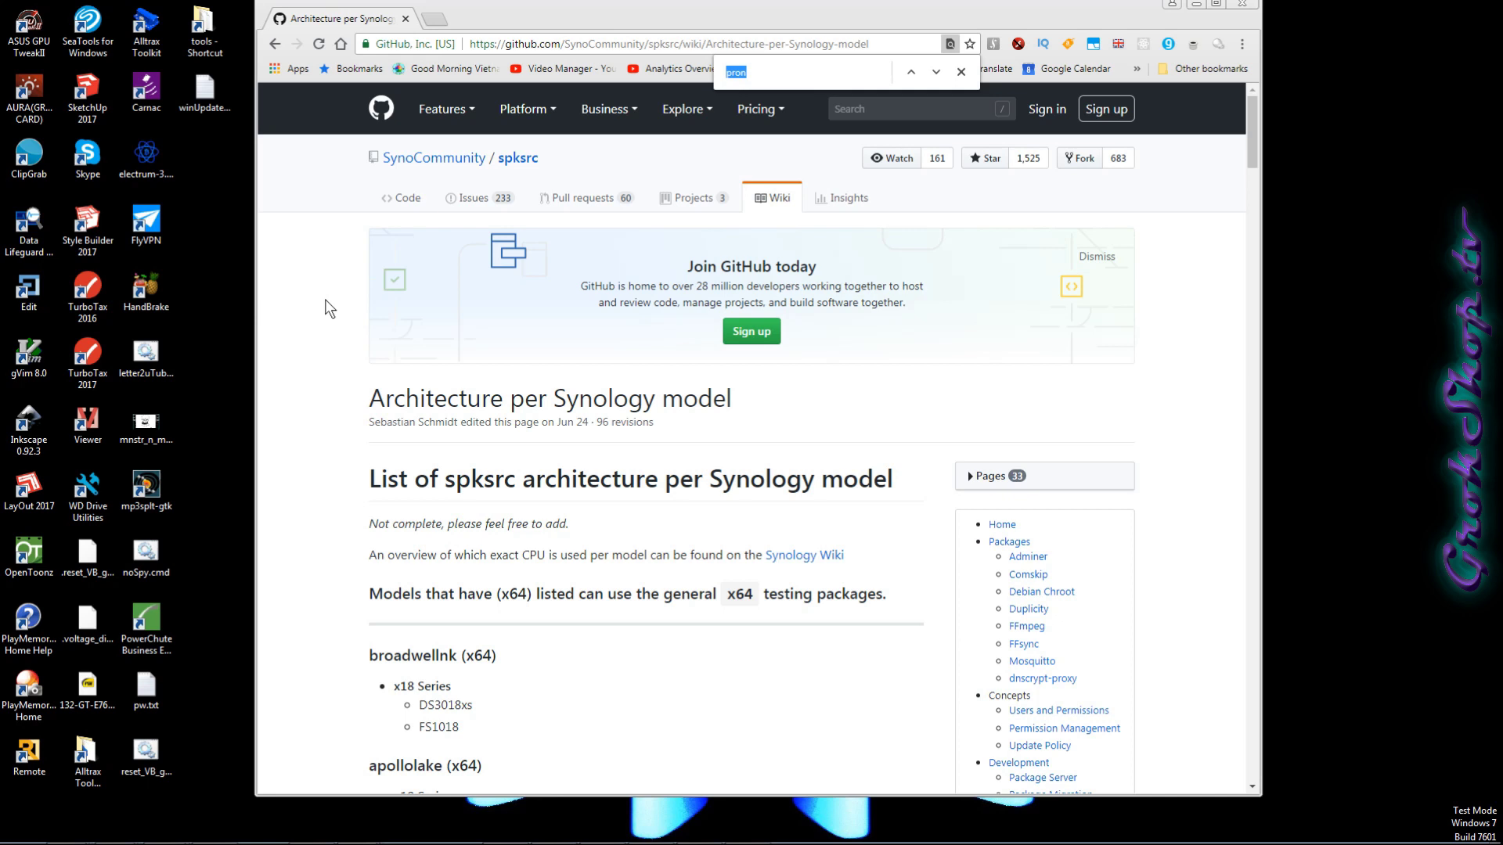
pyautogui.write('1815')
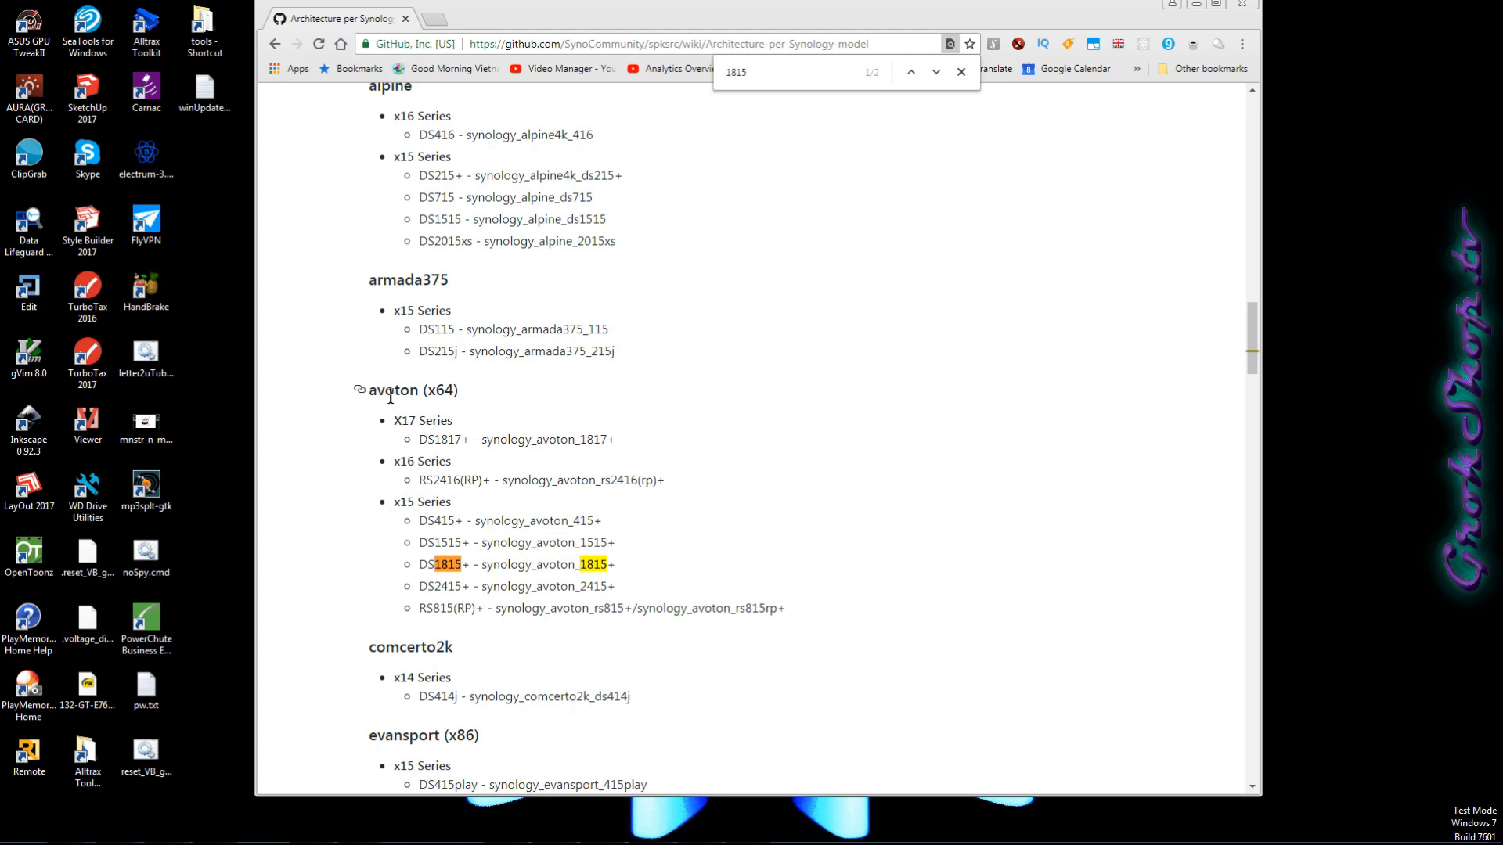
pyautogui.moveTo(366, 390); pyautogui.dragTo(462, 389)
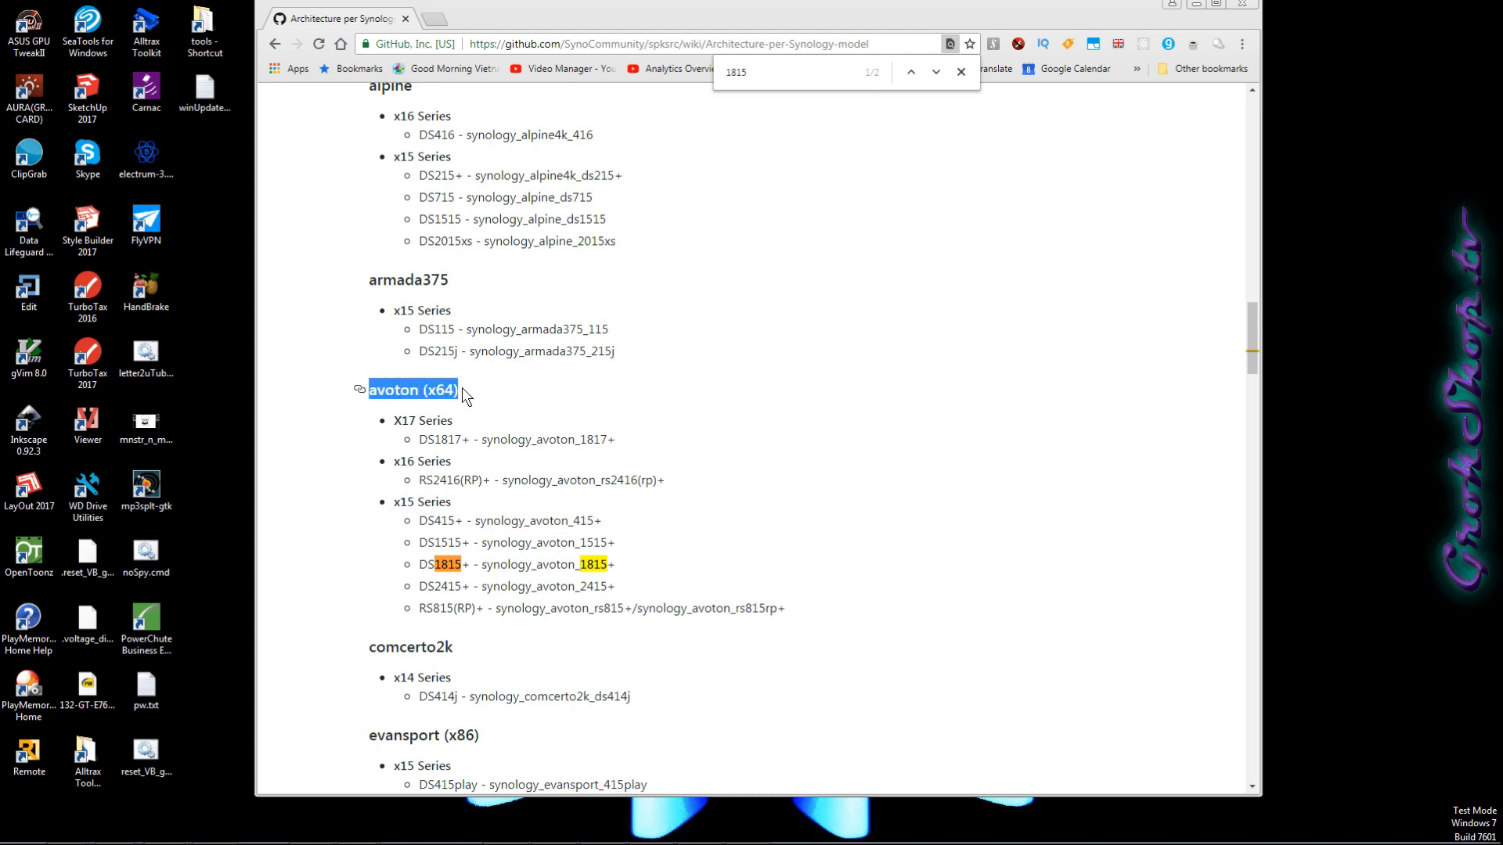
pyautogui.click(356, 392)
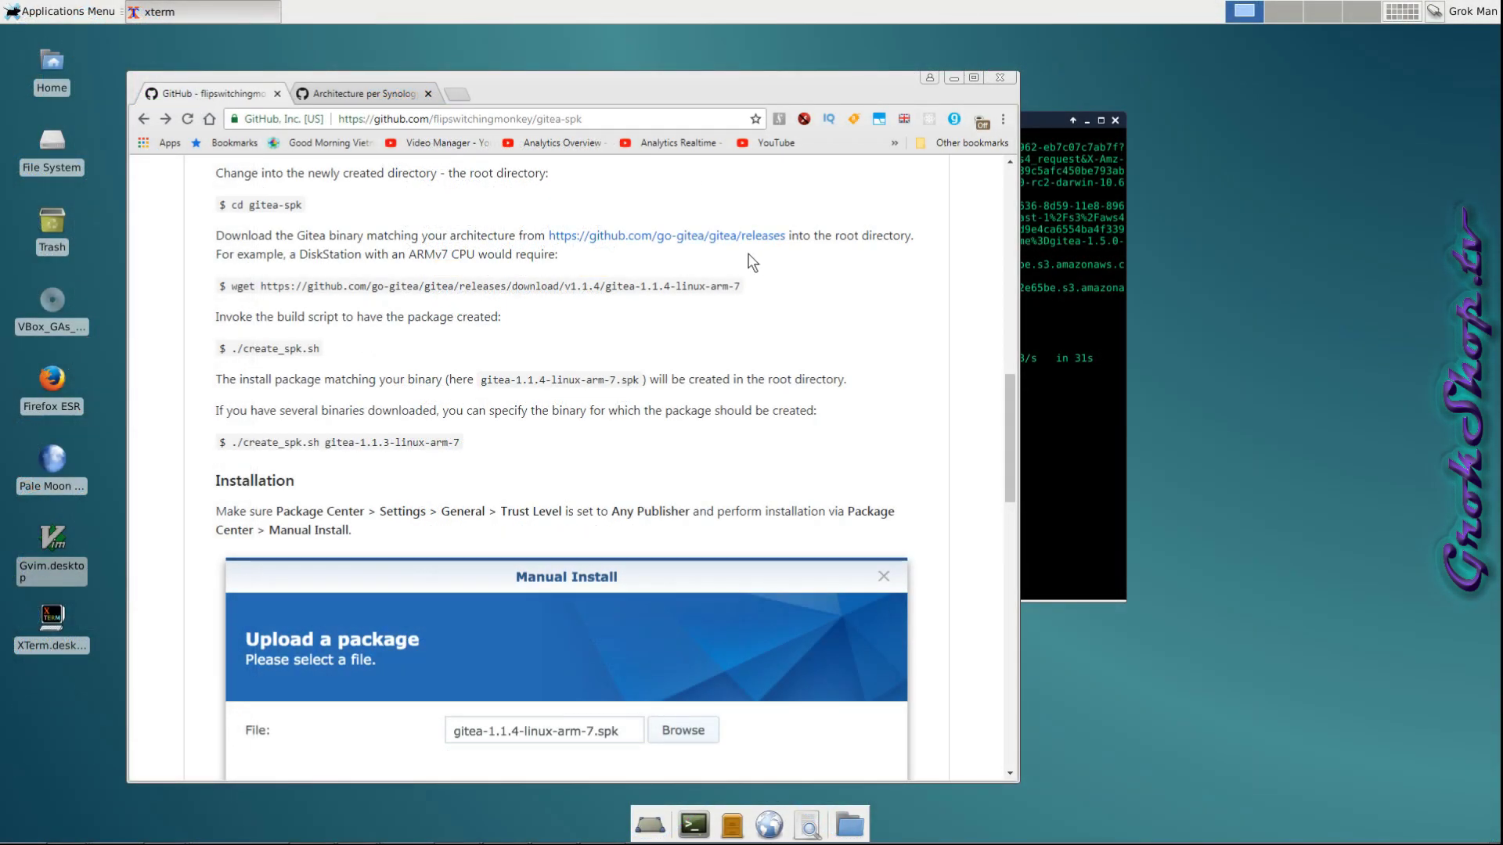
# Copy the gitea-1.5.0-rc2-linux-amd64 download link from the Gitea releases page.
pyautogui.click(701, 237)
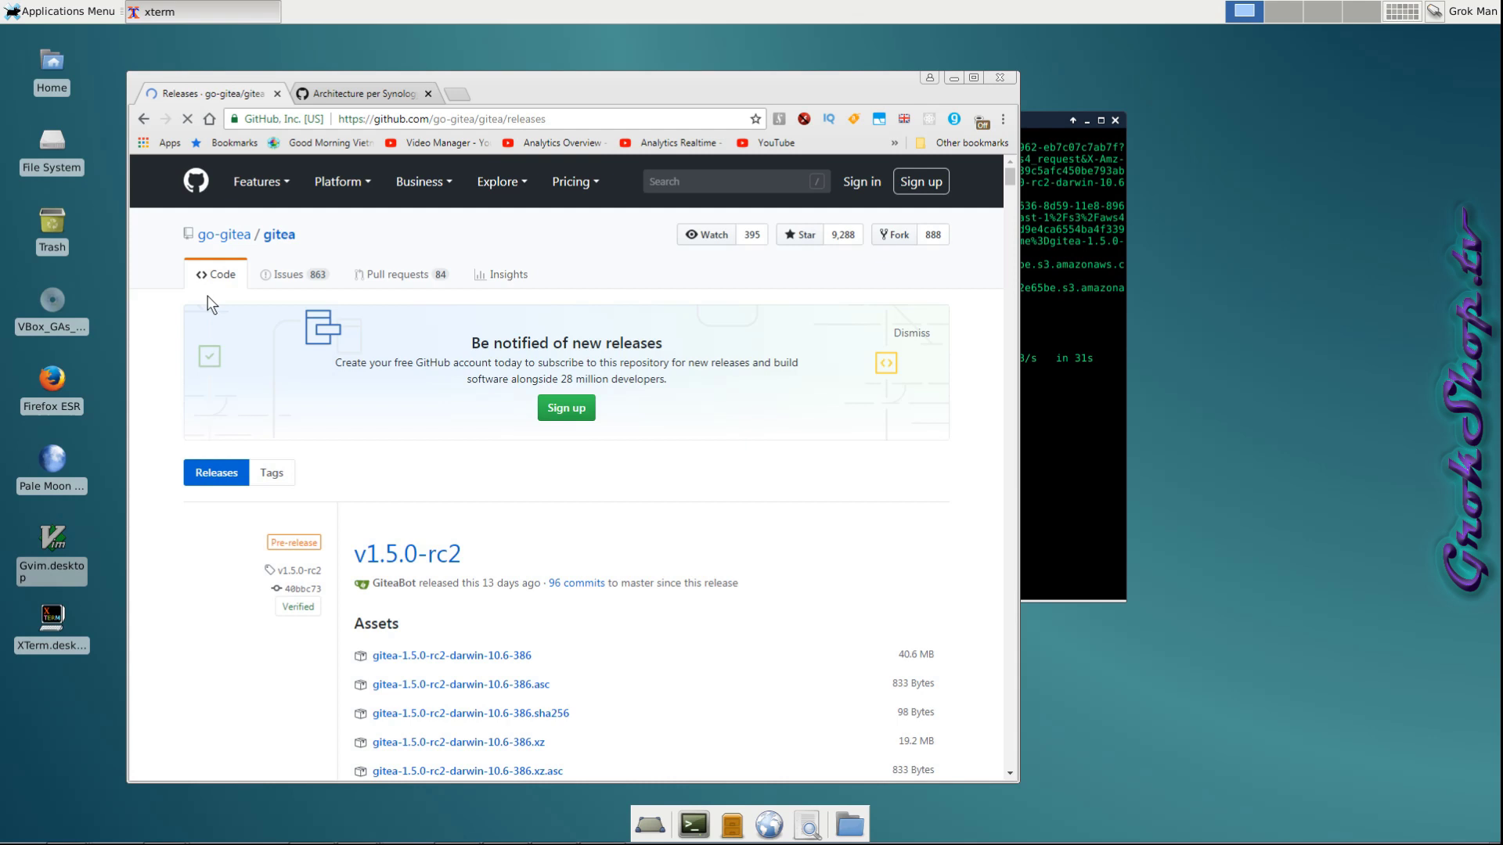
pyautogui.scroll(-5, 725, 465)
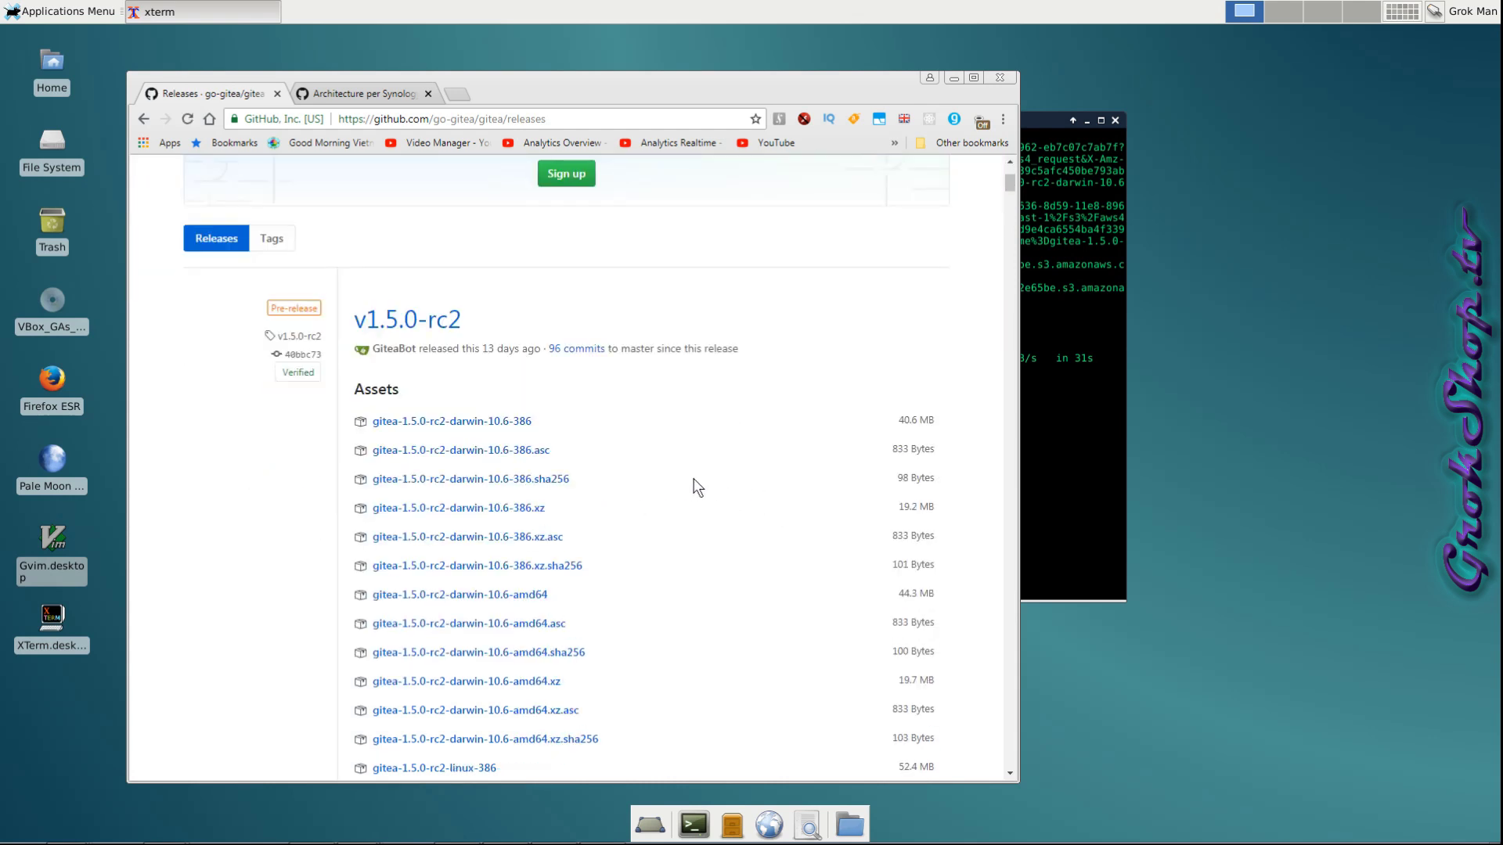
pyautogui.scroll(-8, 477, 529)
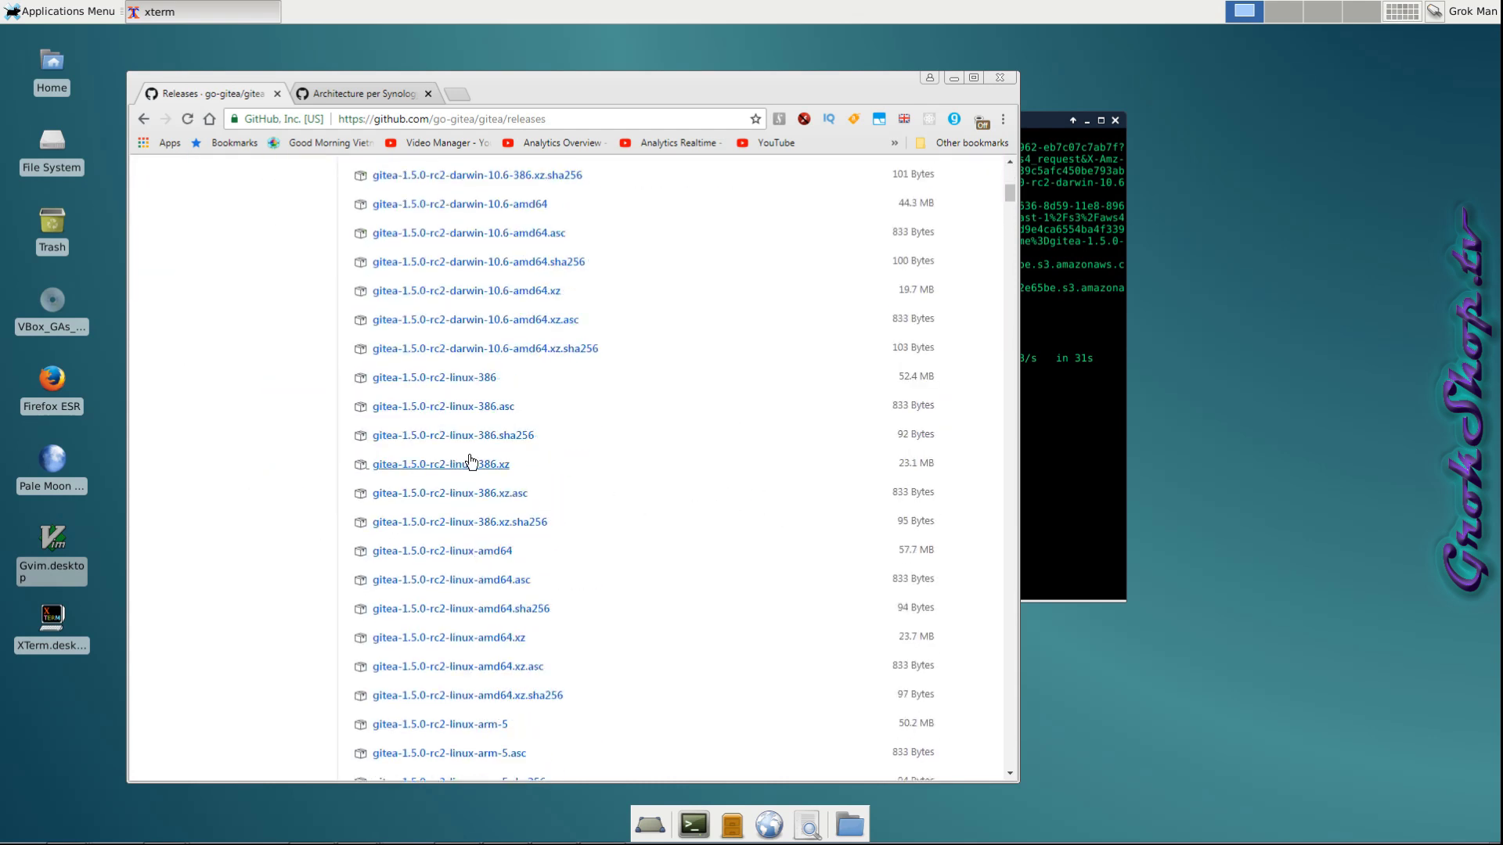
pyautogui.rightClick(488, 552)
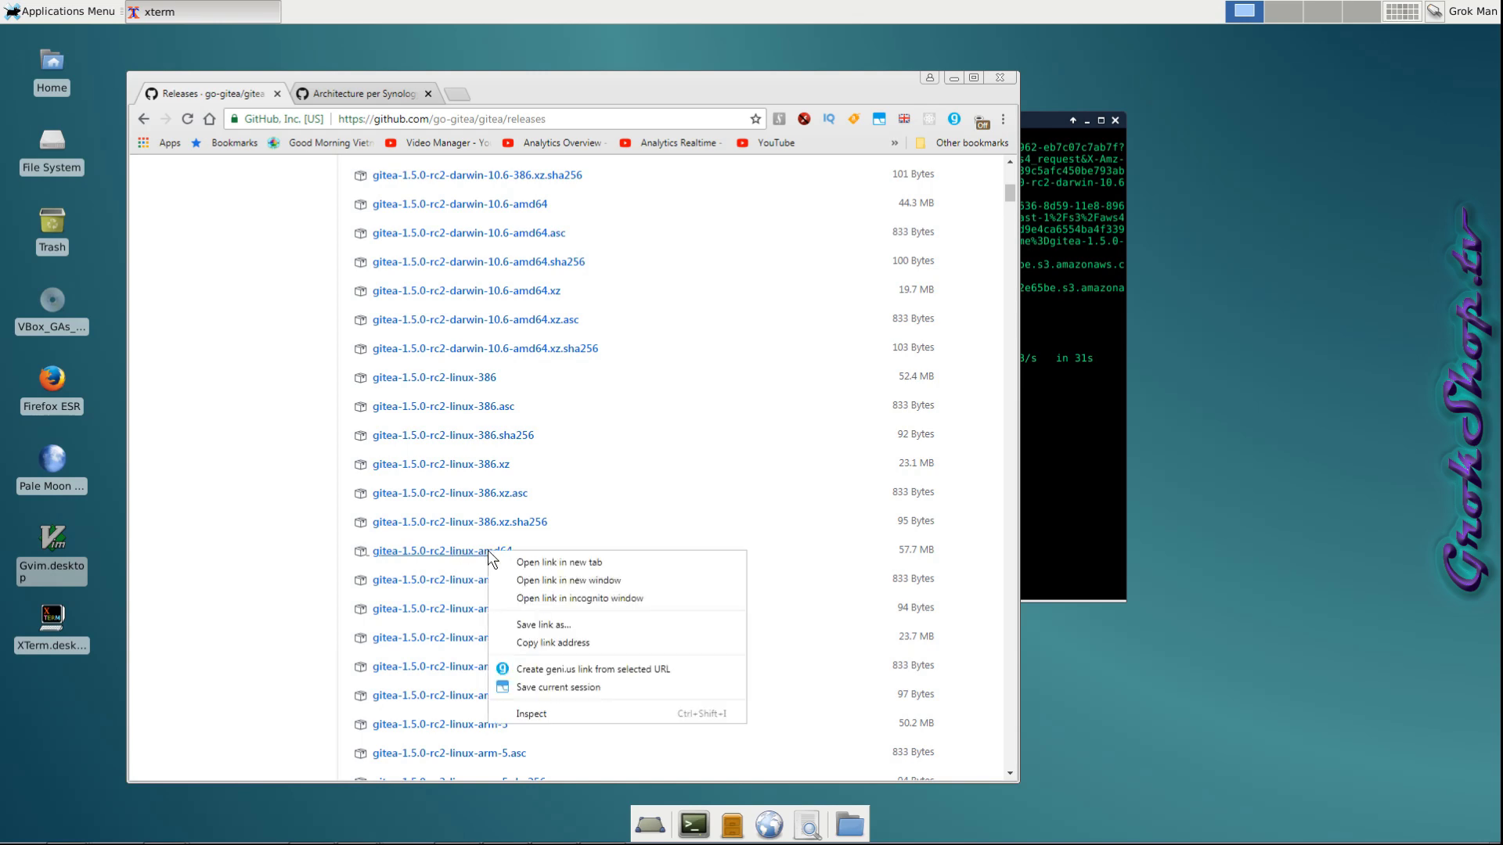
pyautogui.click(611, 640)
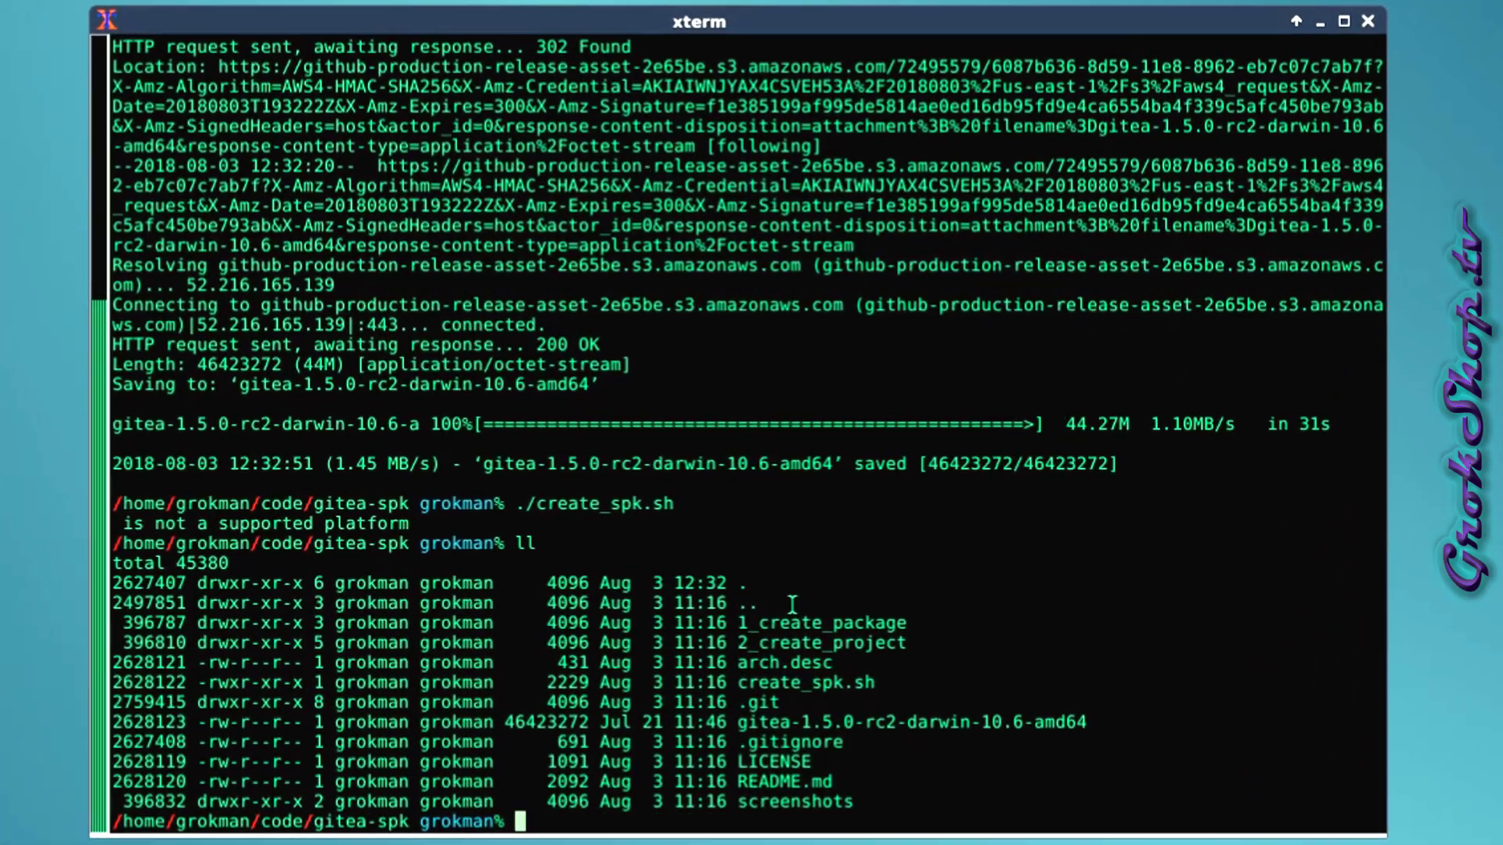
# Download the gitea-1.5.0-rc2-linux-amd64 binary with wget using the copied release URL.
pyautogui.write('wget')
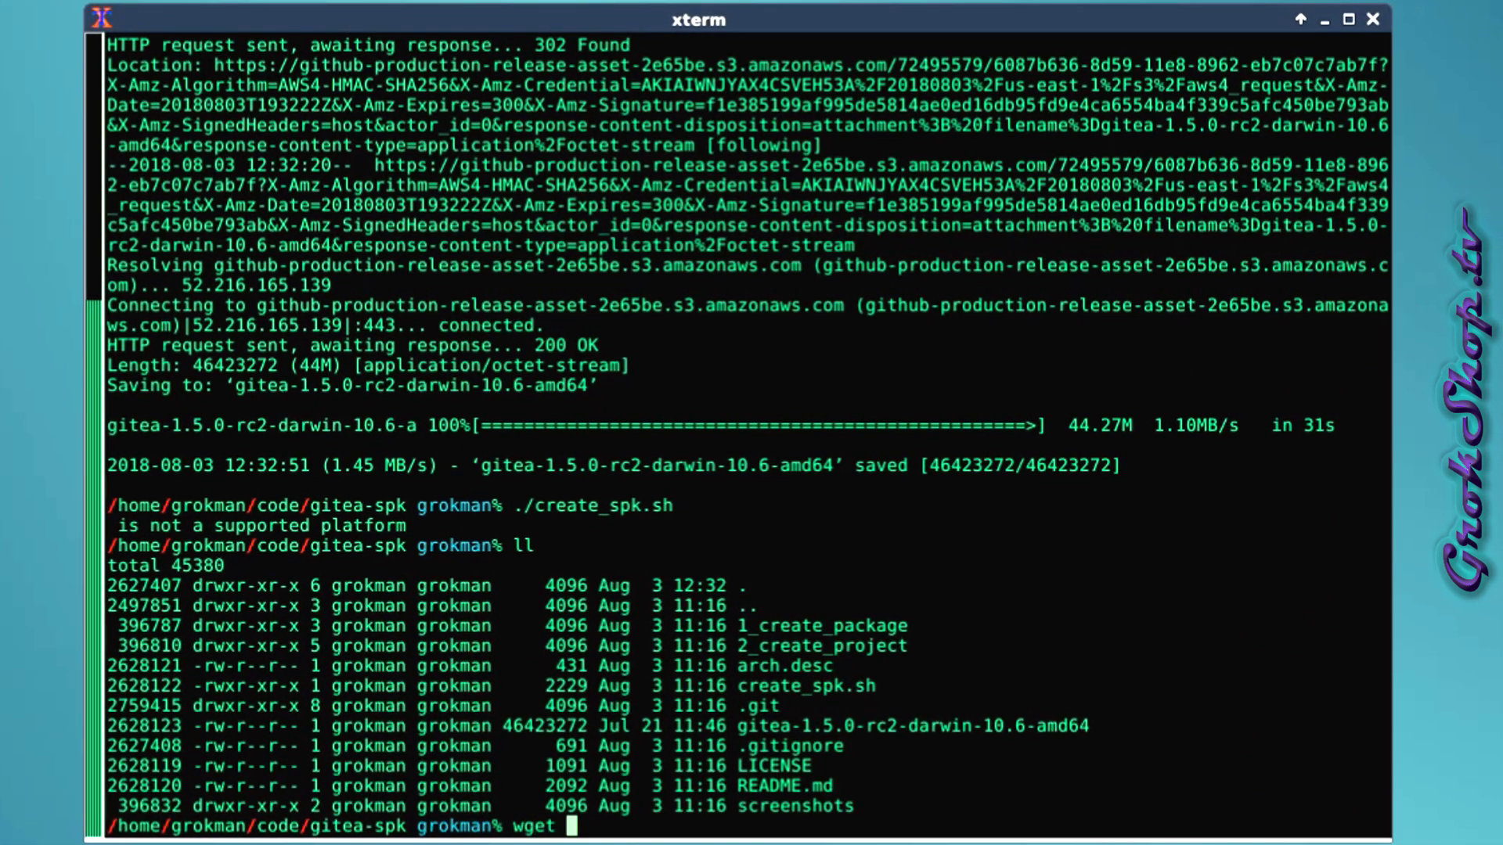
pyautogui.middleClick(933, 759)
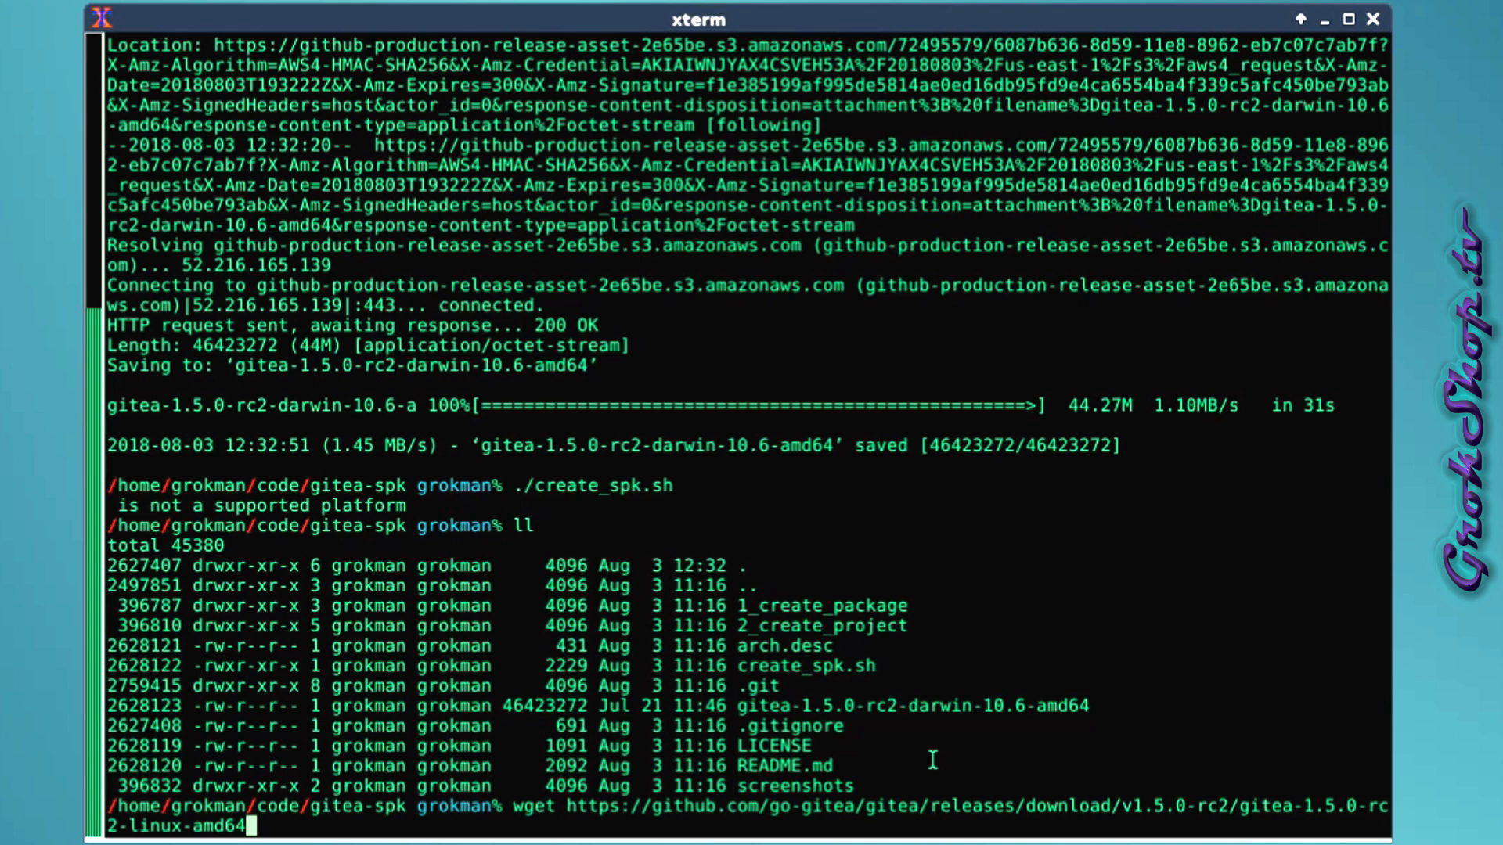
pyautogui.press('Return')
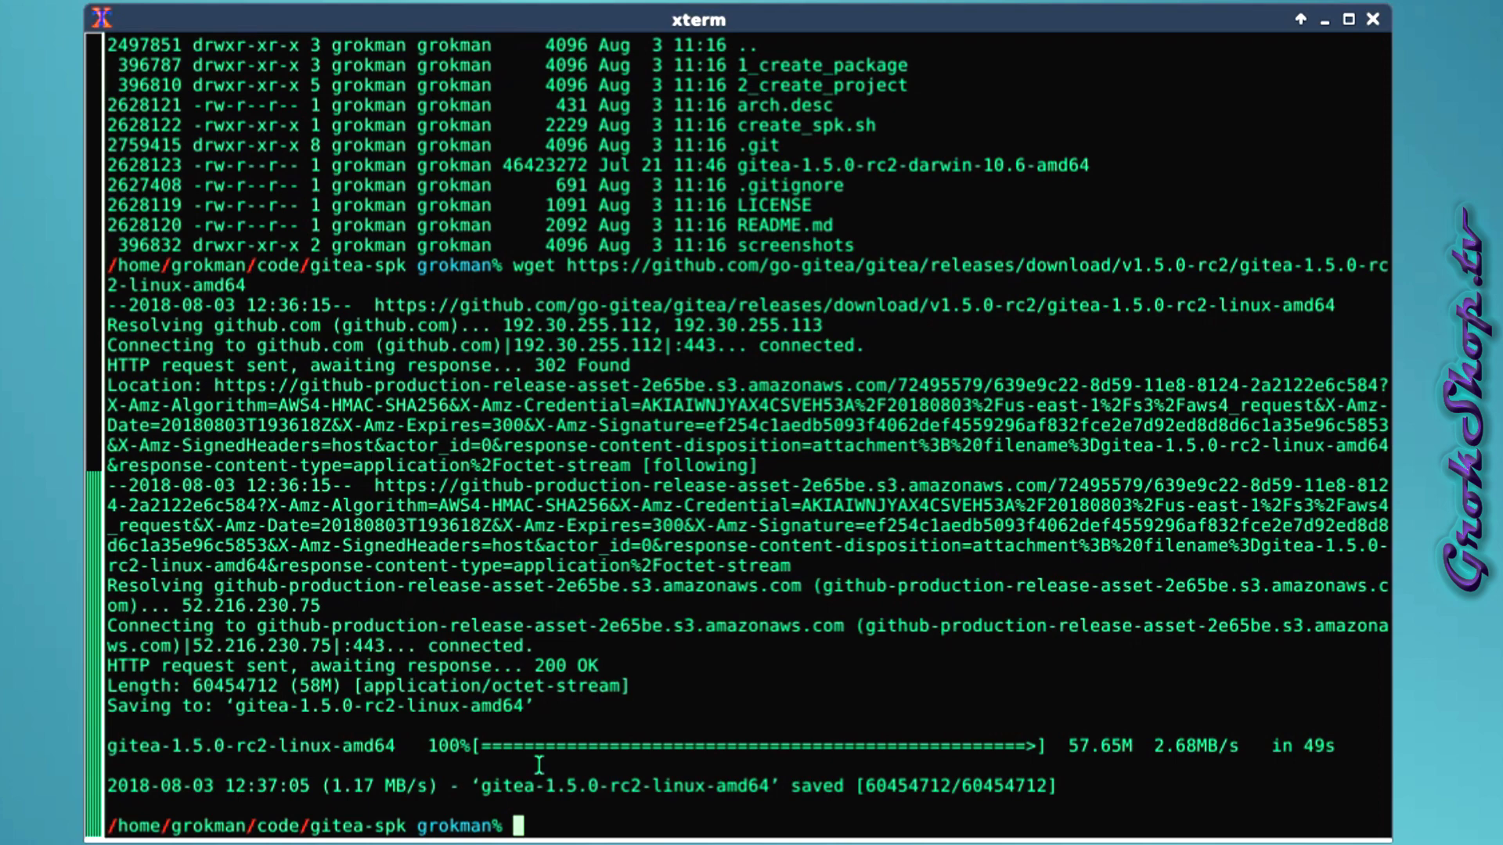
# Delete the unneeded gitea-1.5.0-rc2-darwin-10.6-amd64 binary from the gitea-spk folder.
pyautogui.write('ll')
pyautogui.press('Return')
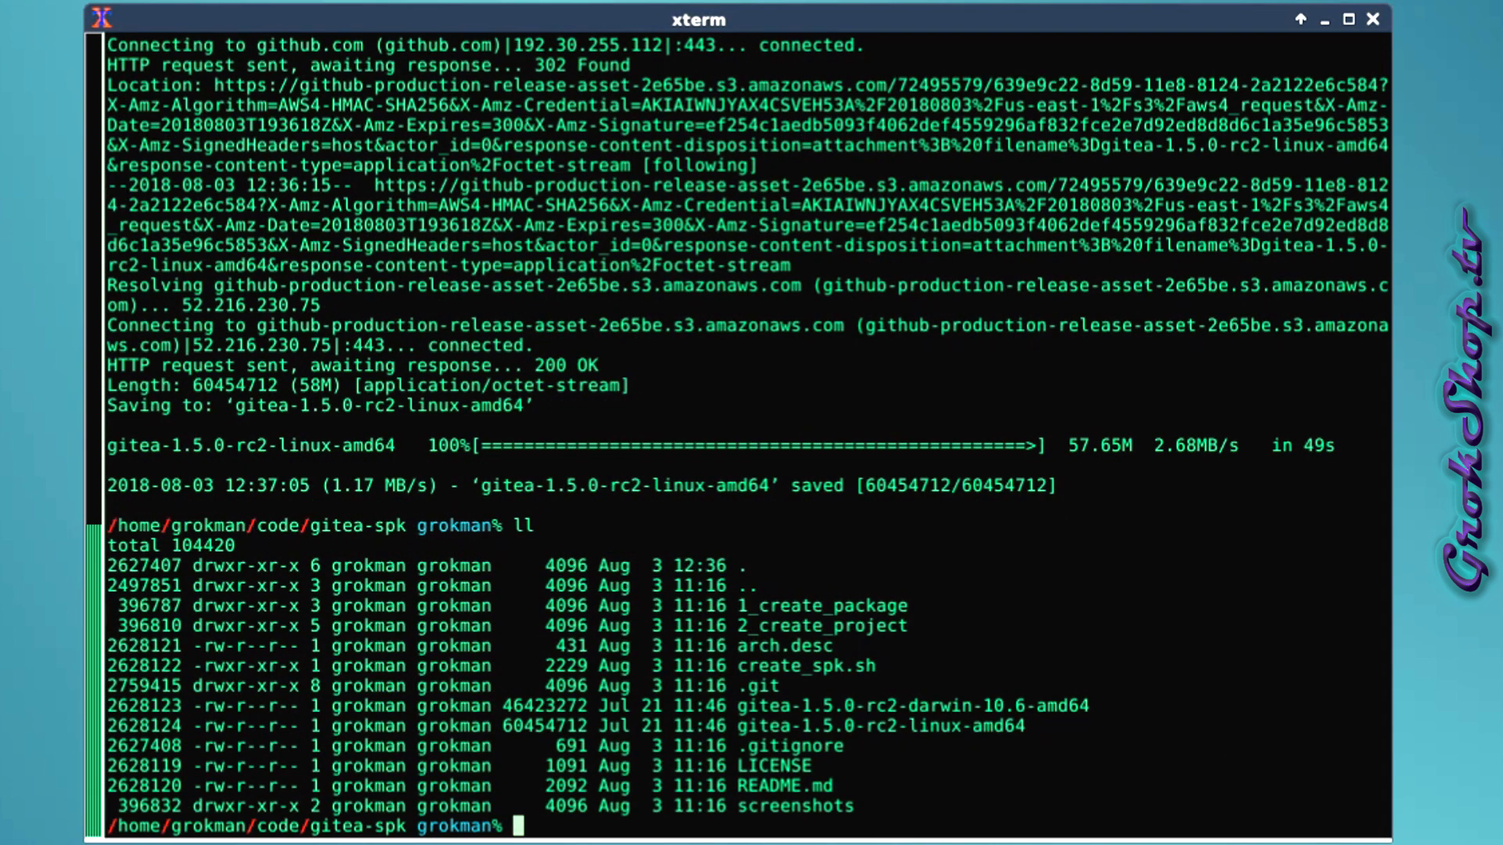
pyautogui.write('rm g')
pyautogui.press('Tab')
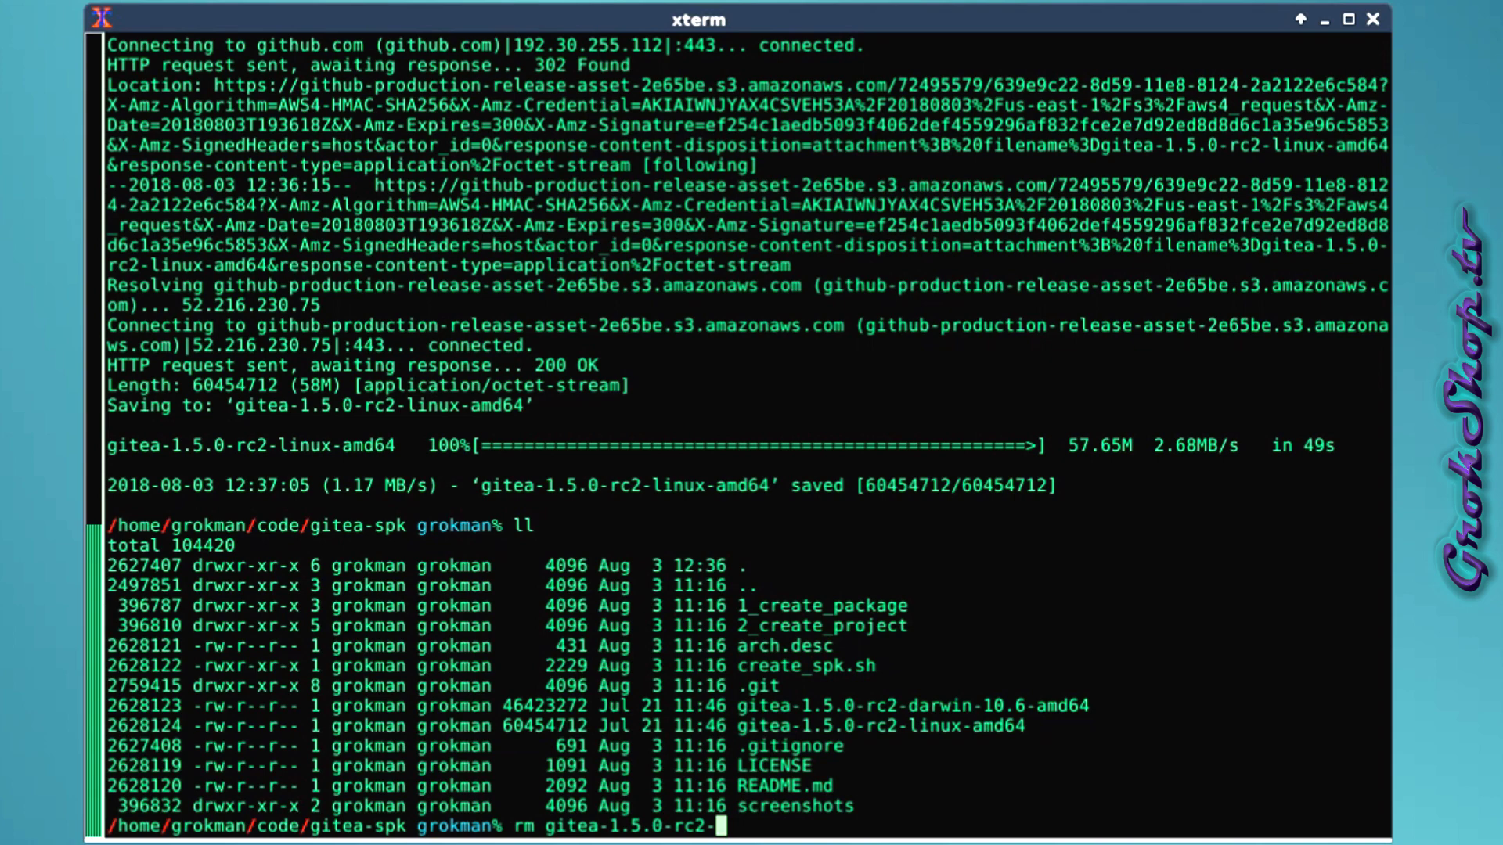
pyautogui.write('d')
pyautogui.press('Tab')
pyautogui.press('Return')
# Build the package with ./create_spk.sh and list the folder to see it.
pyautogui.write('ll')
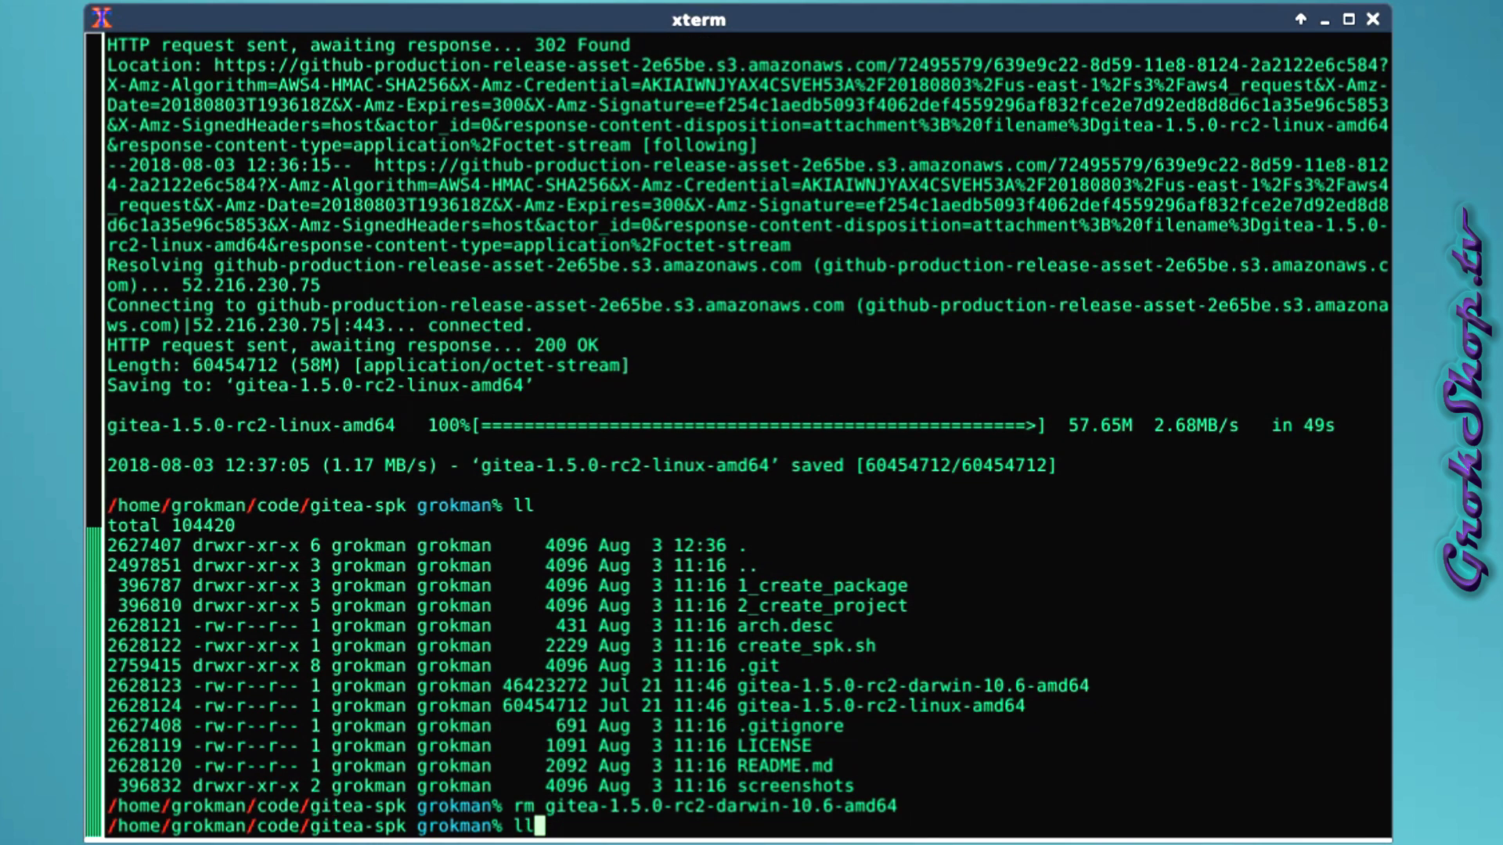
pyautogui.press('BackSpace')
pyautogui.press('BackSpace')
pyautogui.write('./create_spk.sh')
pyautogui.press('Return')
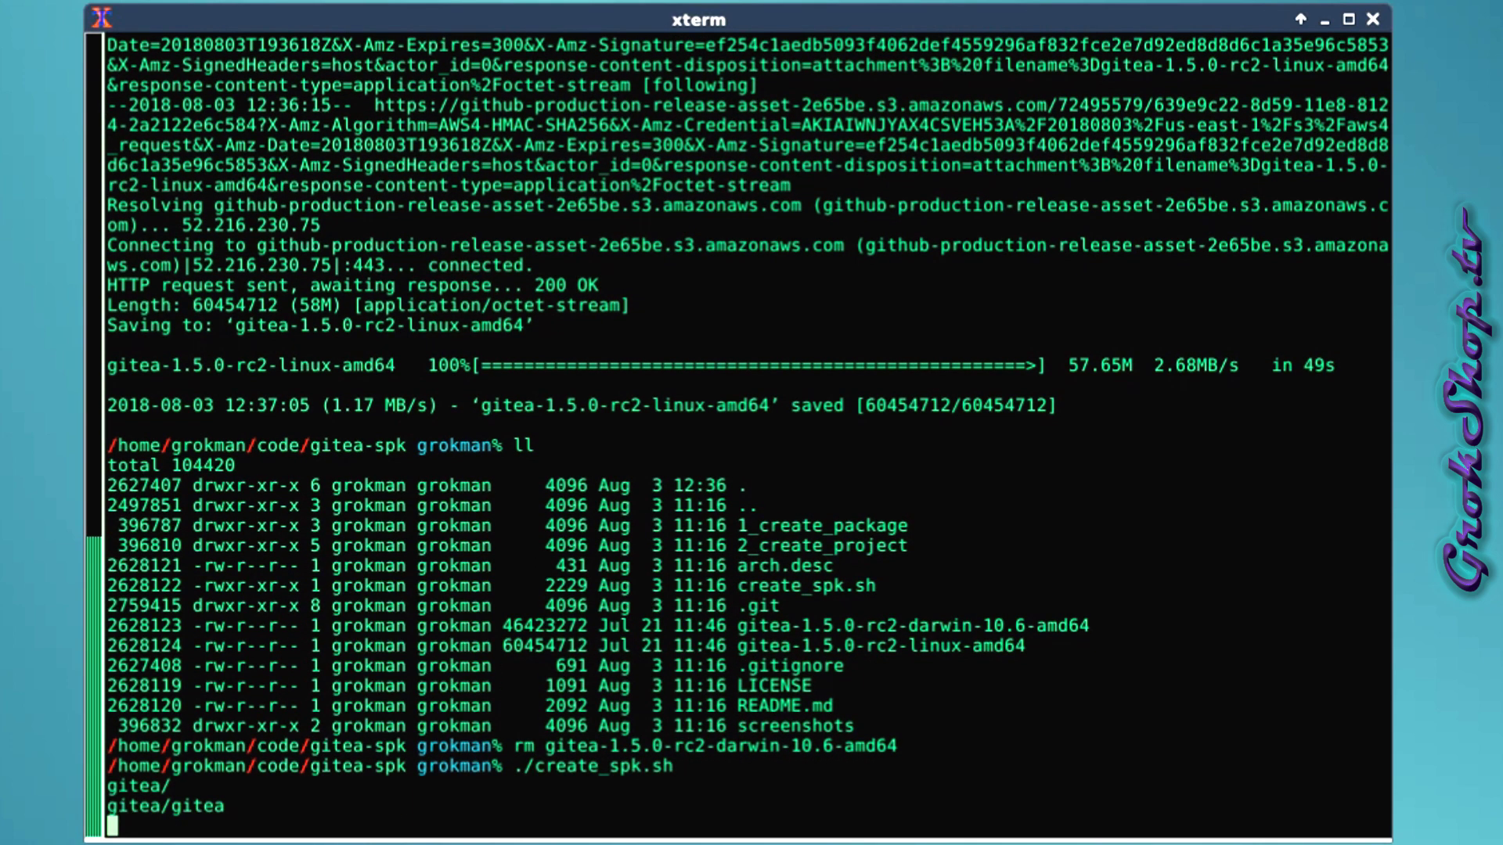
pyautogui.write('ll')
pyautogui.press('Return')
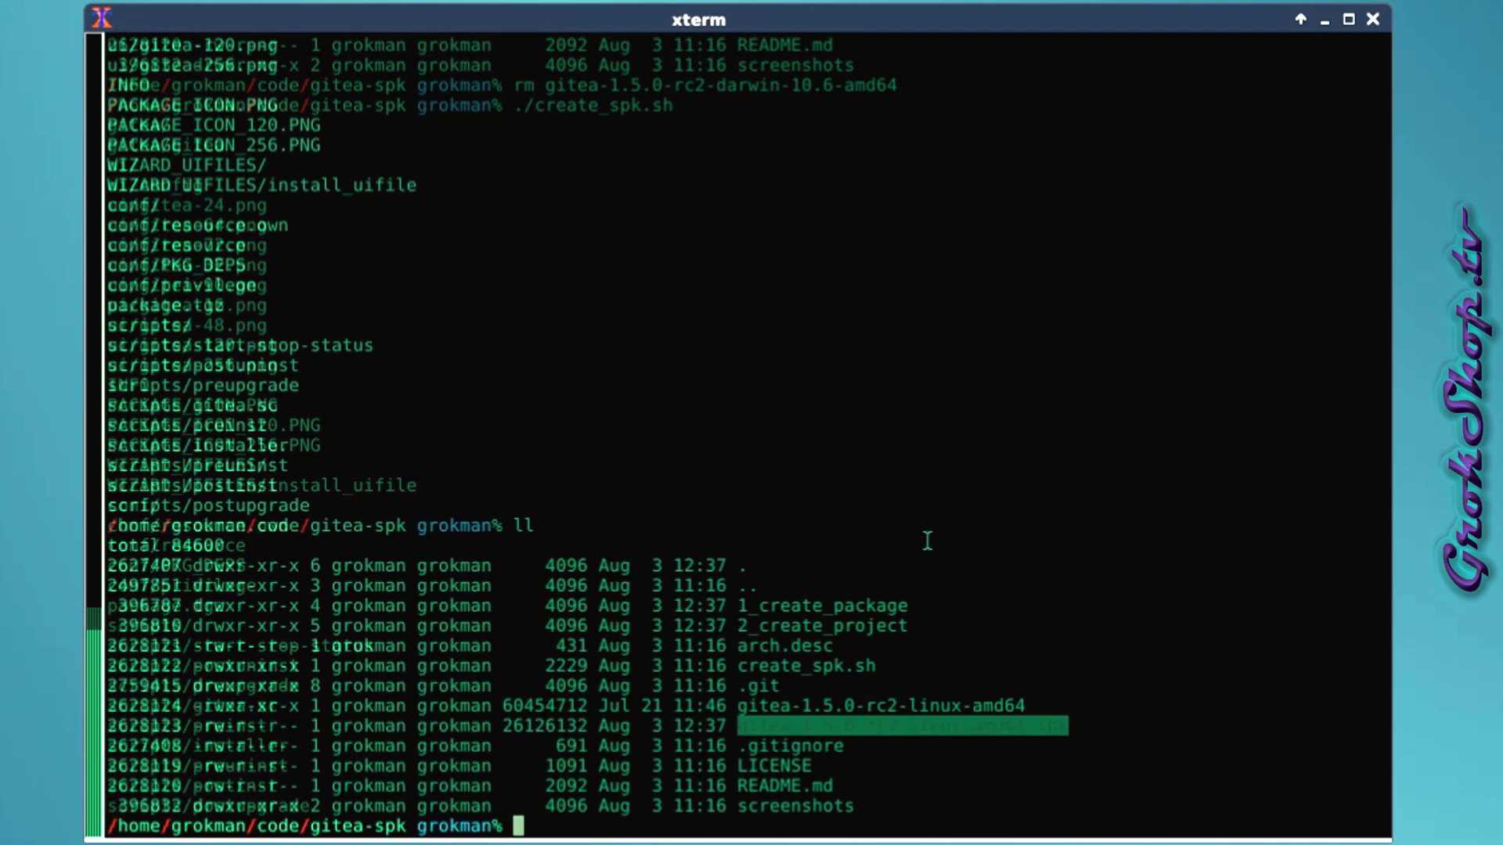
# Try copying gitea-1.5.0-rc2-linux-amd64.spk to /media/sf_shared_folder, then recall the denied command.
pyautogui.write('cp gi')
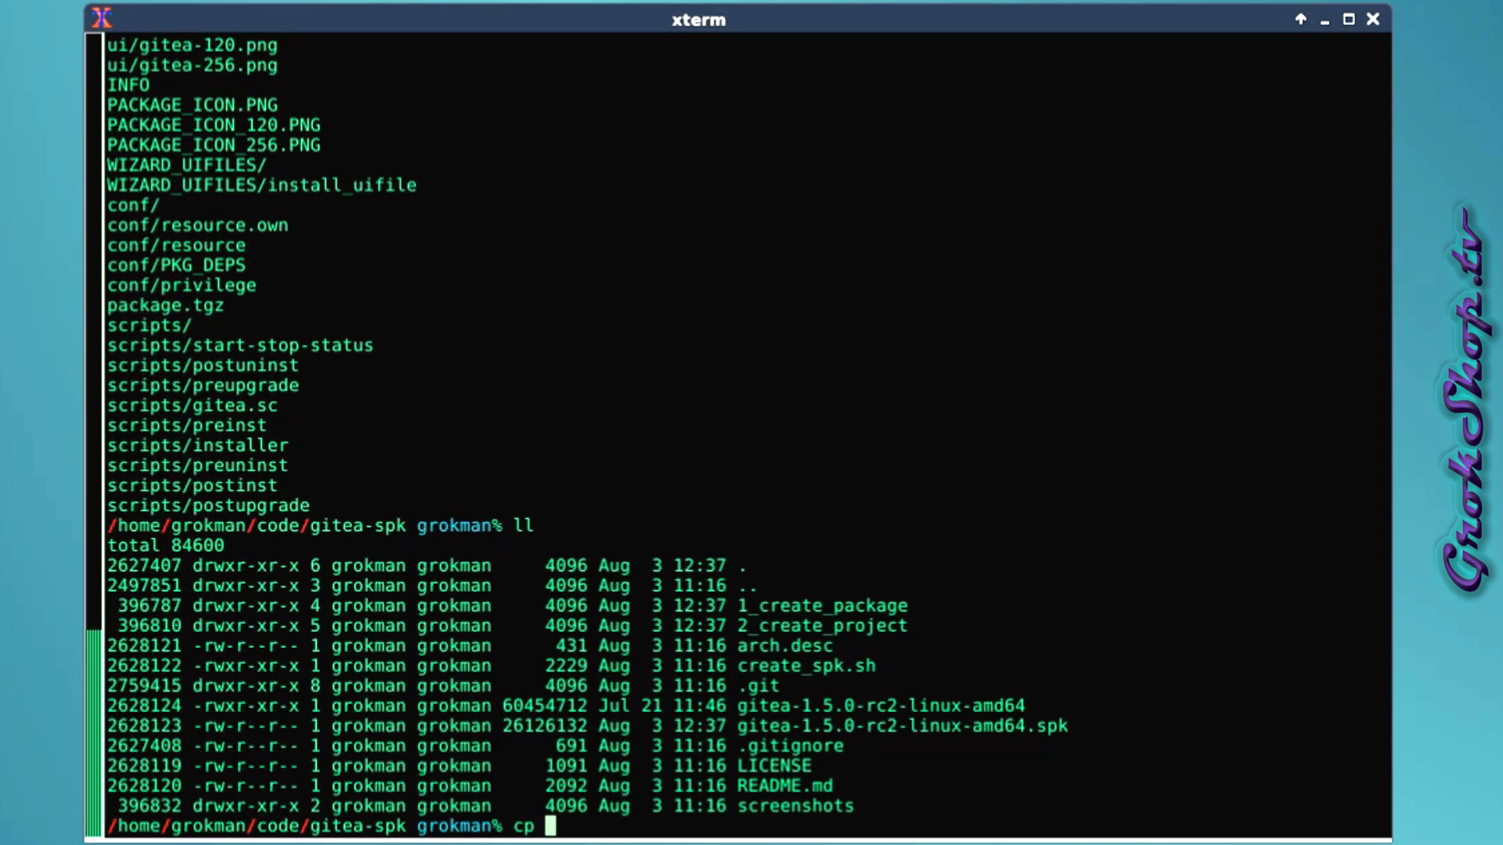
pyautogui.press('Tab')
pyautogui.write('.')
pyautogui.press('Tab')
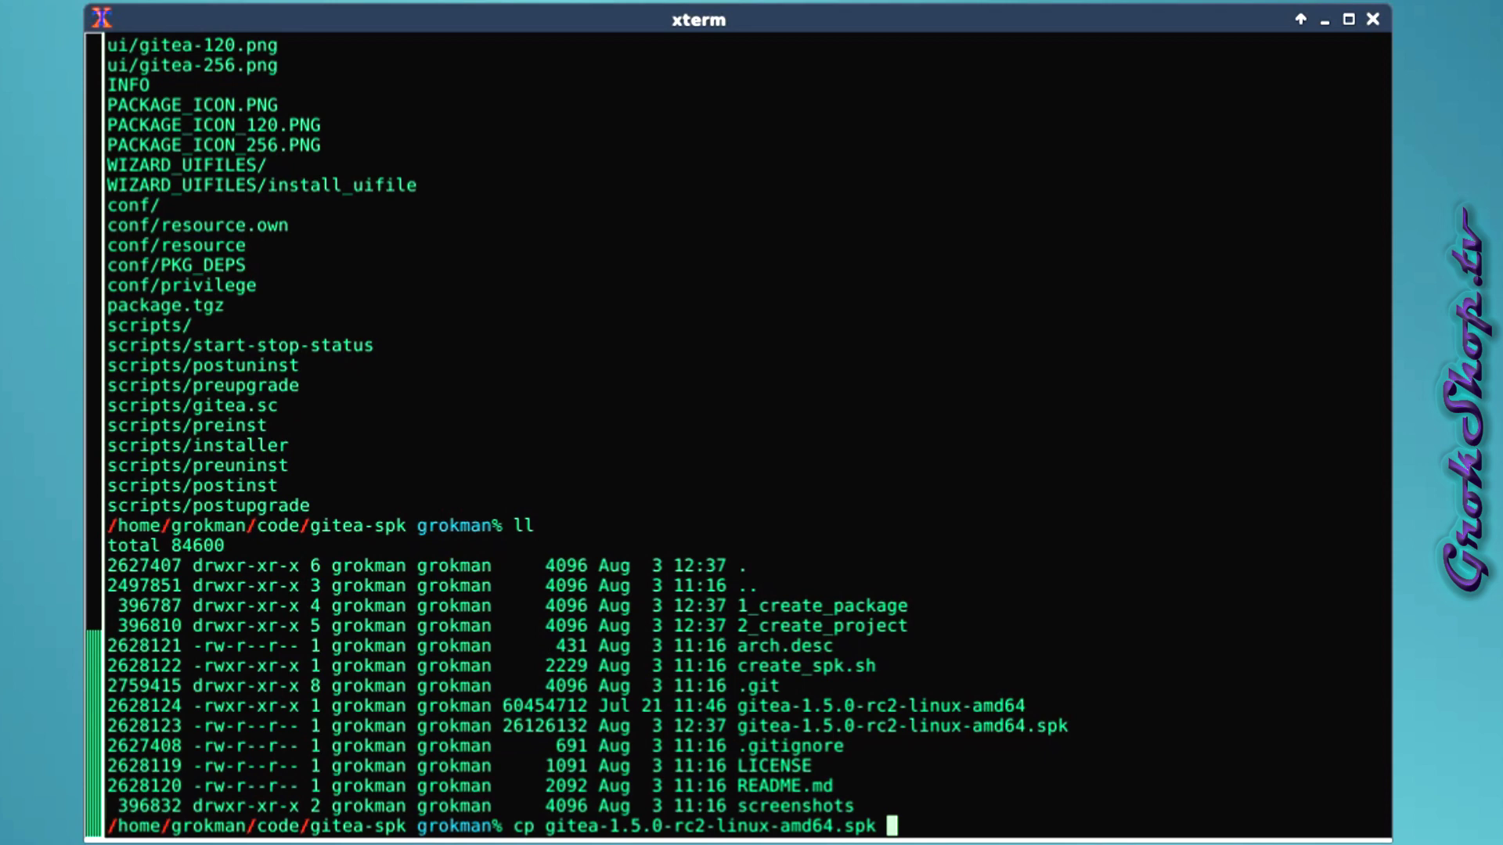
pyautogui.write('/media/sf')
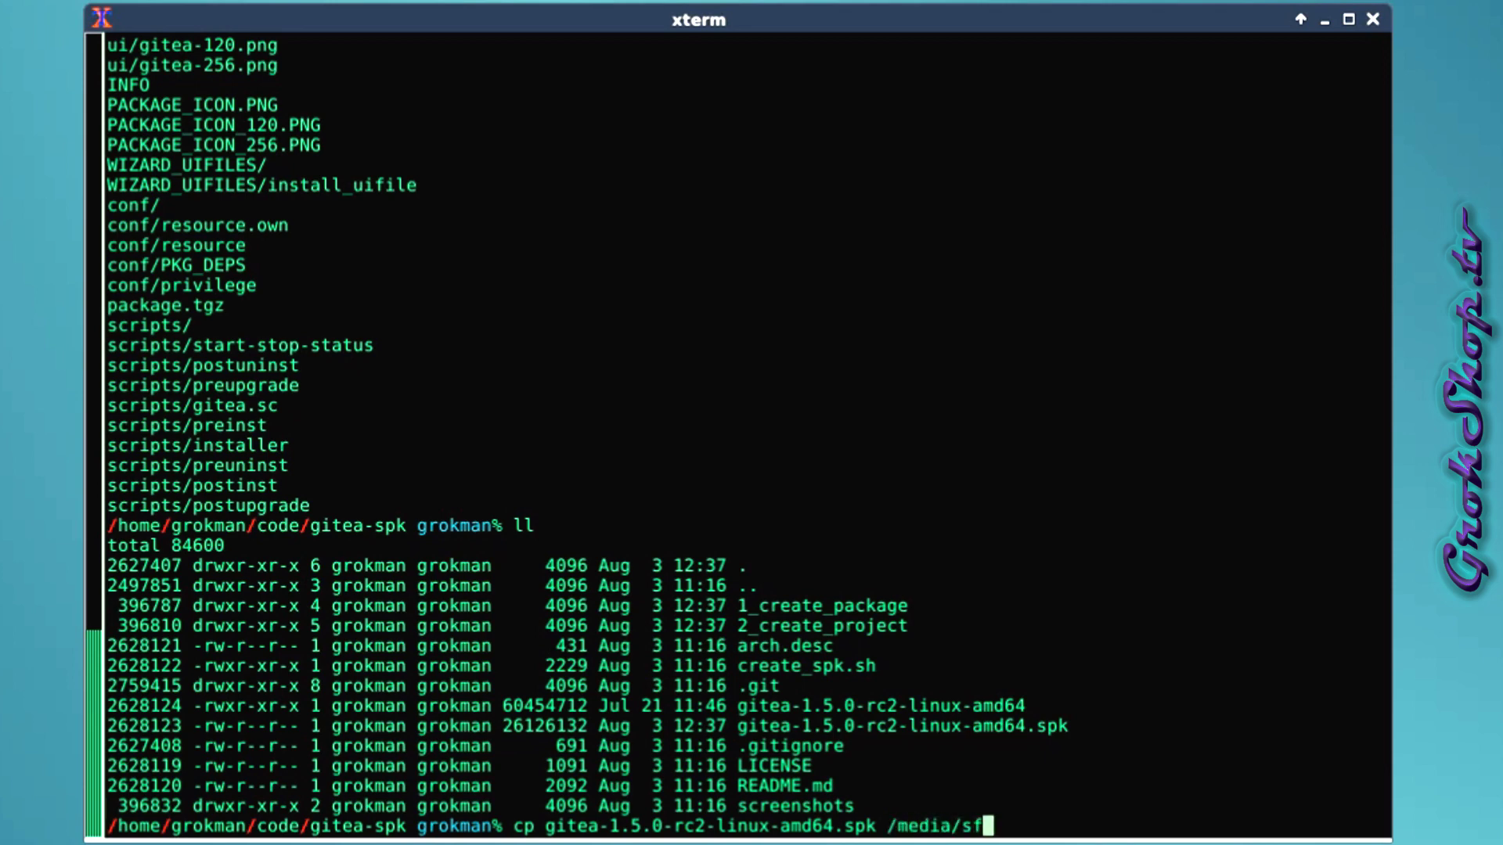
pyautogui.press('Tab')
pyautogui.write('s')
pyautogui.press('Tab')
pyautogui.press('Return')
pyautogui.press('Up')
pyautogui.press('Left')
pyautogui.press('Left')
pyautogui.press('Left')
pyautogui.press('Left')
pyautogui.press('Left')
pyautogui.press('Left')
pyautogui.press('Left')
pyautogui.press('Left')
pyautogui.press('Left')
pyautogui.press('Left')
pyautogui.press('Left')
pyautogui.press('Left')
pyautogui.press('Left')
pyautogui.press('Left')
pyautogui.press('Left')
pyautogui.press('Left')
pyautogui.press('Left')
pyautogui.press('Left')
pyautogui.press('Left')
pyautogui.press('Left')
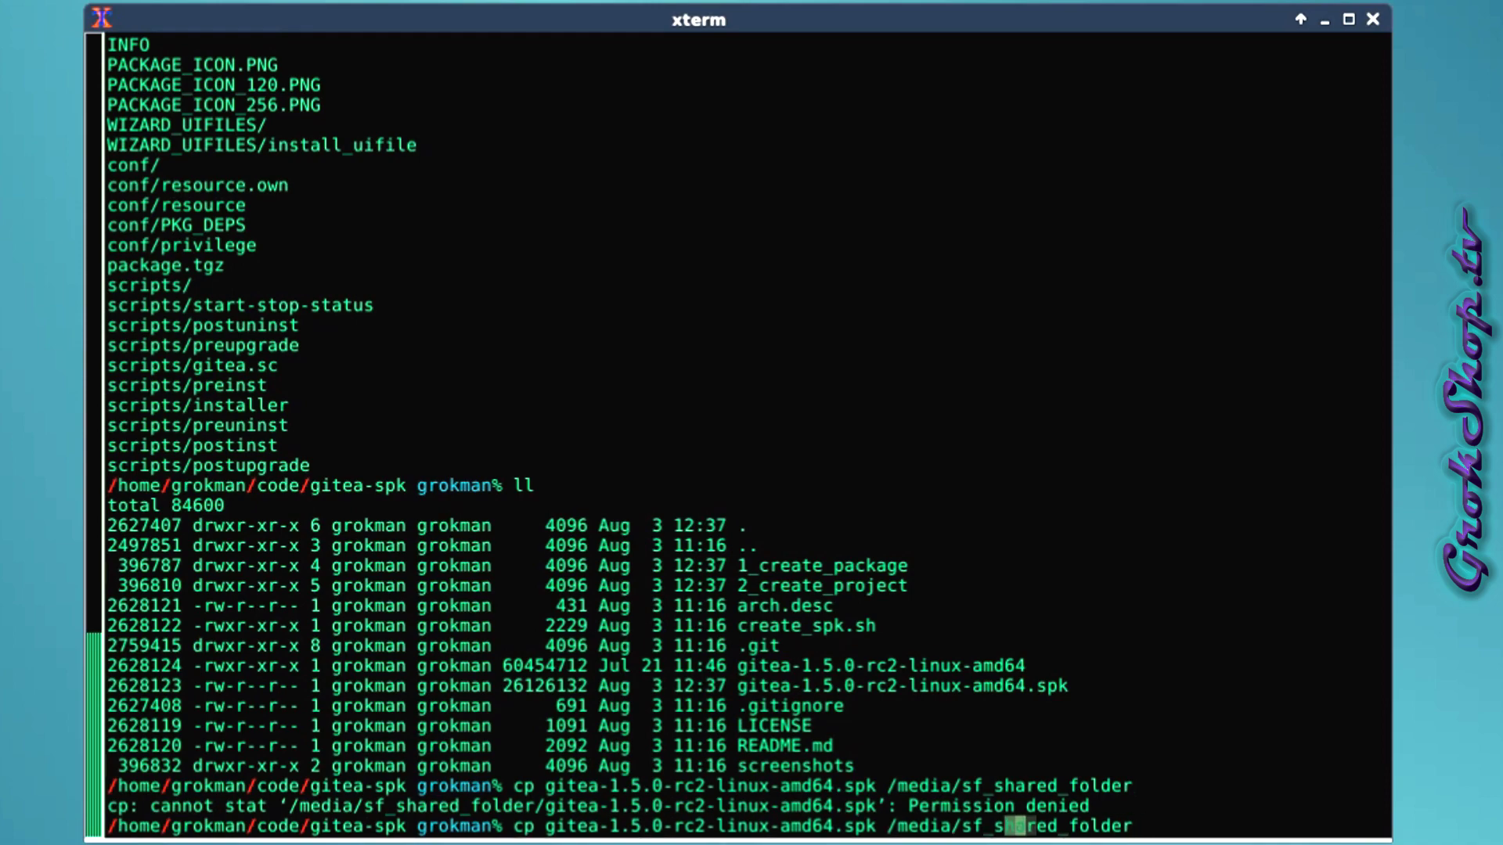
# Rerun the package copy with sudo, then start a Manual Install in Package Center.
pyautogui.write('sudo')
pyautogui.press('Return')
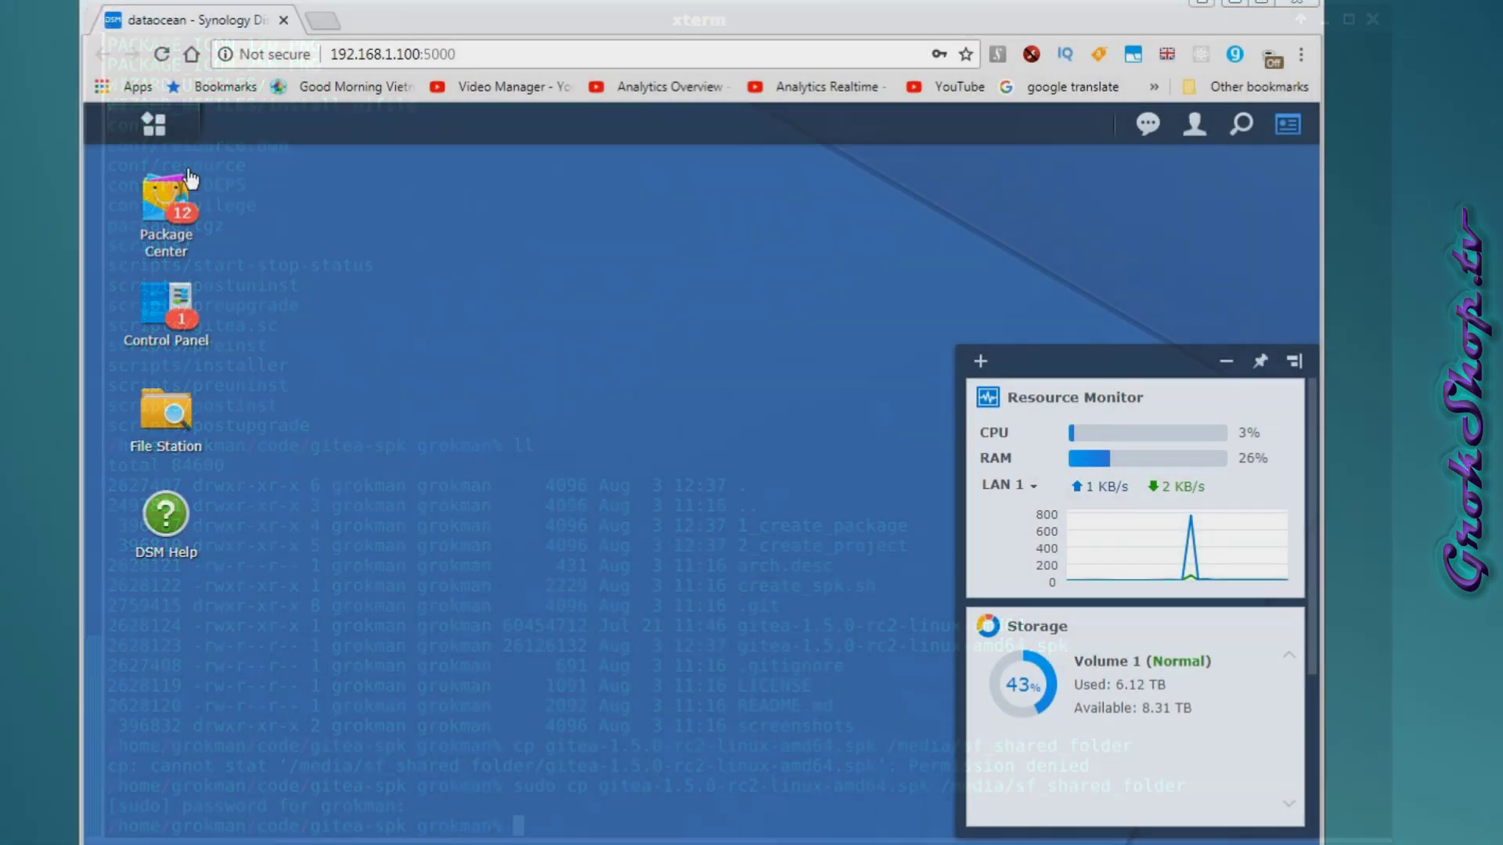
pyautogui.click(161, 206)
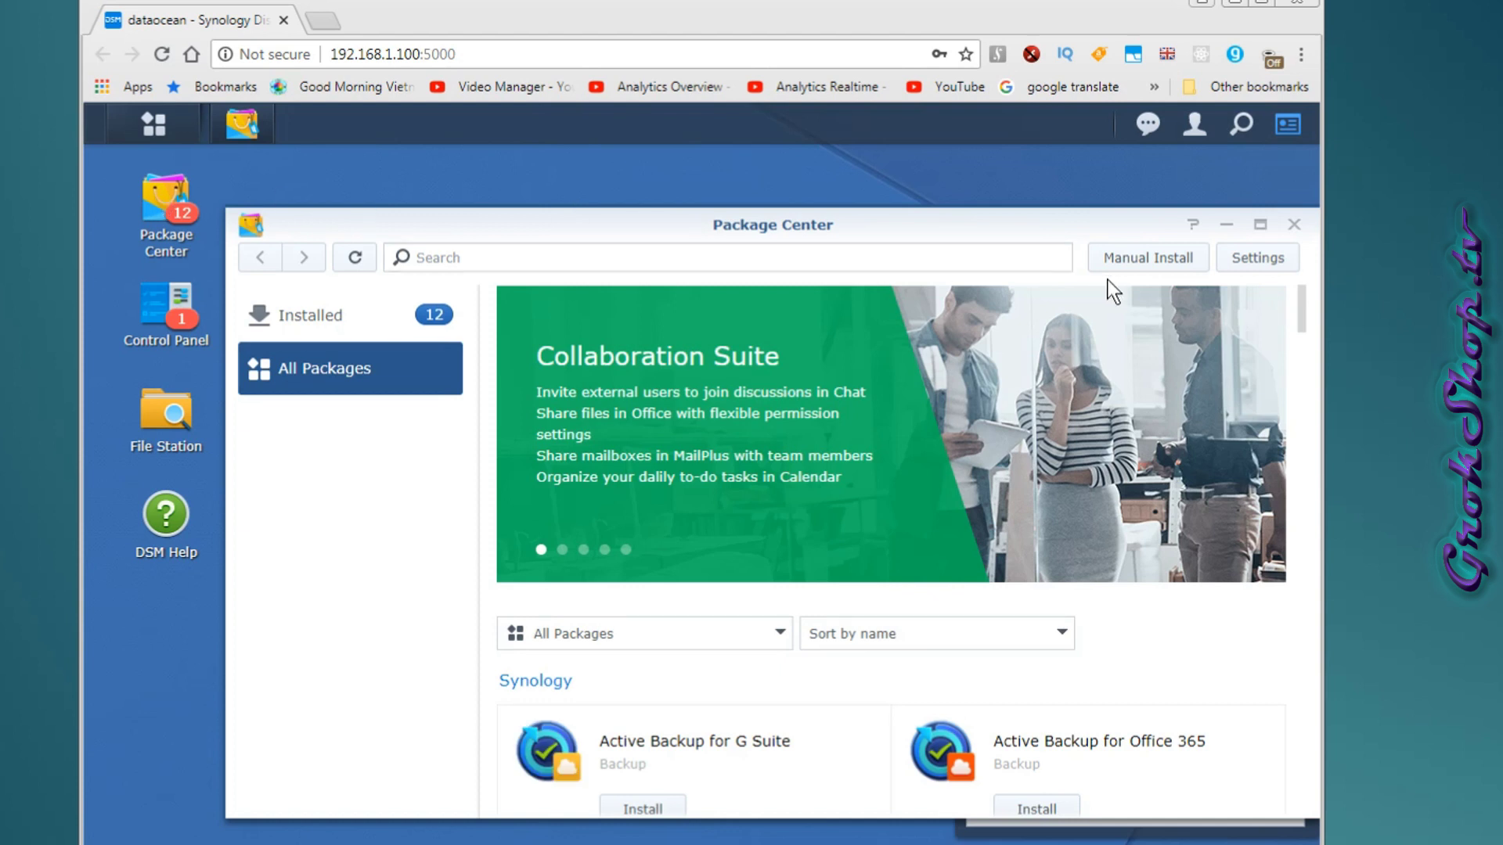
pyautogui.click(1161, 259)
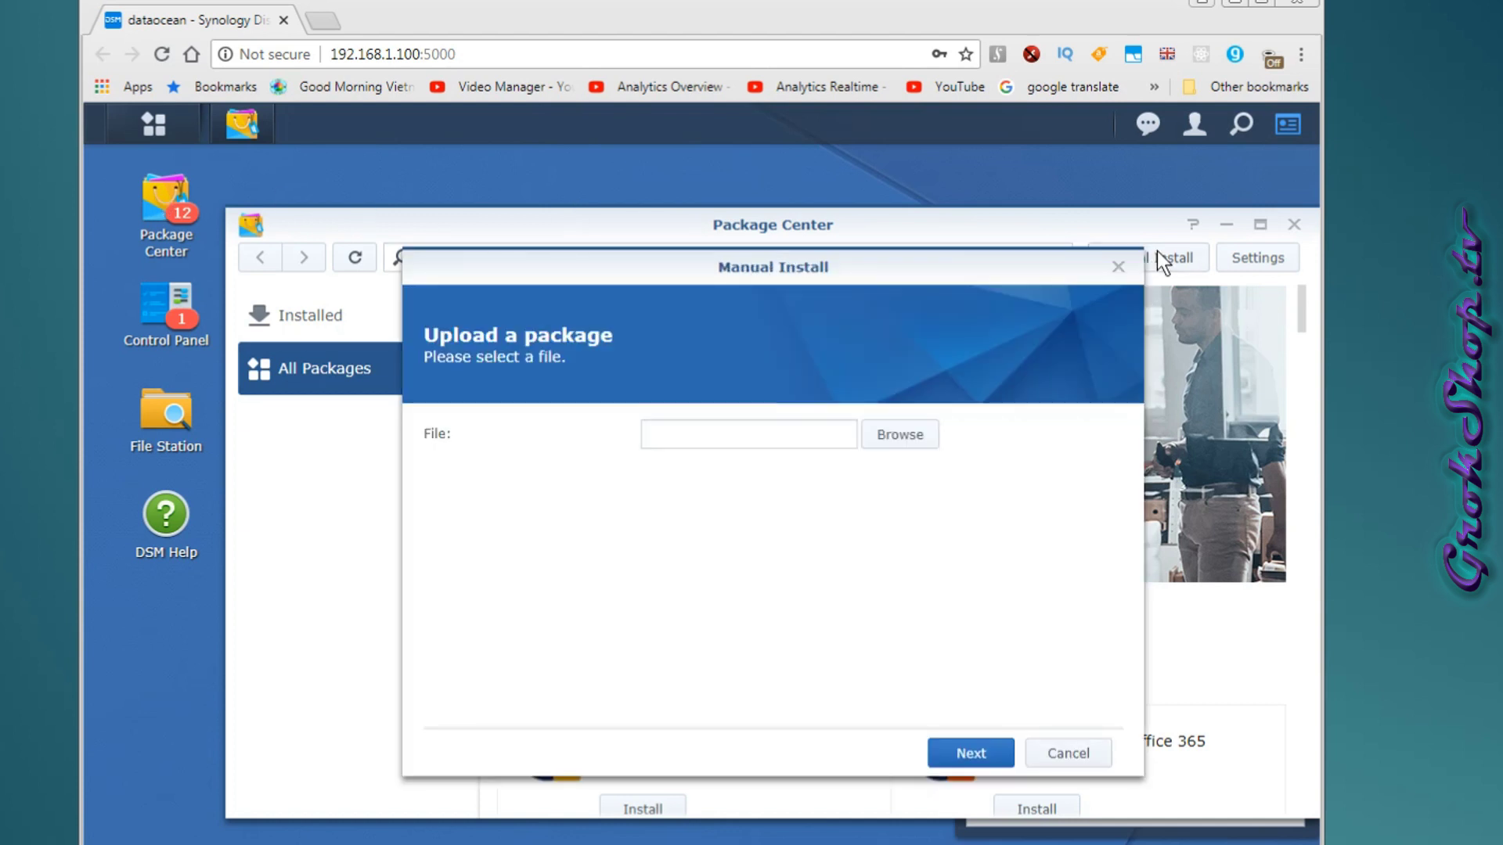
# Upload gitea-1.5.0-rc2-linux-amd64.spk and accept the missing digital signature warning.
pyautogui.click(892, 436)
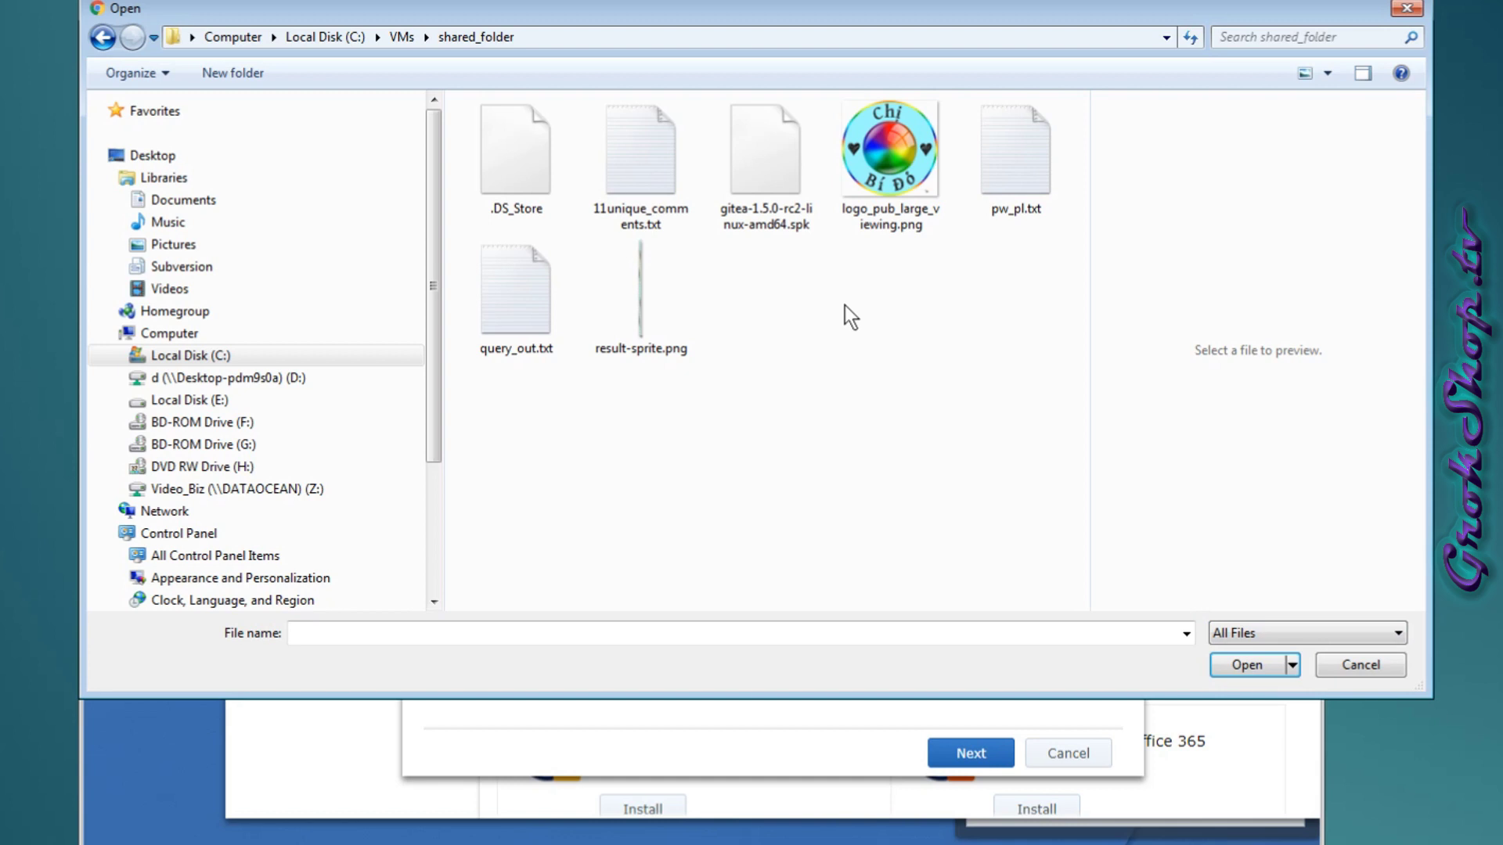
pyautogui.click(808, 189)
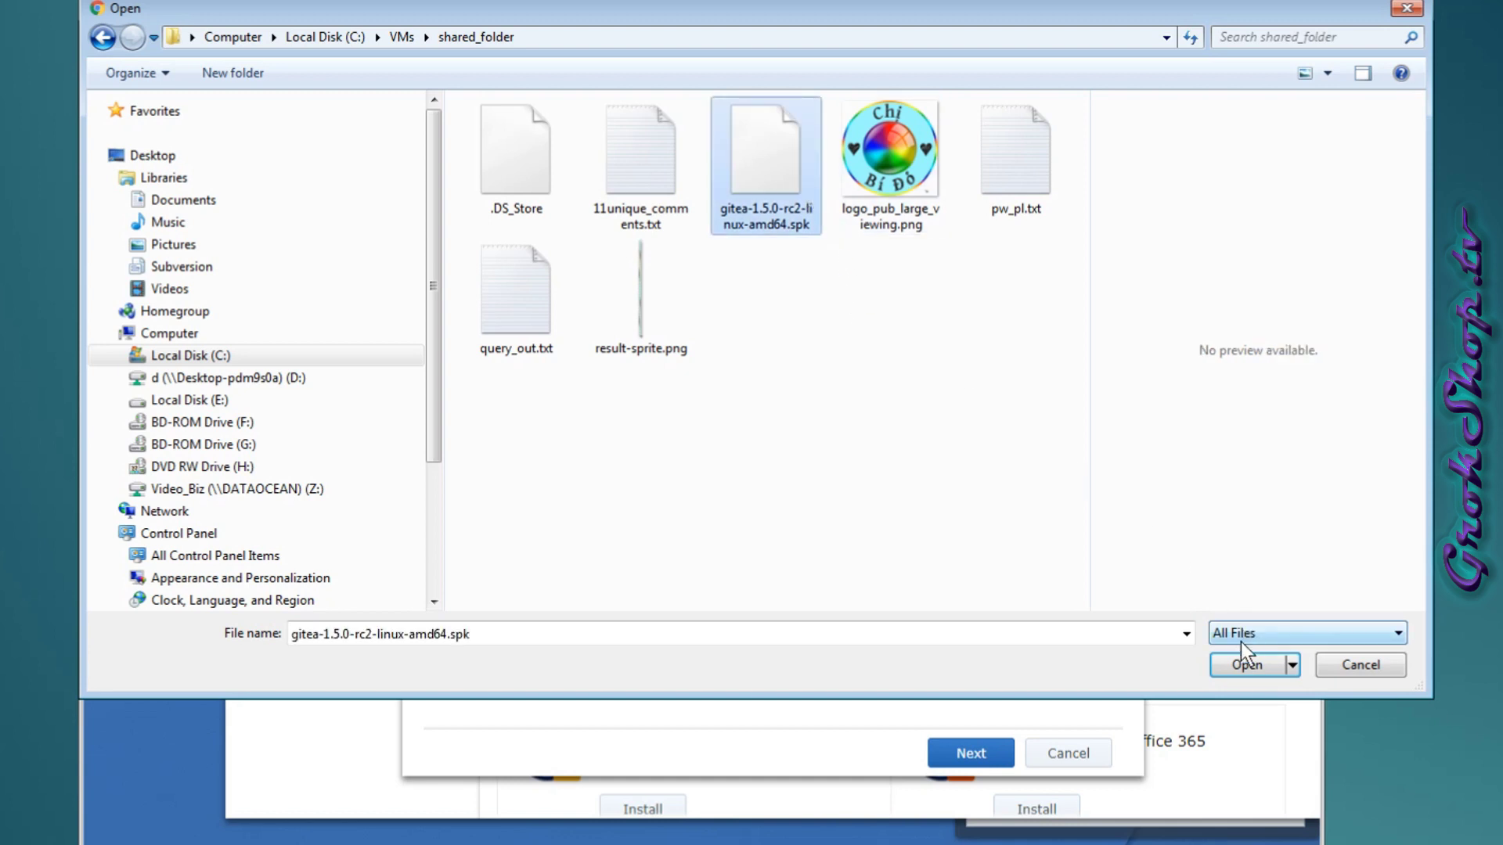
pyautogui.click(1246, 662)
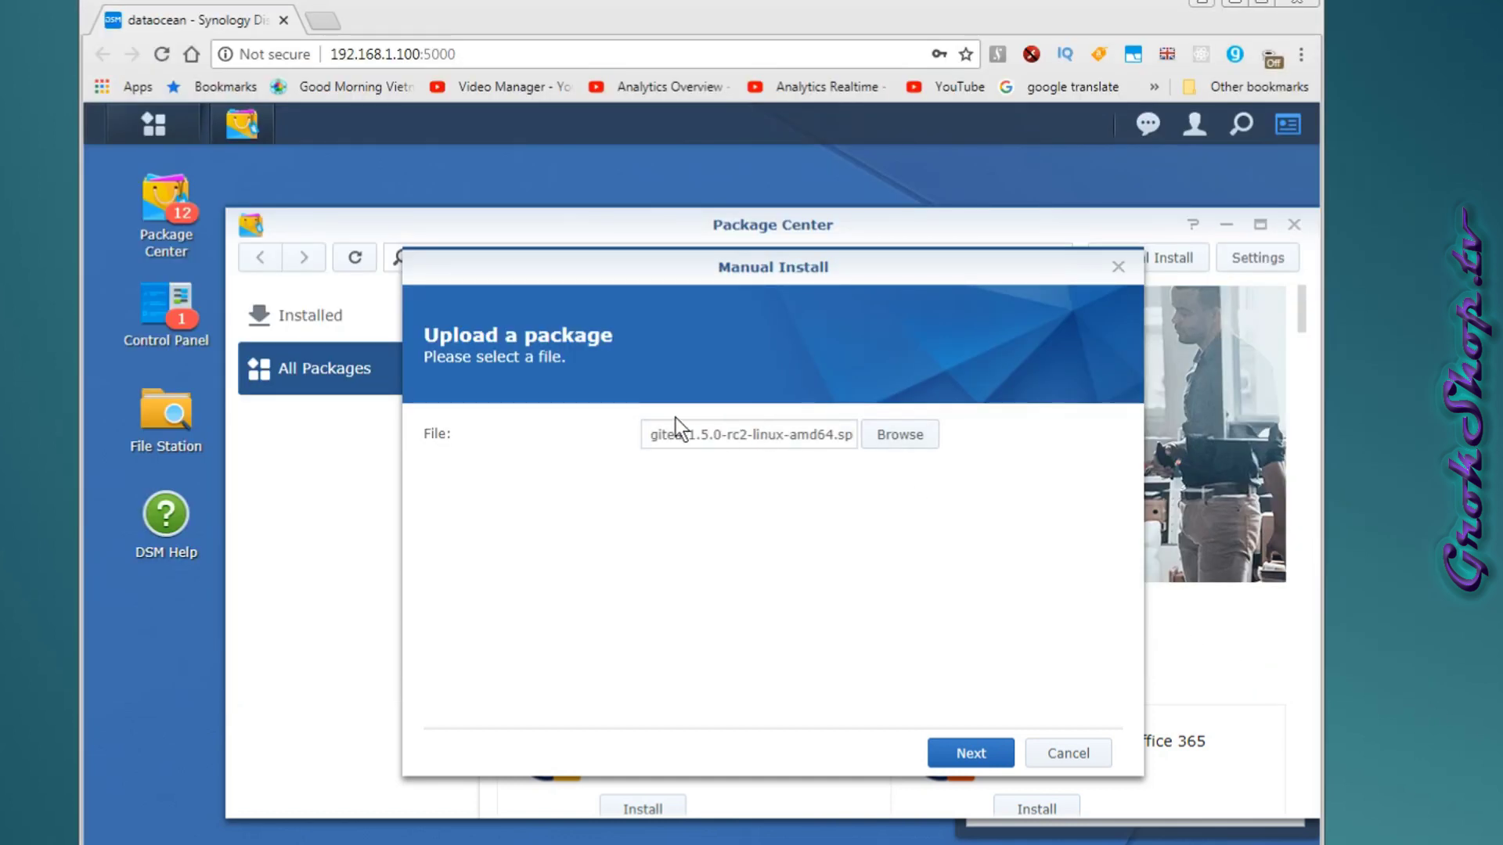
pyautogui.click(959, 753)
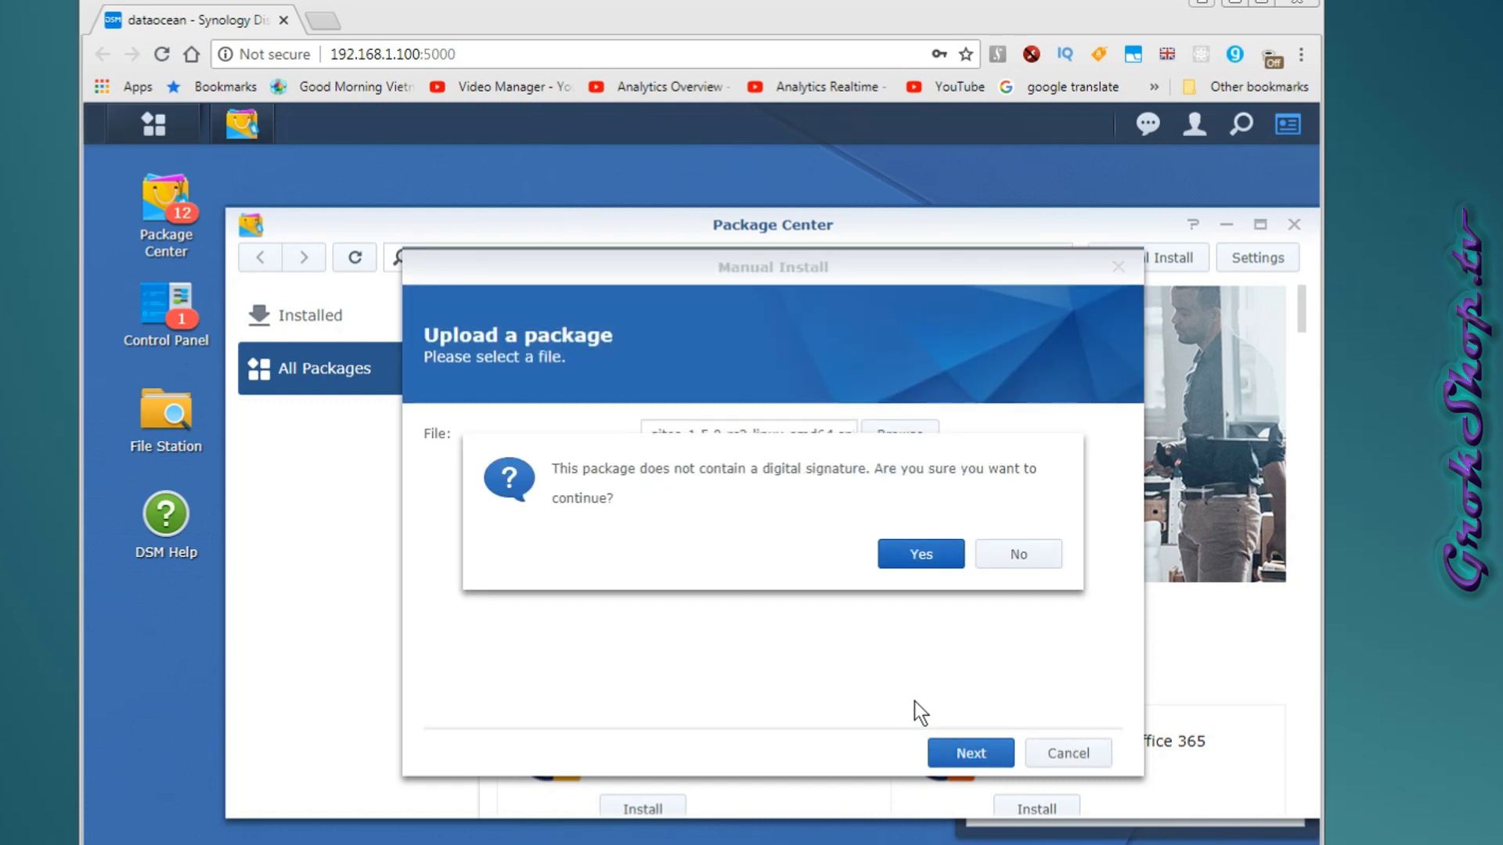
pyautogui.click(922, 556)
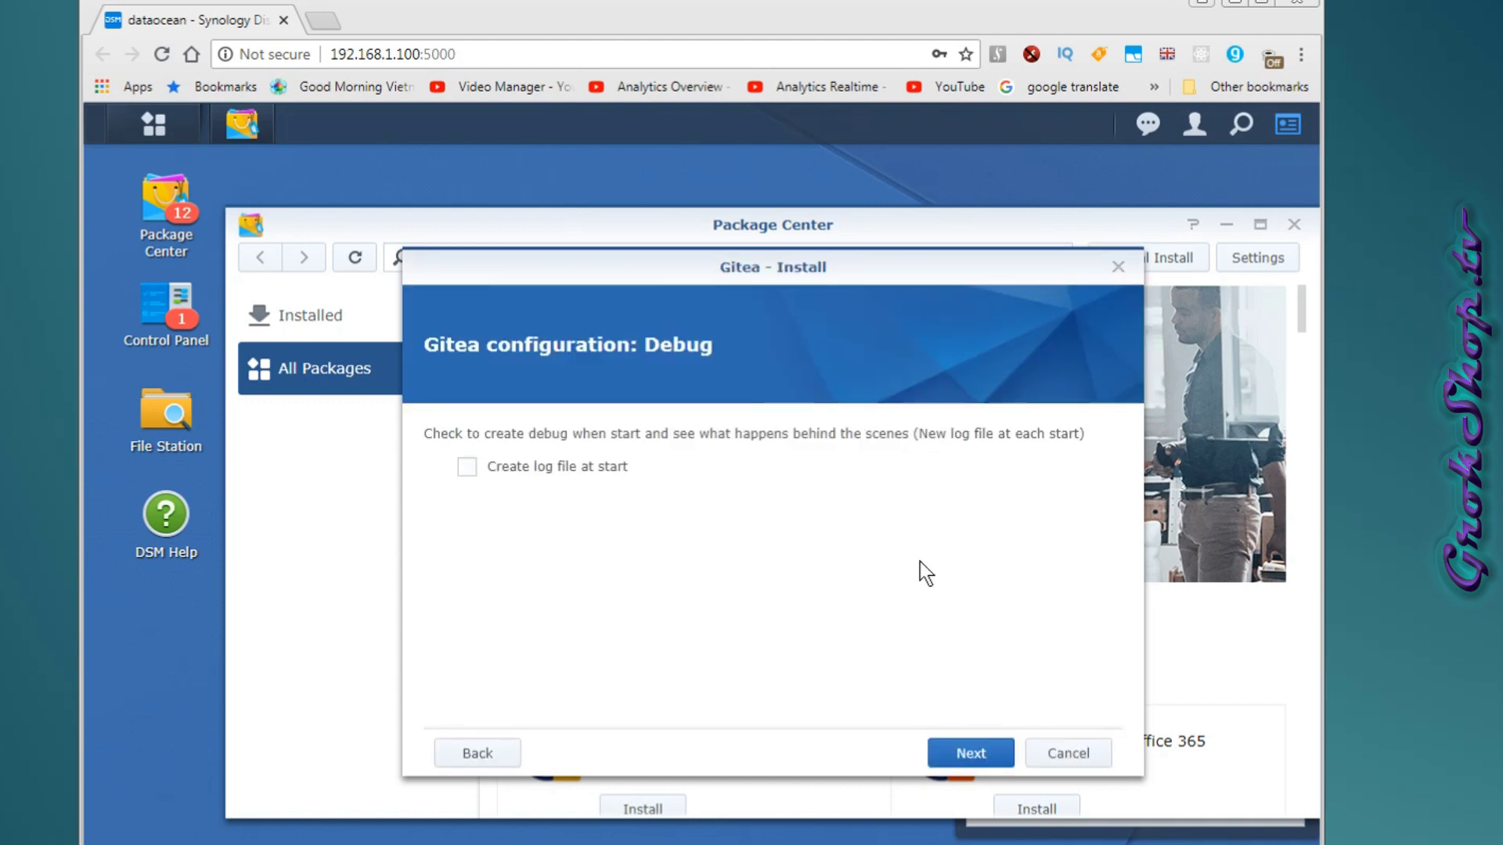
# Enable 'Create log file at start', apply to install Gitea, and show Main Menu.
pyautogui.click(467, 467)
pyautogui.click(993, 753)
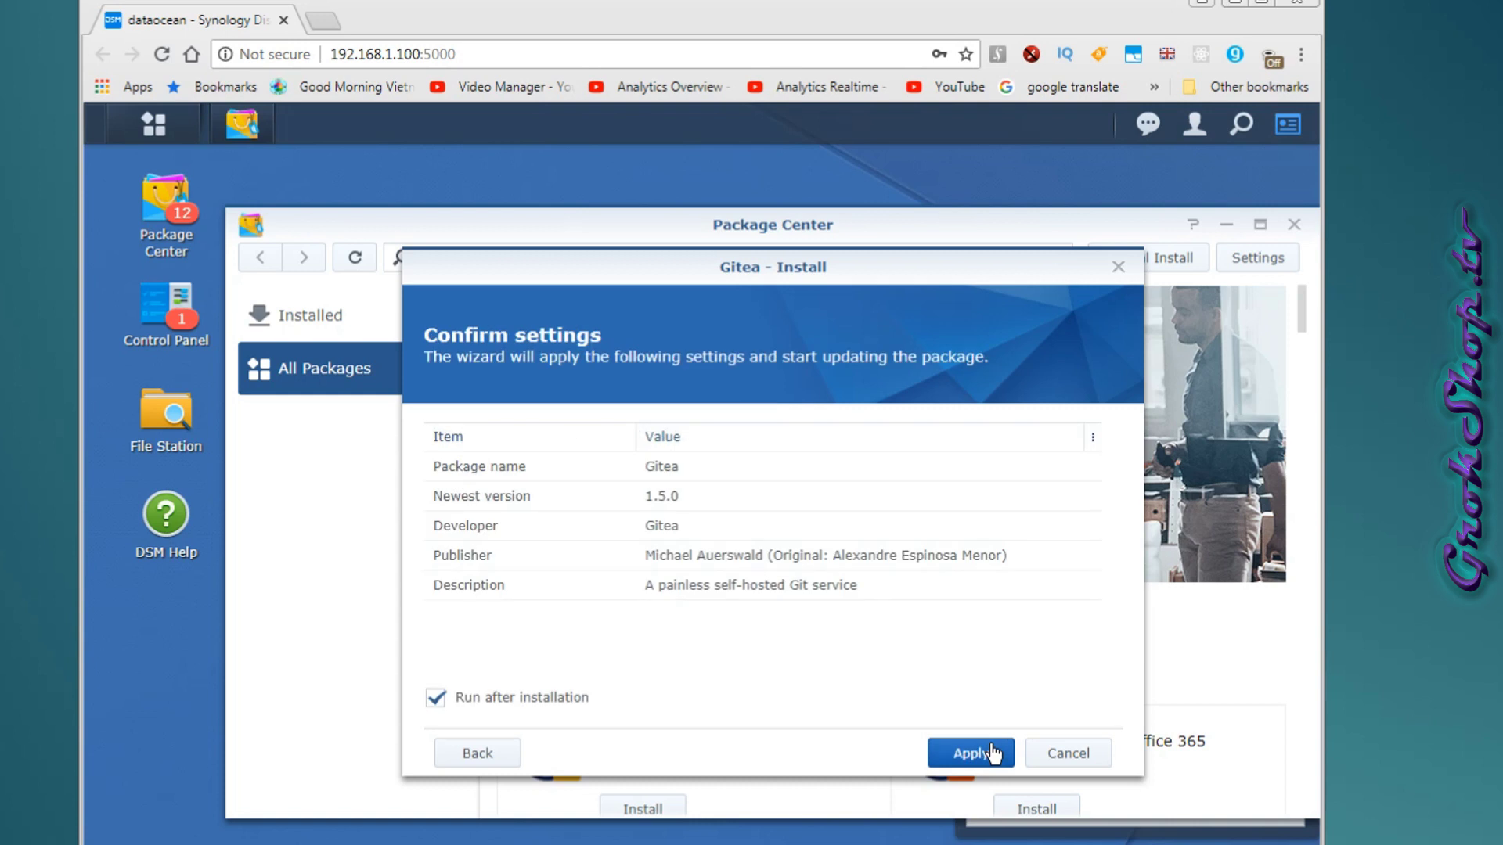
pyautogui.click(1093, 437)
pyautogui.click(961, 753)
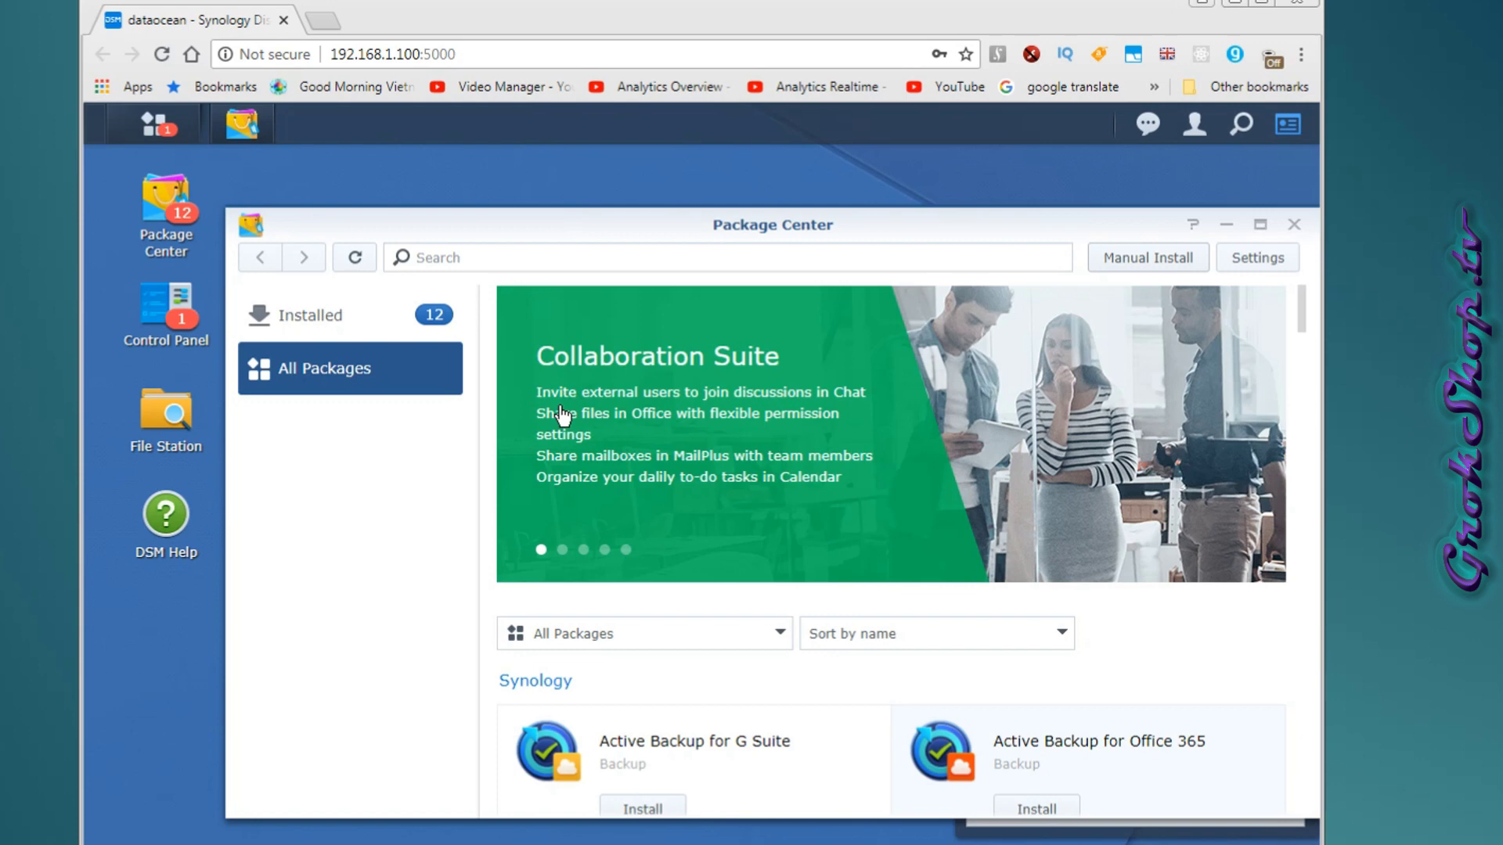
pyautogui.click(182, 125)
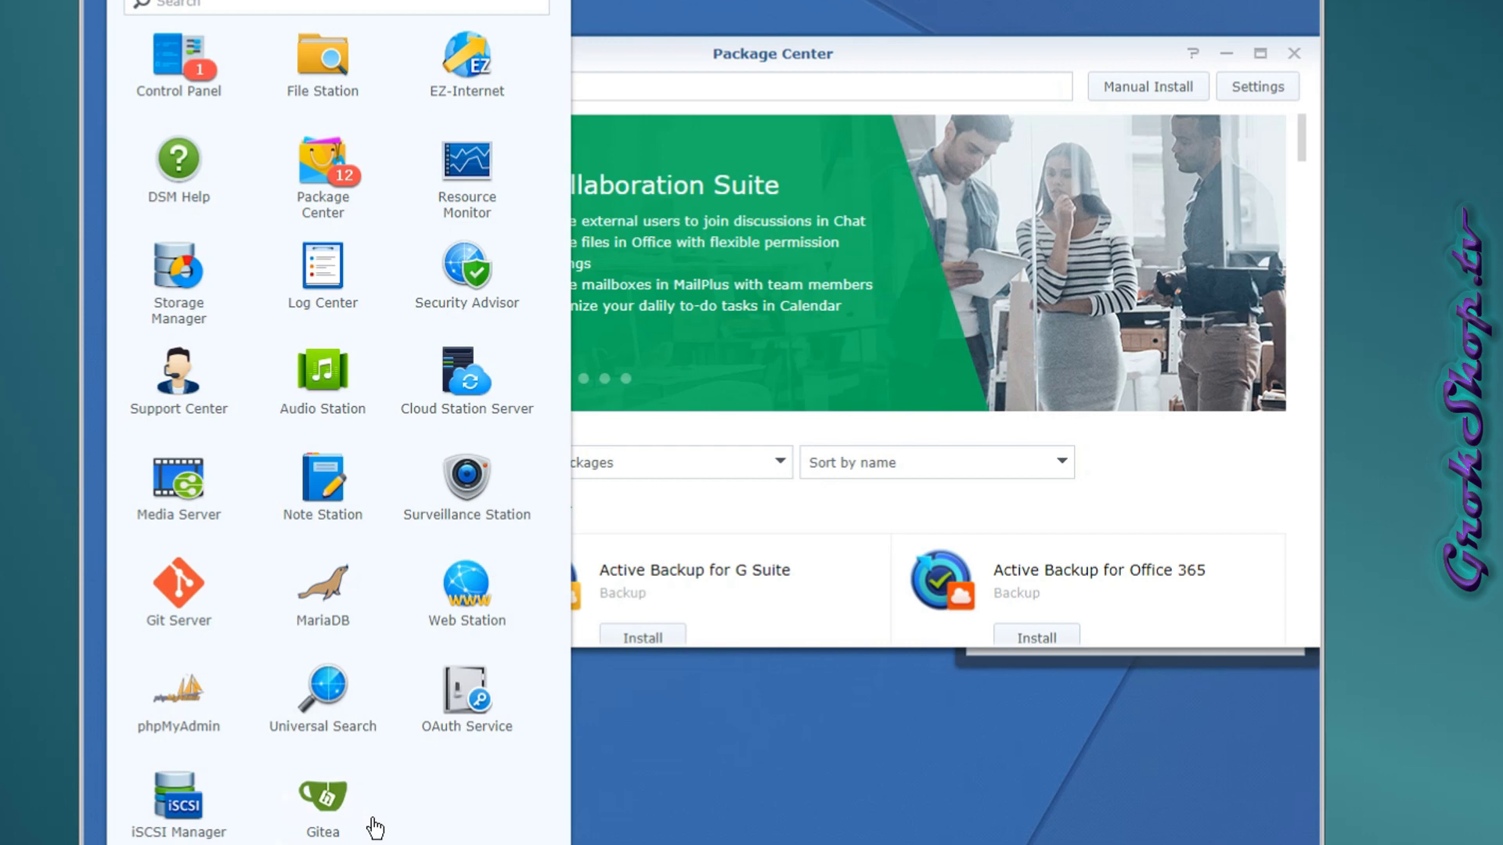
# Launch Gitea from Main Menu, opening its home page at 192.168.1.100:3000.
pyautogui.click(340, 806)
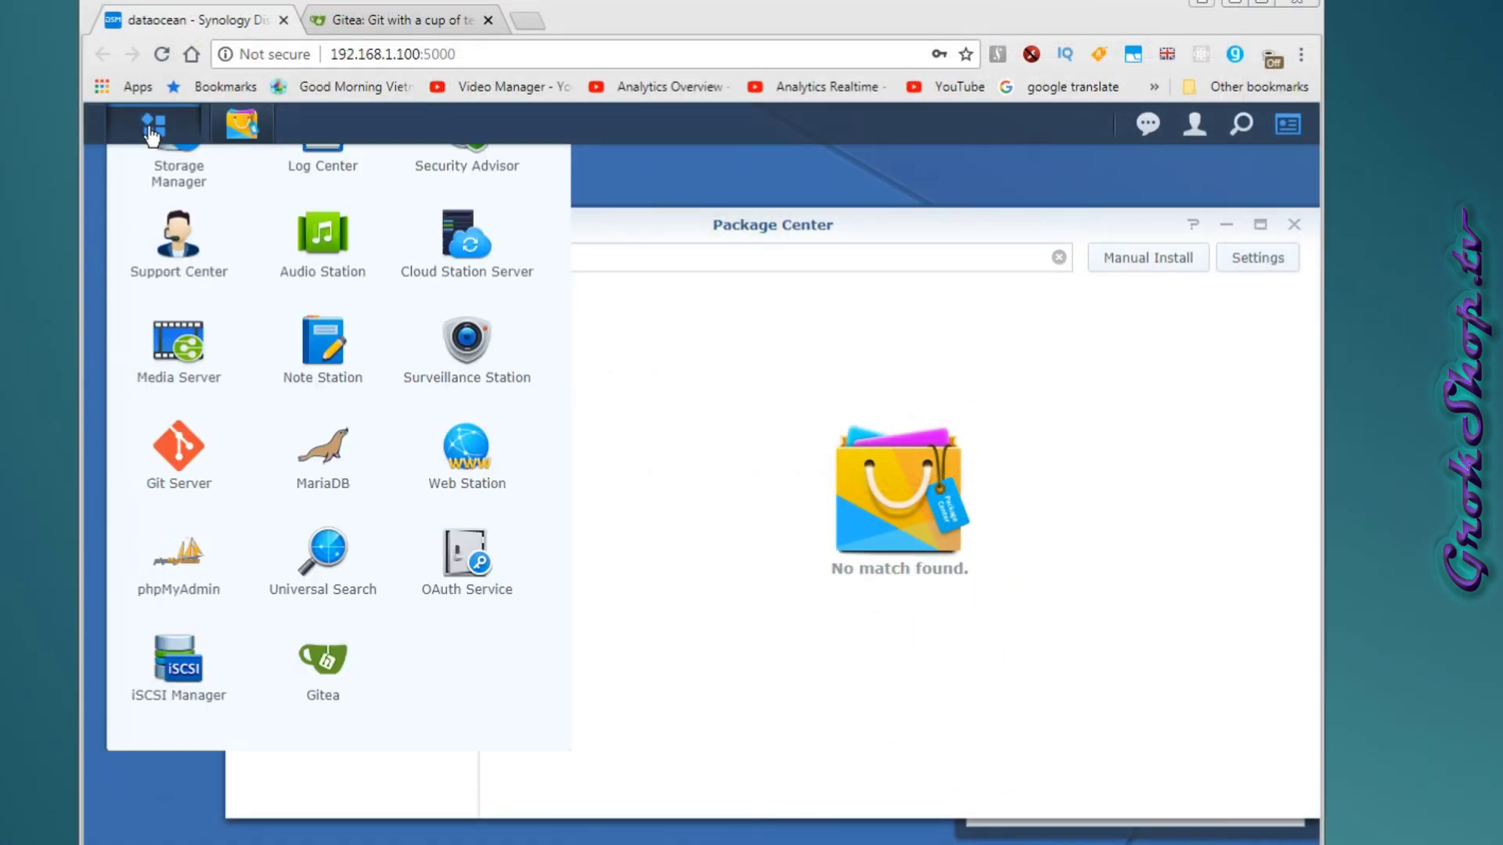
pyautogui.scroll(4, 208, 486)
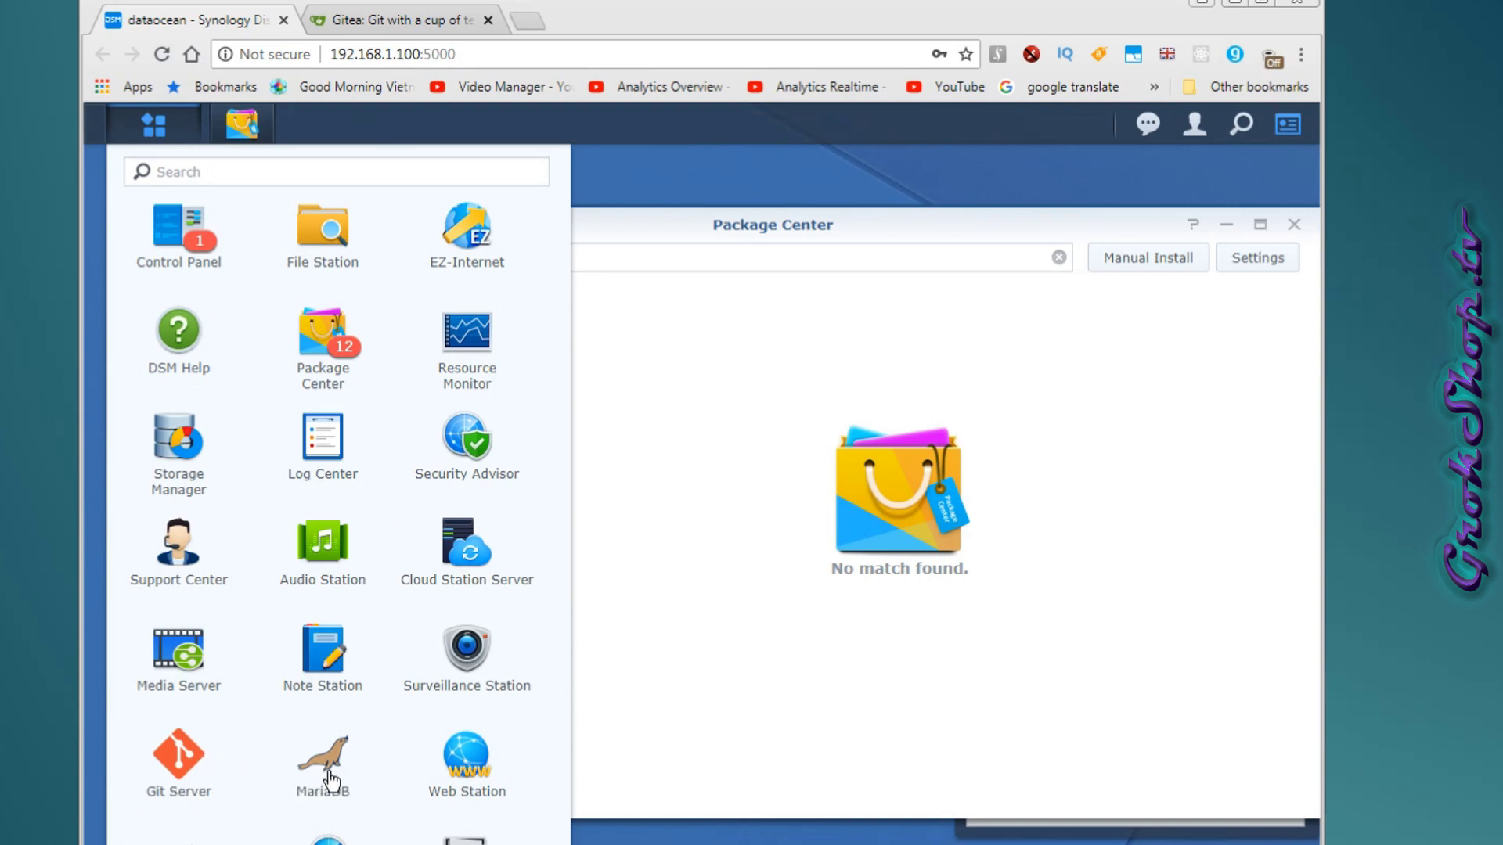
# Open MariaDB settings and confirm resetting the MariaDB root password.
pyautogui.scroll(-5, 333, 775)
pyautogui.click(570, 631)
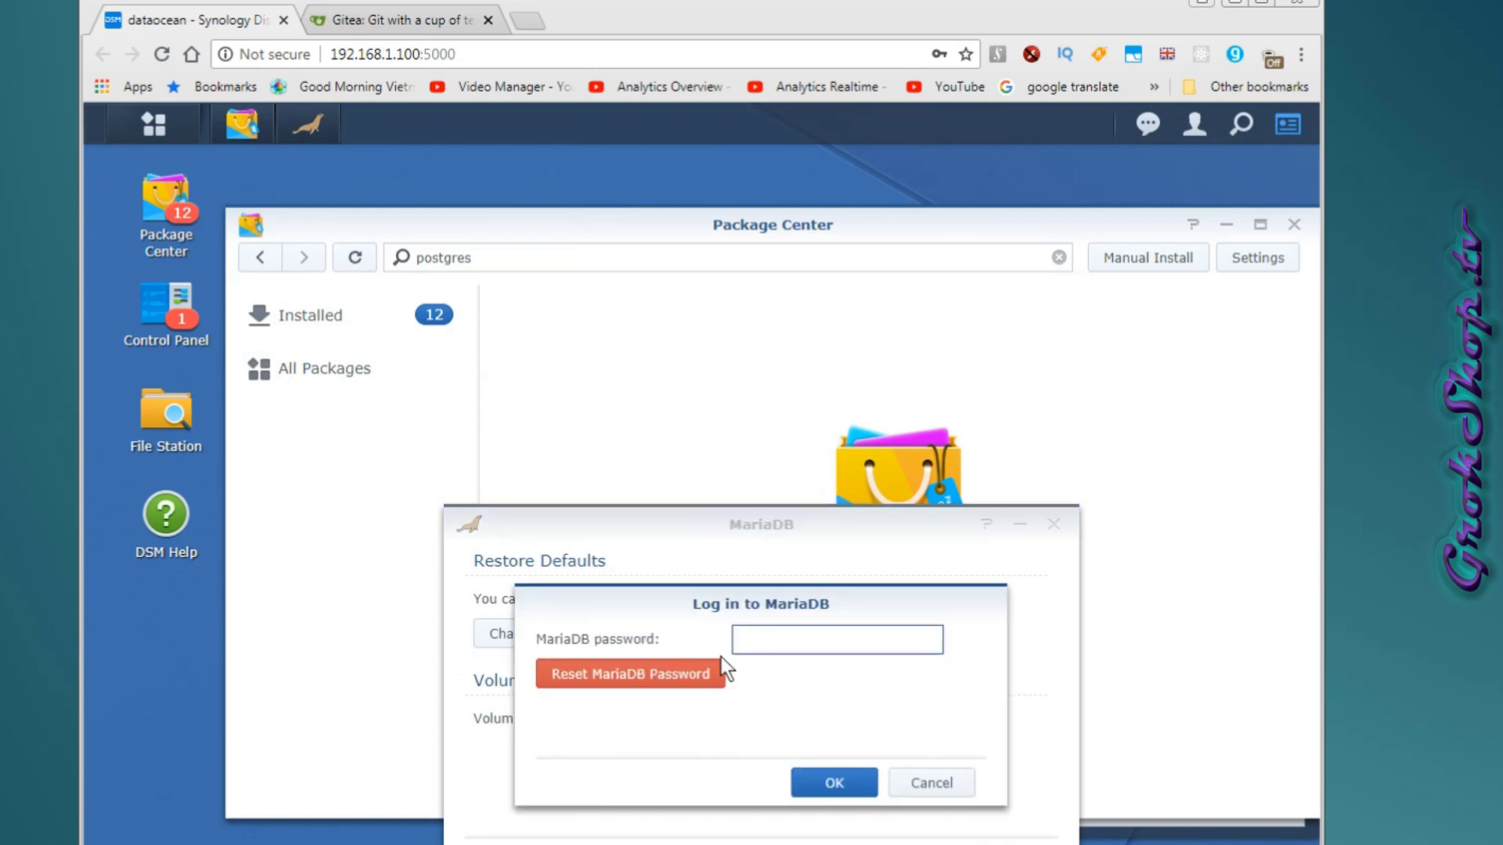
pyautogui.click(702, 671)
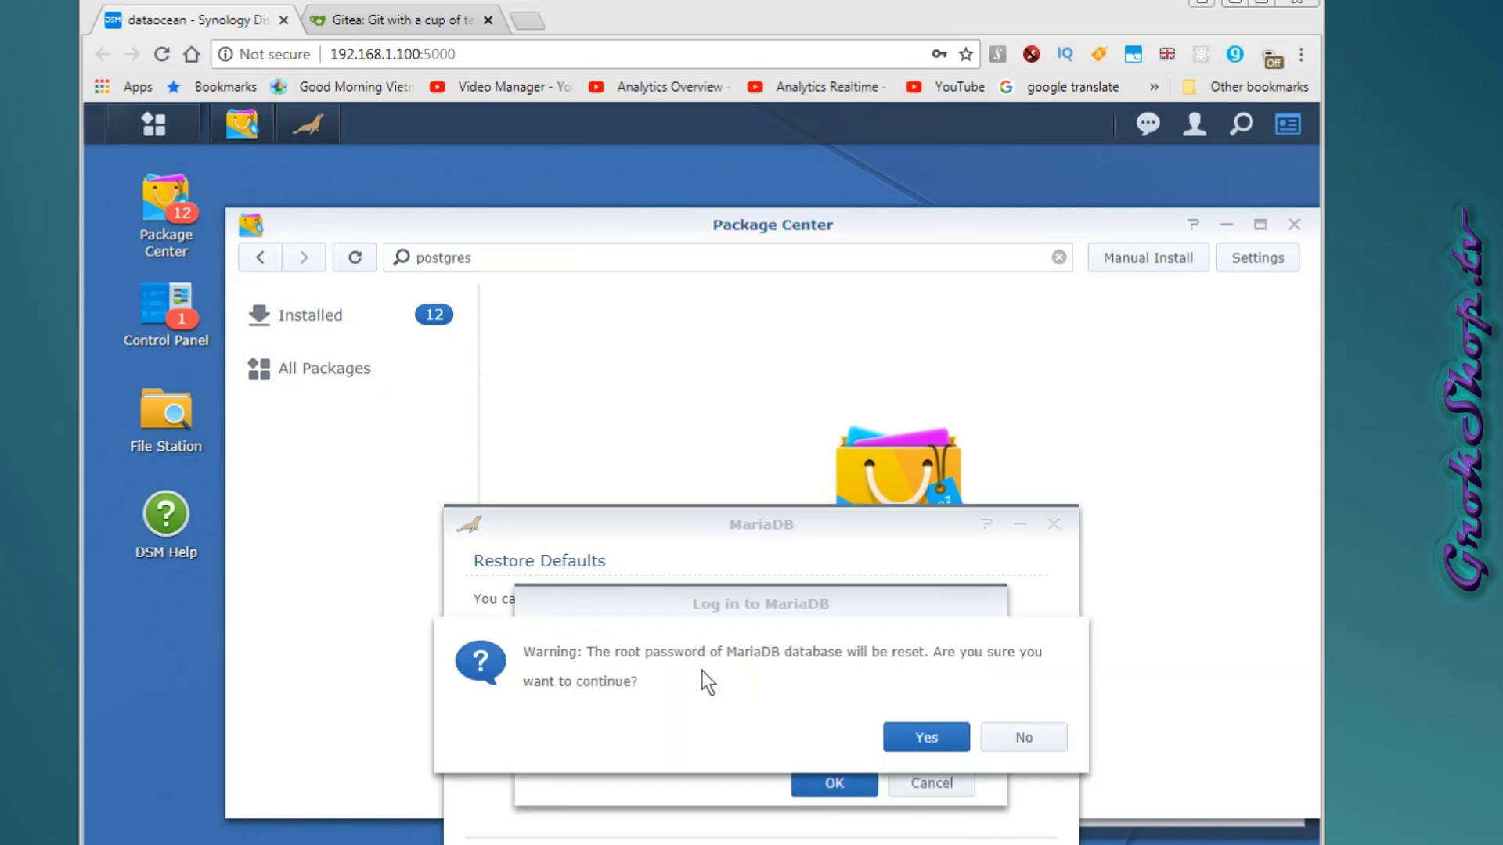
pyautogui.click(906, 743)
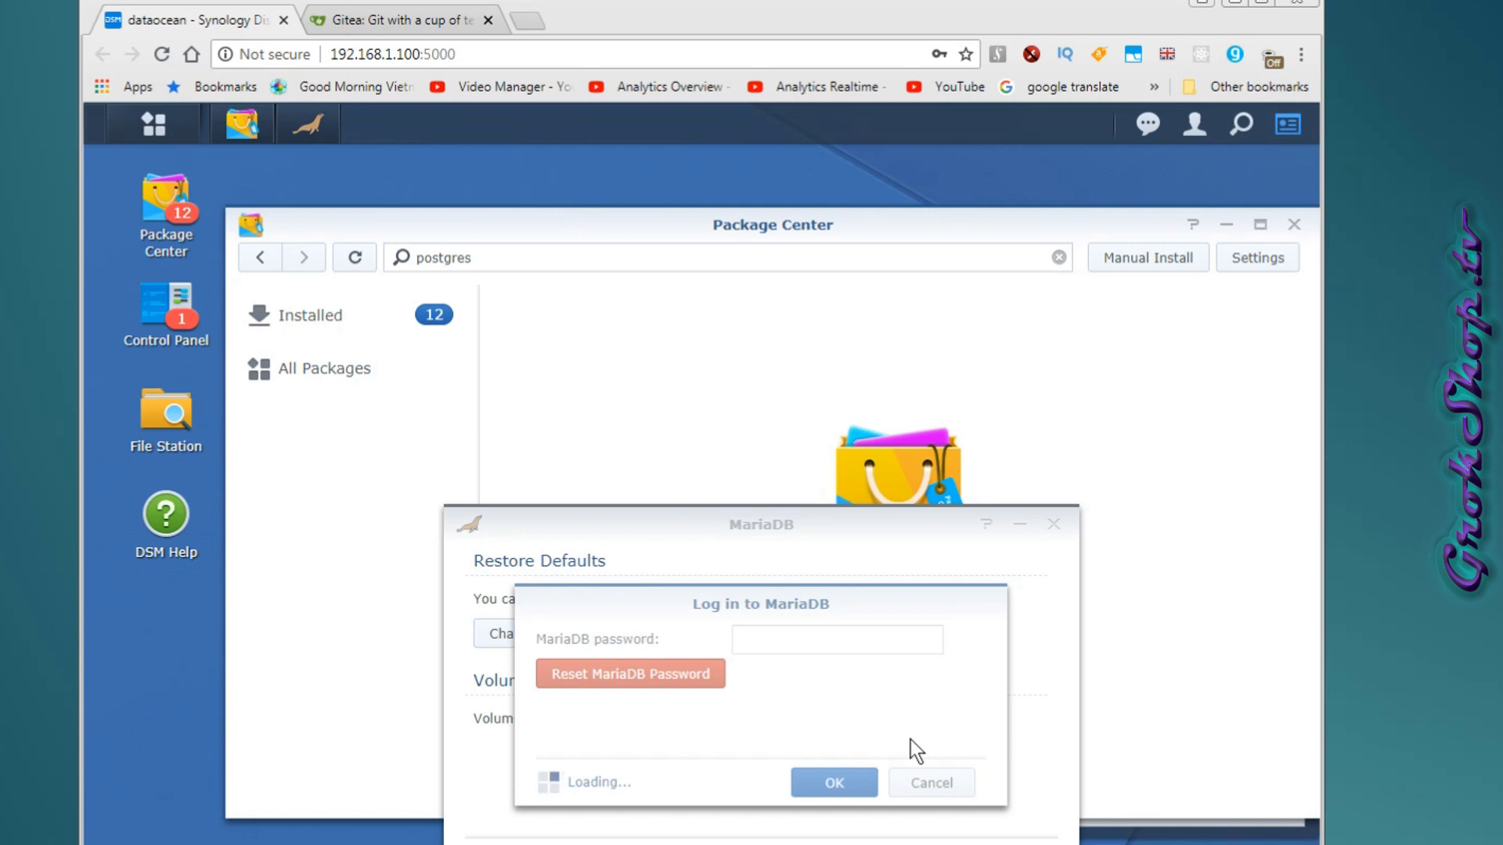
pyautogui.click(834, 784)
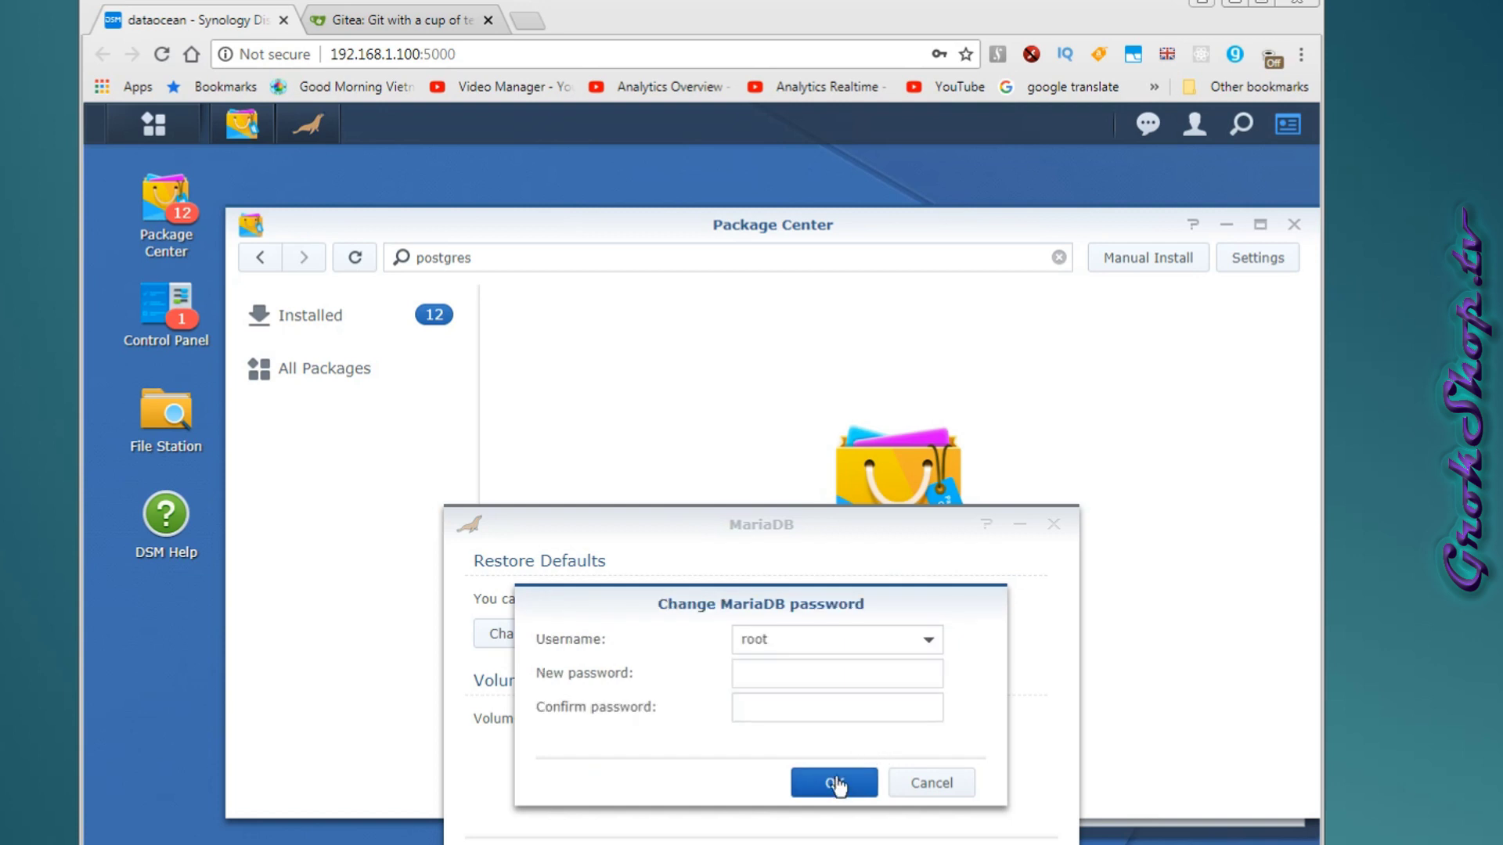
# Enter and save a new root password, also updating related package passwords.
pyautogui.click(822, 679)
pyautogui.write('*****')
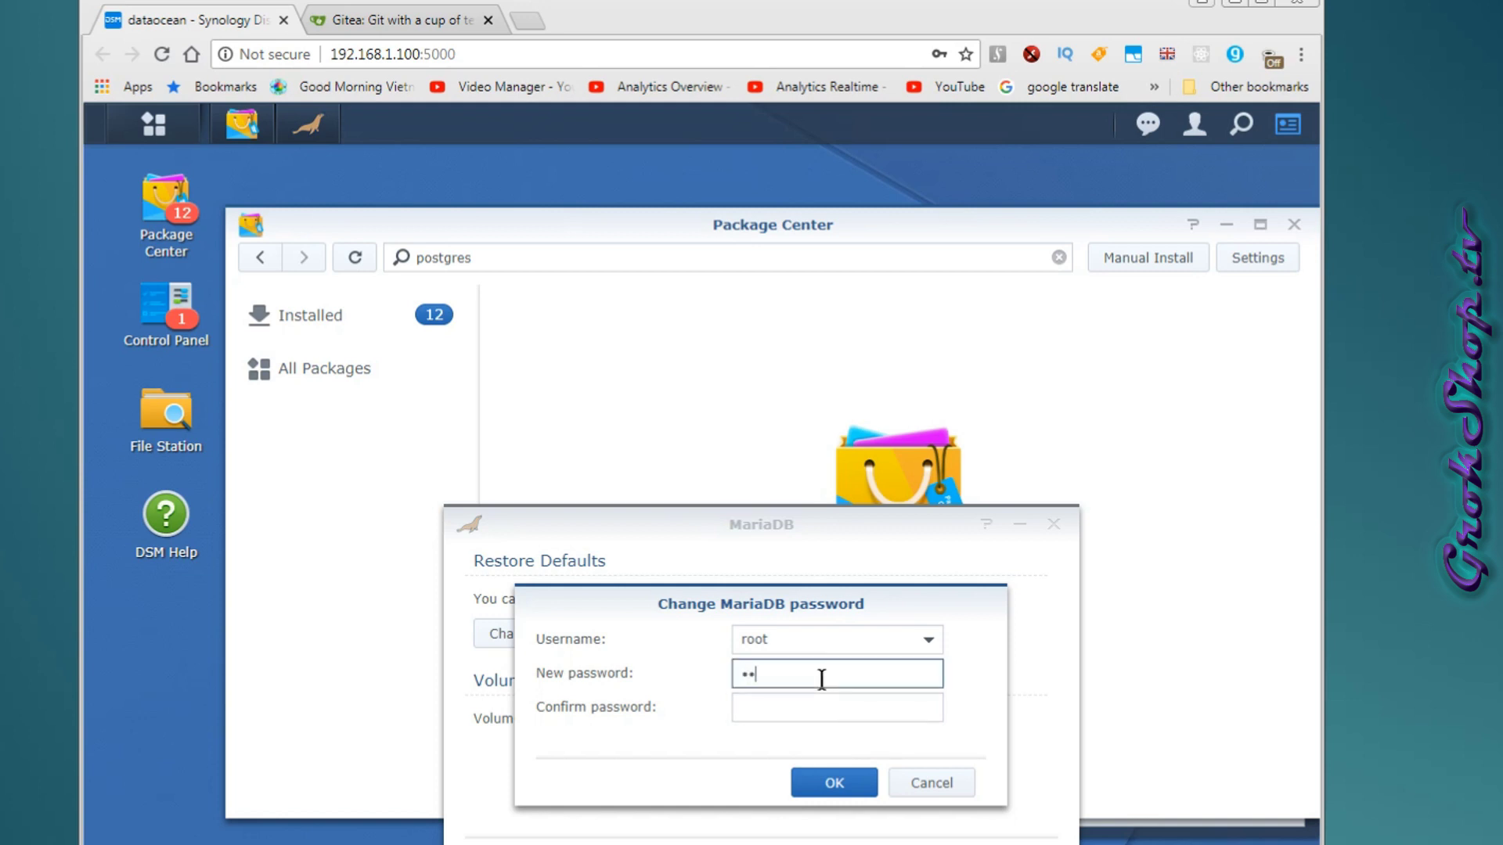
pyautogui.press('Tab')
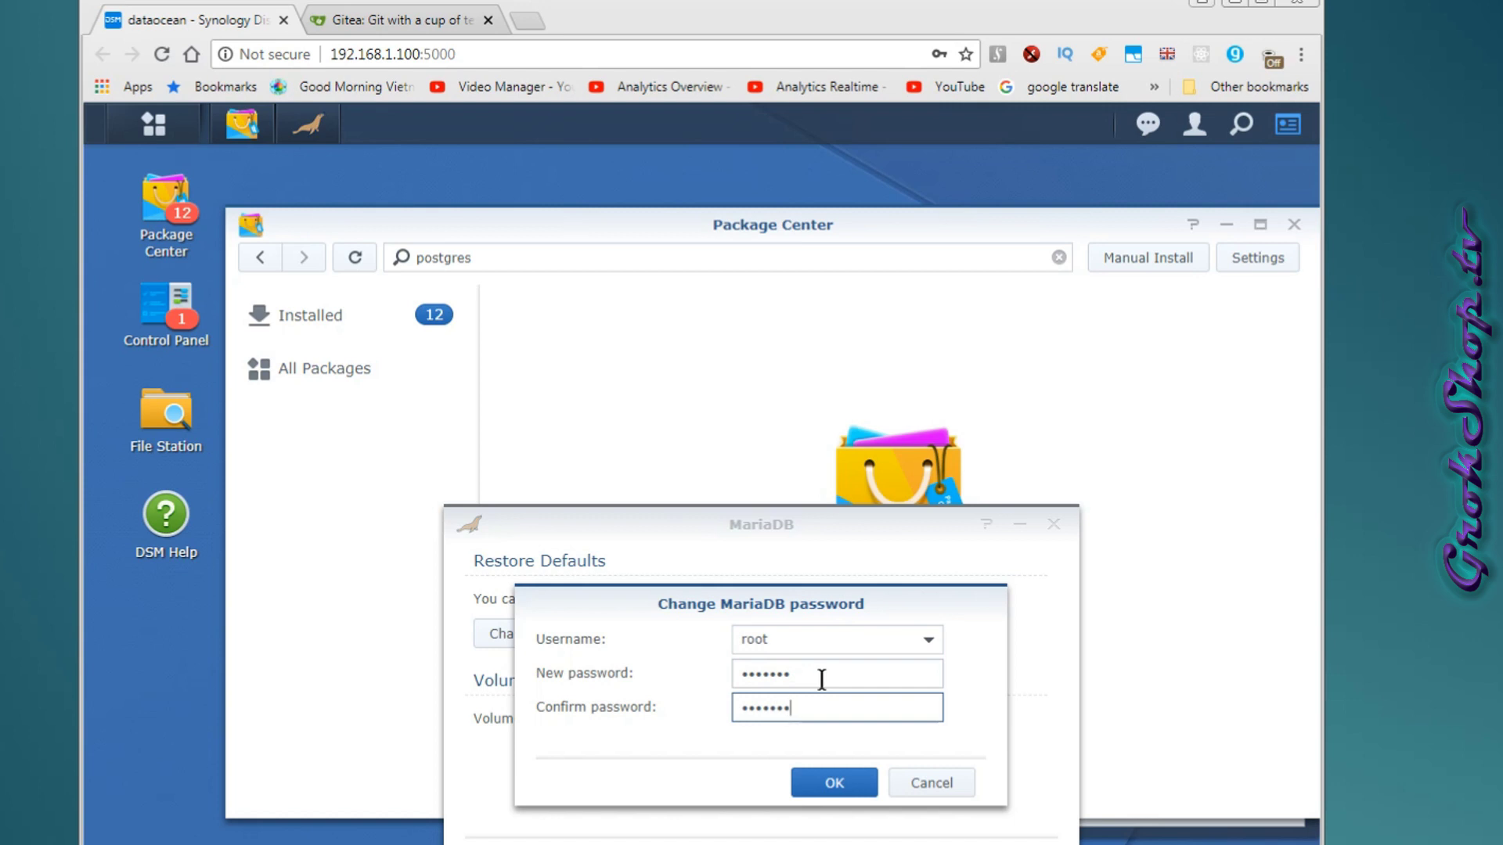
pyautogui.click(809, 782)
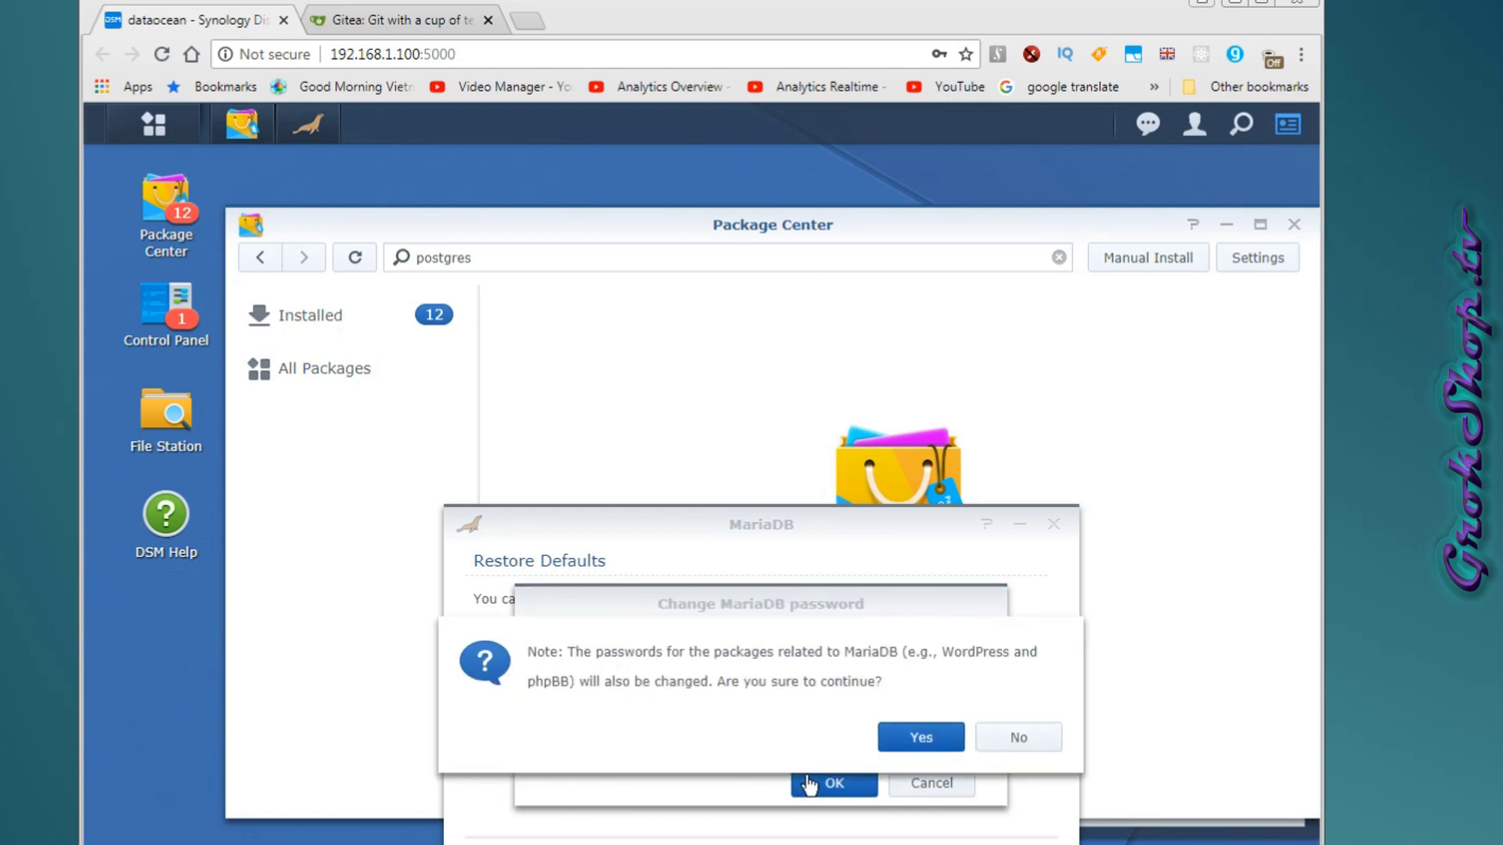
pyautogui.click(898, 736)
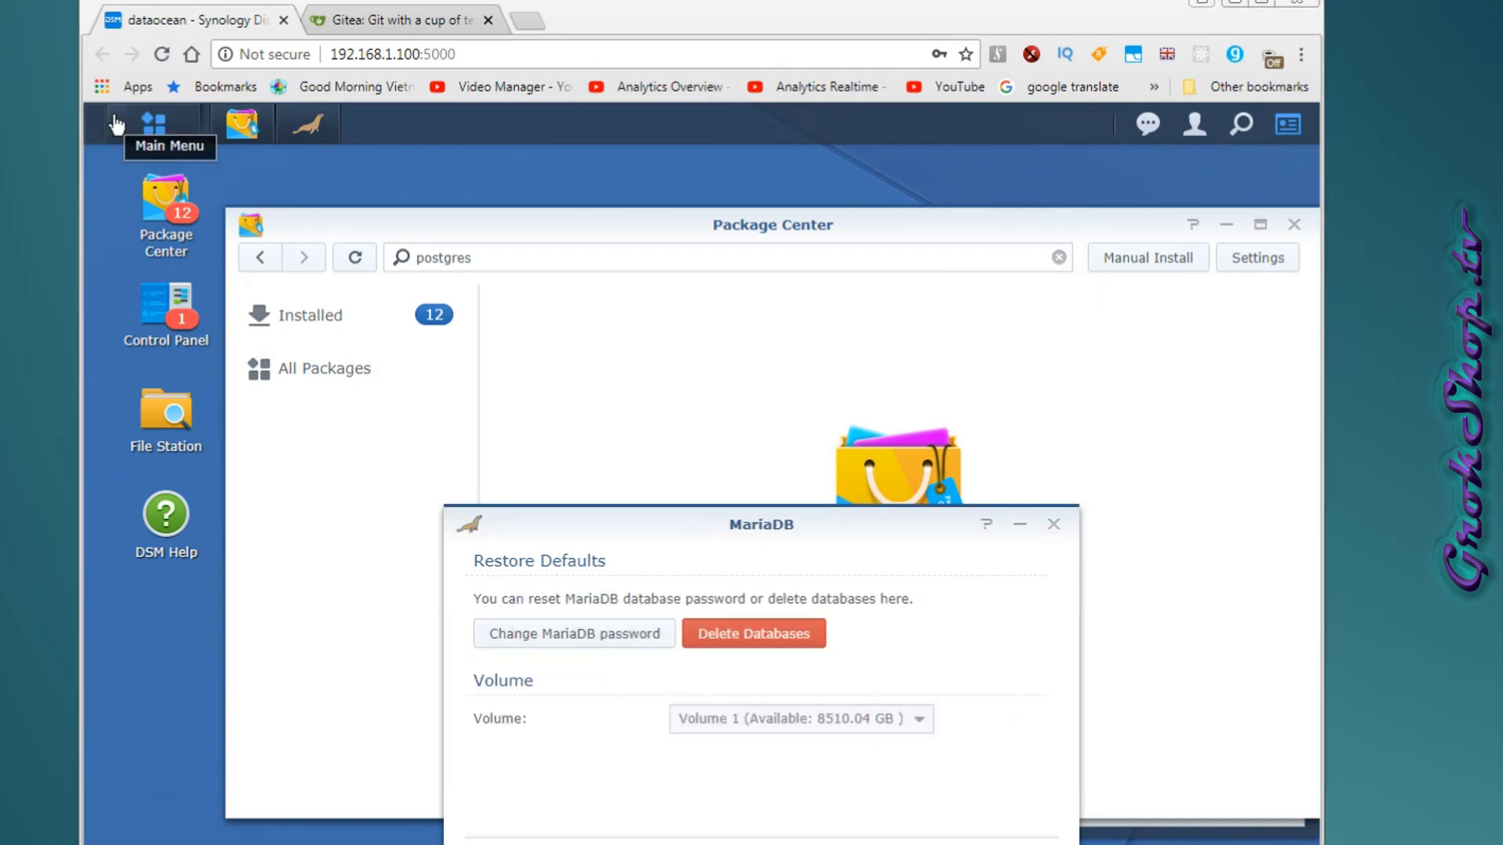
# Launch phpMyAdmin and sign in as root with the new password.
pyautogui.click(154, 124)
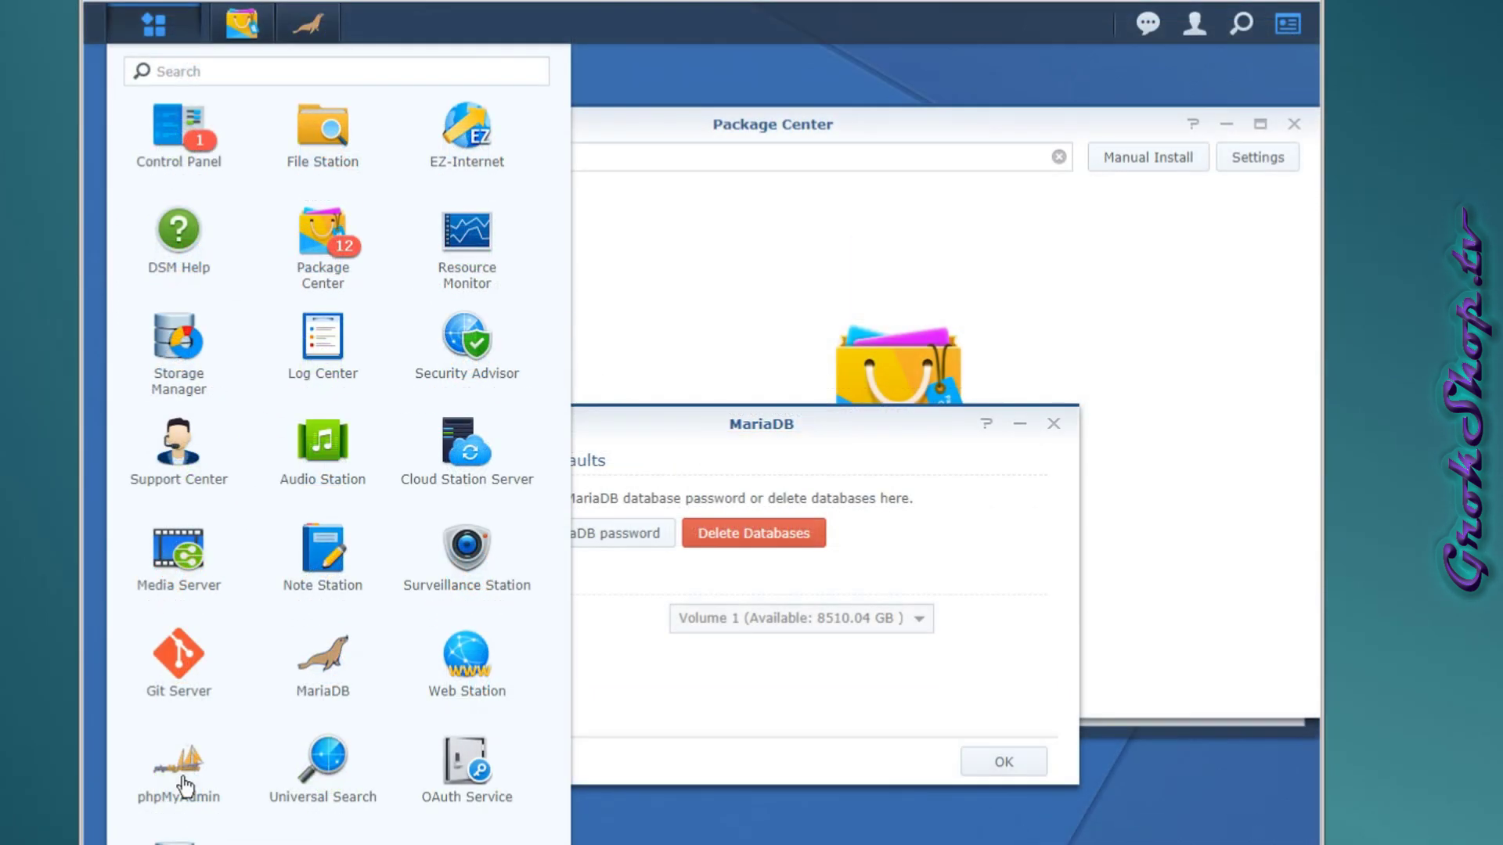
pyautogui.click(181, 777)
pyautogui.click(748, 386)
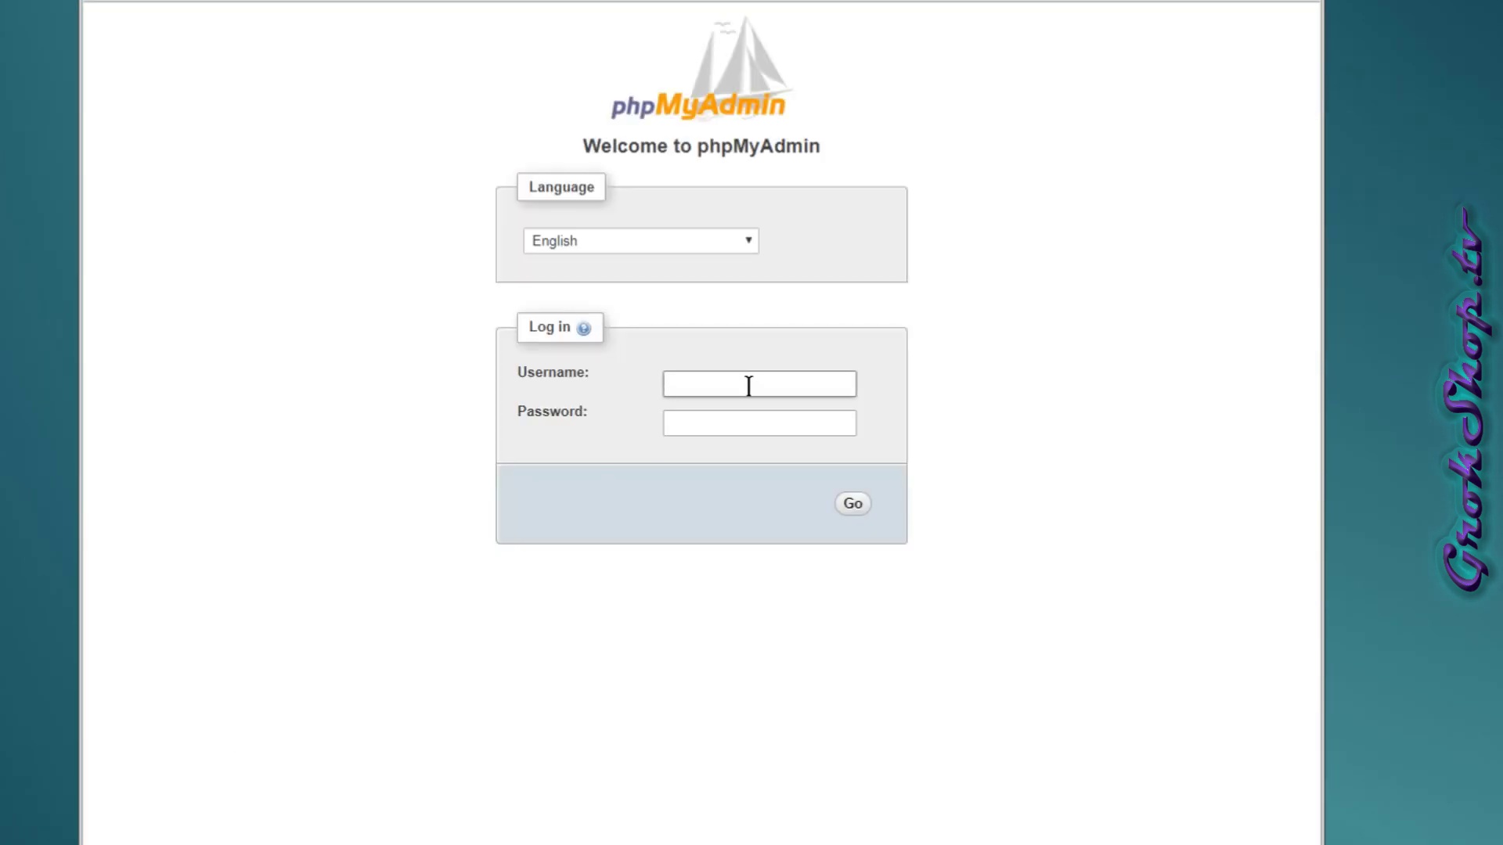
pyautogui.write('root')
pyautogui.press('Tab')
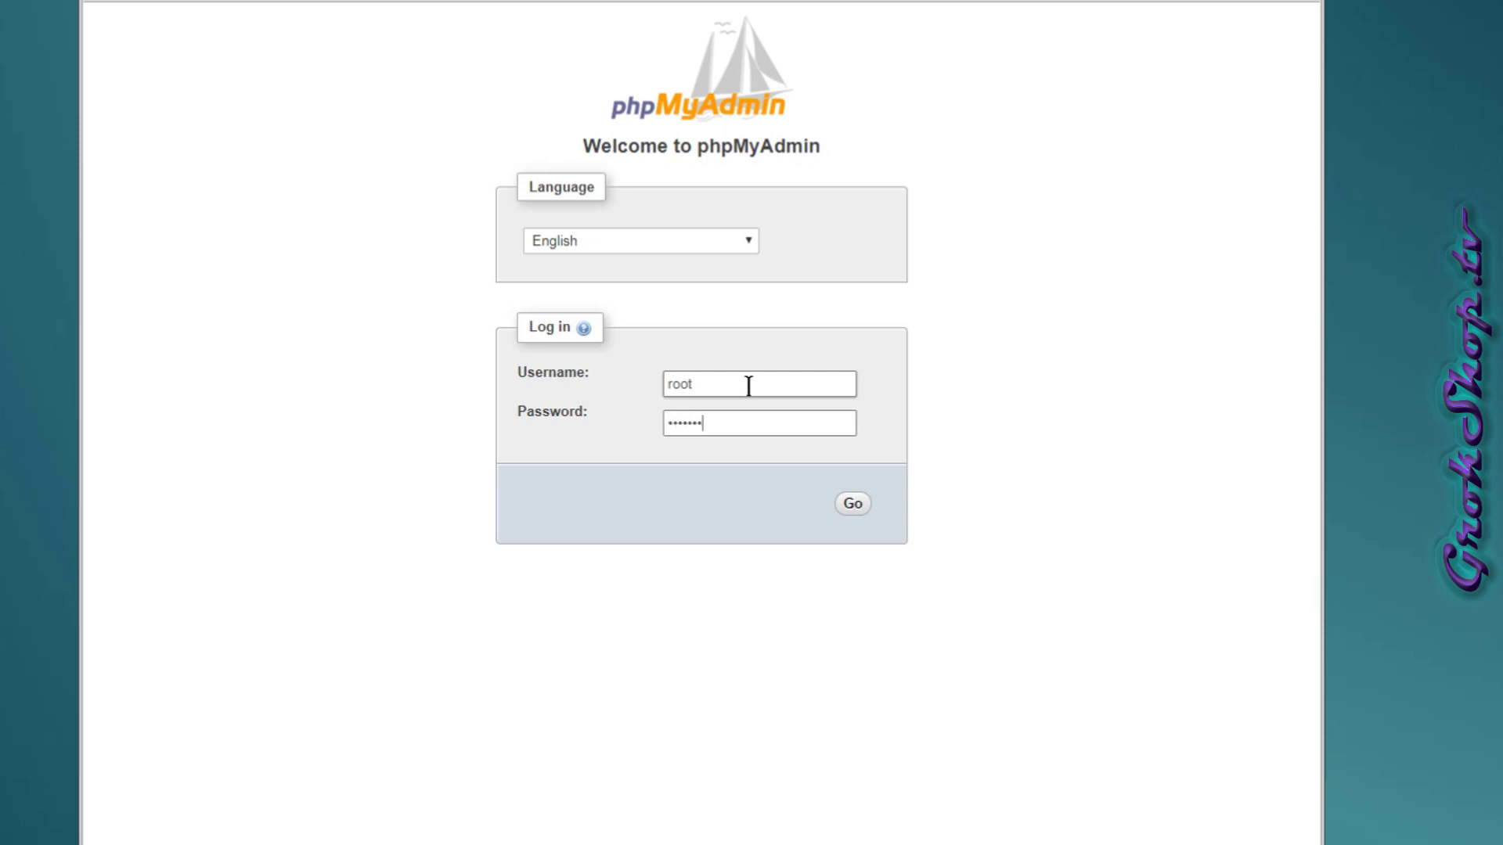
pyautogui.press('Return')
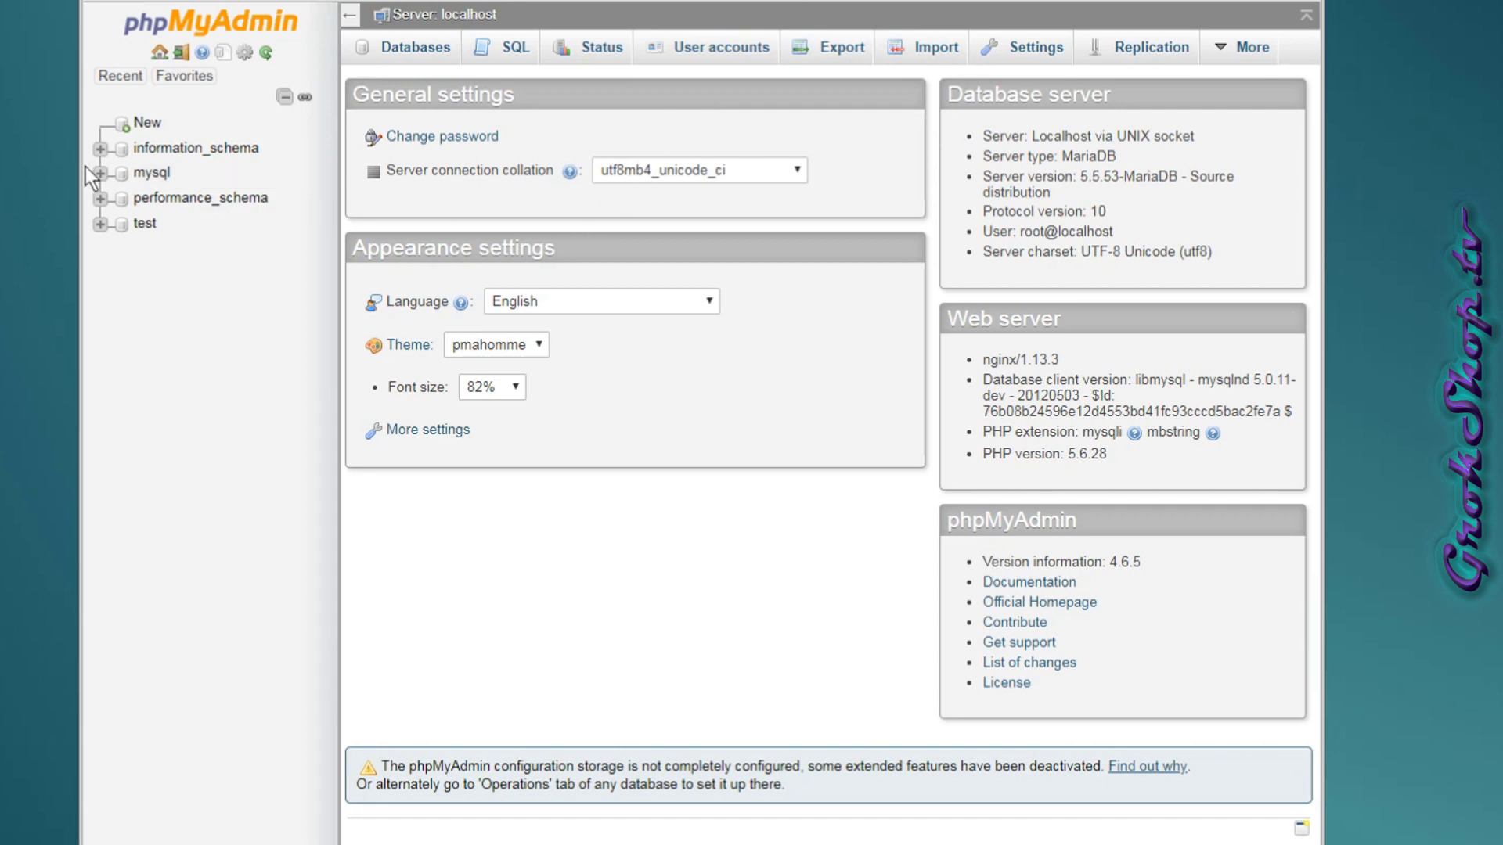
# Start a new database named gitea and choose utf8mb4_unicode_ci as its collation.
pyautogui.click(125, 132)
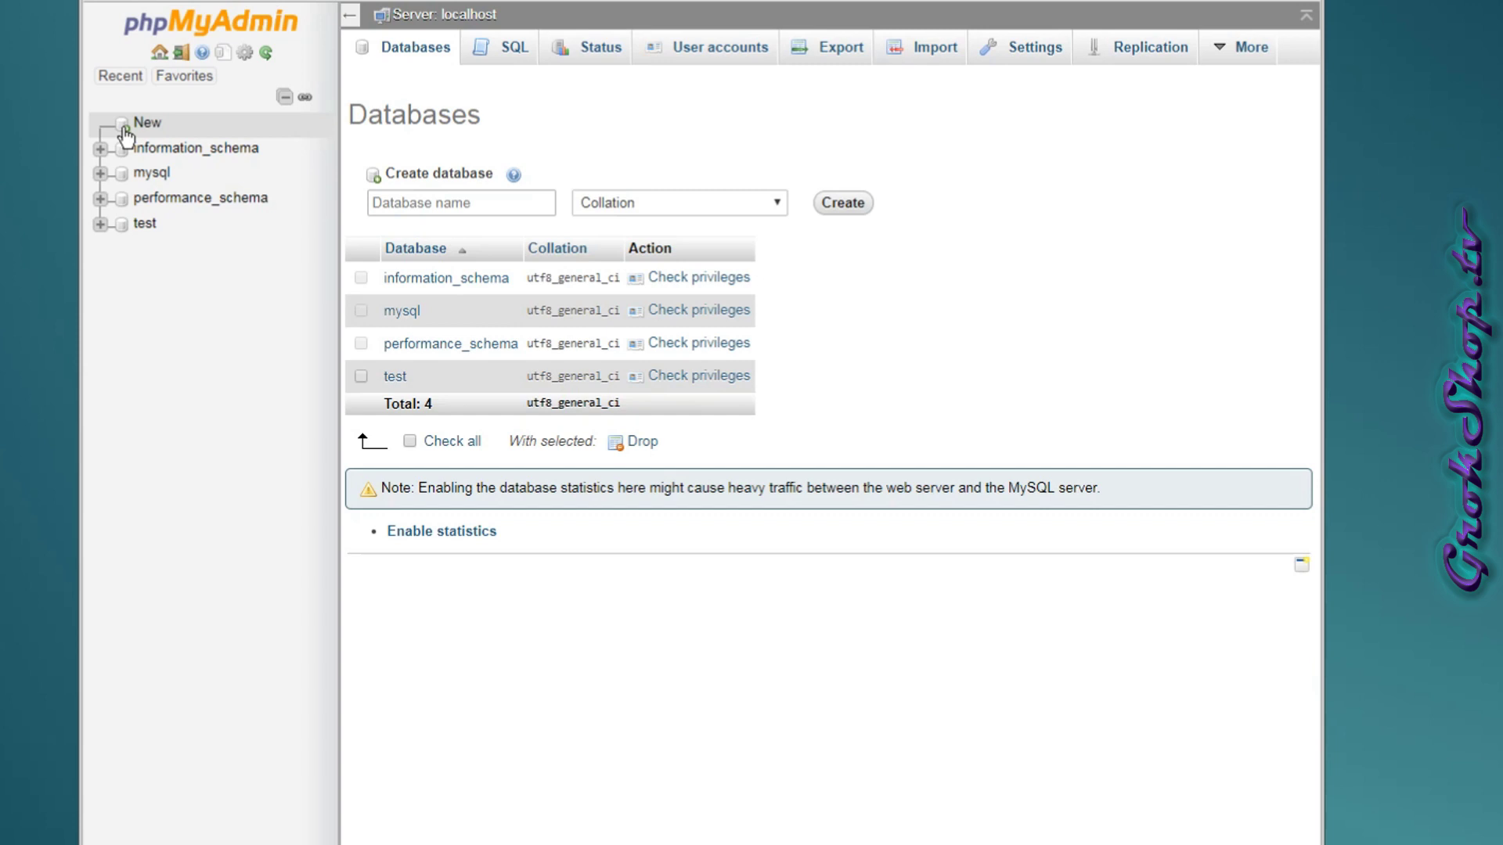
pyautogui.click(510, 213)
pyautogui.write('gitea')
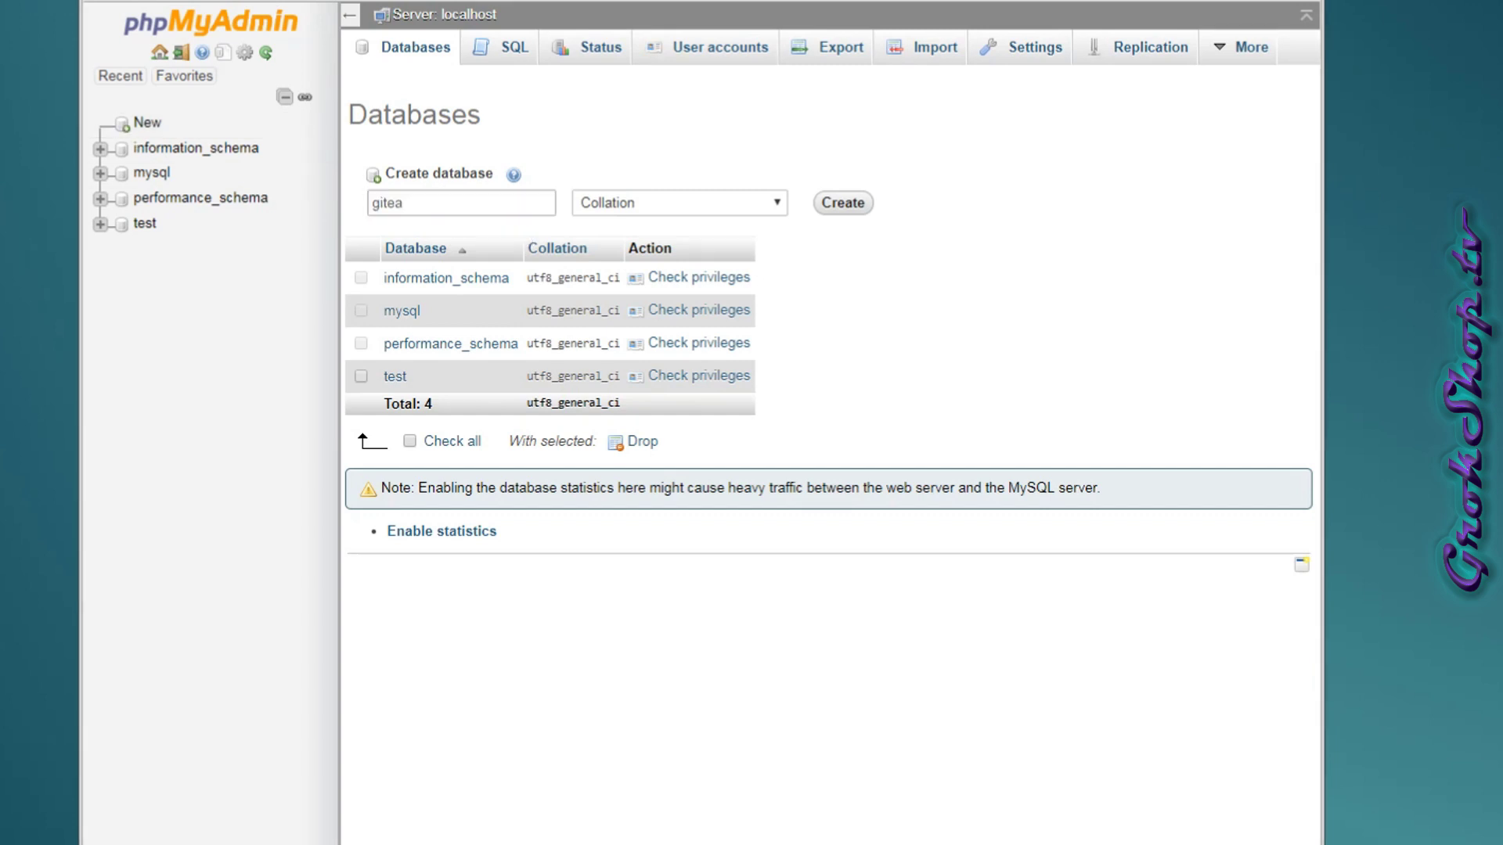
pyautogui.click(781, 203)
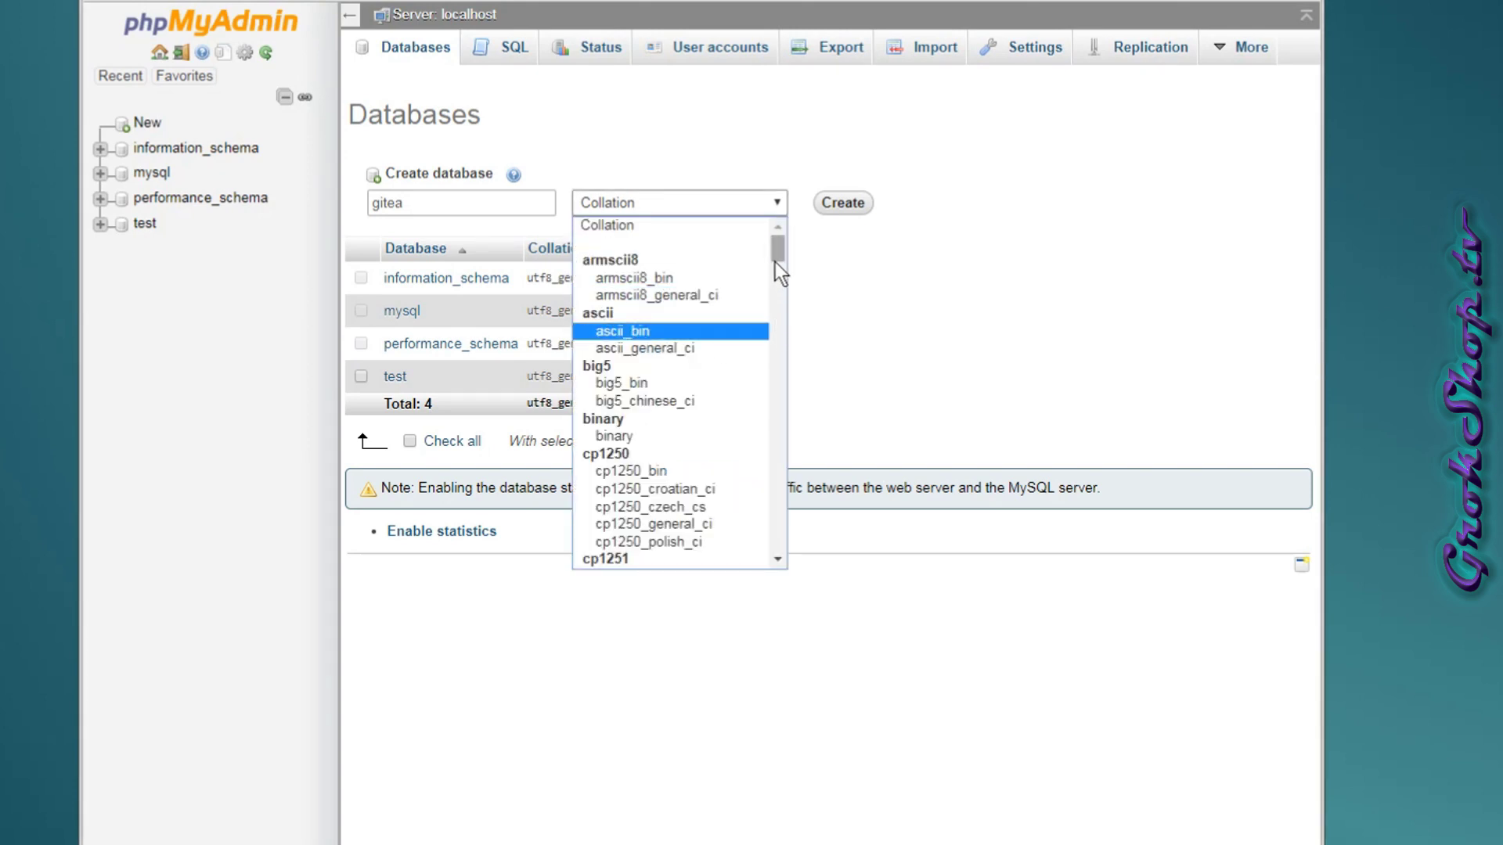
pyautogui.moveTo(775, 262); pyautogui.dragTo(758, 523)
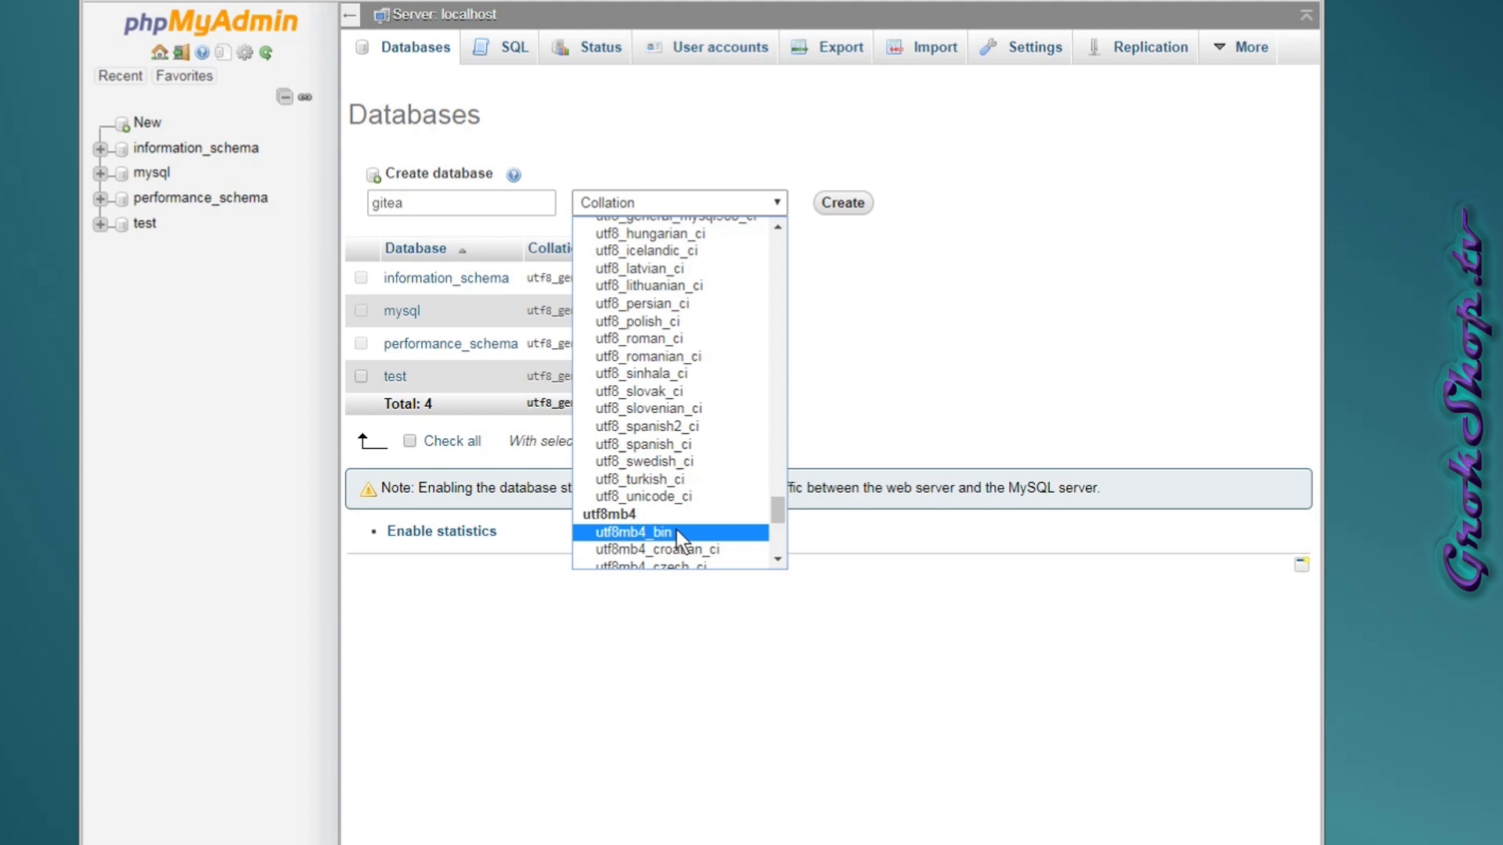
pyautogui.scroll(-3, 697, 524)
pyautogui.scroll(-3, 704, 520)
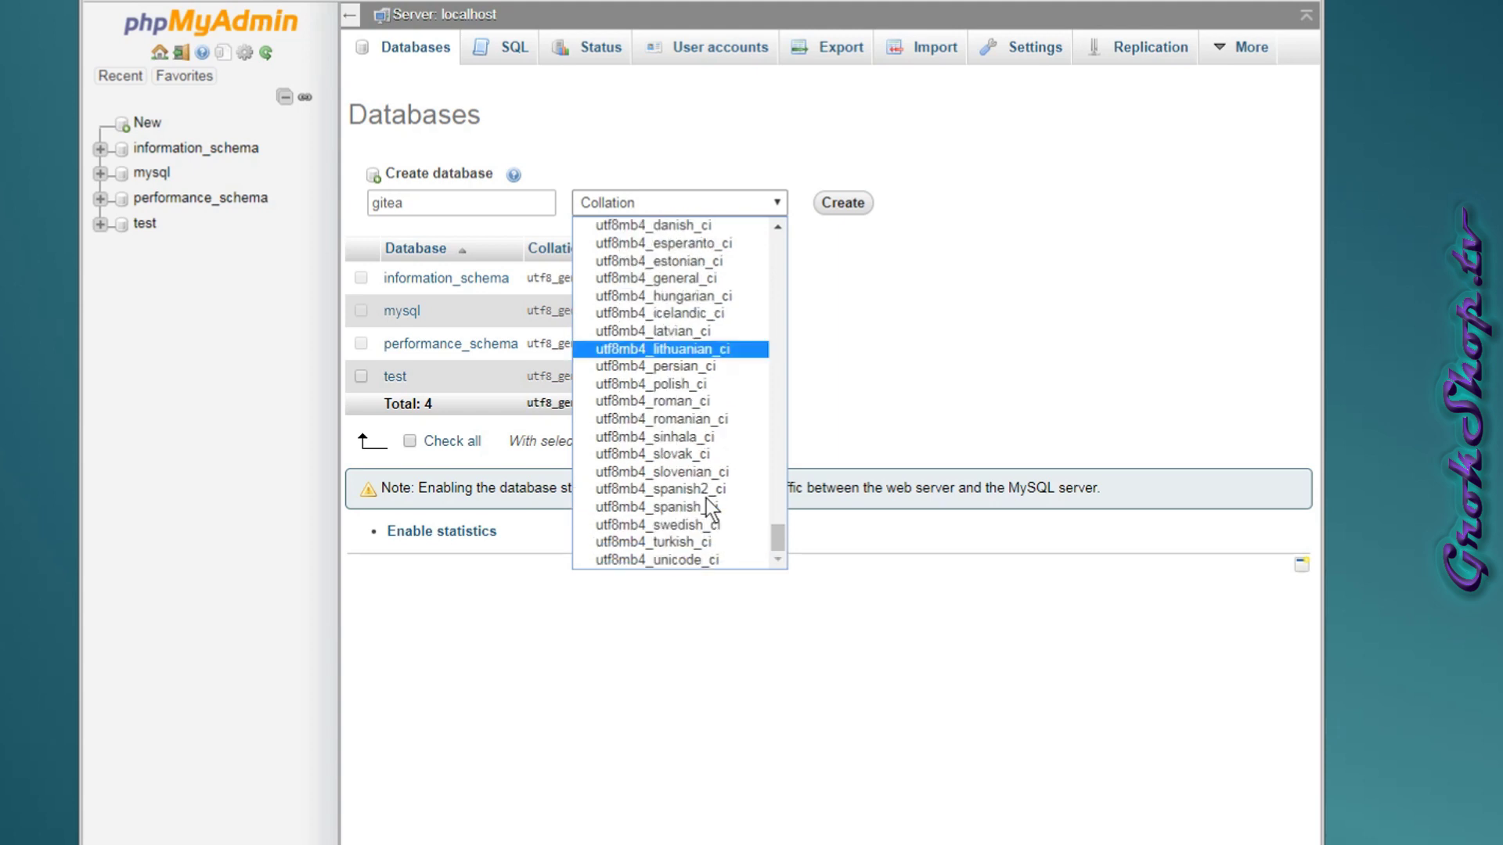
pyautogui.click(696, 559)
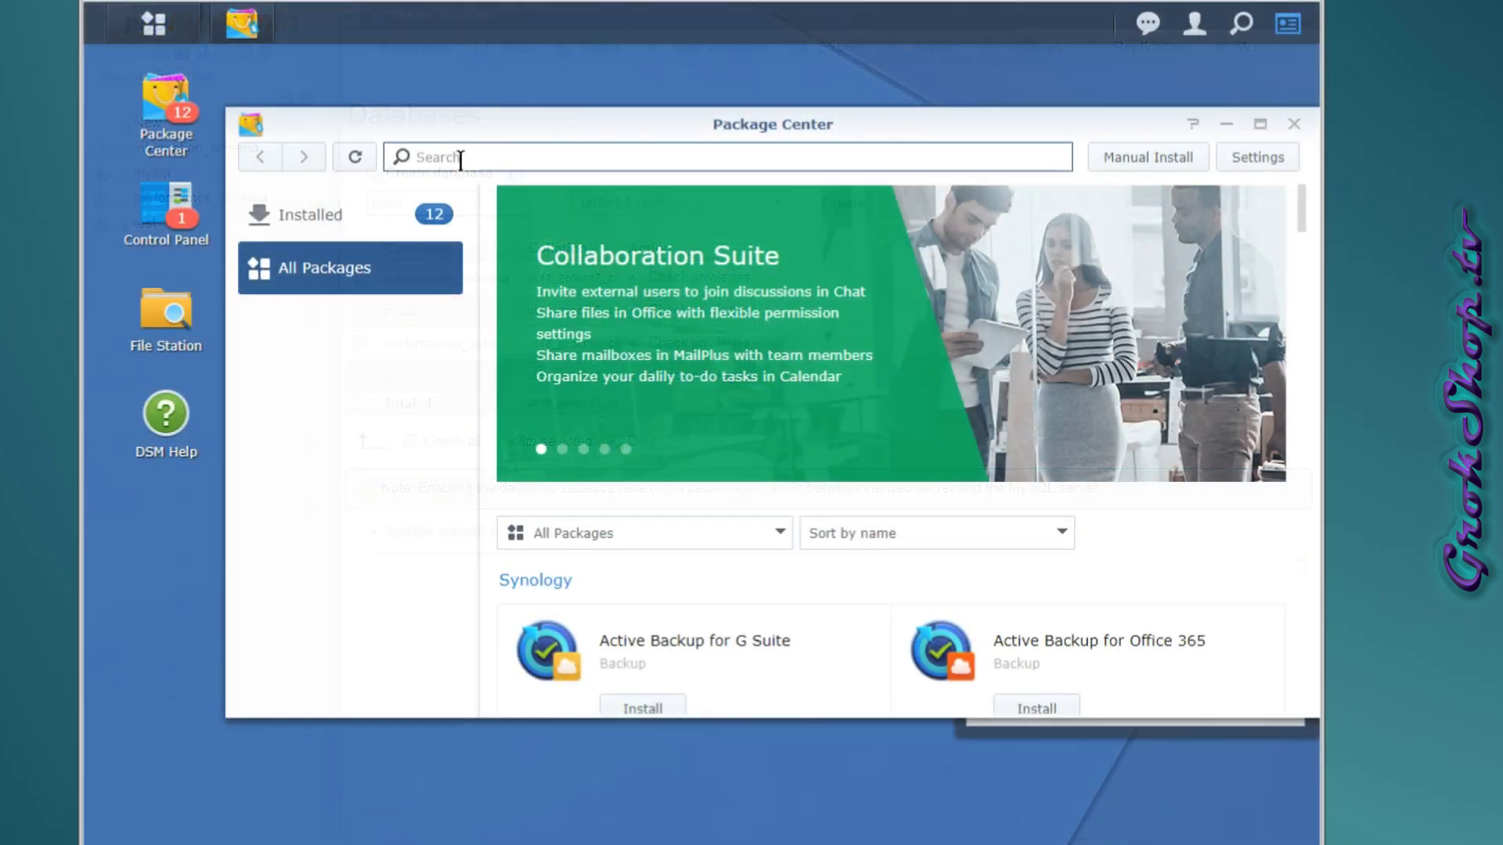
# Search for mariadb and install MariaDB 10, entering and confirming its root password.
pyautogui.write('maria')
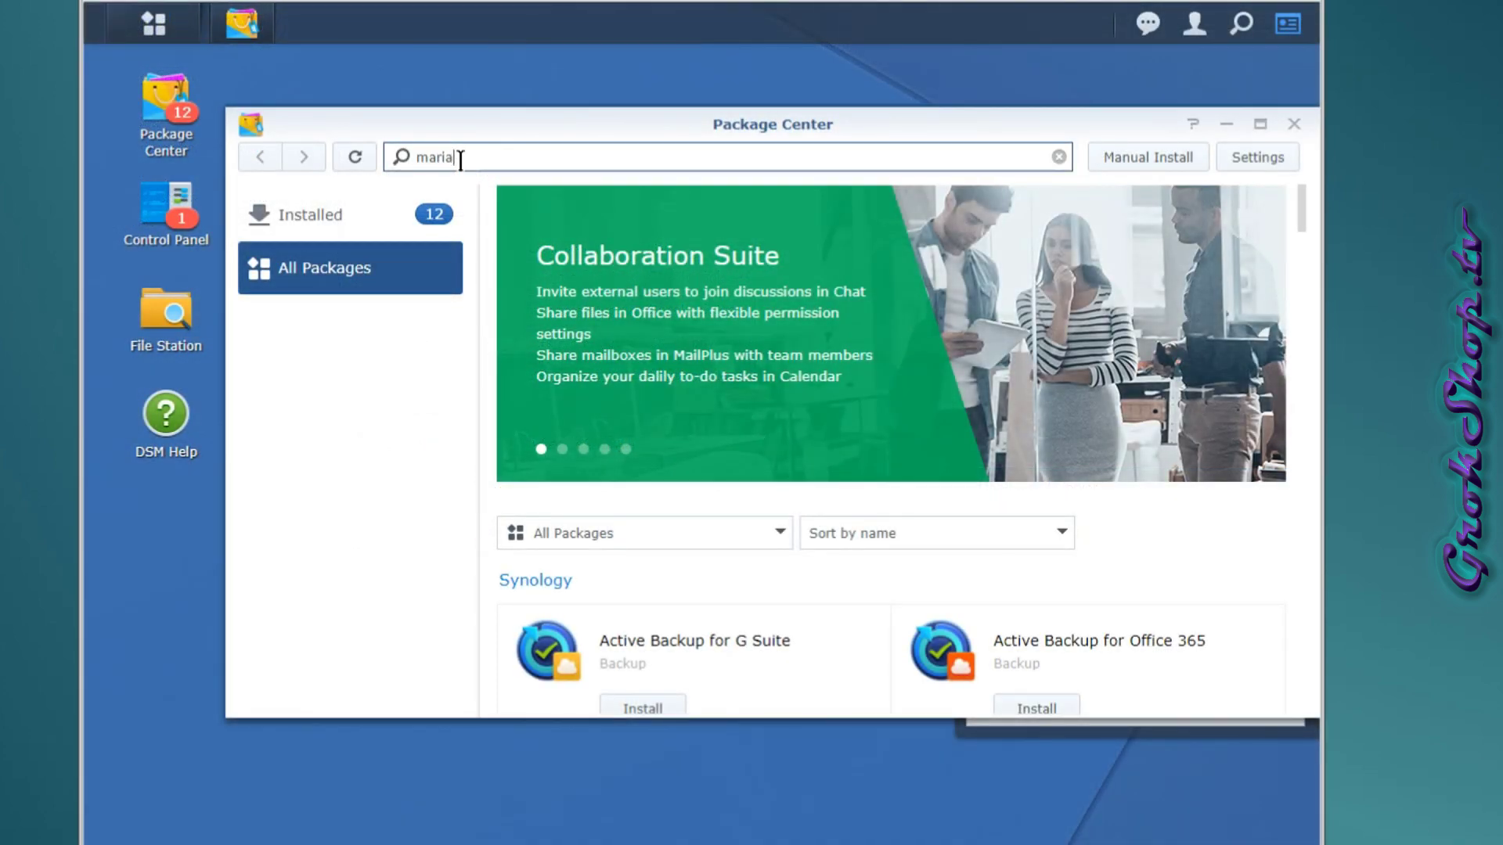
pyautogui.write('db')
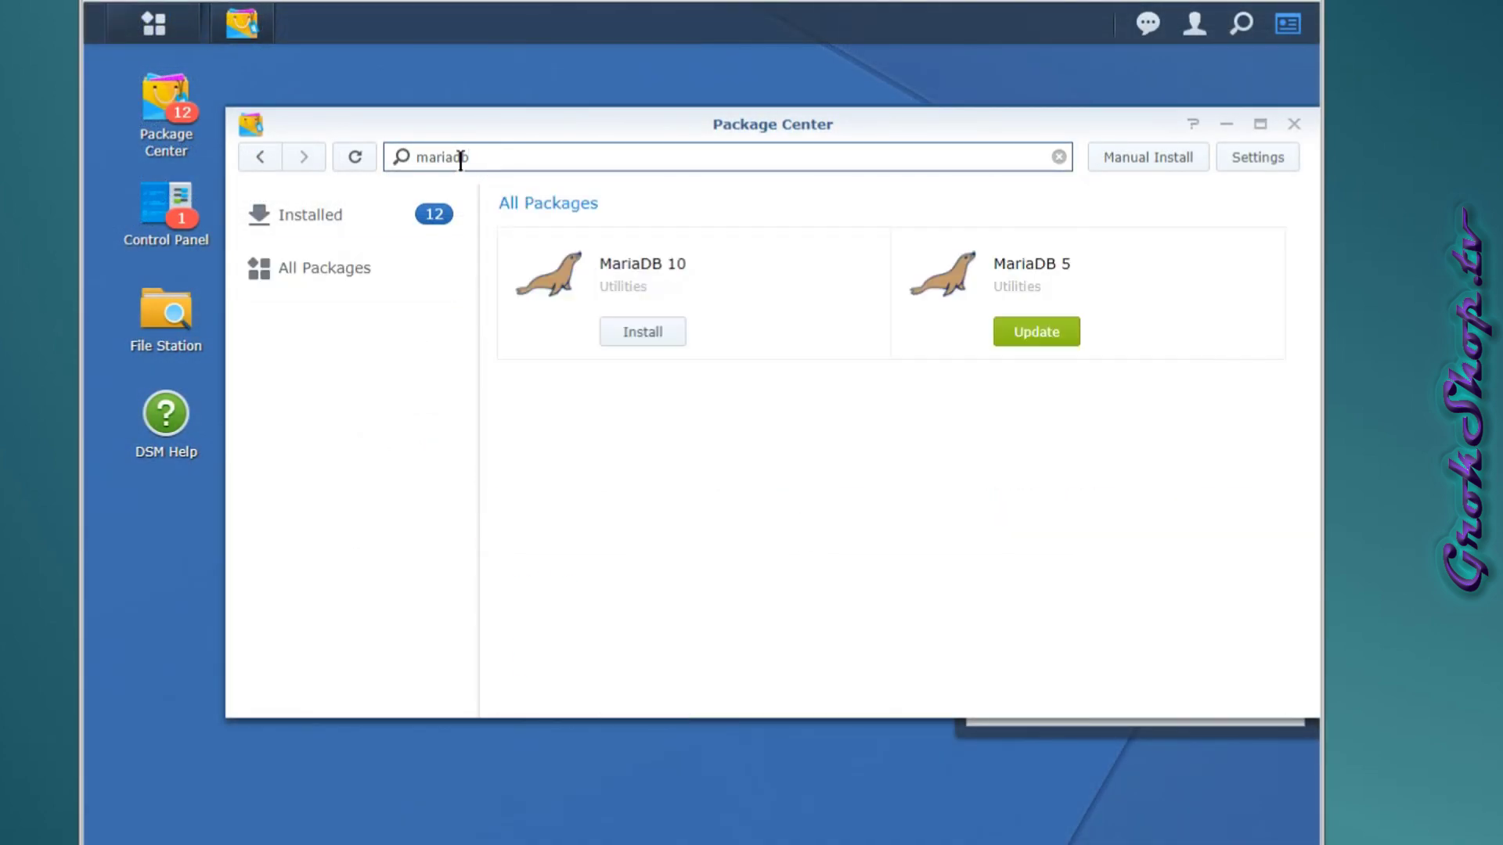
pyautogui.click(673, 337)
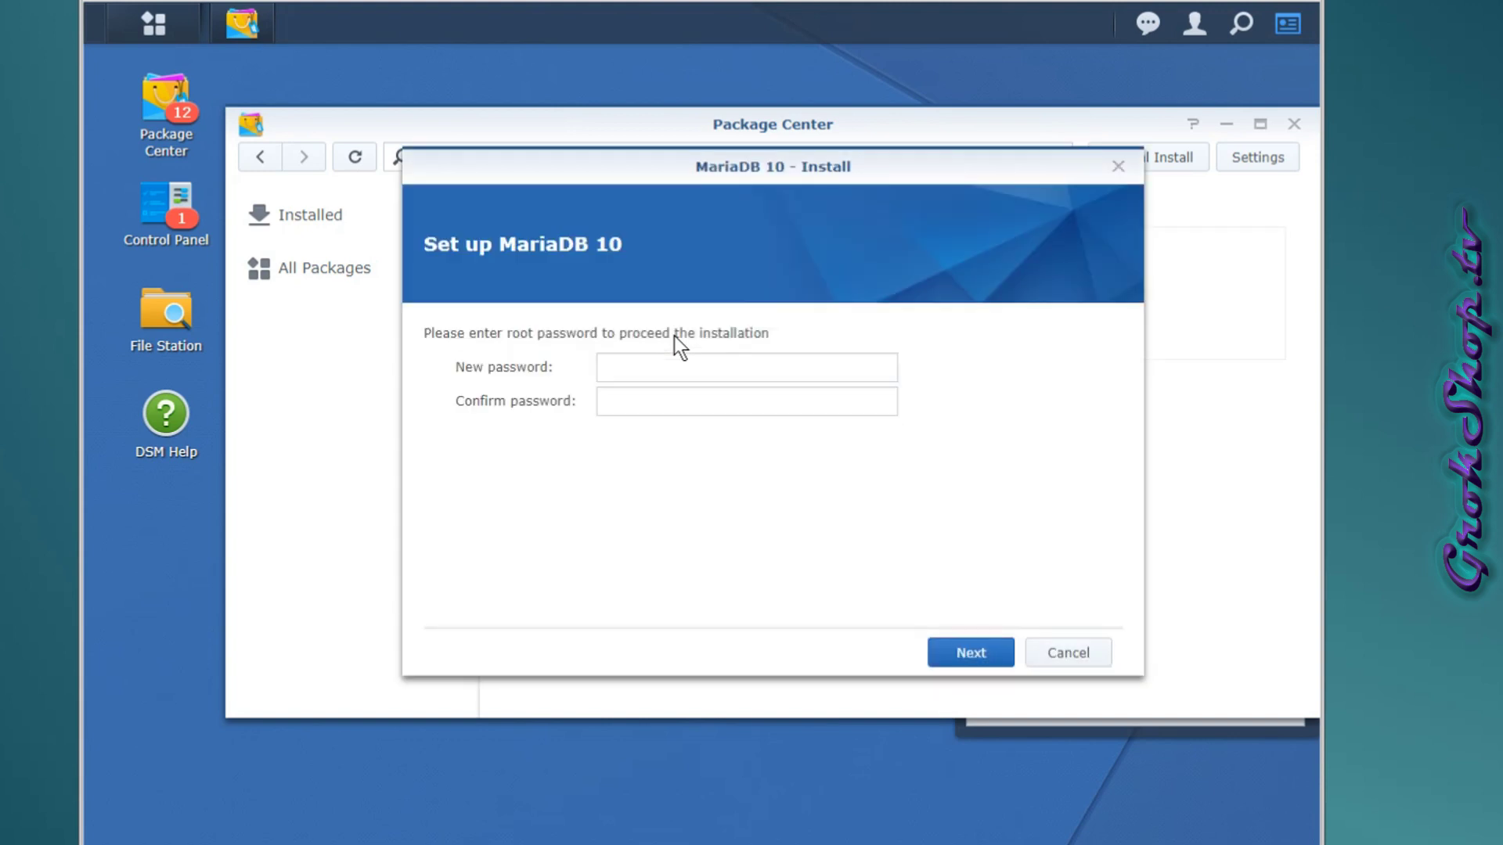
pyautogui.click(758, 362)
pyautogui.write('p')
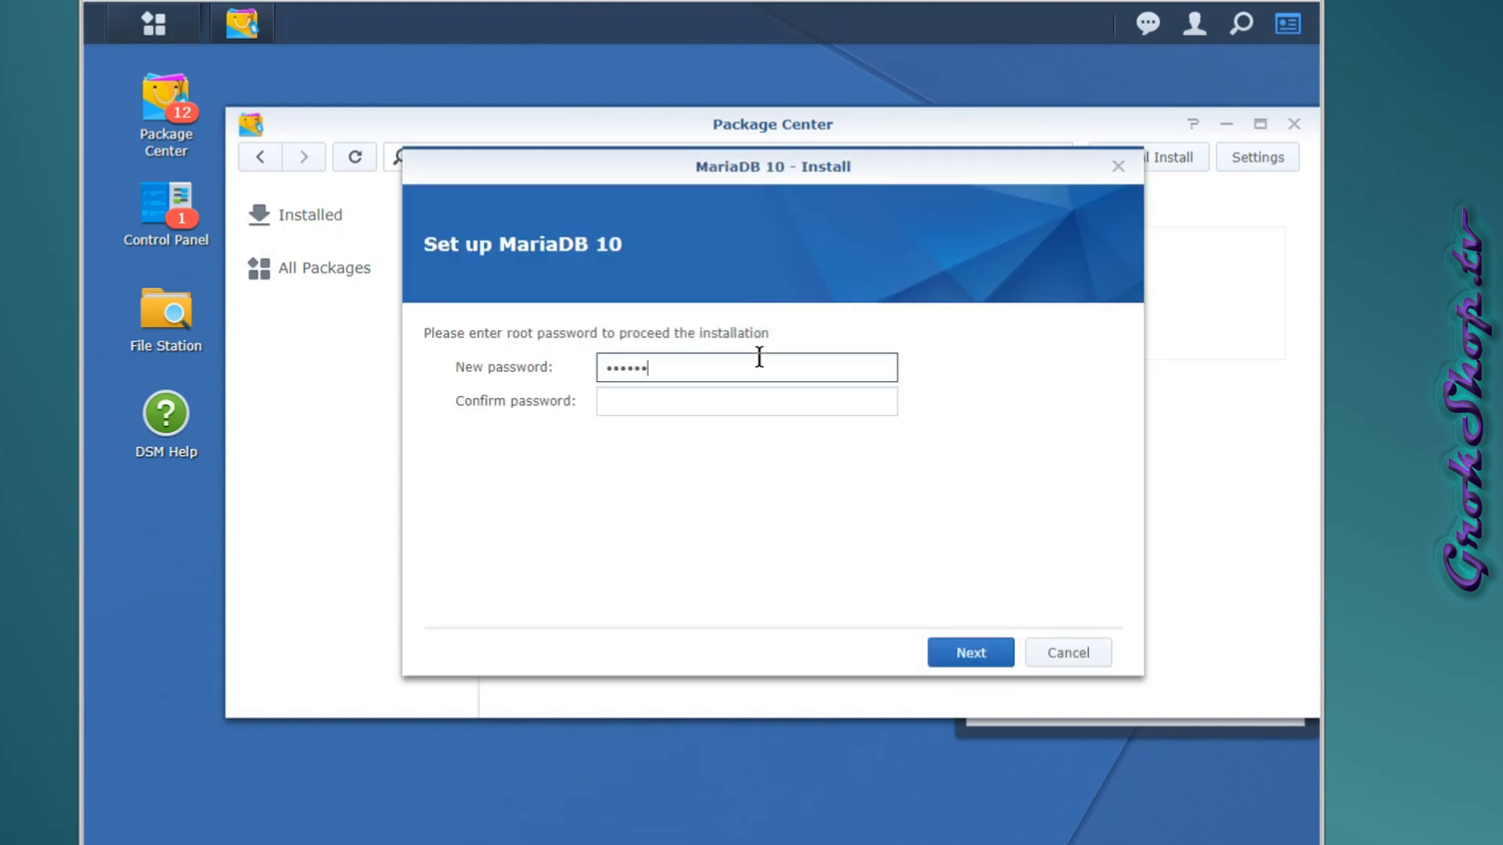
pyautogui.press('Tab')
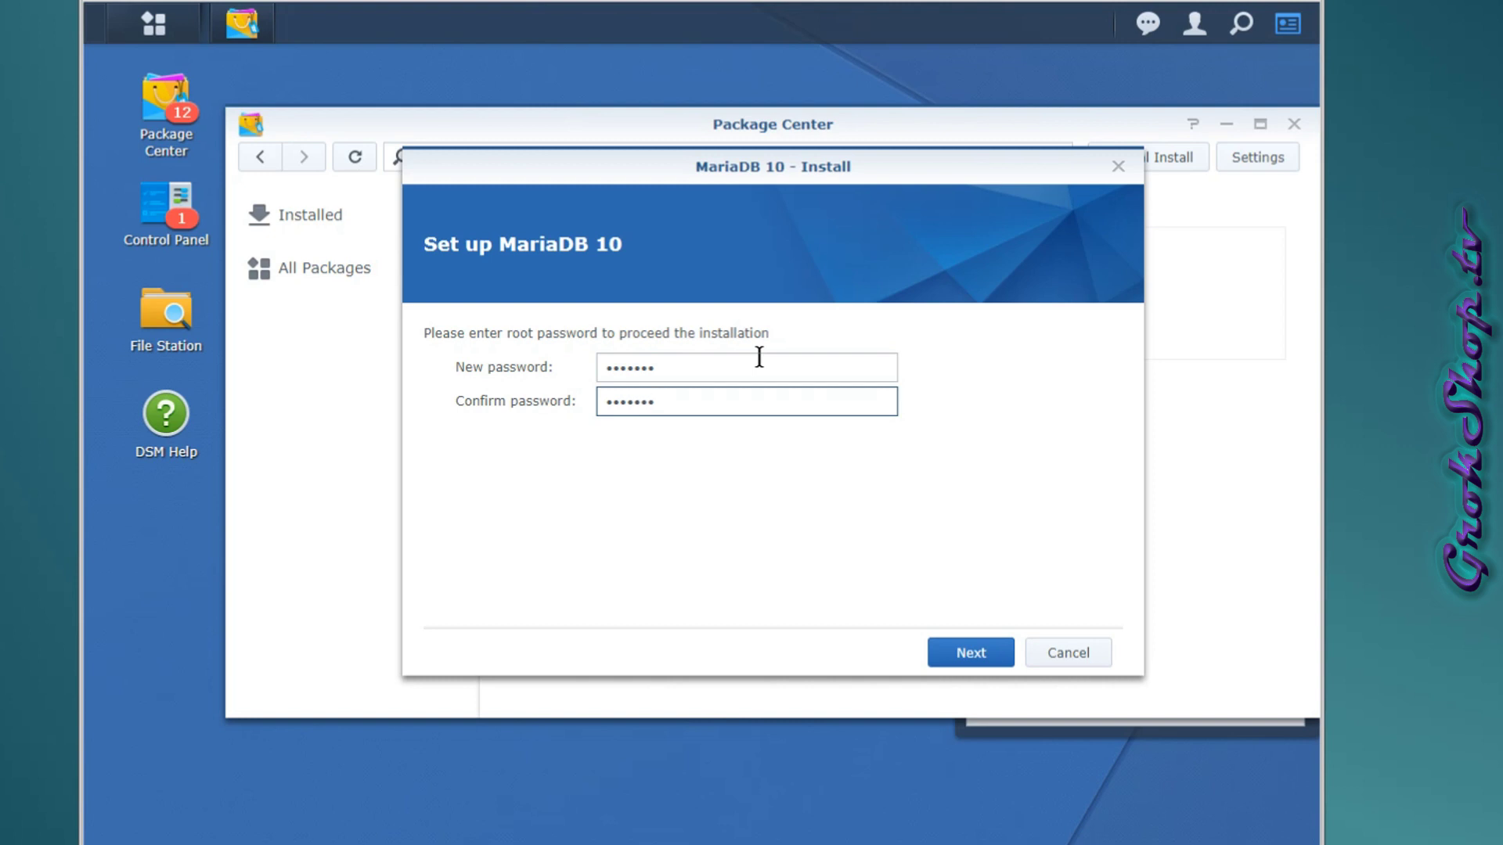
pyautogui.click(992, 656)
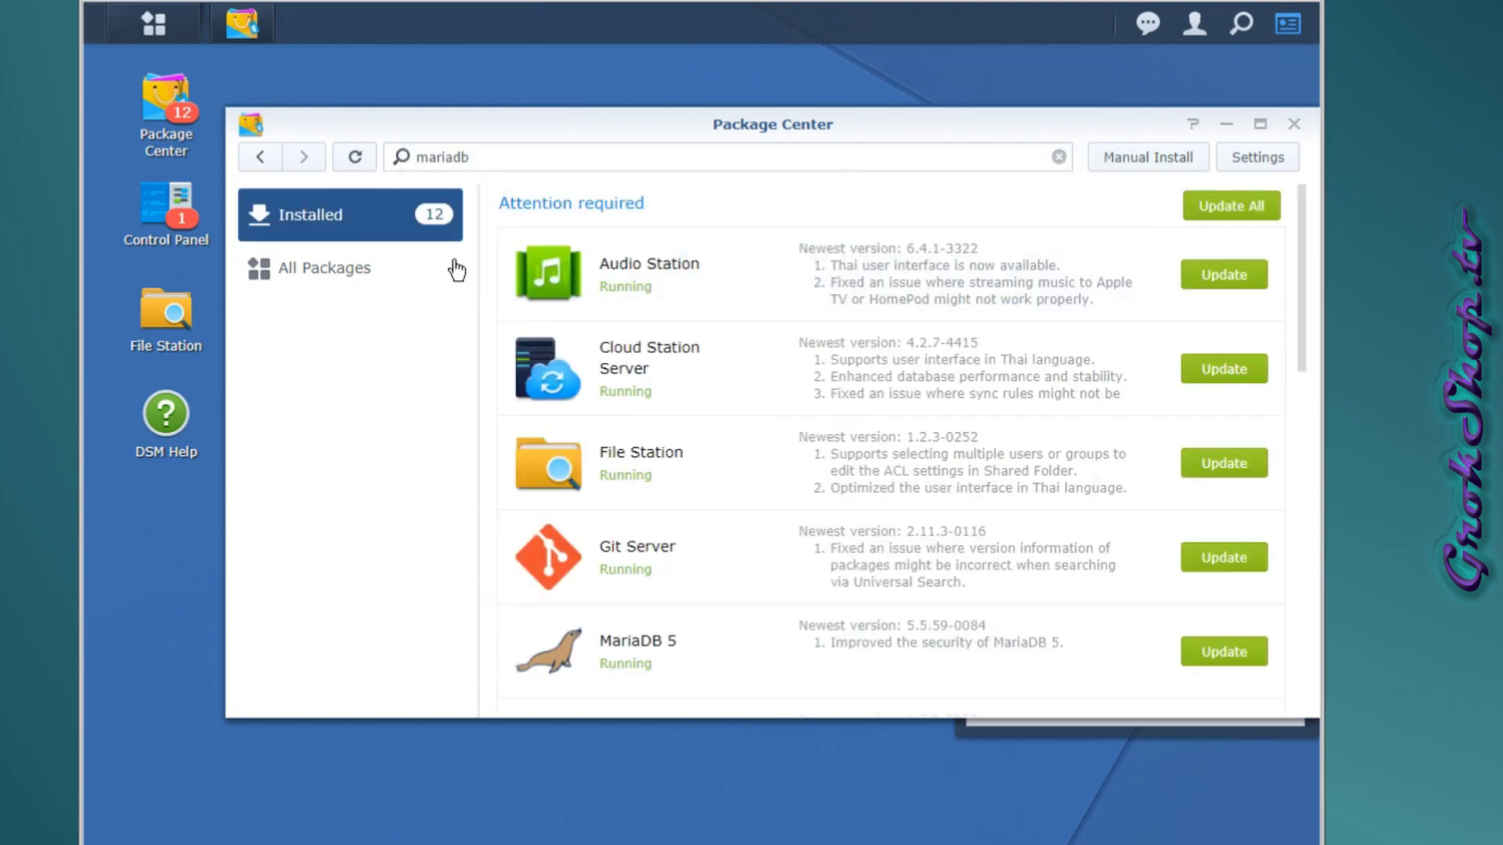
# Update phpMyAdmin, accepting the required Web Station and PHP 5.6 updates.
pyautogui.scroll(-10, 845, 344)
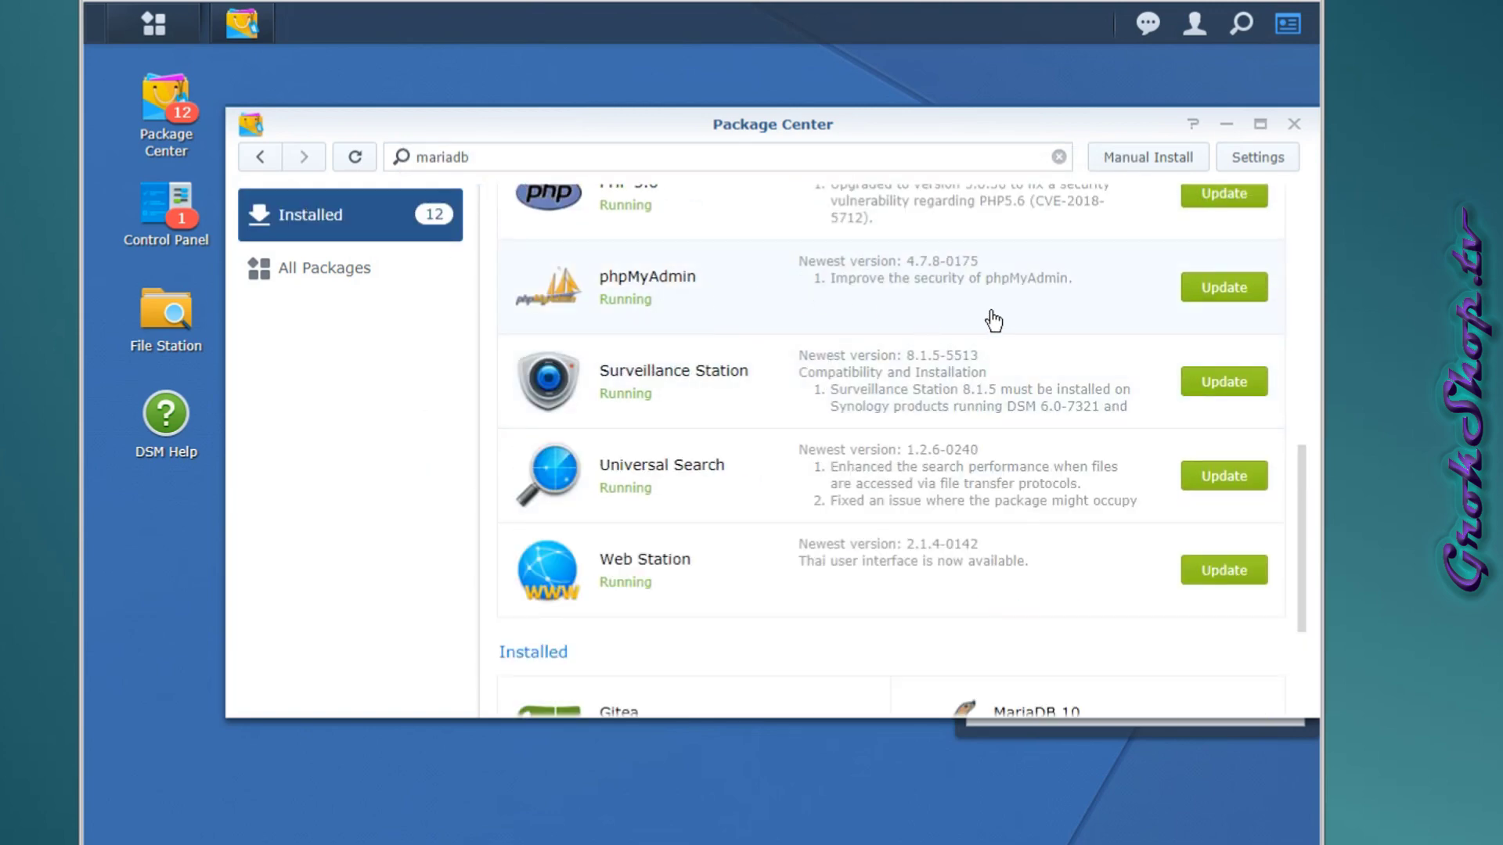
pyautogui.scroll(1, 988, 323)
pyautogui.click(1226, 394)
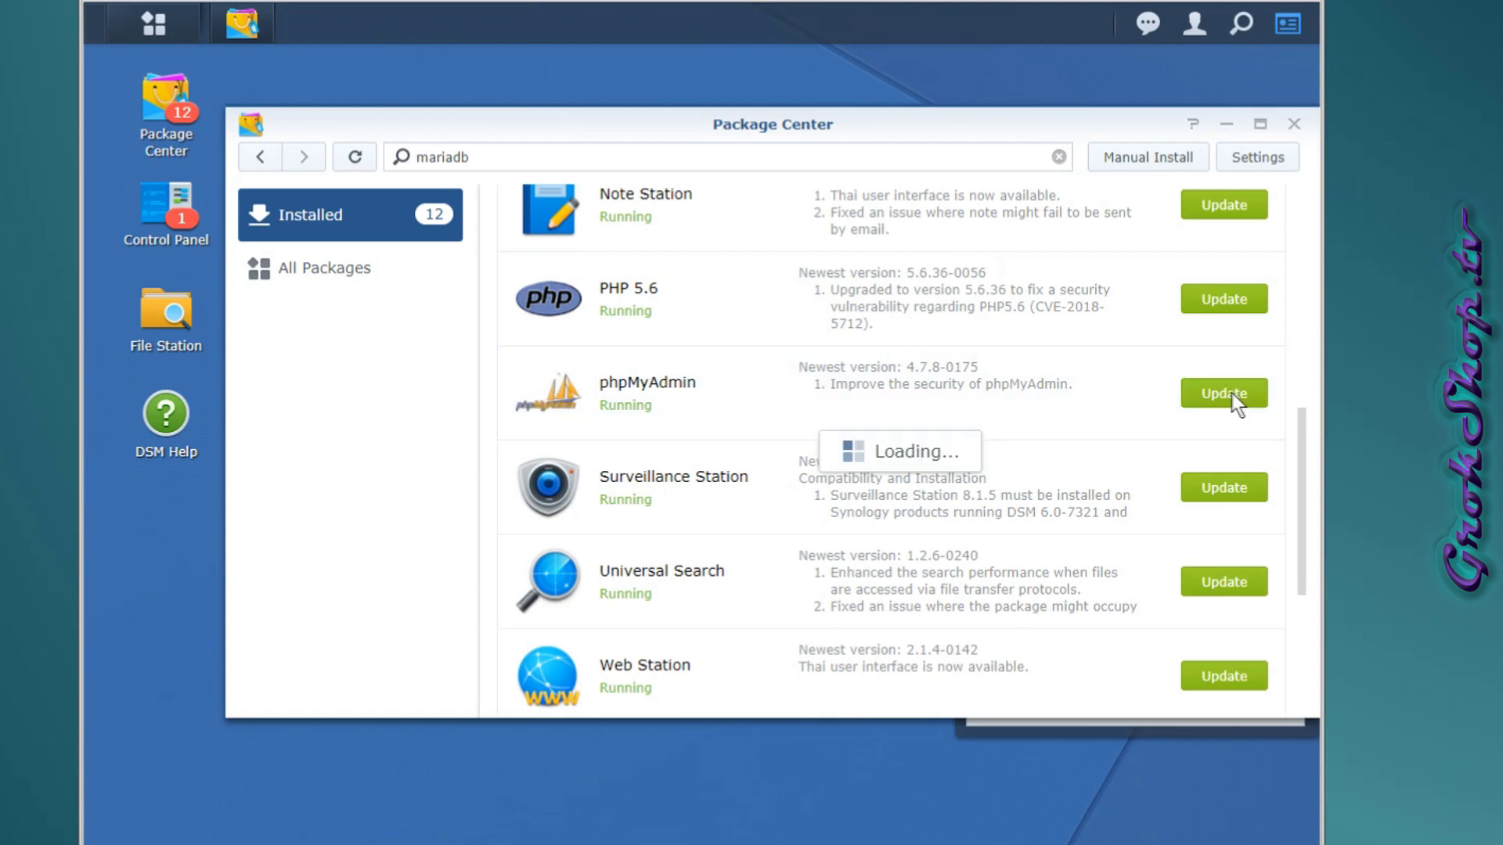
pyautogui.click(821, 650)
pyautogui.click(872, 459)
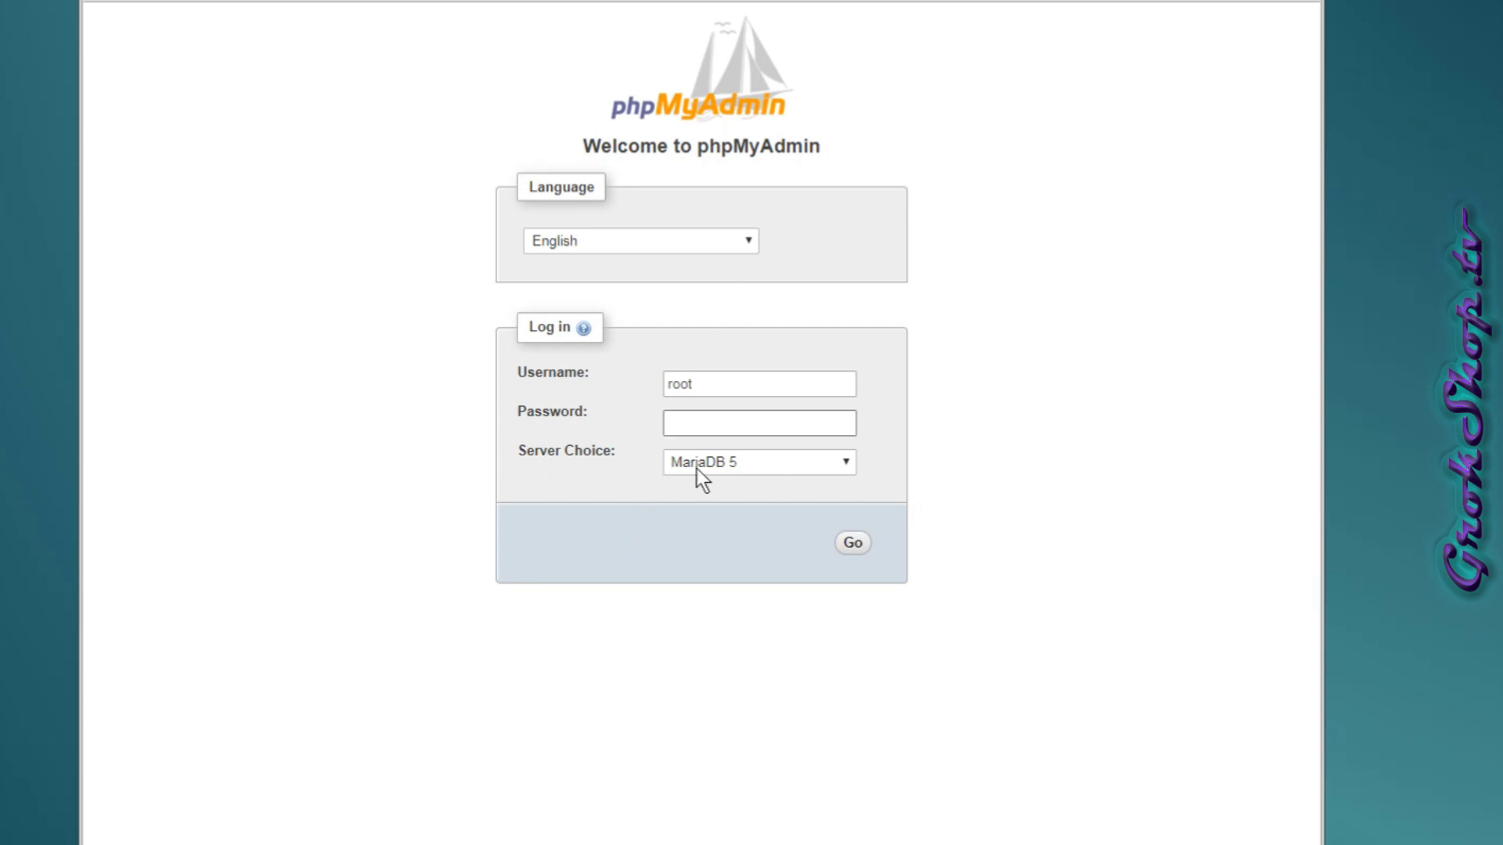
# Log into the MariaDB 10 server in phpMyAdmin with the root password.
pyautogui.click(835, 472)
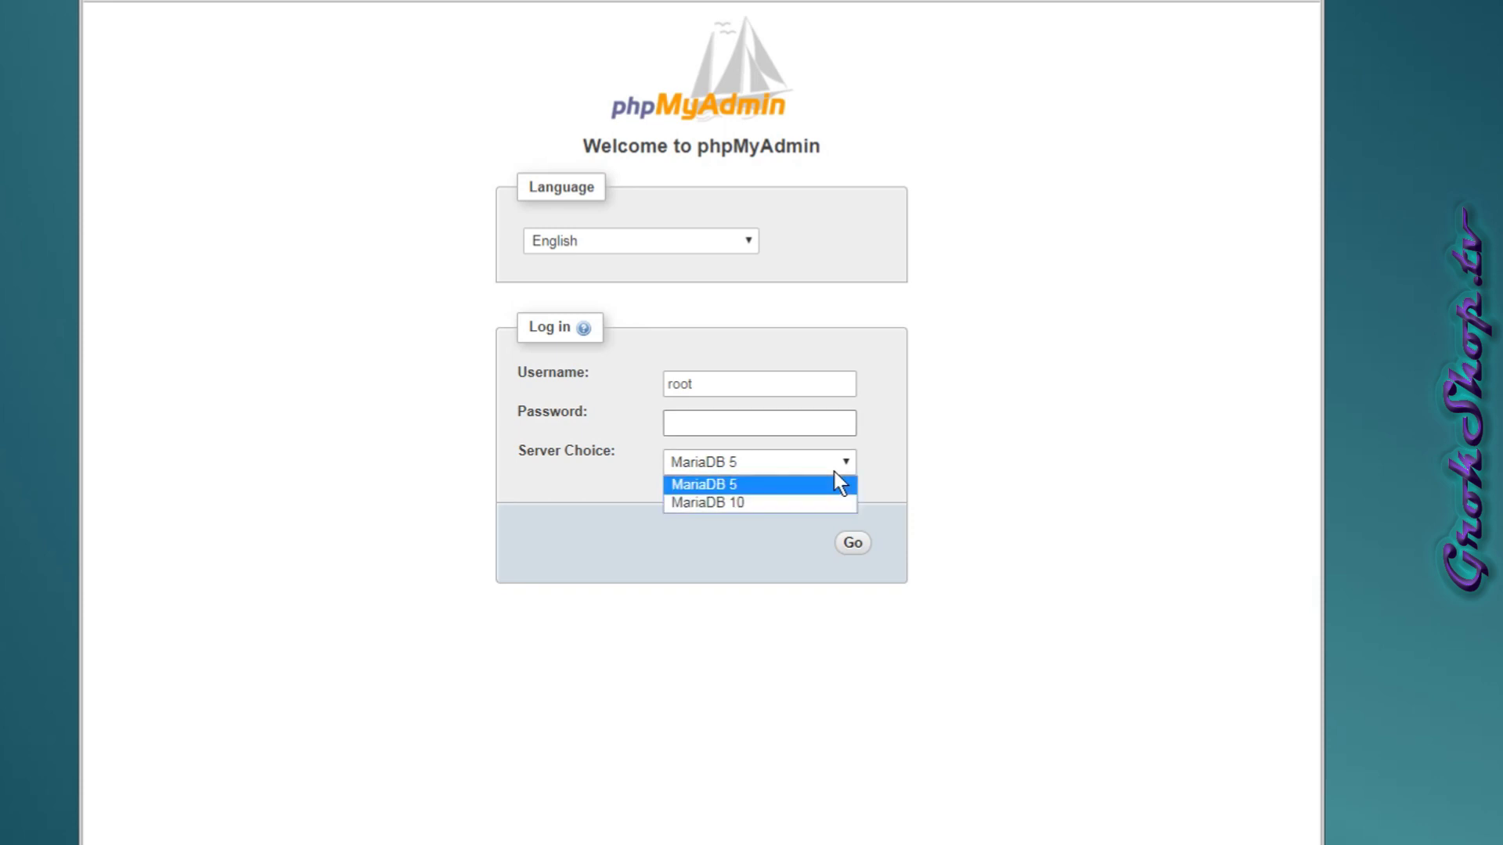
pyautogui.click(794, 502)
pyautogui.click(737, 427)
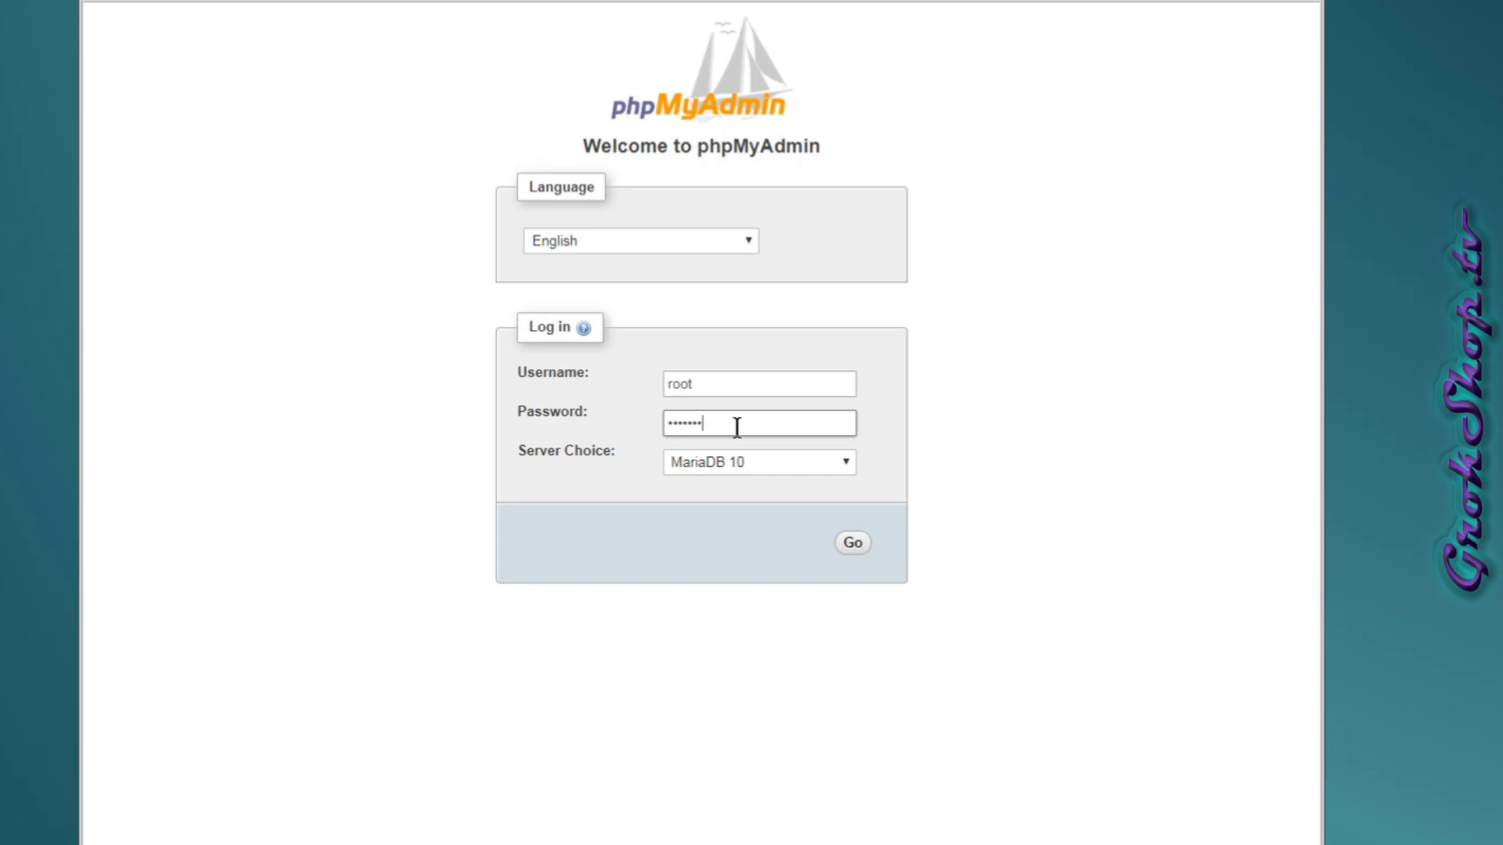
pyautogui.press('Return')
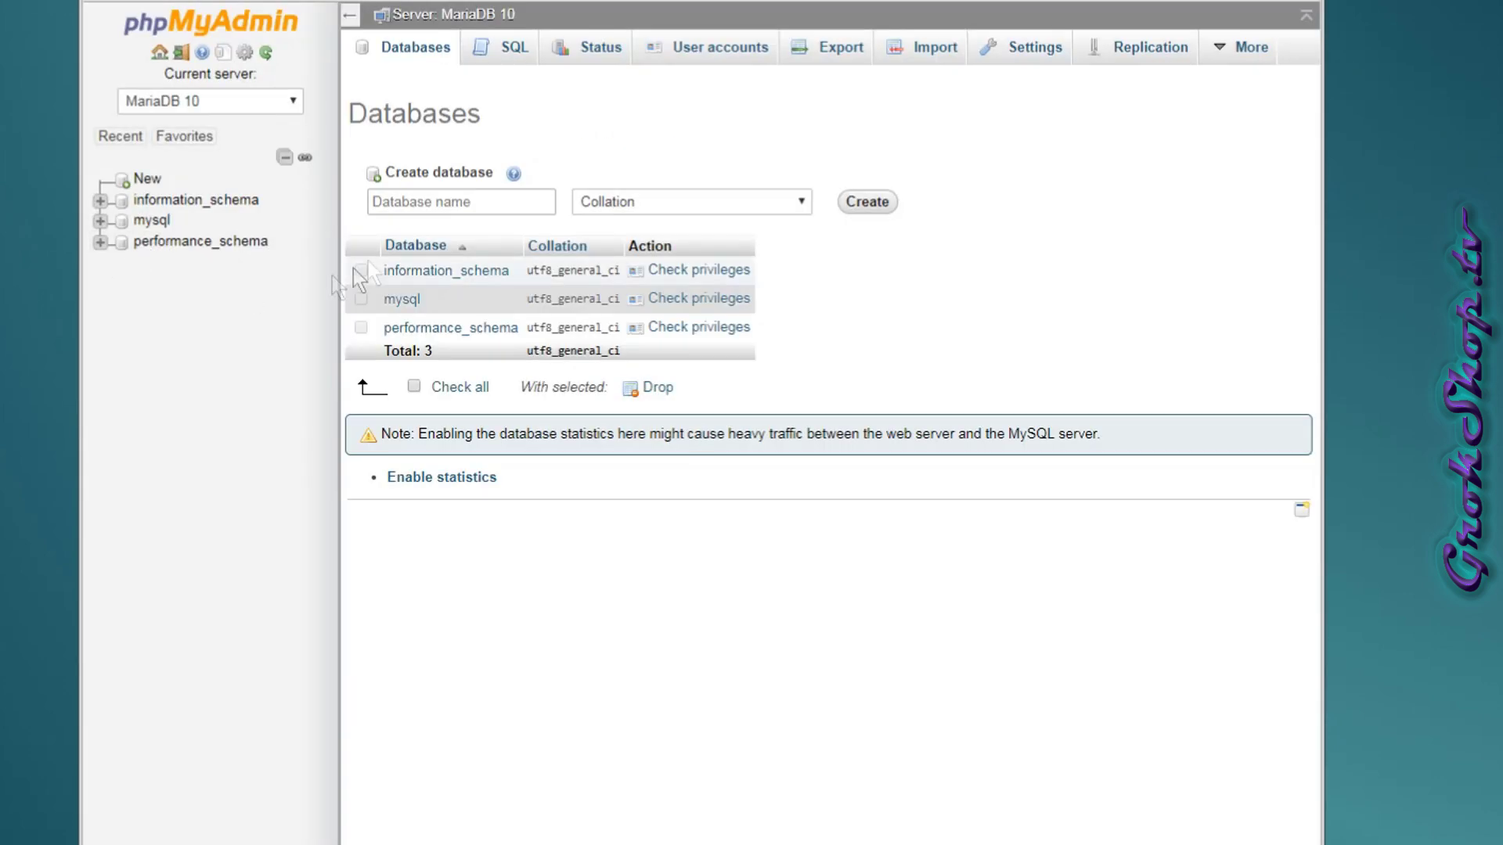
# Type the new database name (gittea) and select utf8mb4_unicode_ci as its collation.
pyautogui.click(478, 211)
pyautogui.write('gittea')
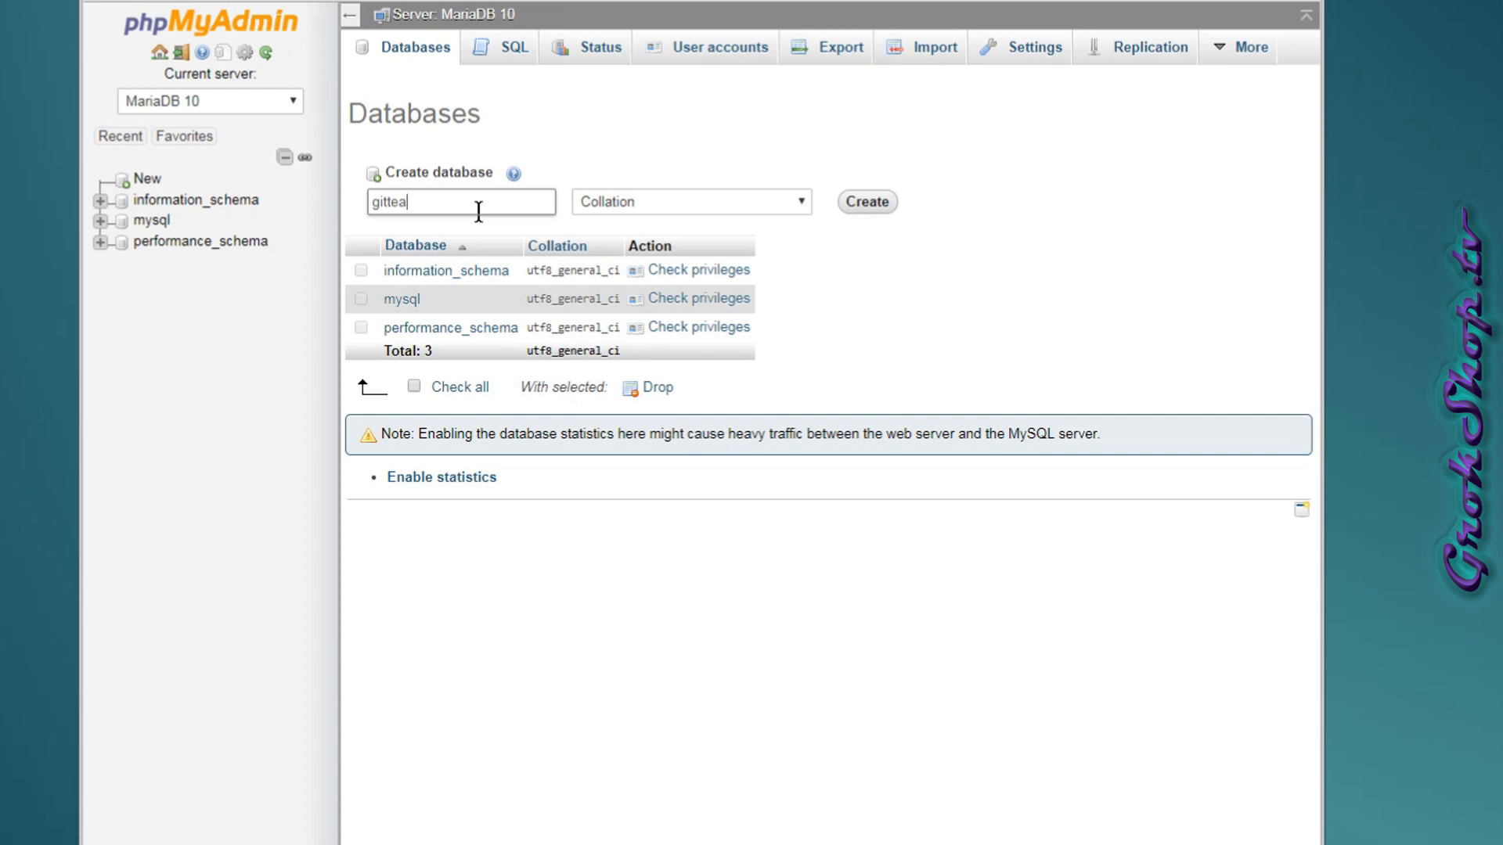
pyautogui.click(798, 203)
pyautogui.scroll(-20, 771, 349)
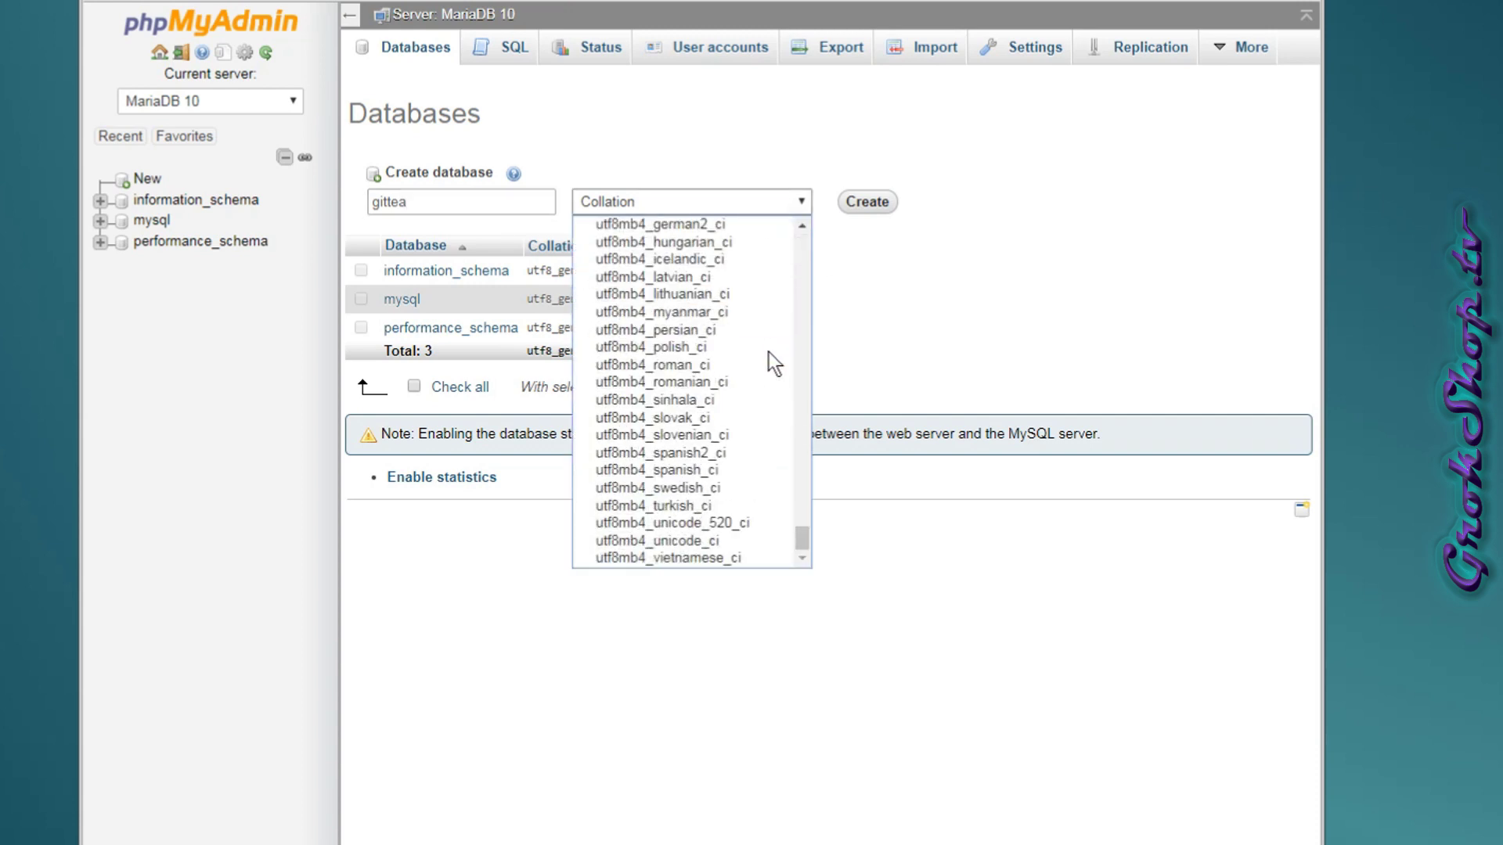
pyautogui.scroll(4, 769, 352)
pyautogui.scroll(-4, 769, 353)
pyautogui.scroll(4, 769, 354)
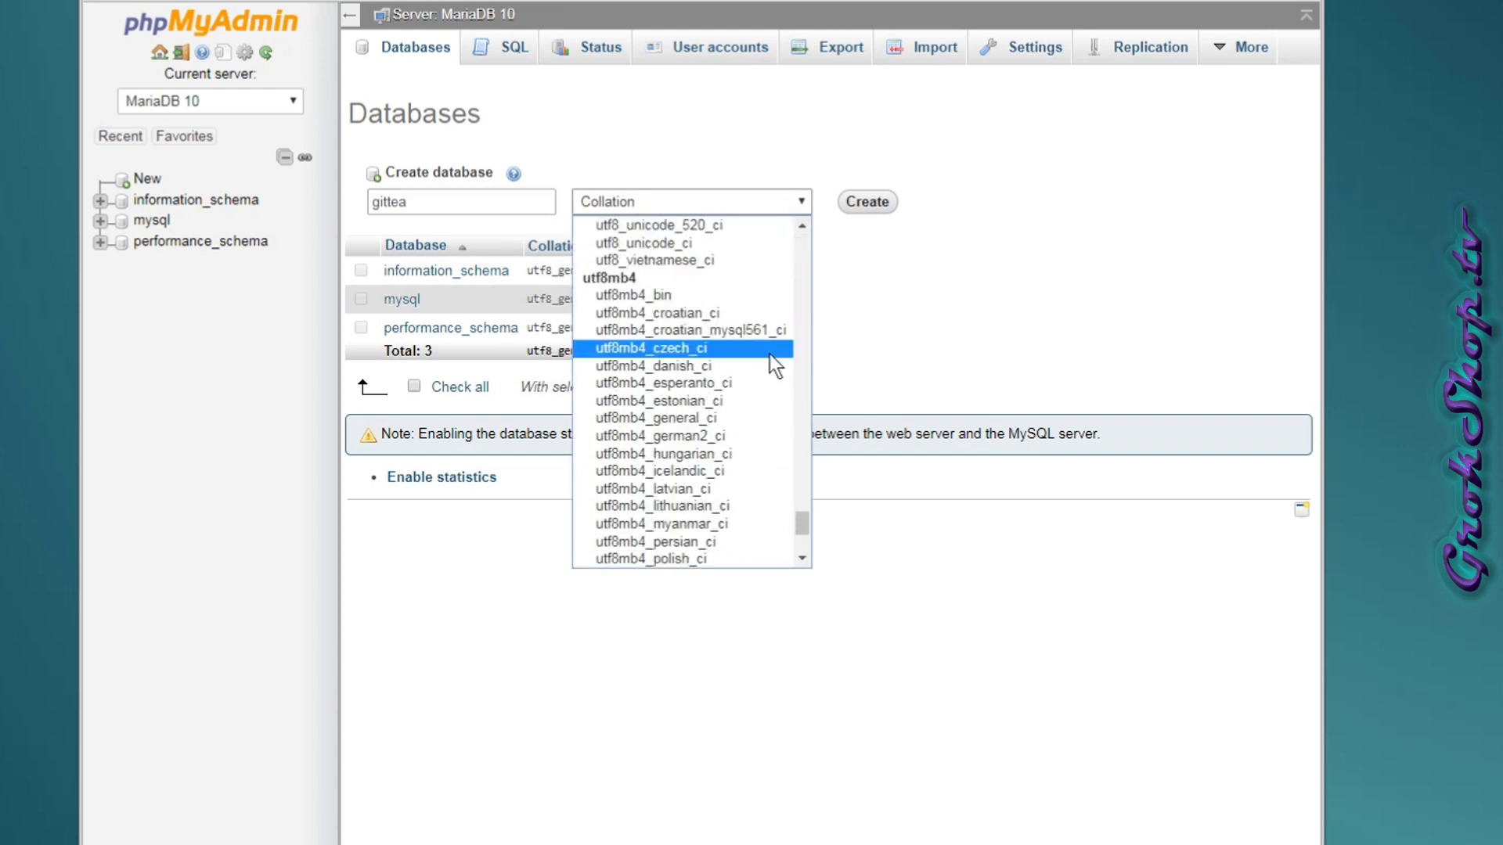
pyautogui.click(802, 557)
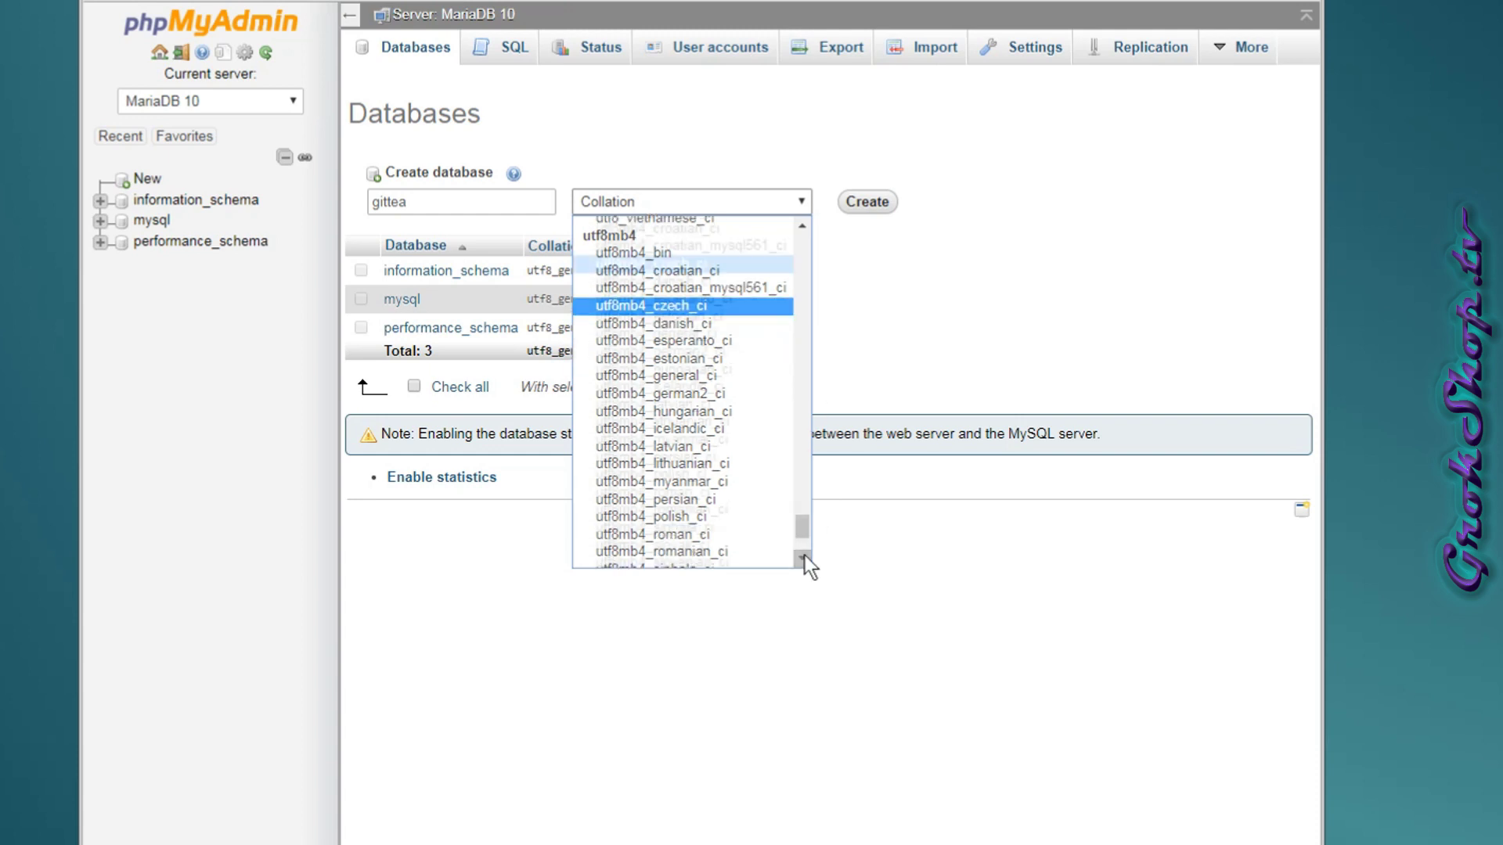
pyautogui.click(771, 540)
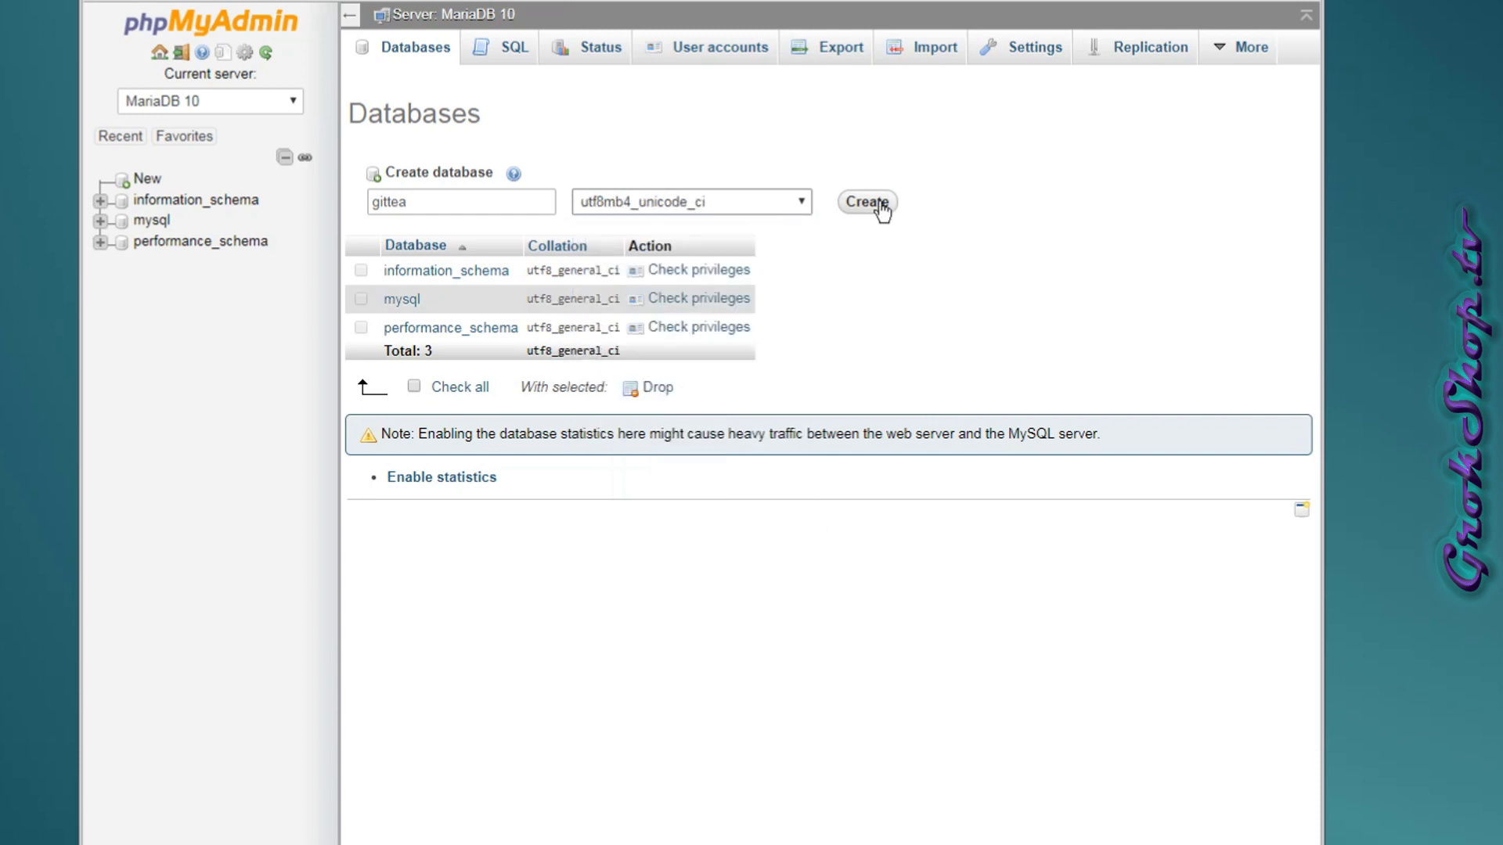
# Correct the database name to gitea and create the database.
pyautogui.click(882, 206)
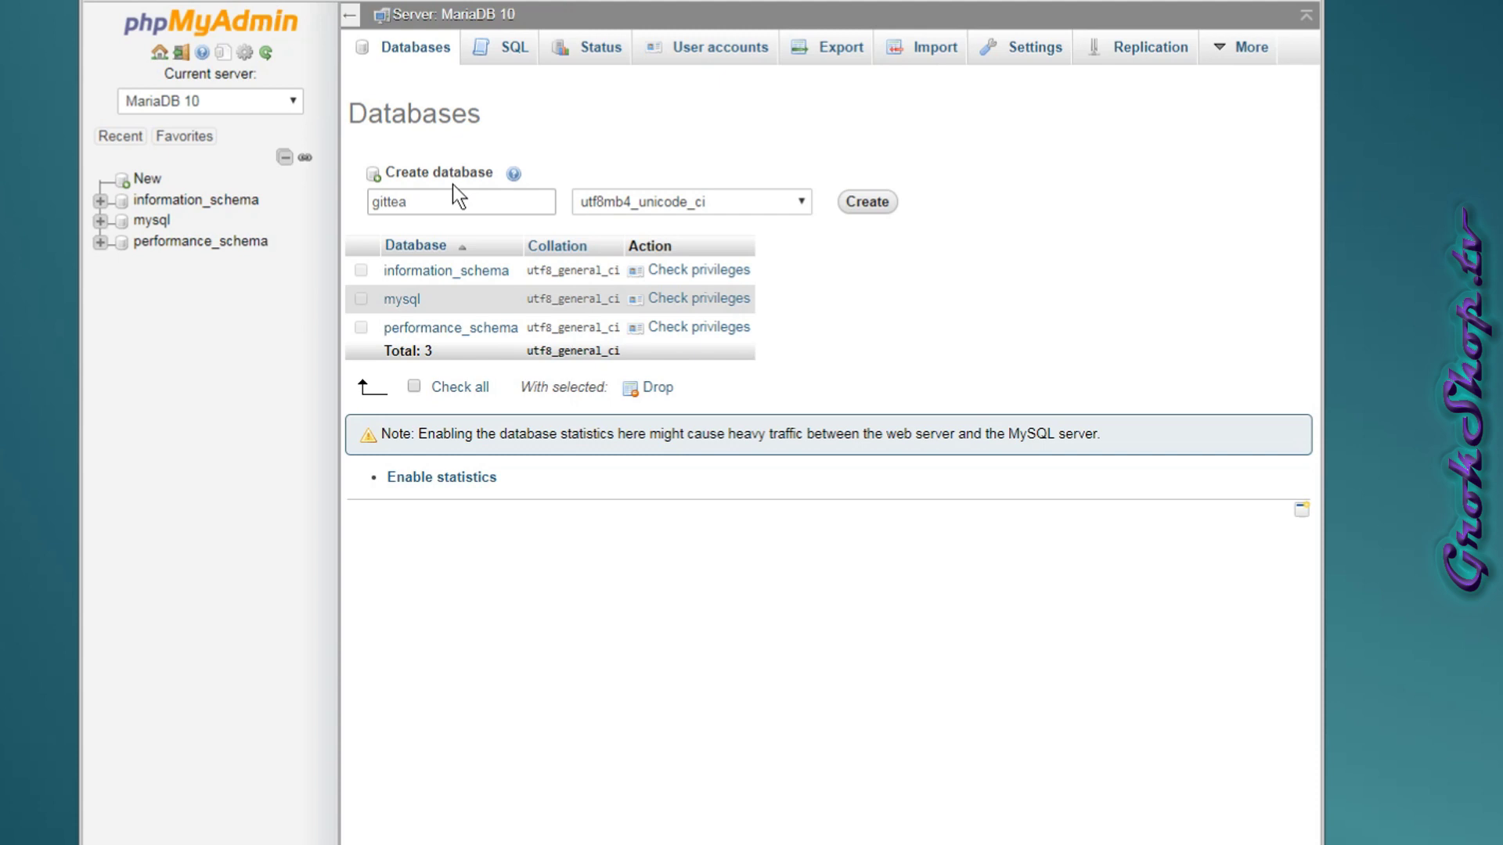
pyautogui.click(389, 202)
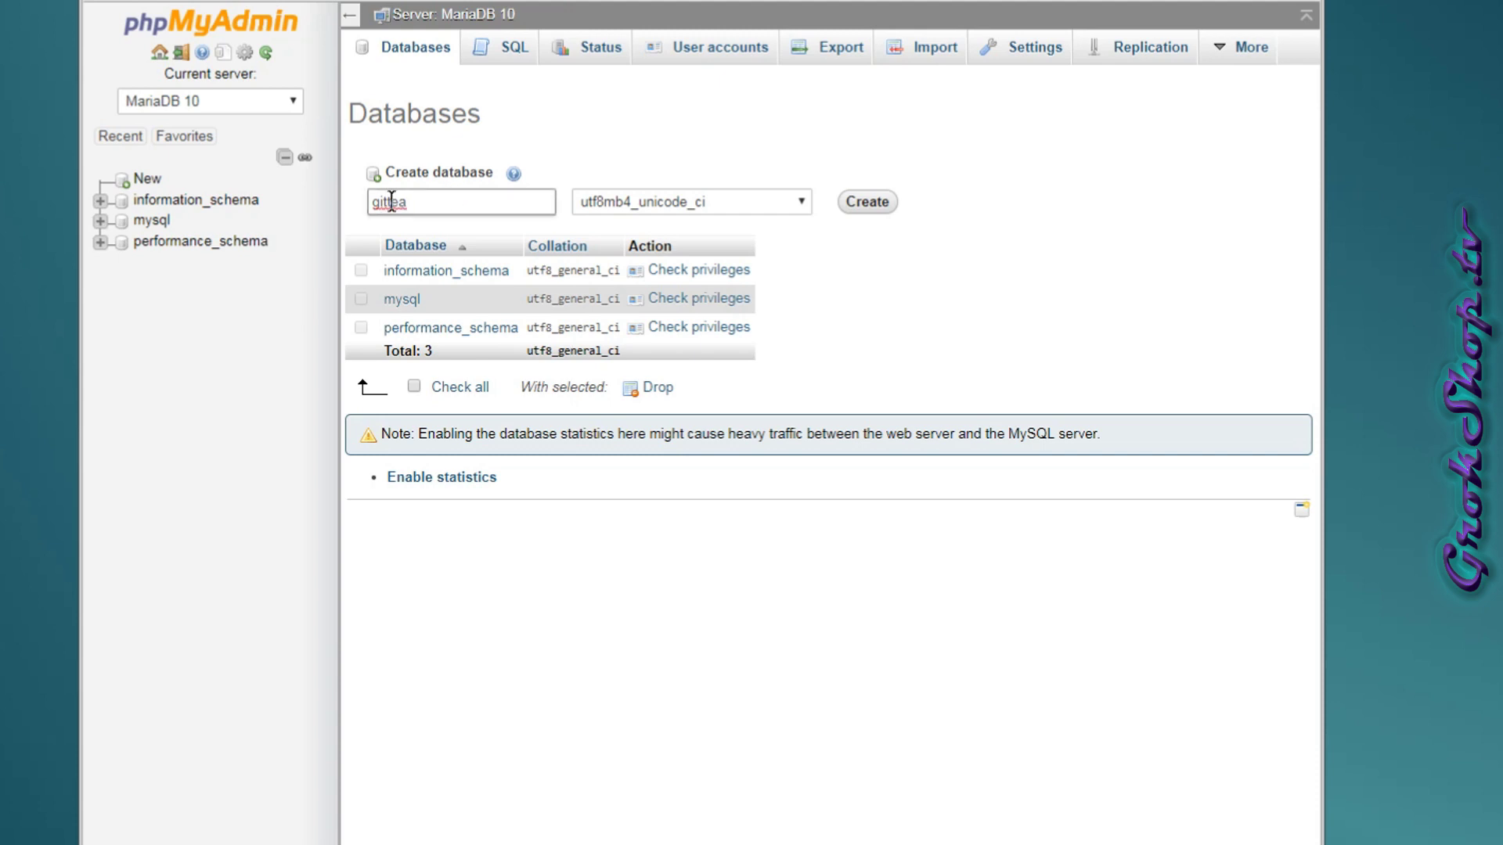
pyautogui.press('BackSpace')
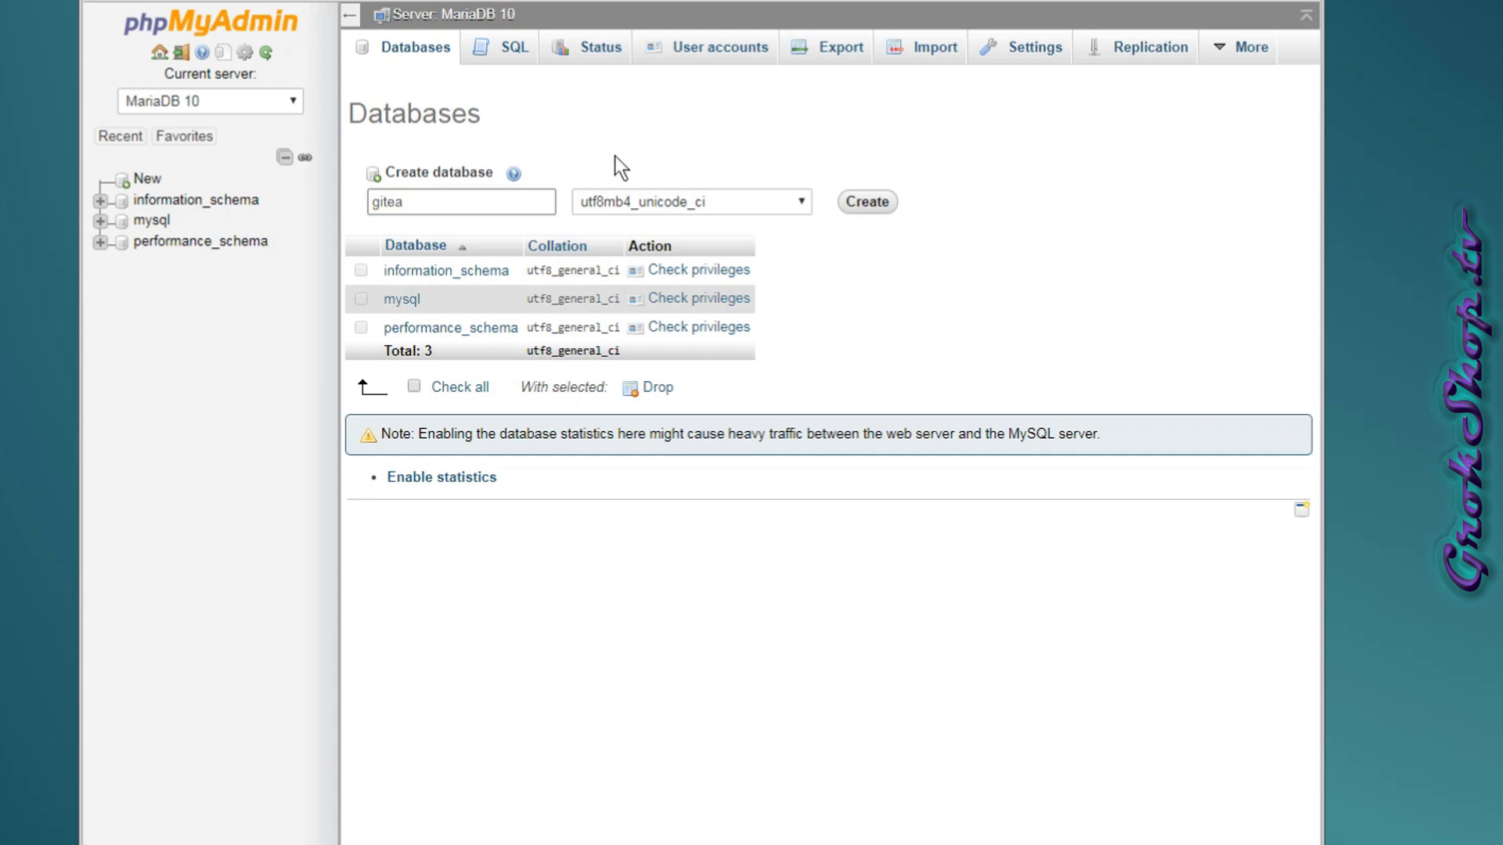
pyautogui.click(996, 212)
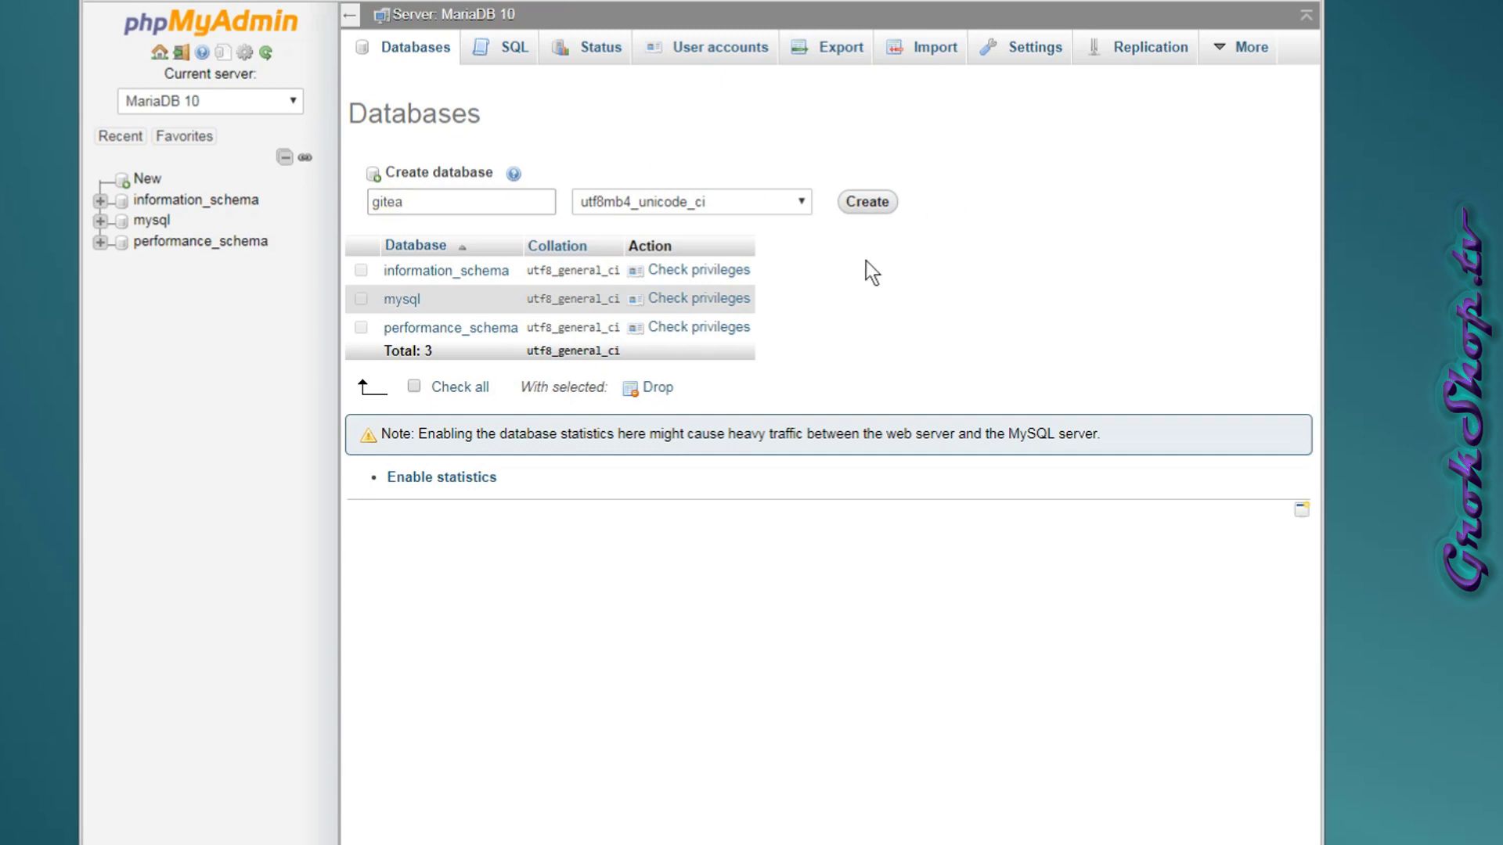
pyautogui.click(876, 205)
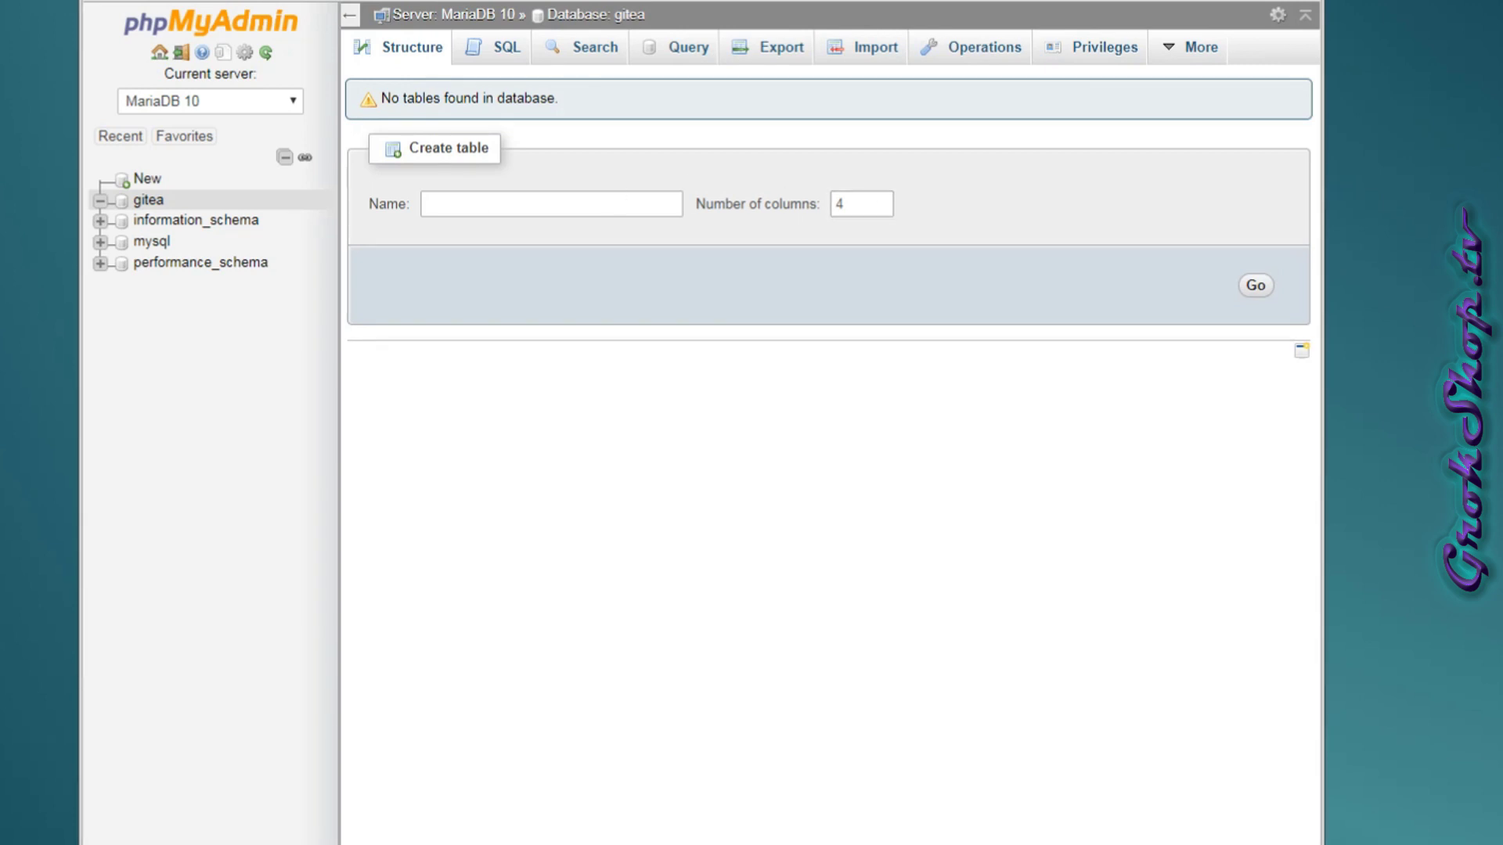
# Run SHOW GLOBAL VARIABLES LIKE 'PORT' in gitea's SQL editor and select the port value 3307.
pyautogui.click(481, 47)
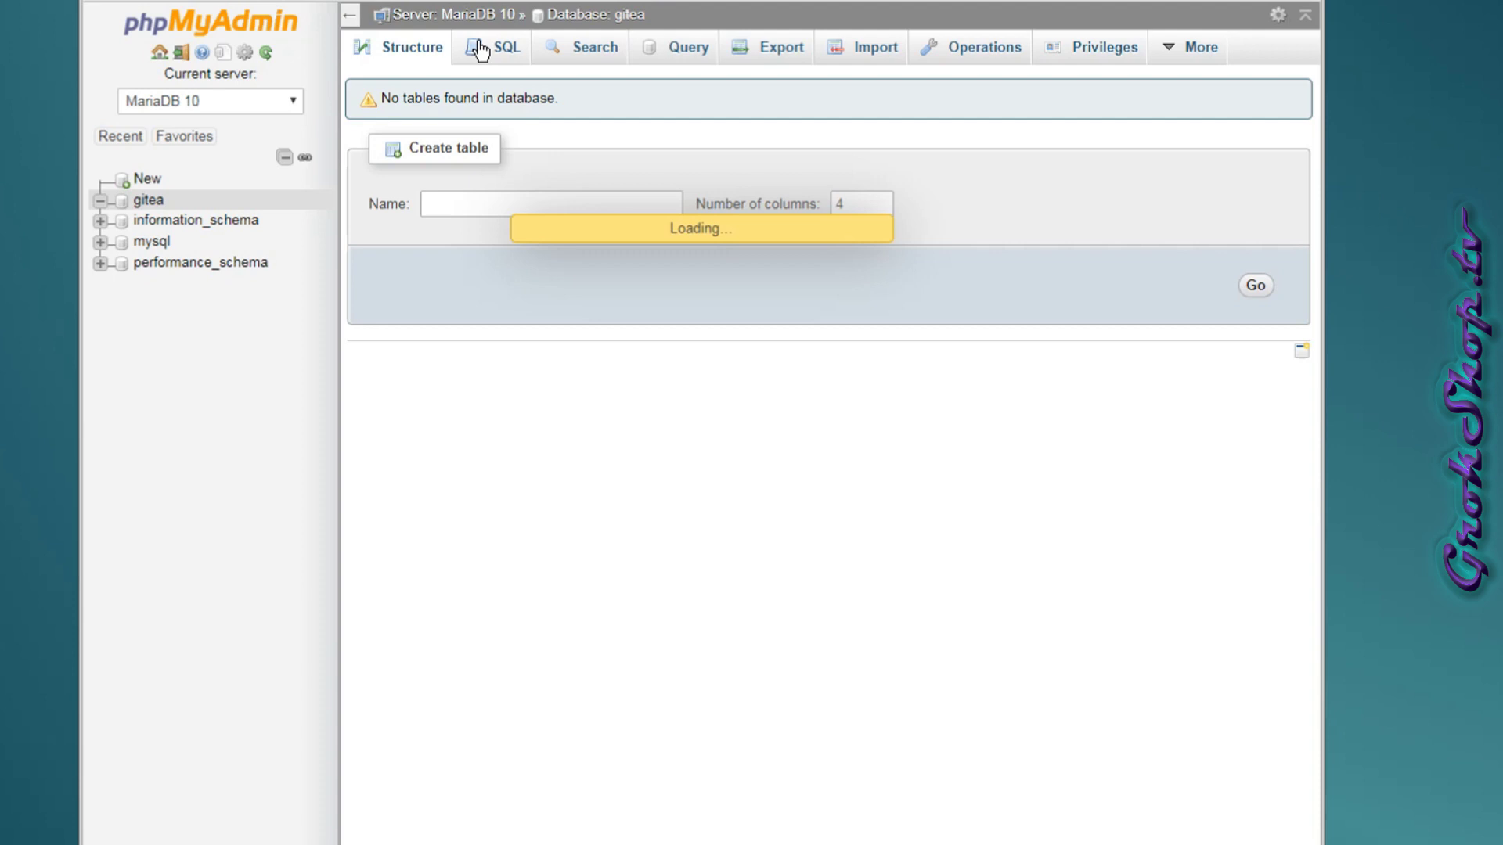
pyautogui.rightClick(515, 185)
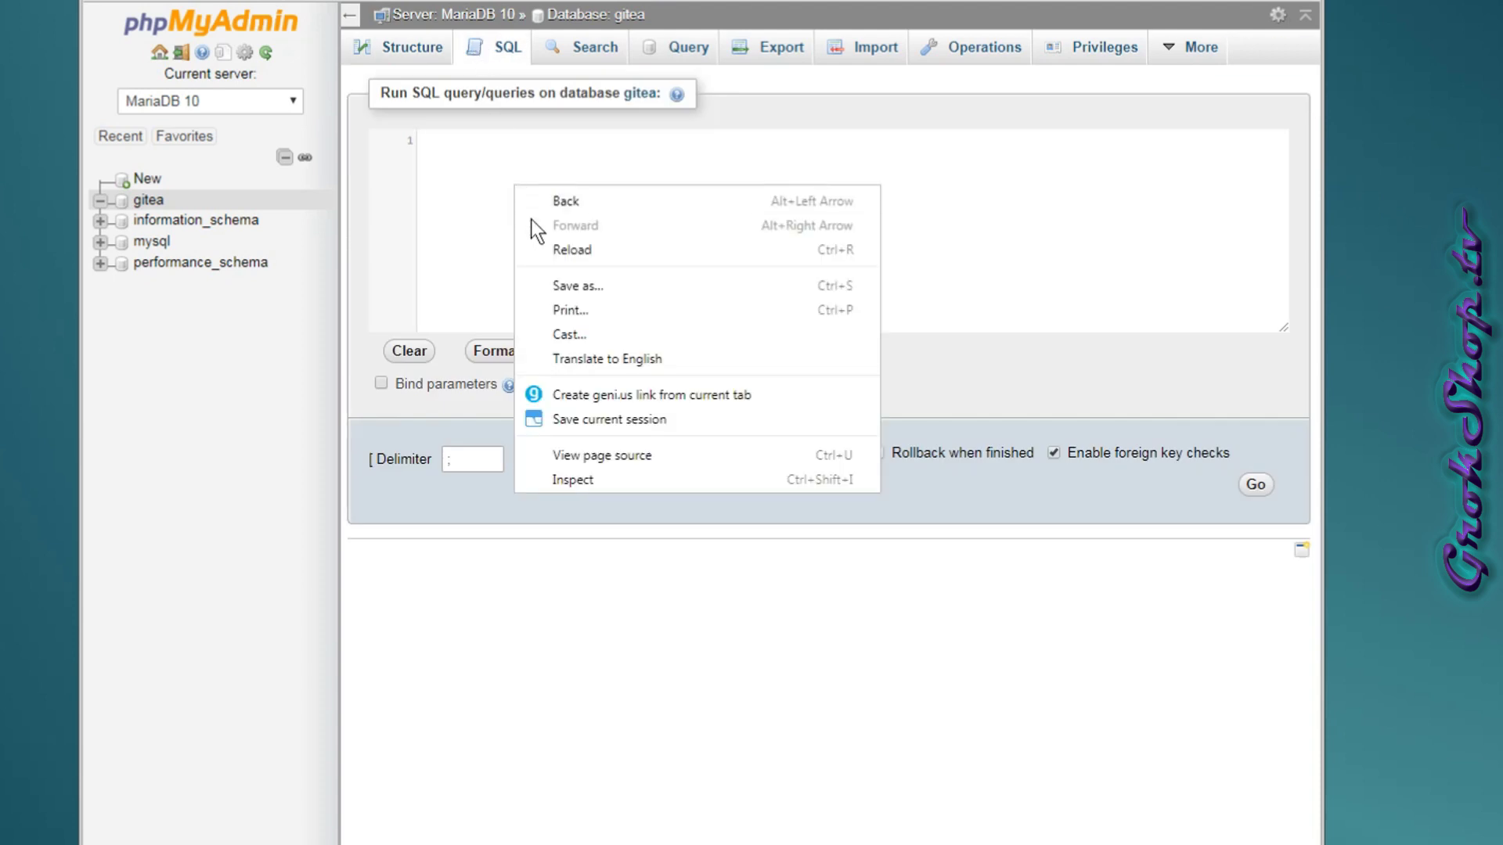
pyautogui.rightClick(482, 218)
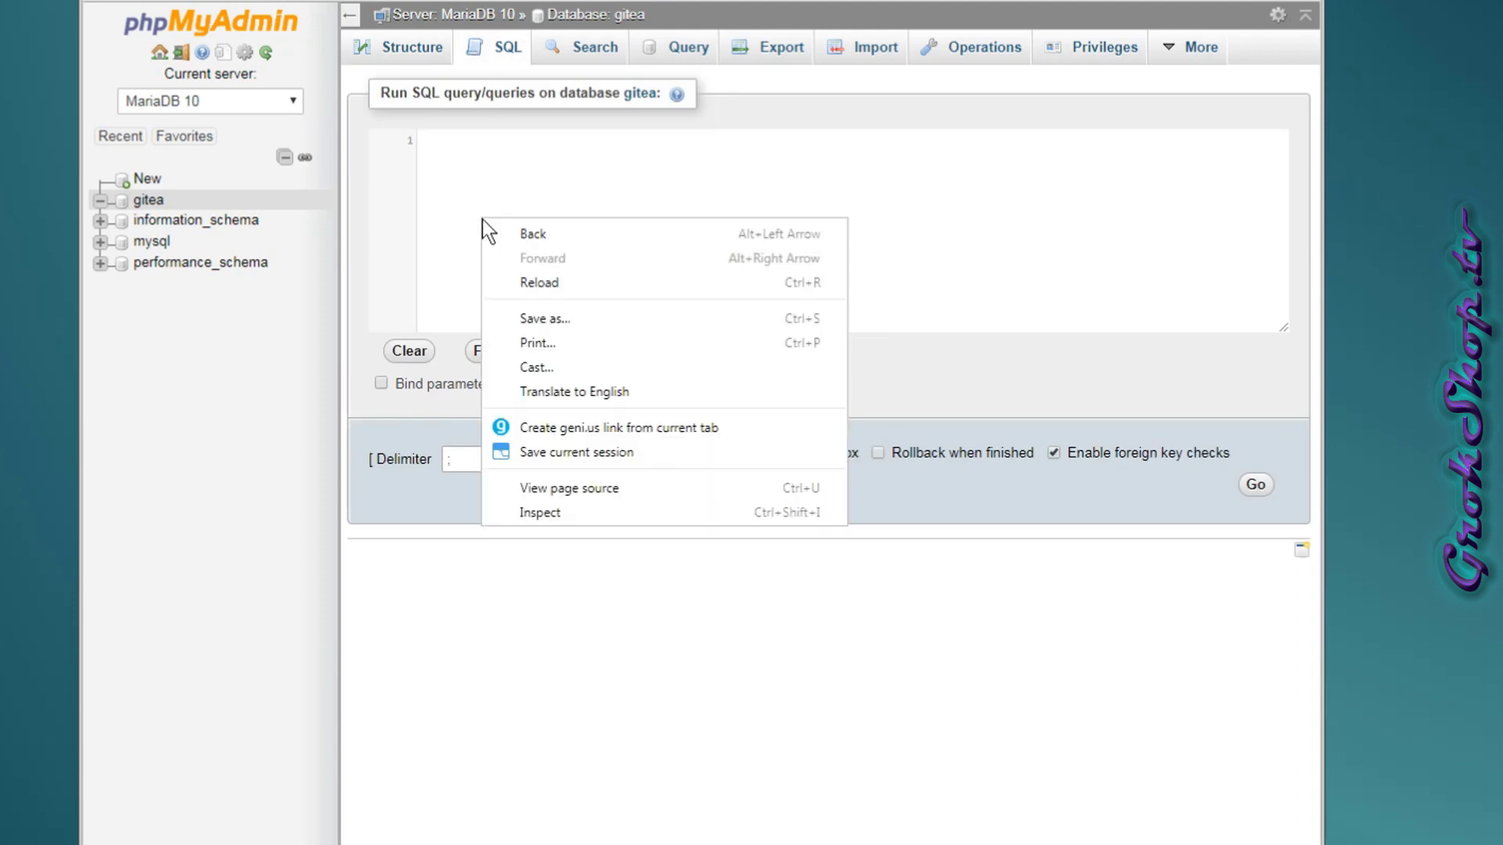
pyautogui.click(476, 181)
pyautogui.write("SHOW GLOBAL VARIABLES LIKE 'PORT';")
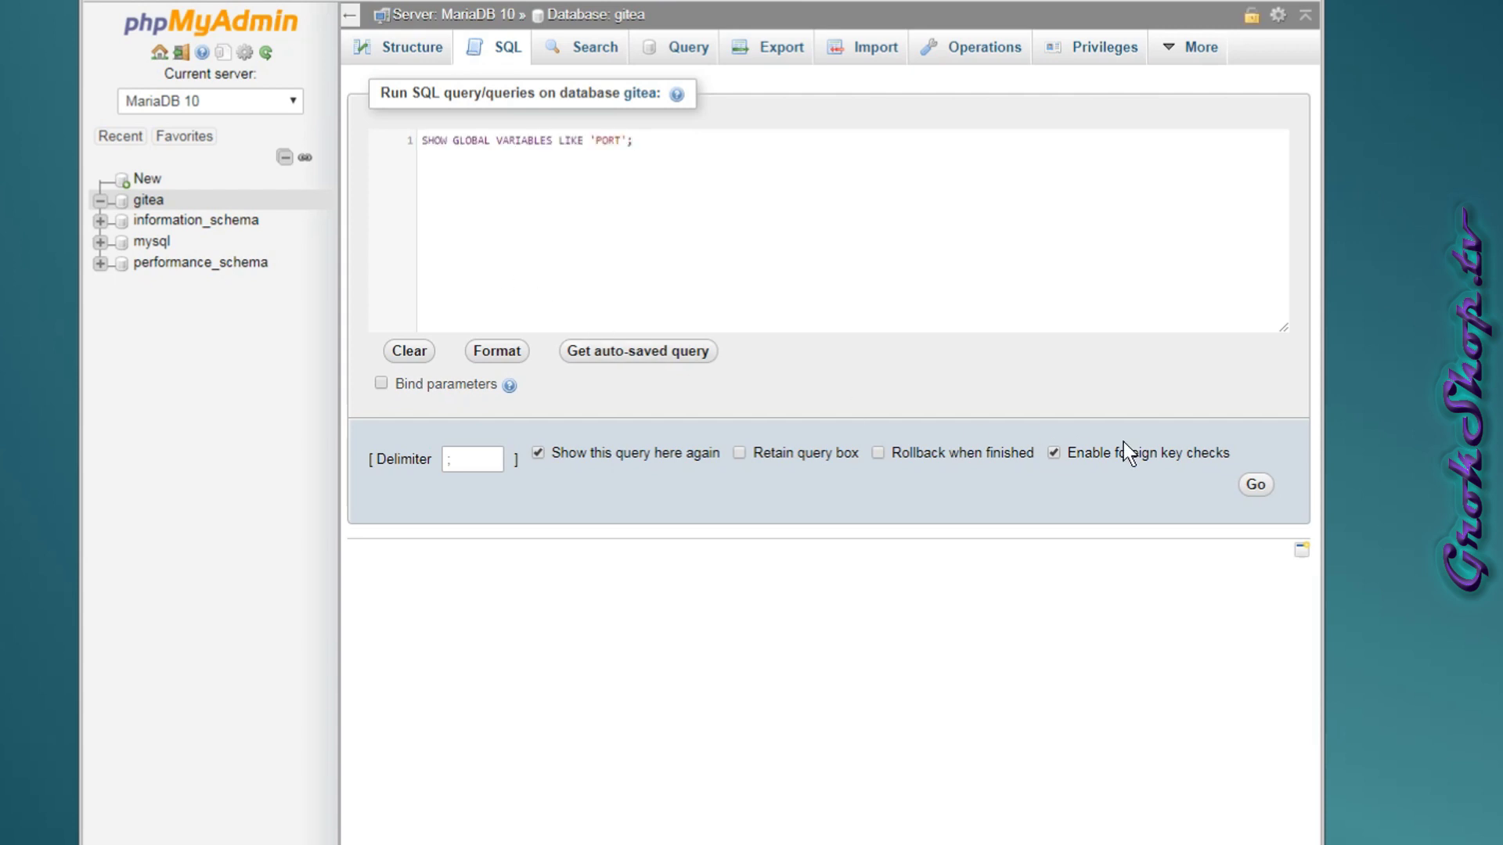
pyautogui.click(1256, 485)
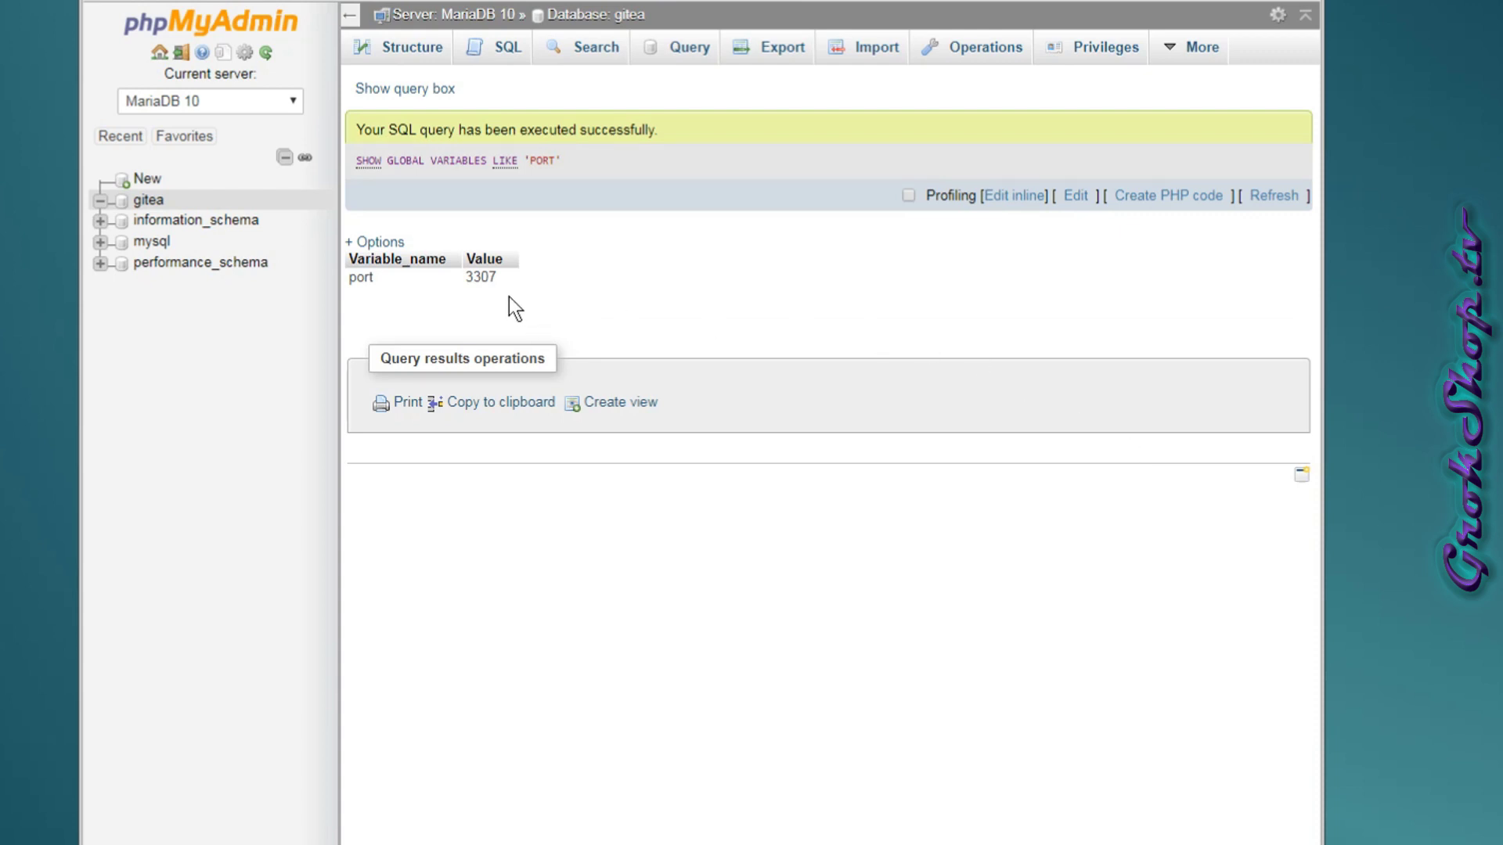
pyautogui.doubleClick(482, 278)
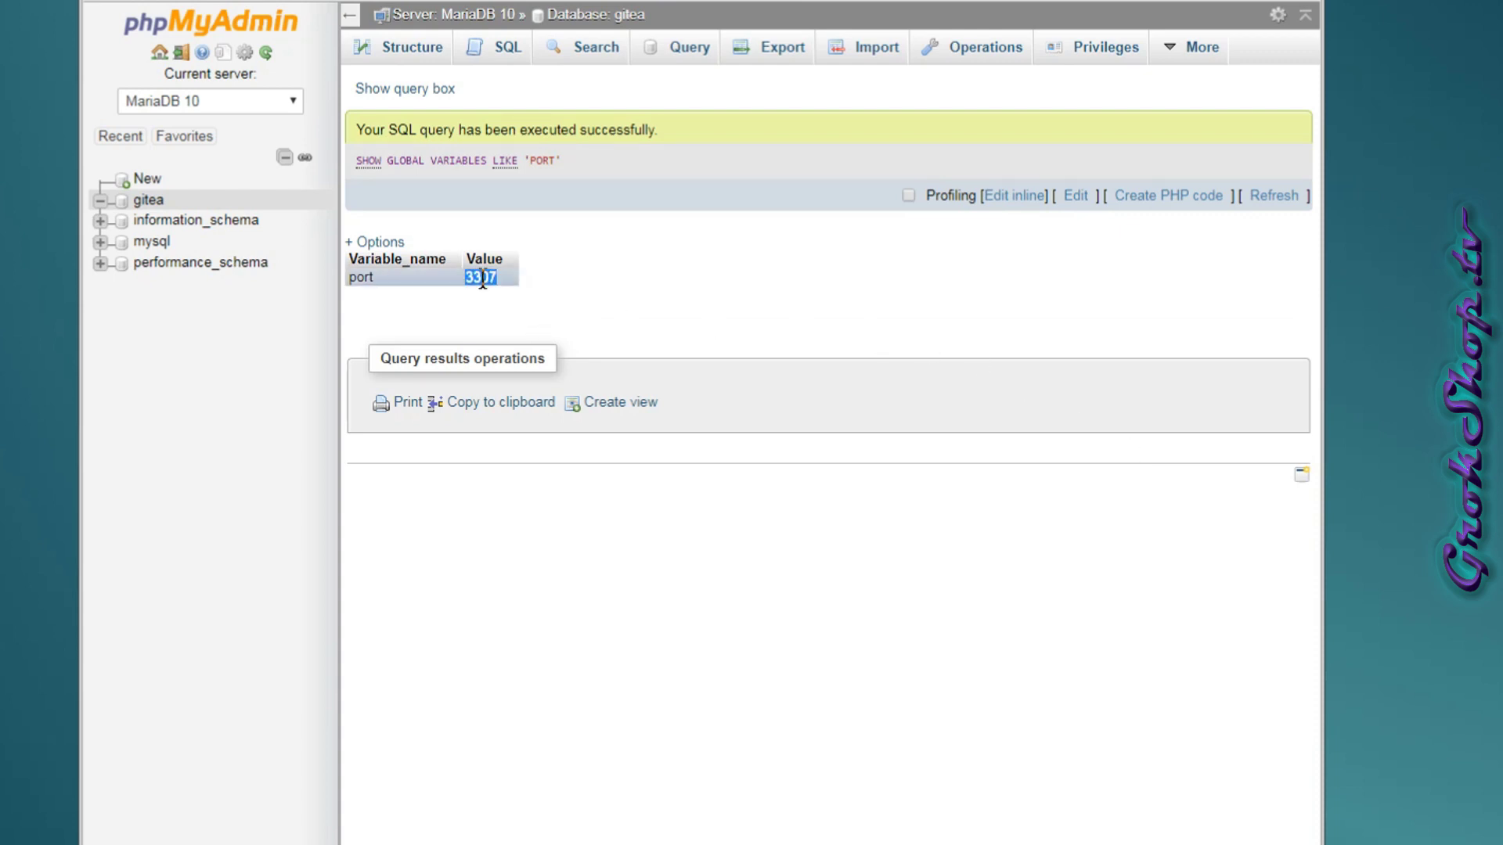
# From gitea's Privileges page, start a new user account named gitea allowed from any host.
pyautogui.click(148, 200)
pyautogui.click(996, 48)
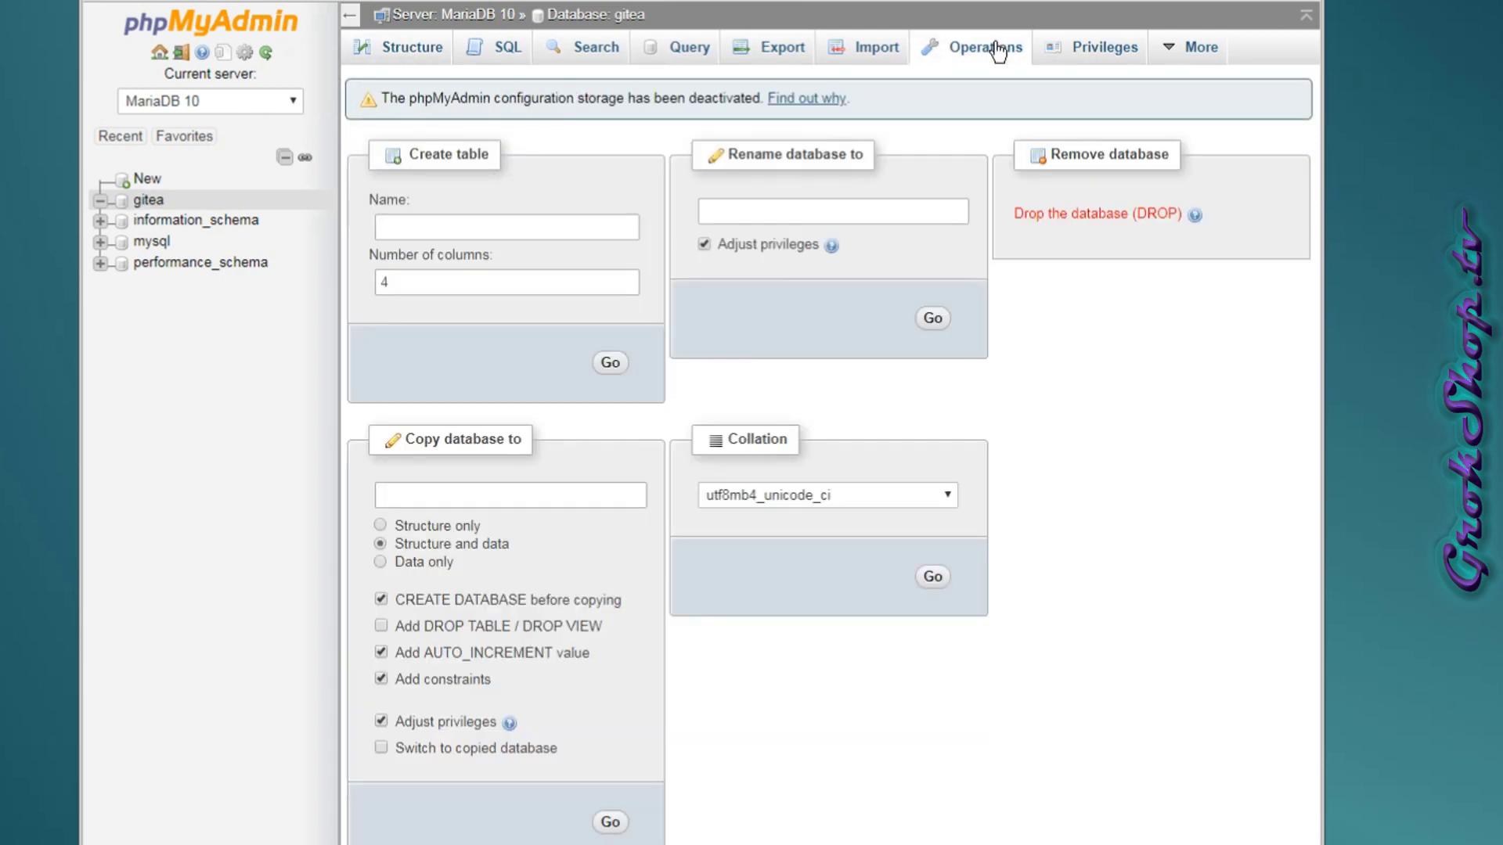
pyautogui.click(1106, 48)
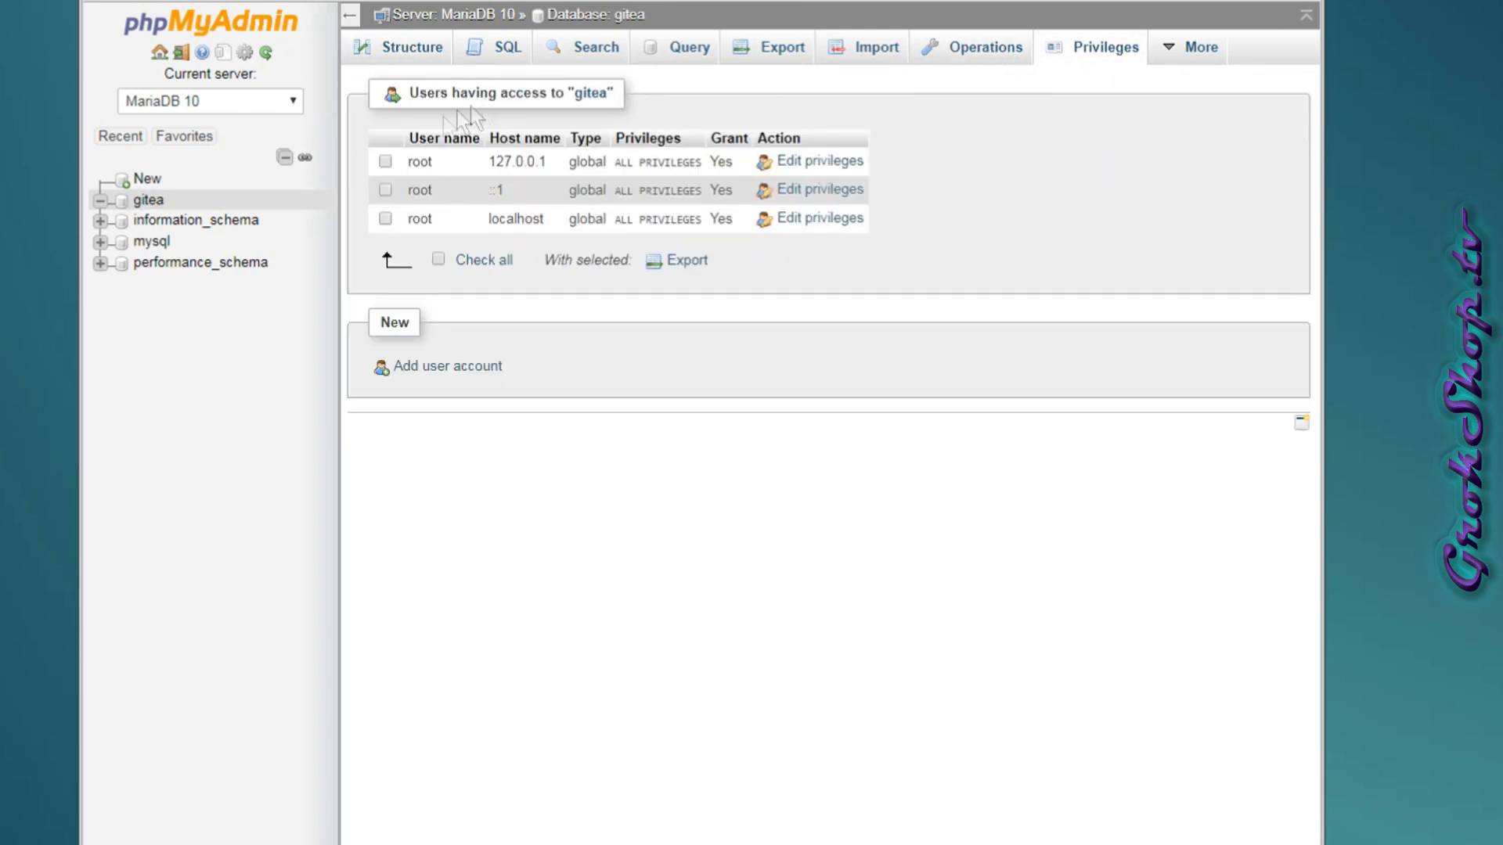
pyautogui.click(427, 367)
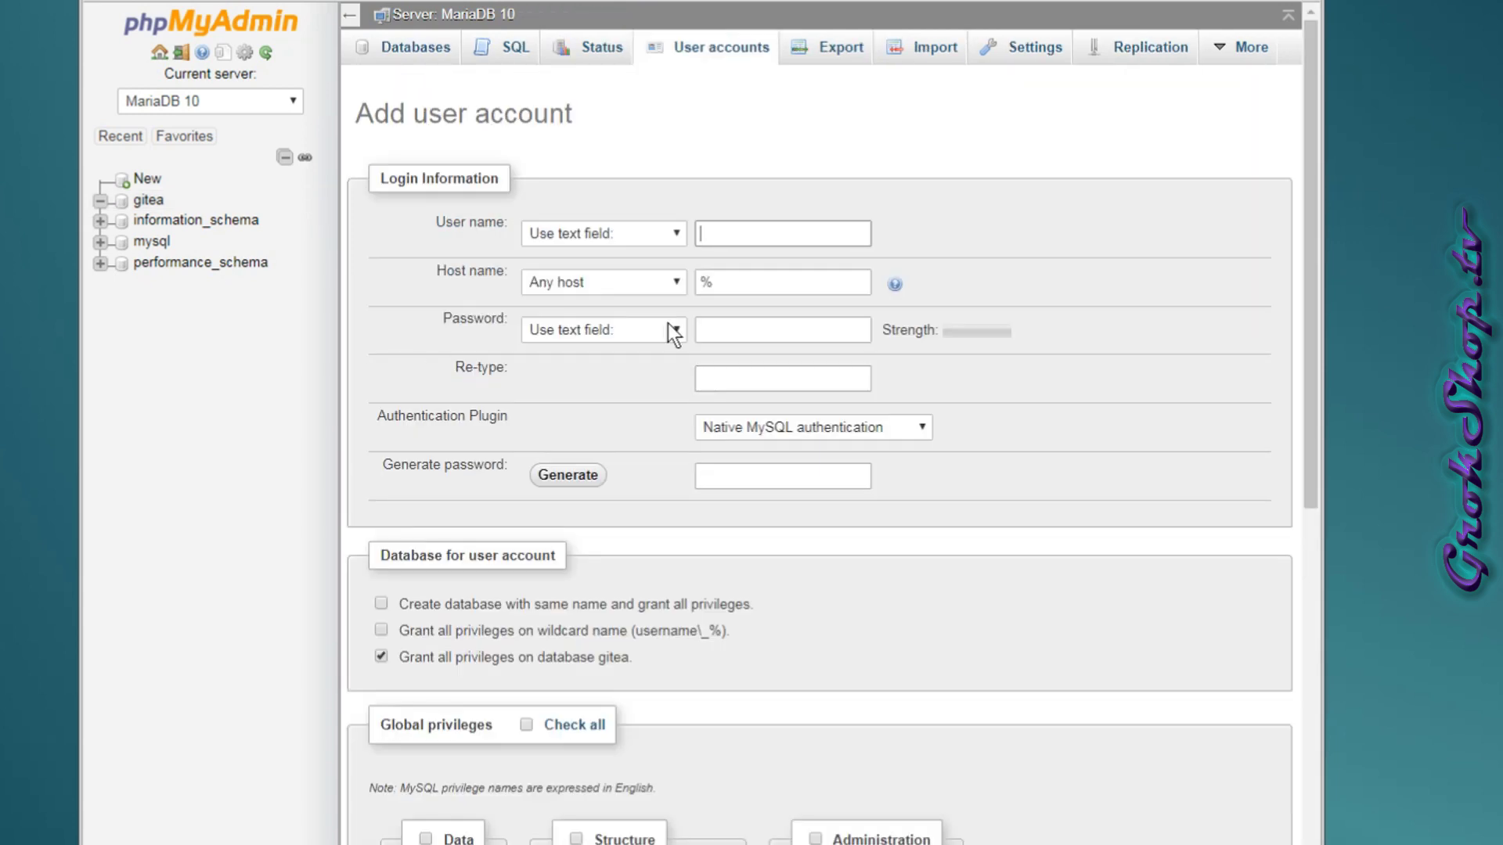
pyautogui.write('gitea')
pyautogui.click(697, 283)
pyautogui.click(679, 282)
pyautogui.click(897, 285)
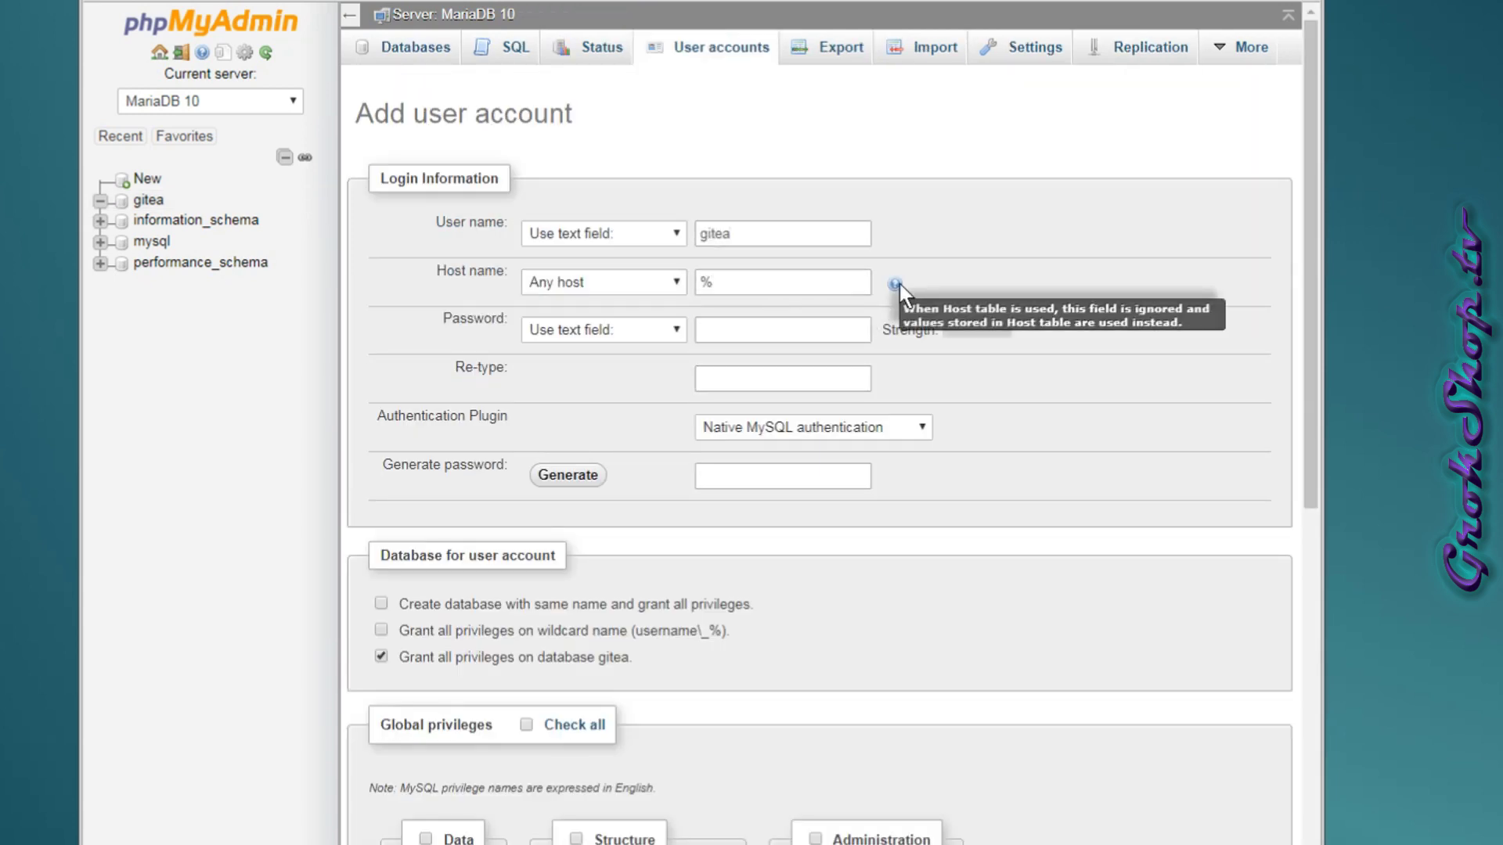
# Set and confirm the account password, keep all privileges on gitea, and create the account.
pyautogui.click(747, 327)
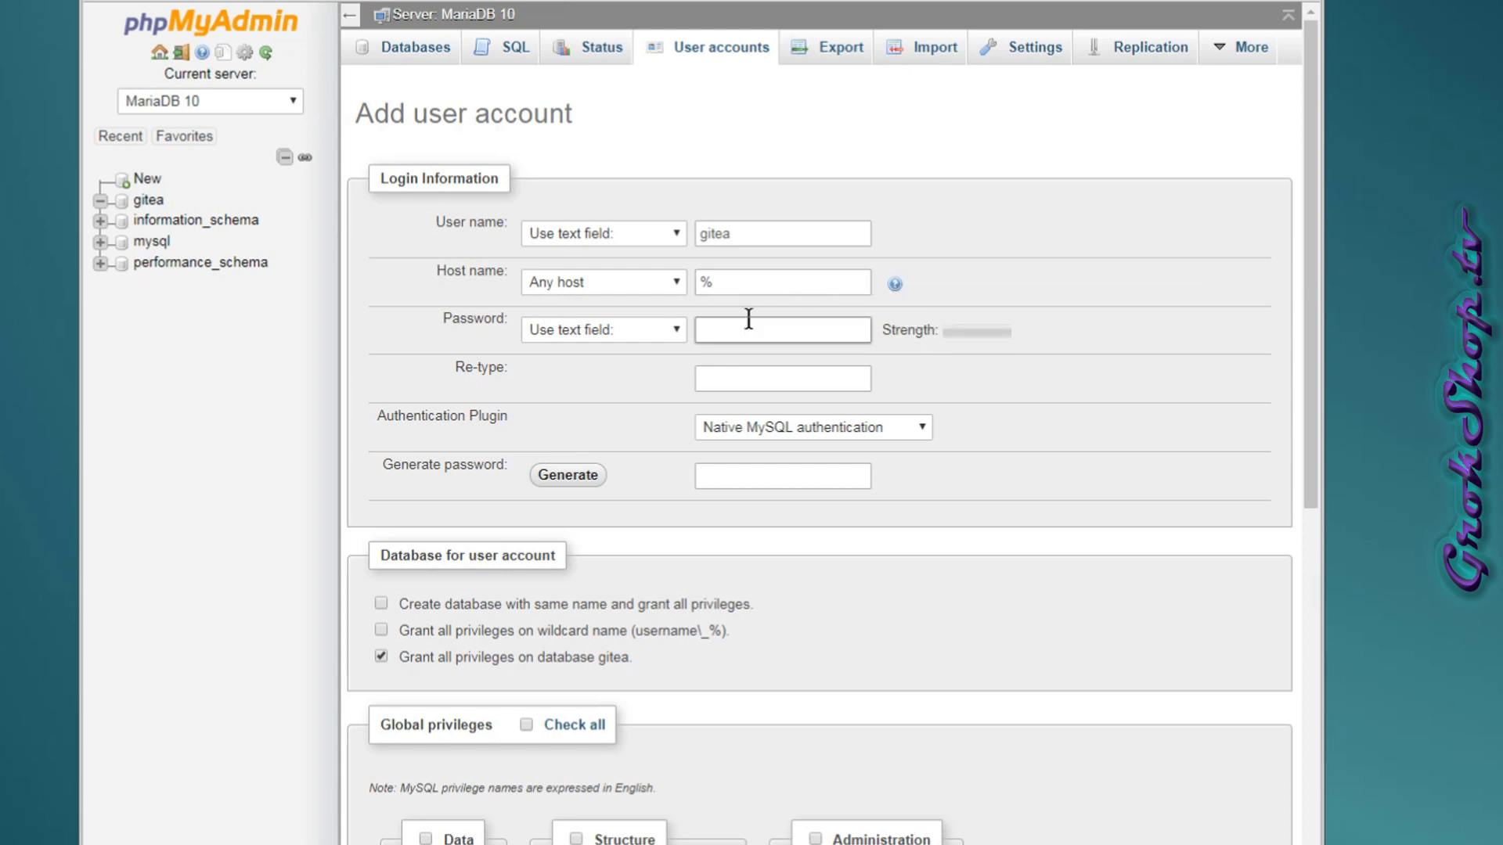
pyautogui.click(791, 377)
pyautogui.doubleClick(766, 338)
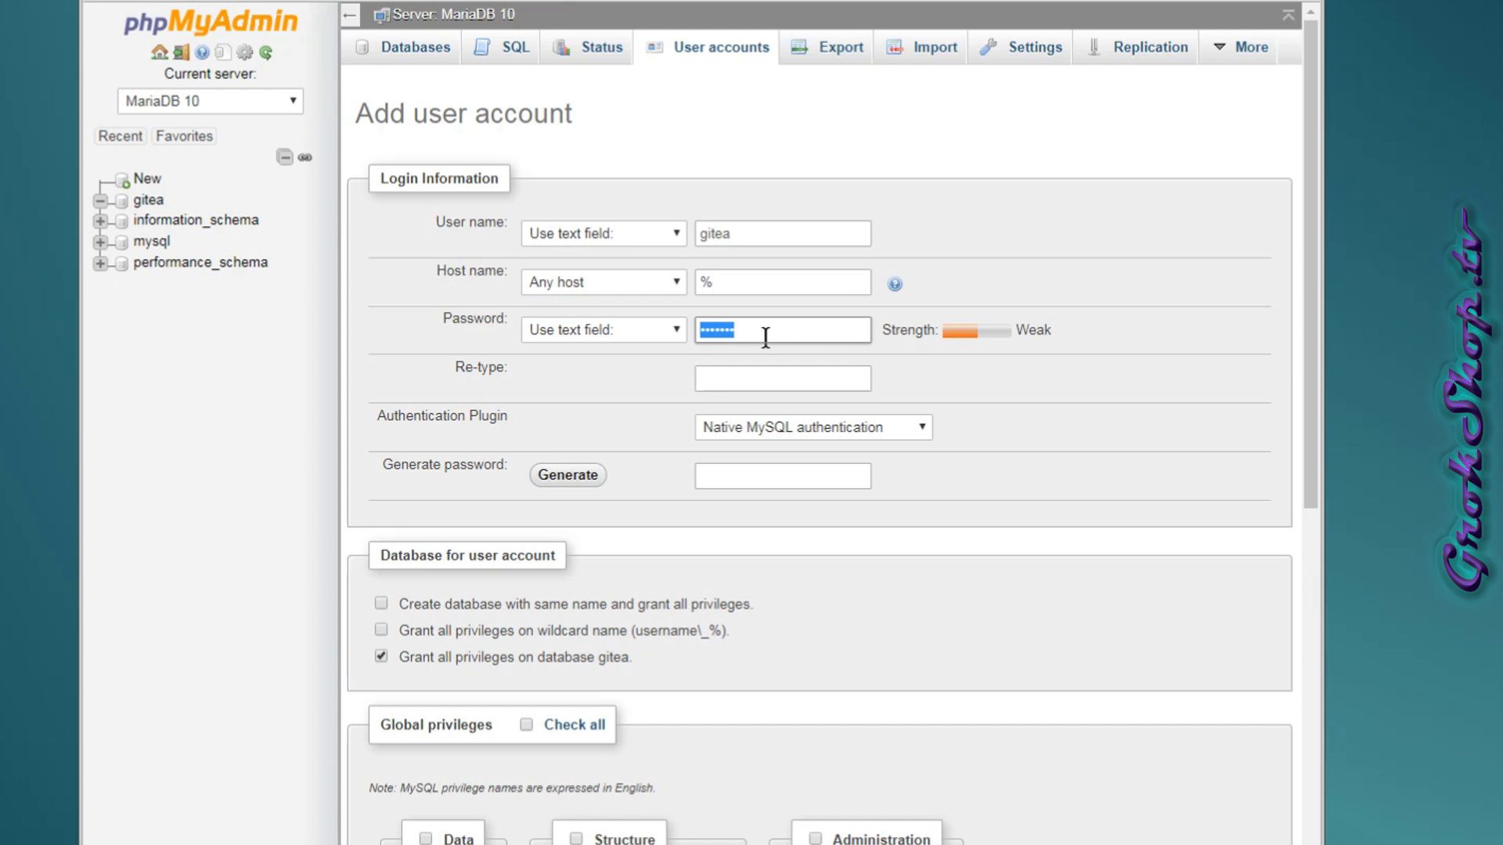
pyautogui.press('Tab')
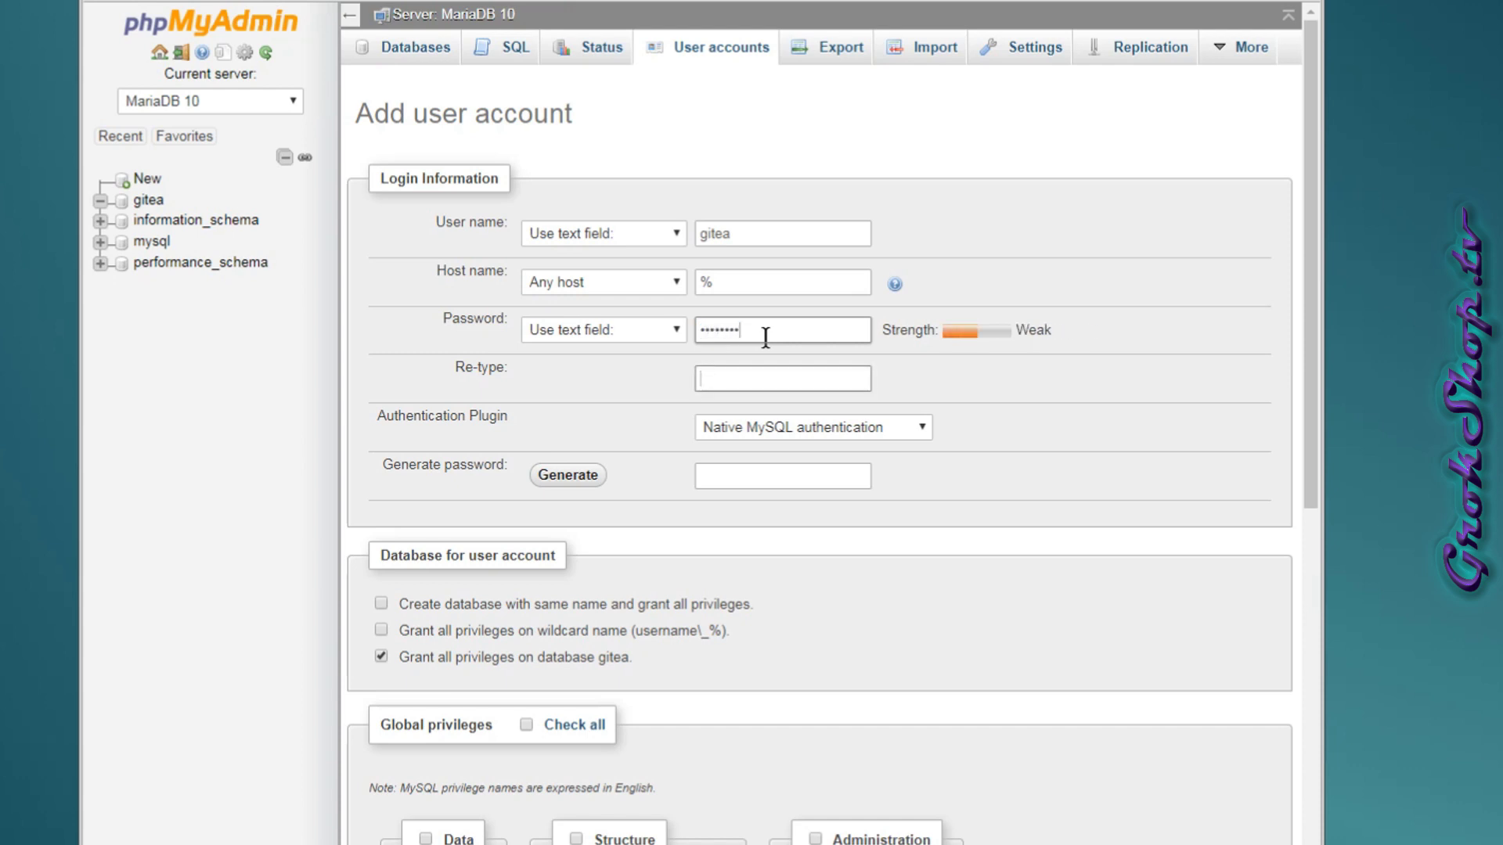
pyautogui.doubleClick(766, 337)
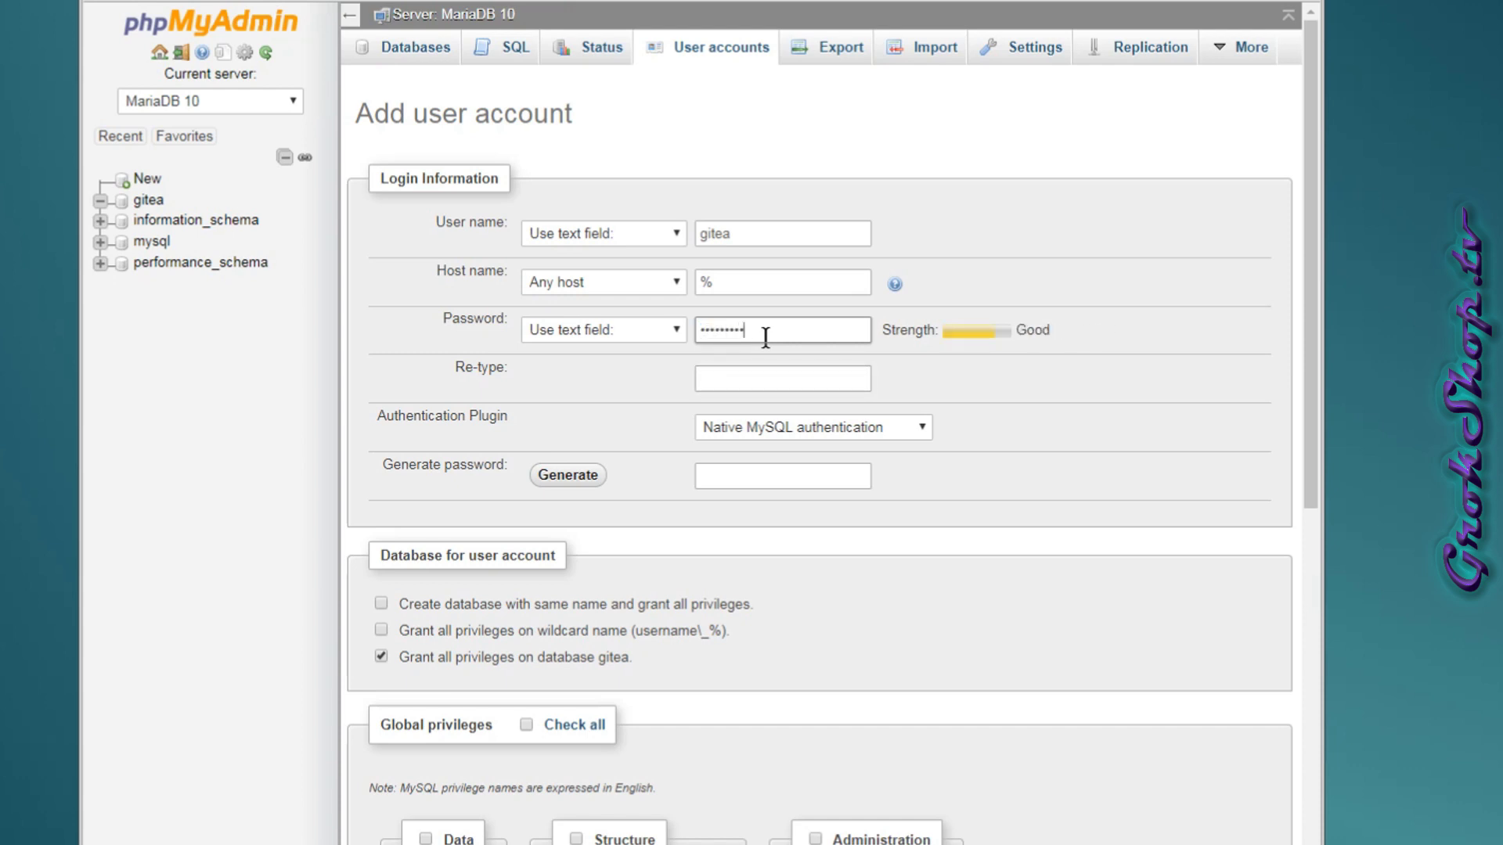
pyautogui.press('Tab')
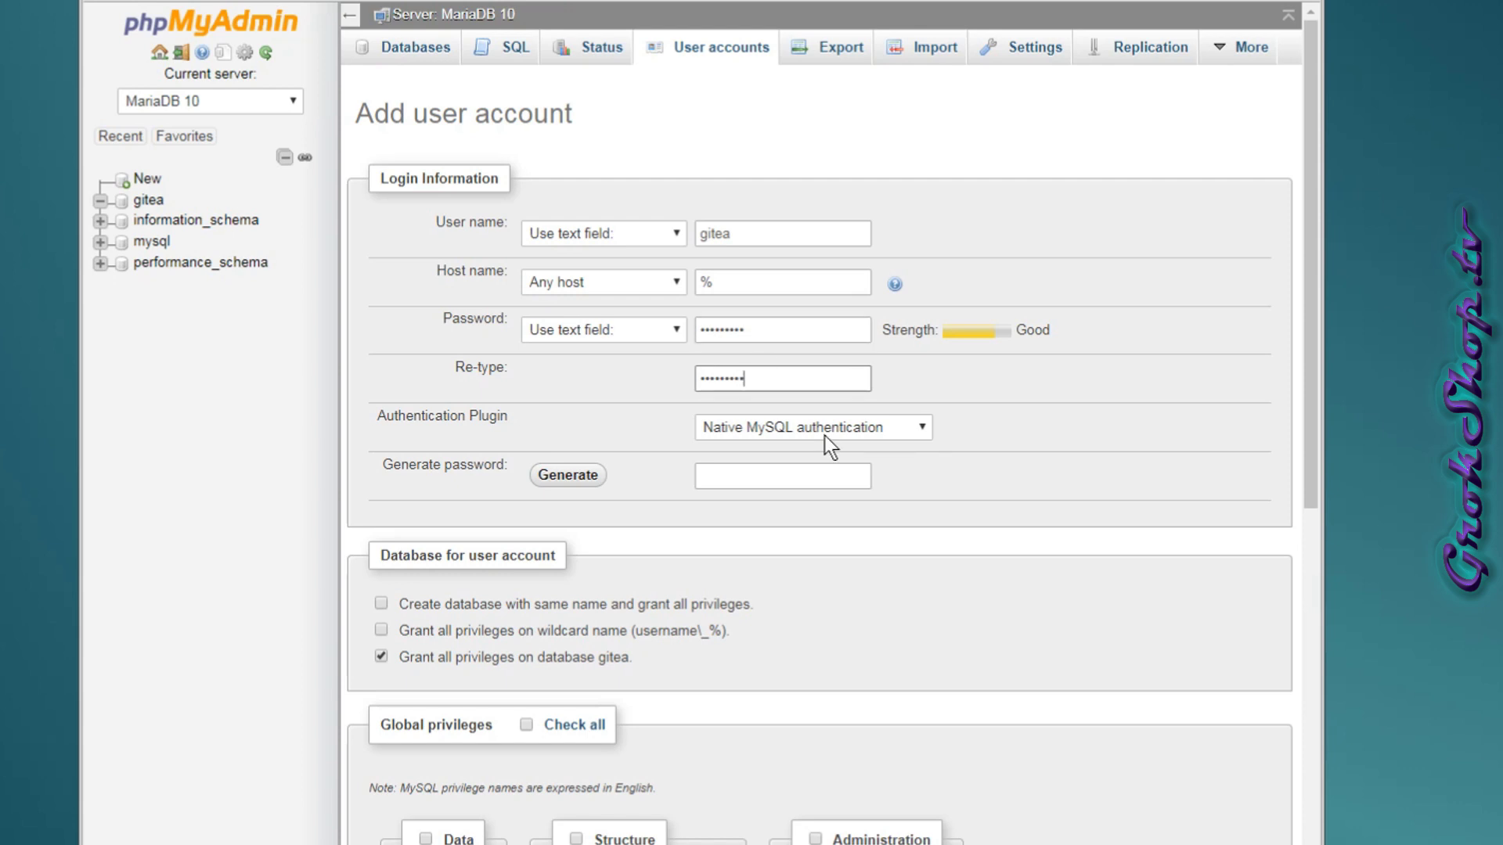
pyautogui.scroll(-3, 825, 436)
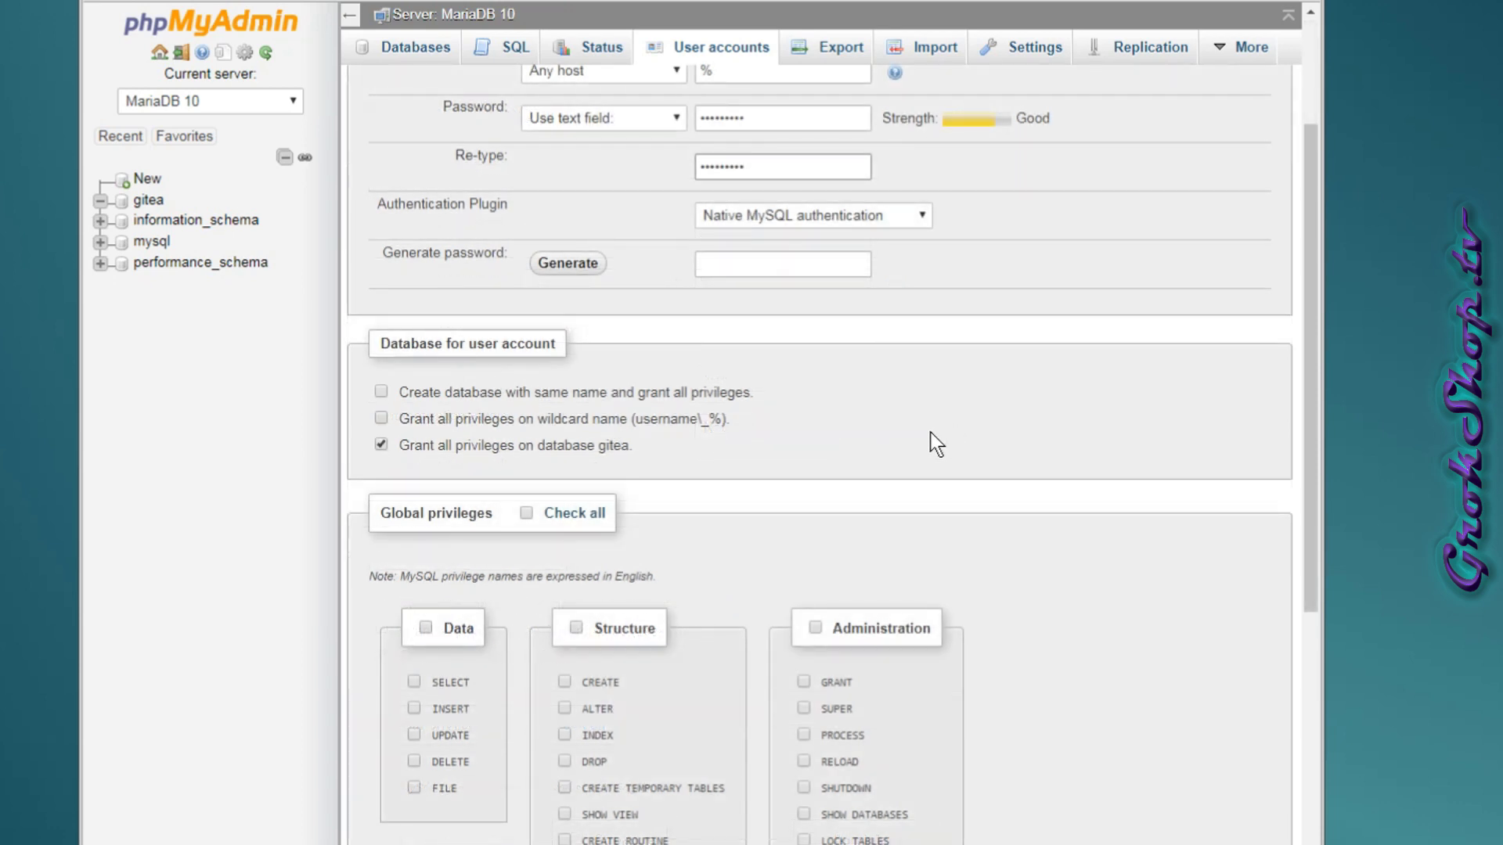
pyautogui.scroll(-4, 871, 469)
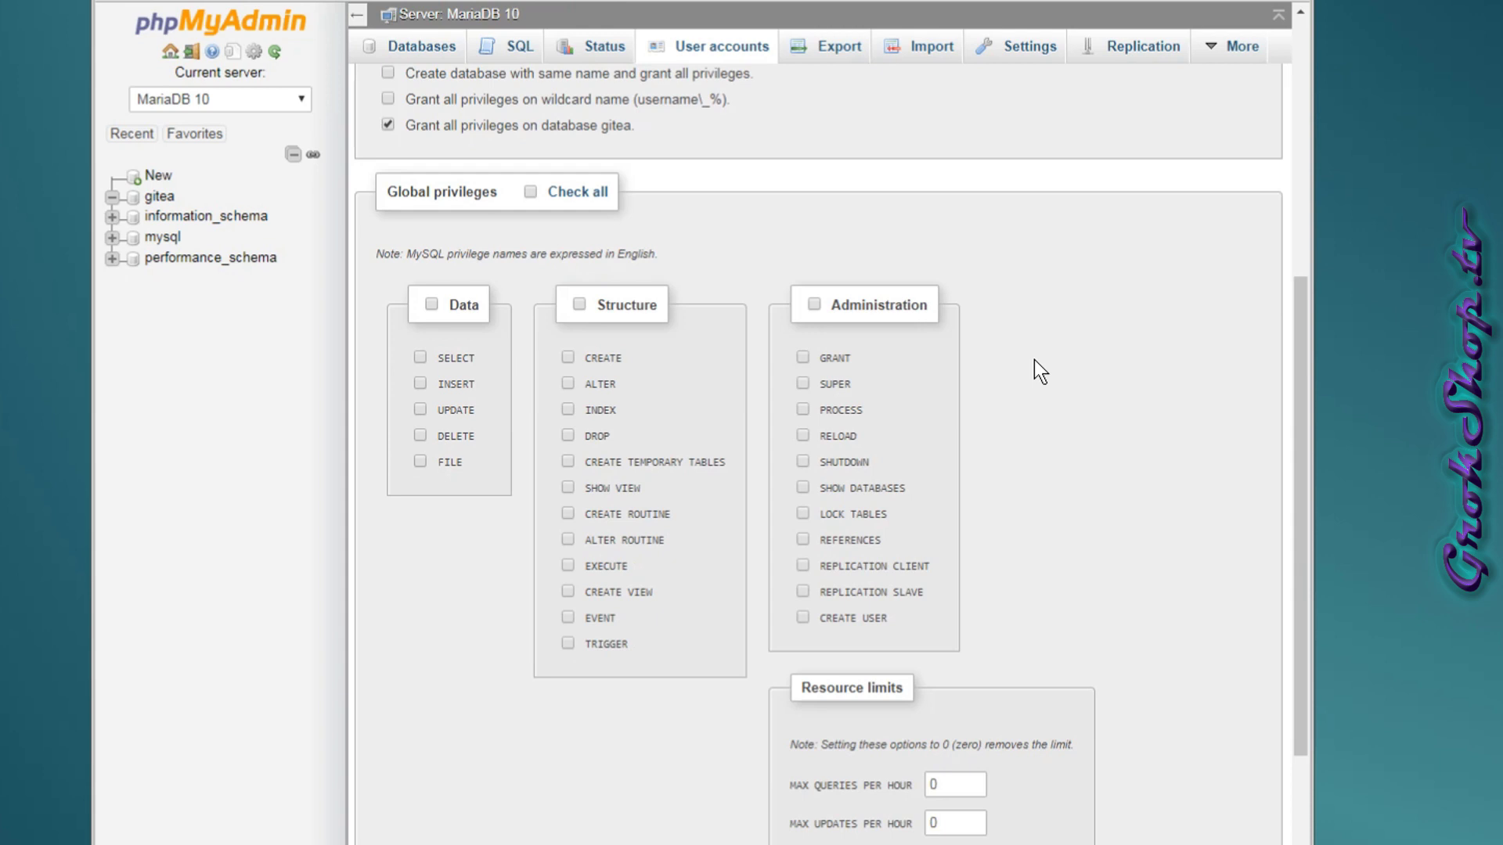
pyautogui.scroll(-5, 614, 454)
pyautogui.click(1229, 842)
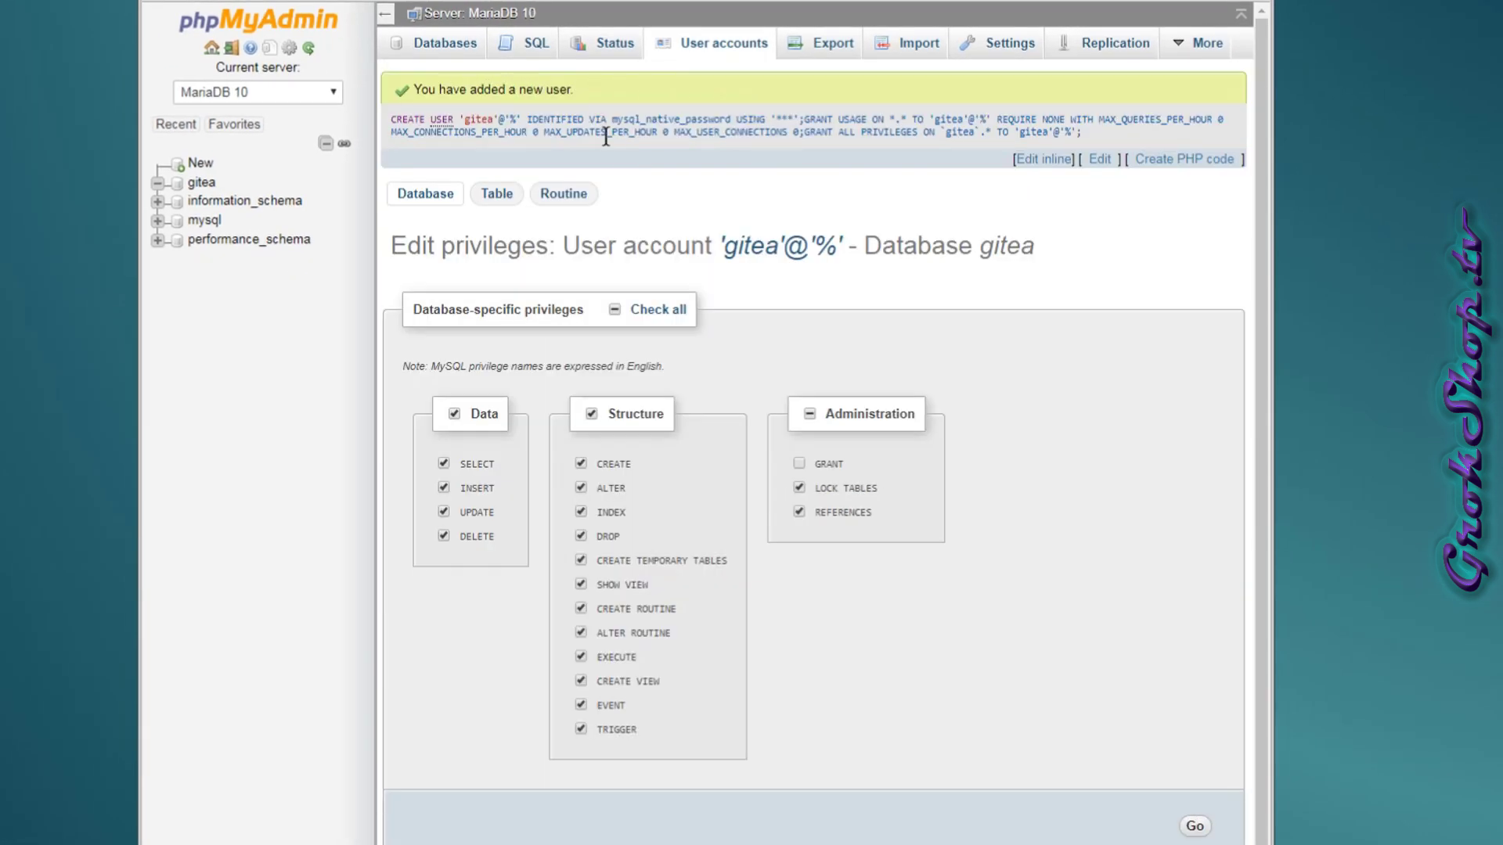
# On Gitea's initial configuration page, change the database host to 127.0.0.1:3307, keeping MySQL.
pyautogui.click(689, 43)
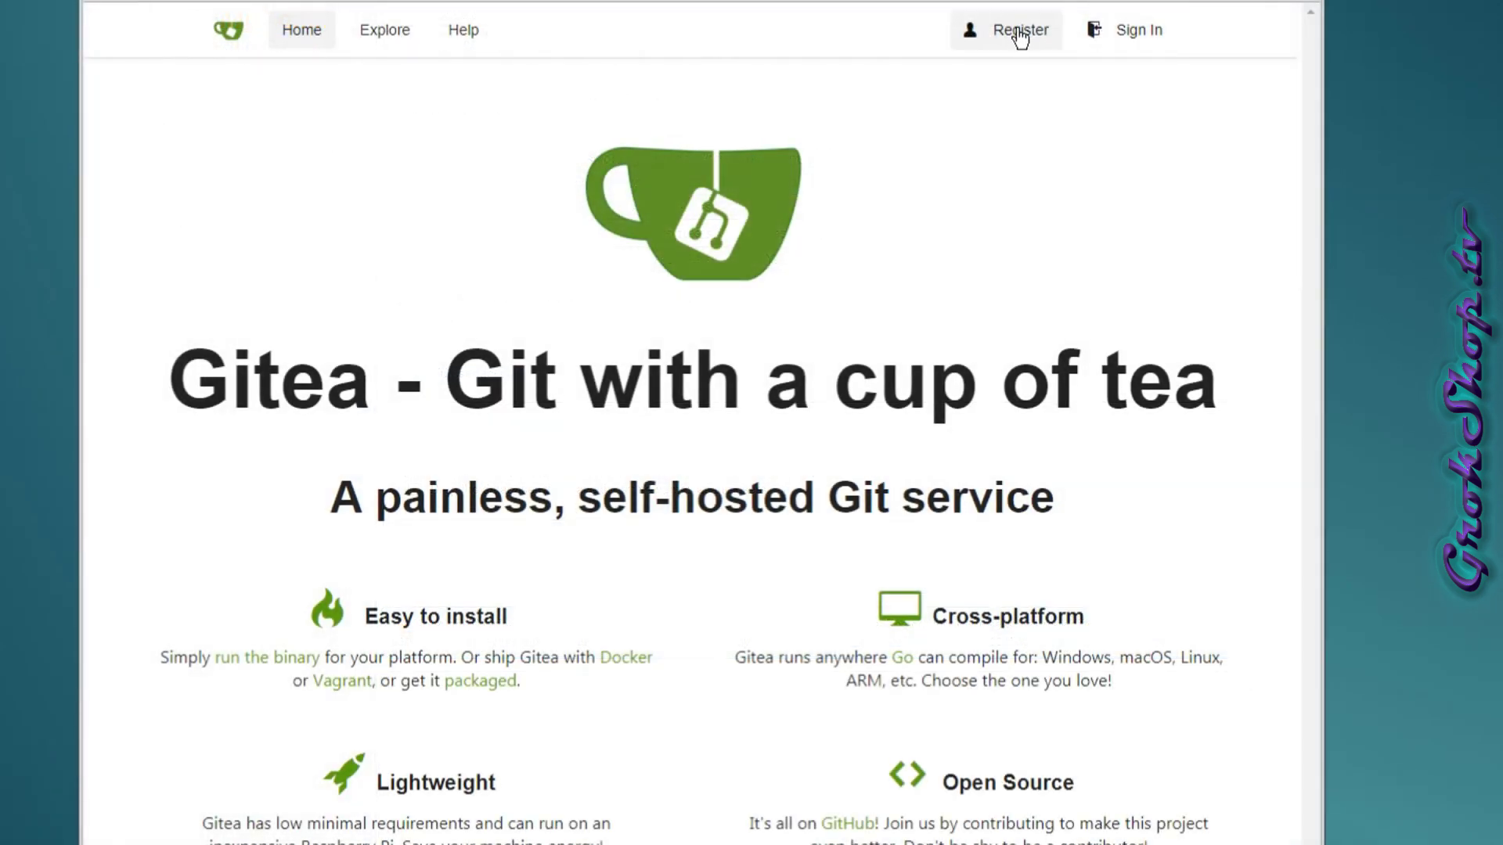
pyautogui.click(1017, 32)
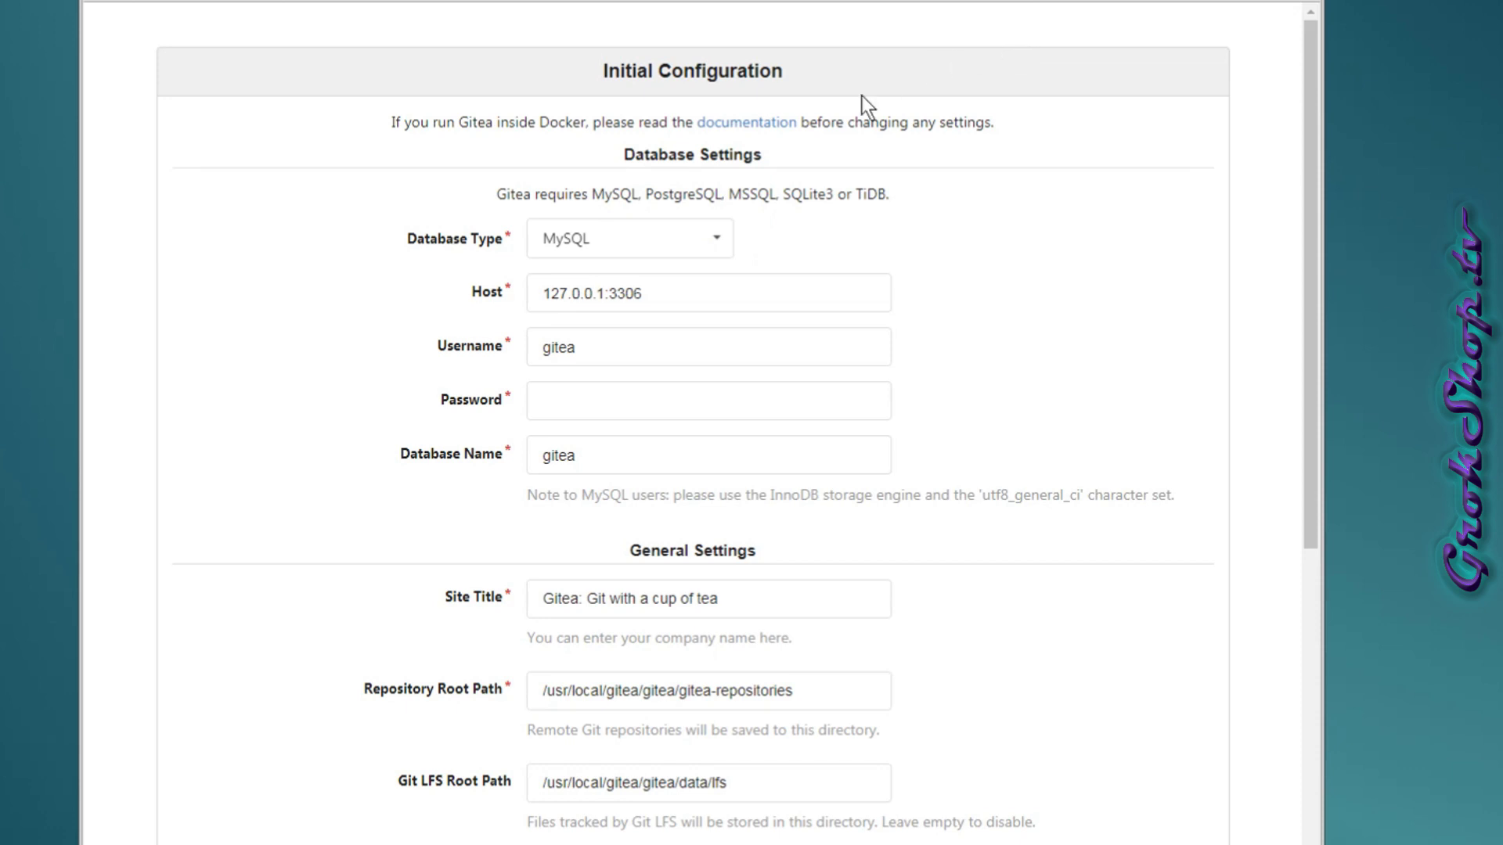
pyautogui.click(660, 305)
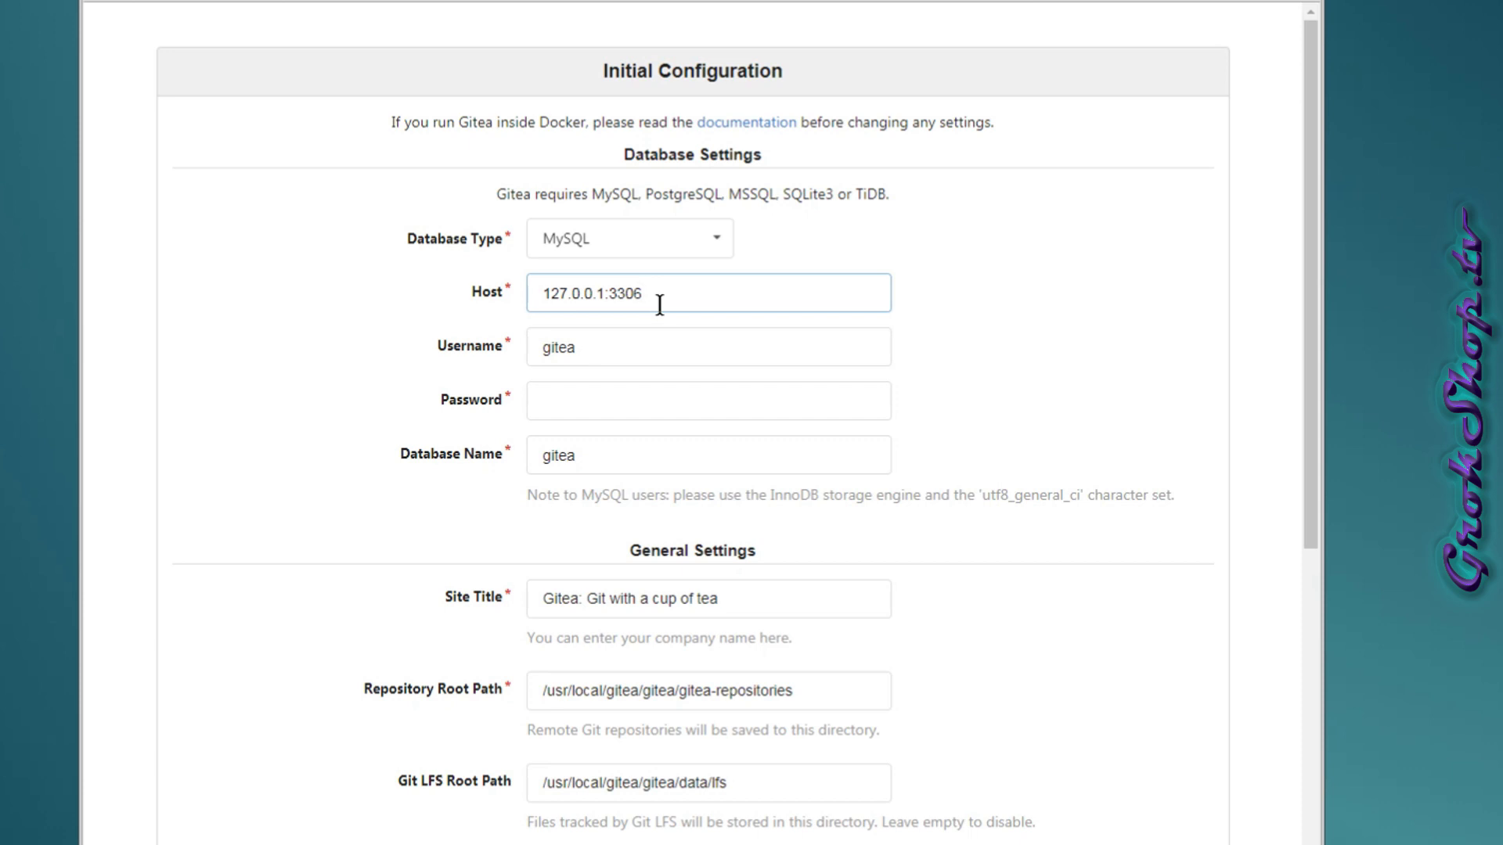
pyautogui.press('BackSpace')
pyautogui.write('7')
pyautogui.click(696, 351)
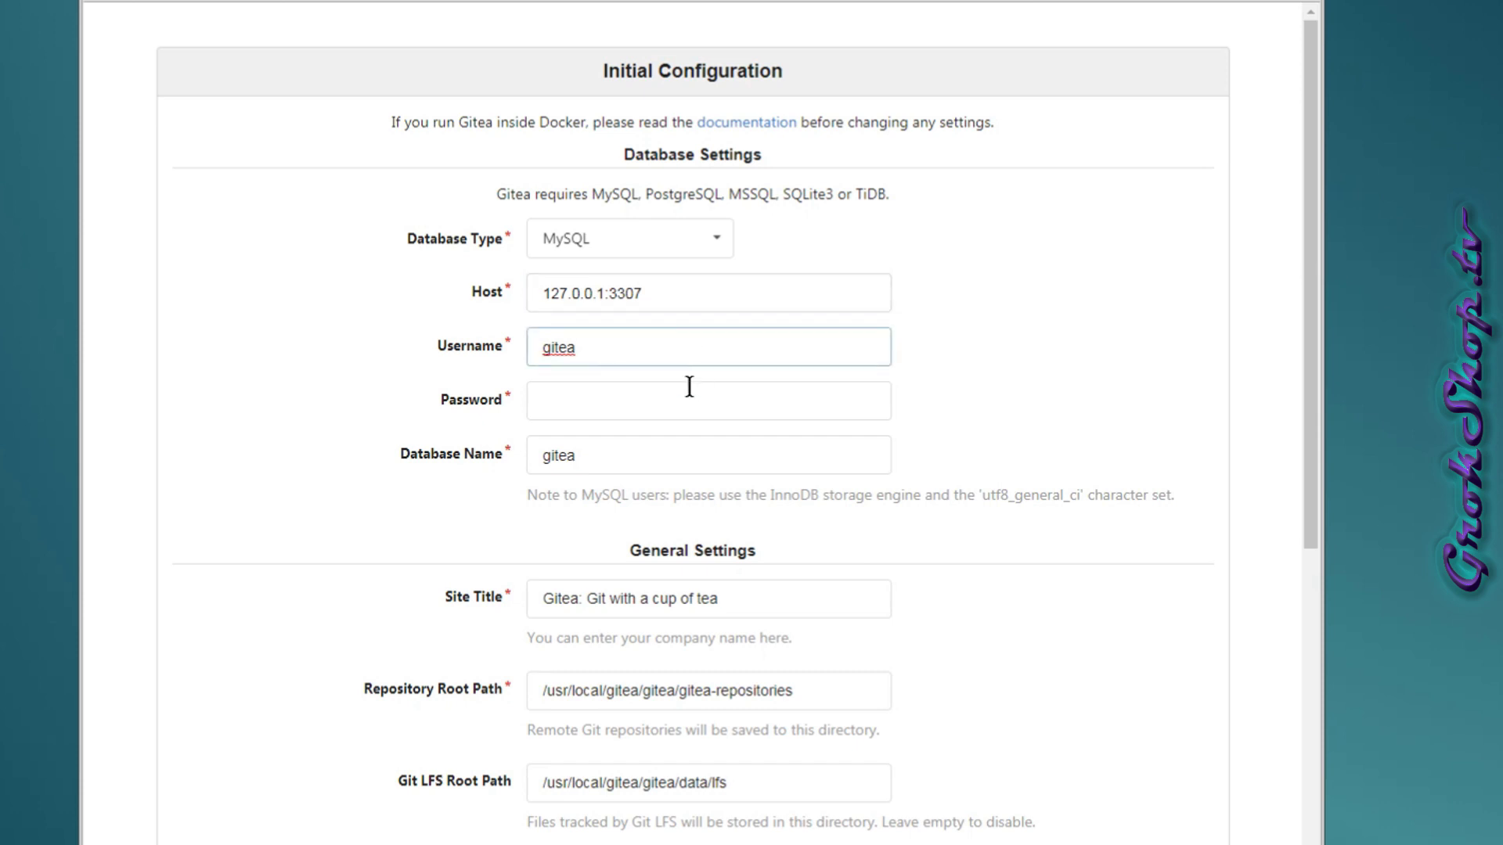
pyautogui.click(731, 251)
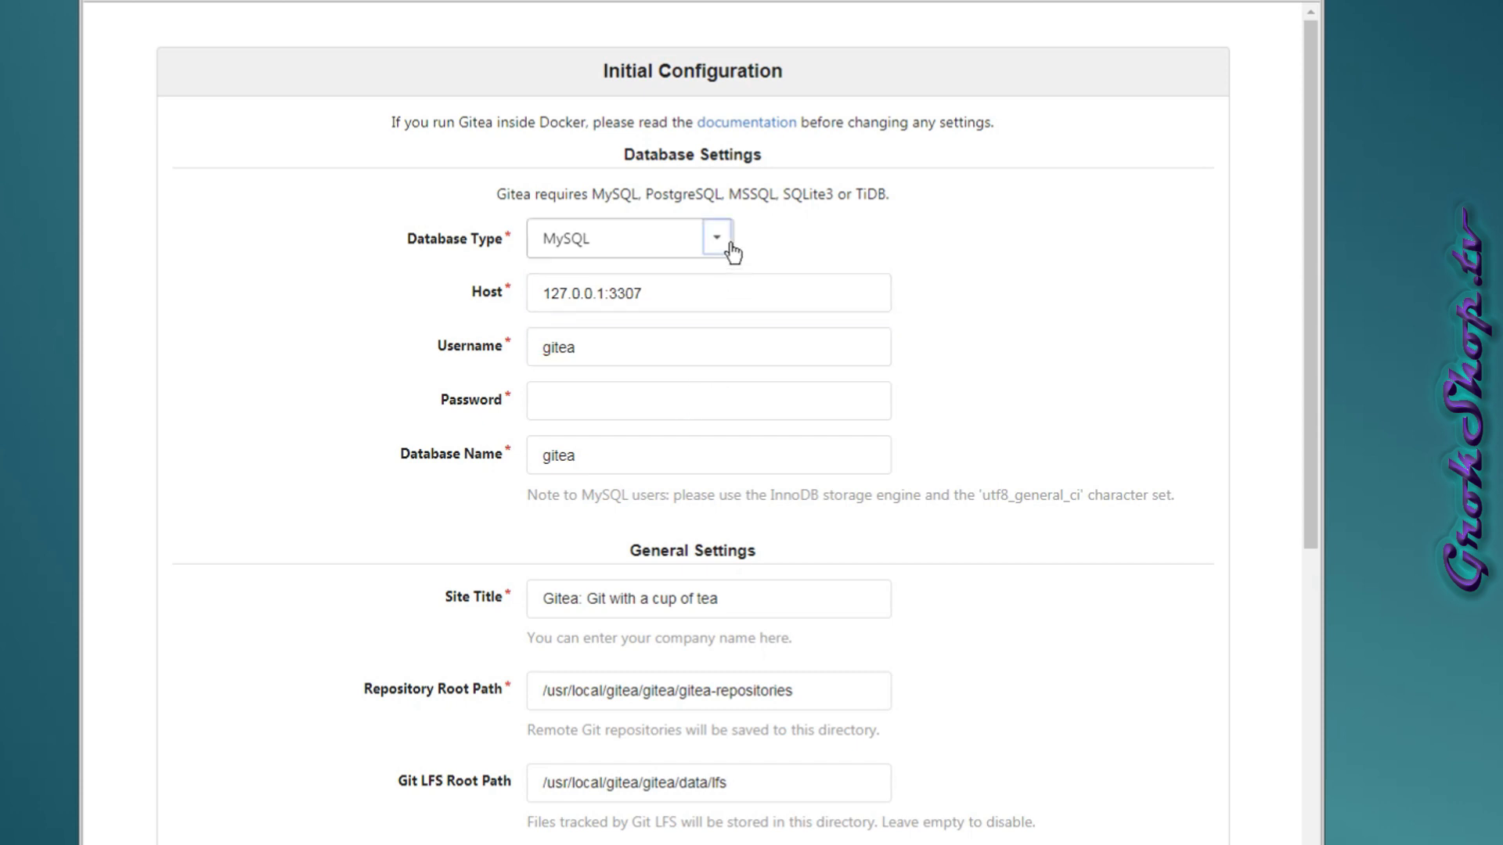
pyautogui.click(917, 251)
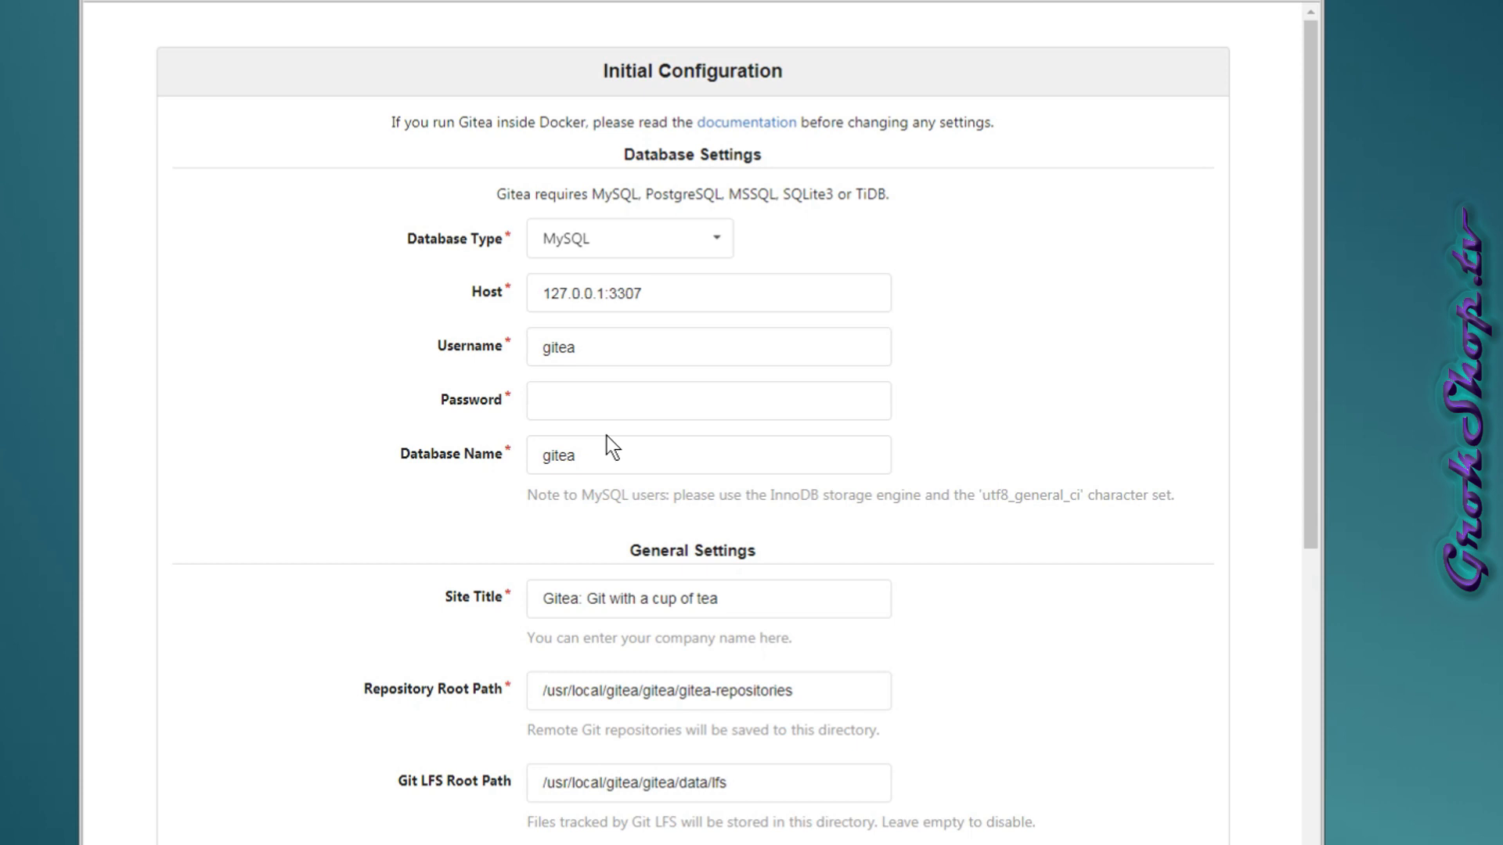
# Enter the database user's password and run the Gitea installation.
pyautogui.click(637, 399)
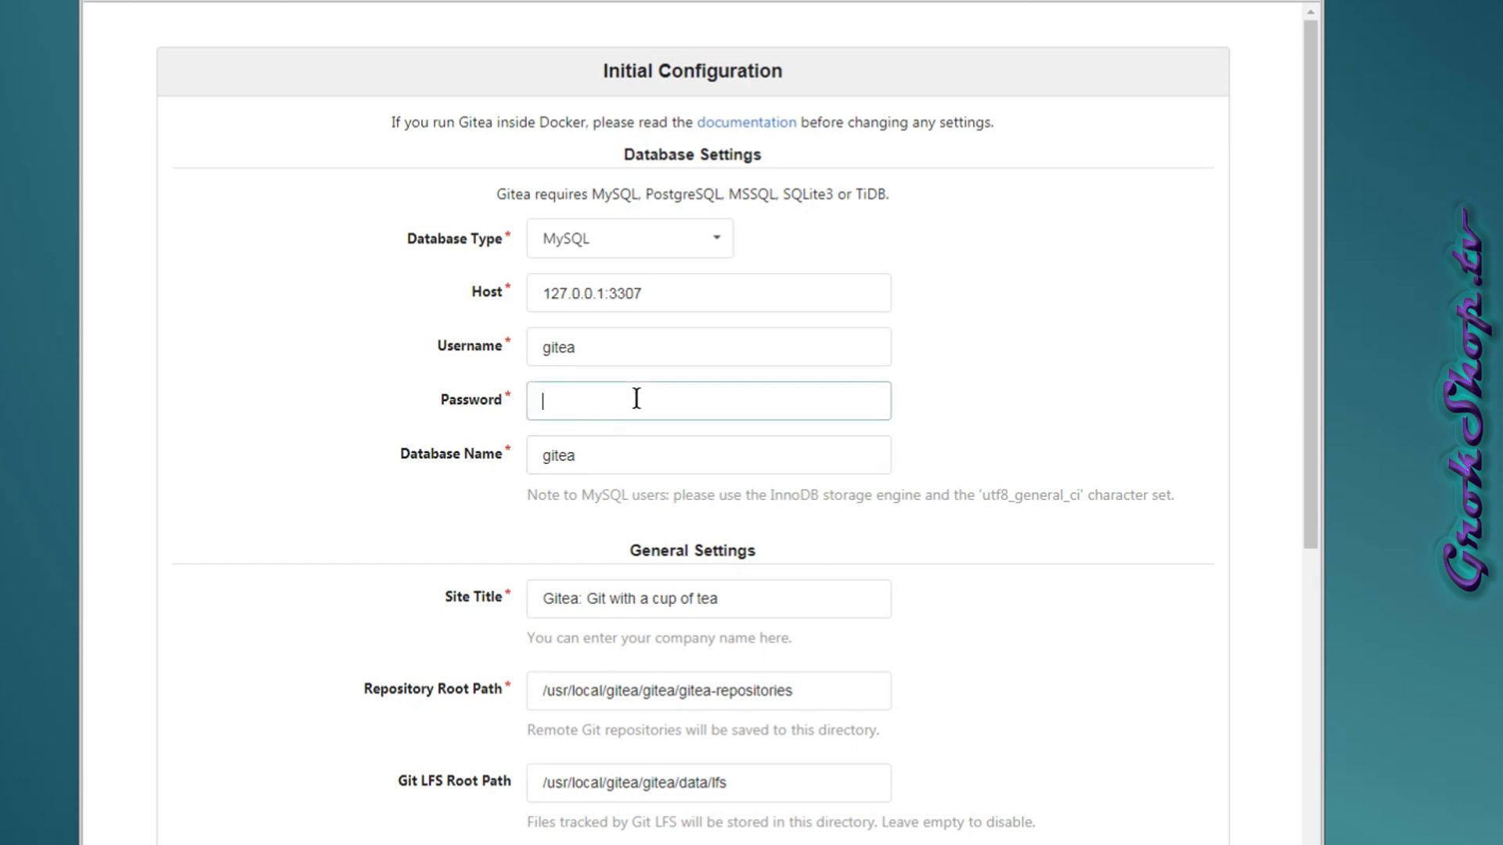
pyautogui.click(668, 453)
pyautogui.scroll(-4, 952, 482)
pyautogui.scroll(-1, 952, 482)
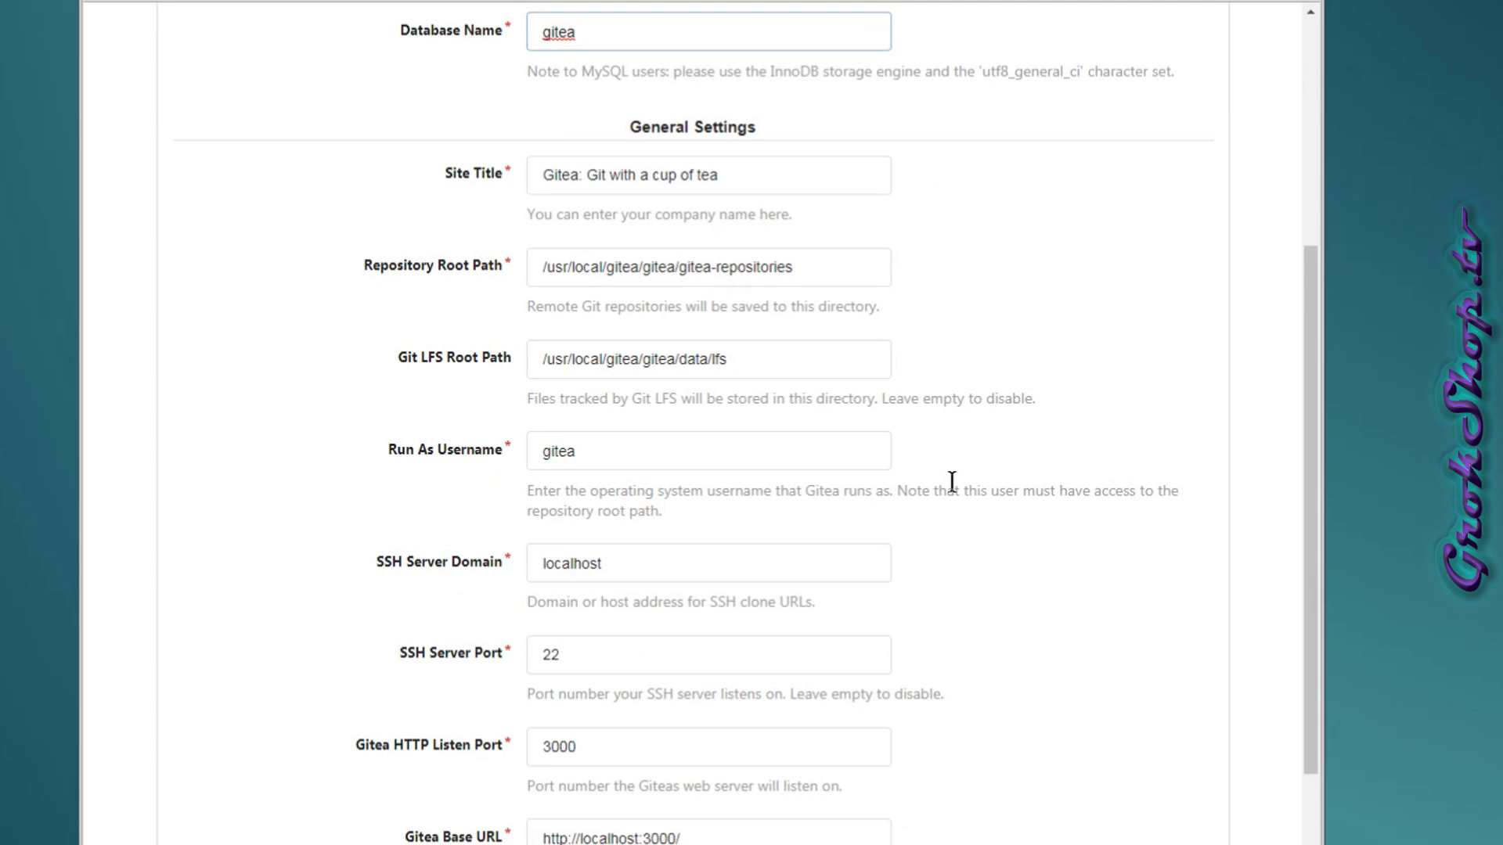
pyautogui.scroll(-4, 952, 482)
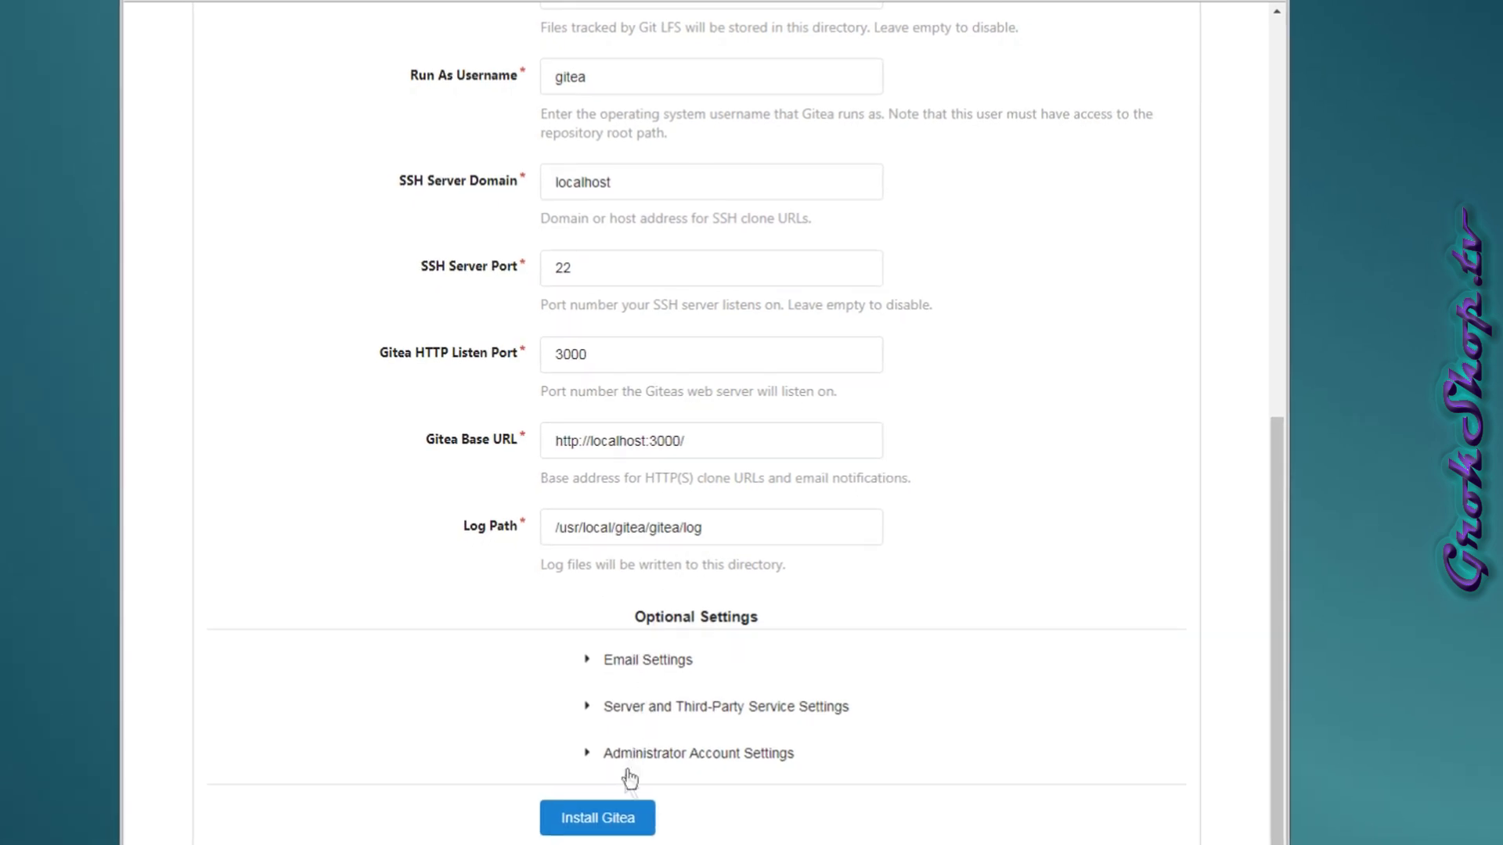
pyautogui.click(604, 826)
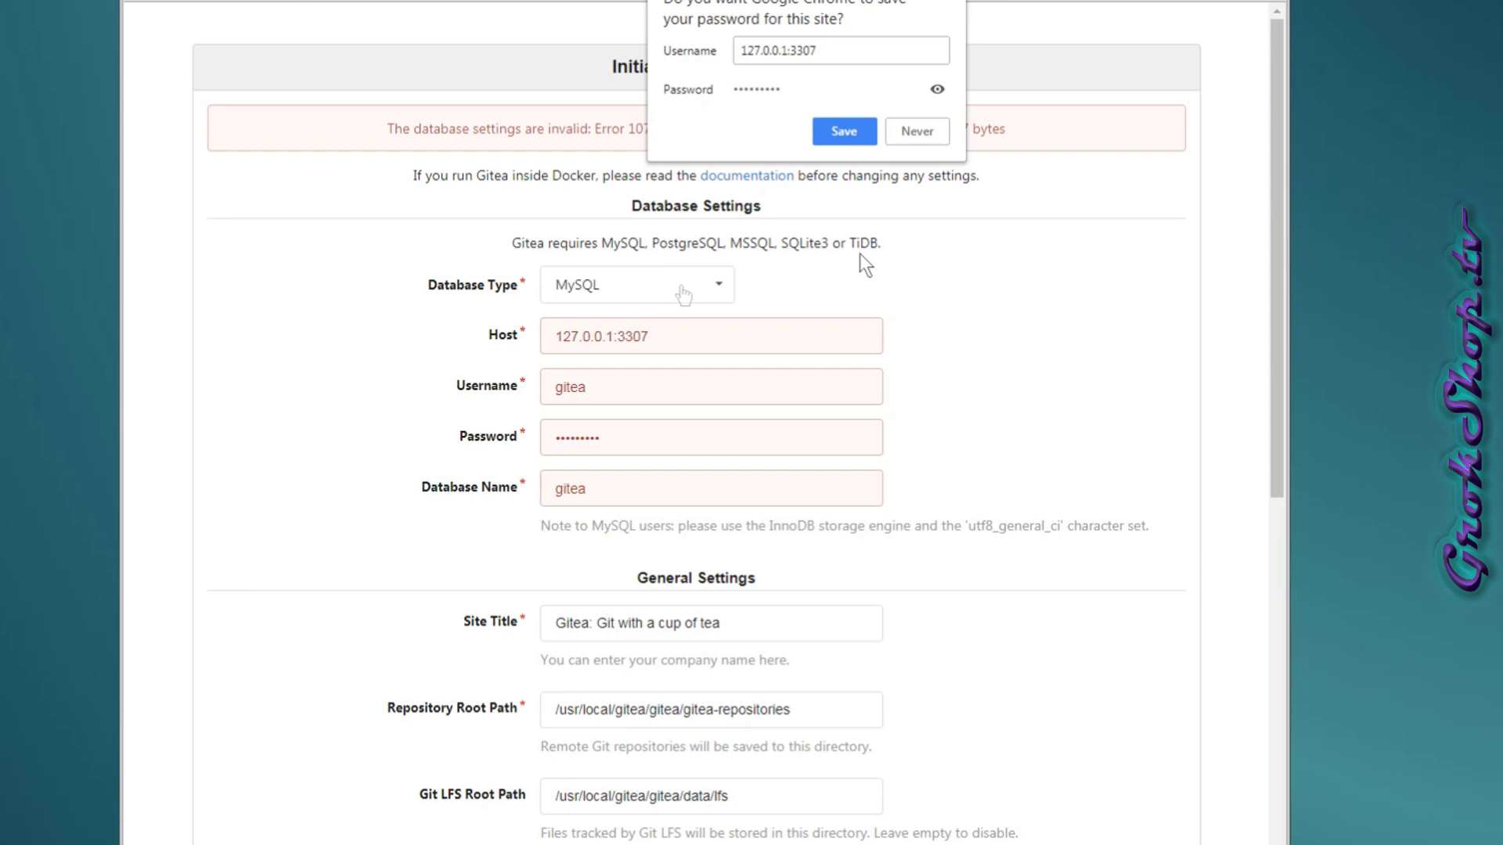
# Dismiss Chrome's offer to save the password.
pyautogui.click(956, 3)
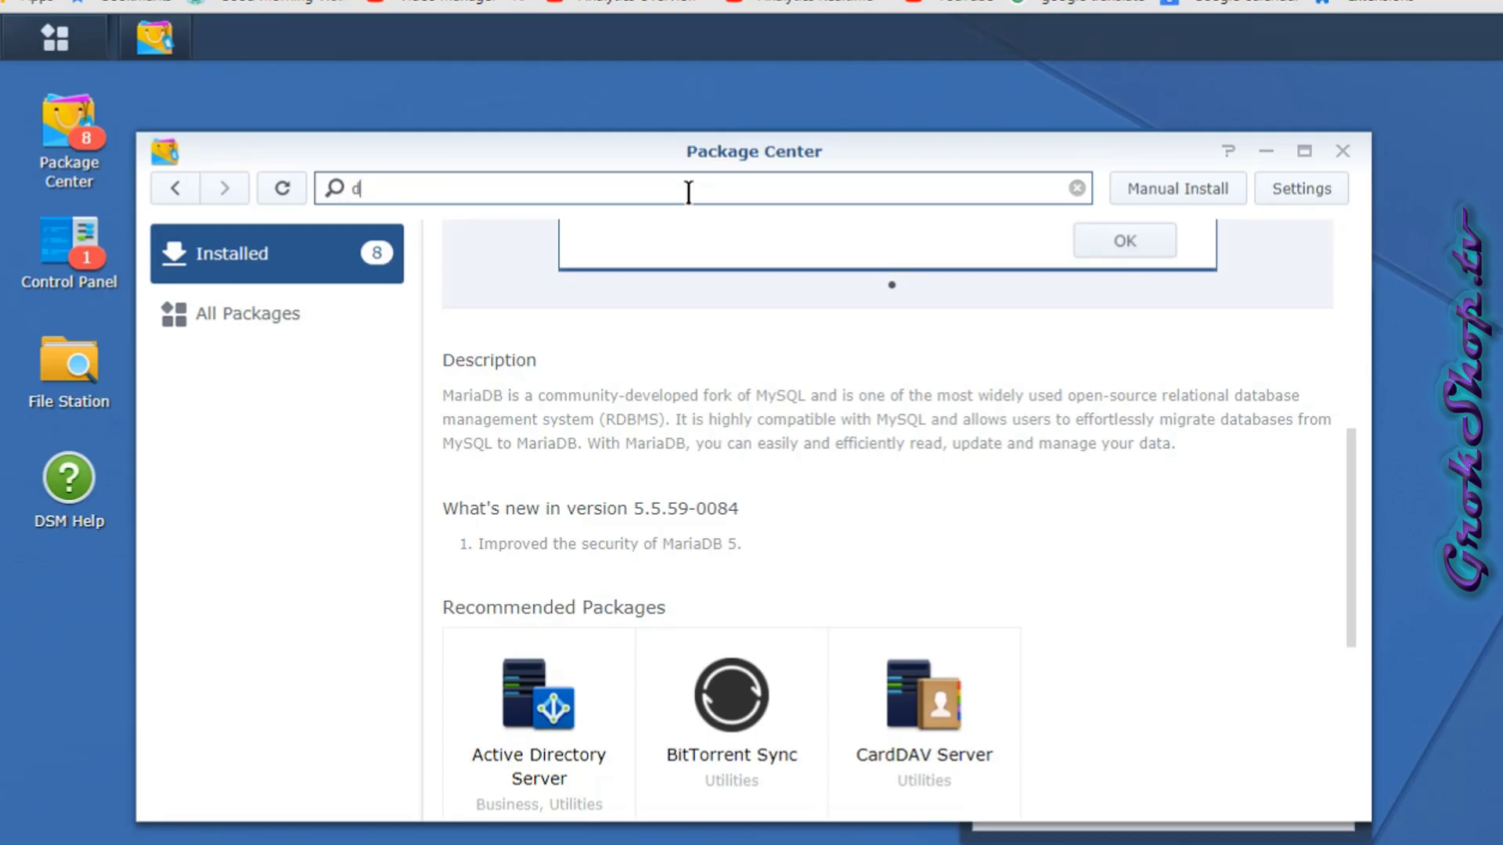
# Find the Docker package, run it, and launch the Docker application.
pyautogui.write('ocker')
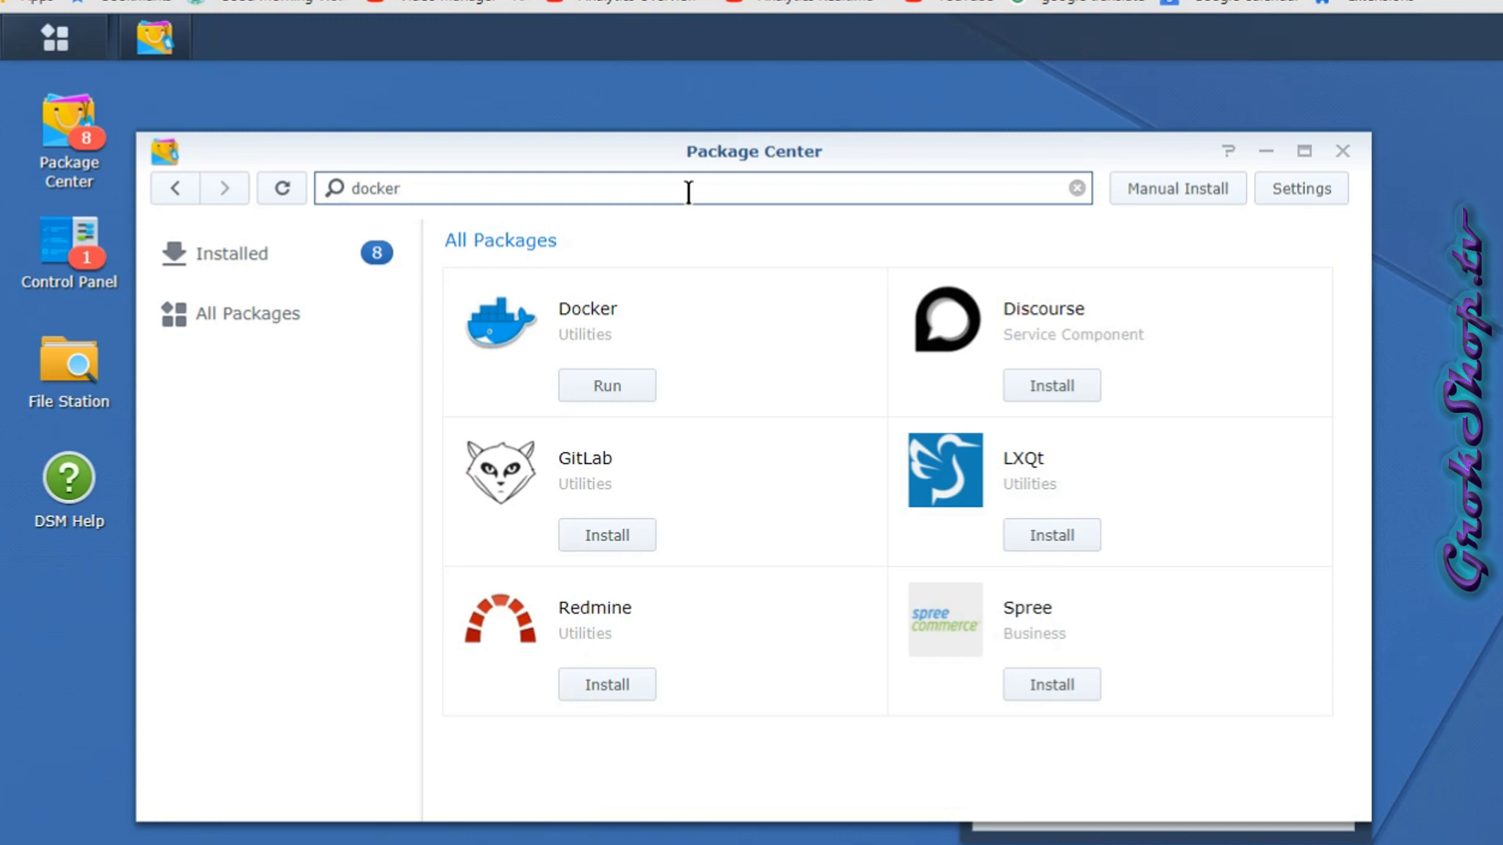
pyautogui.click(611, 322)
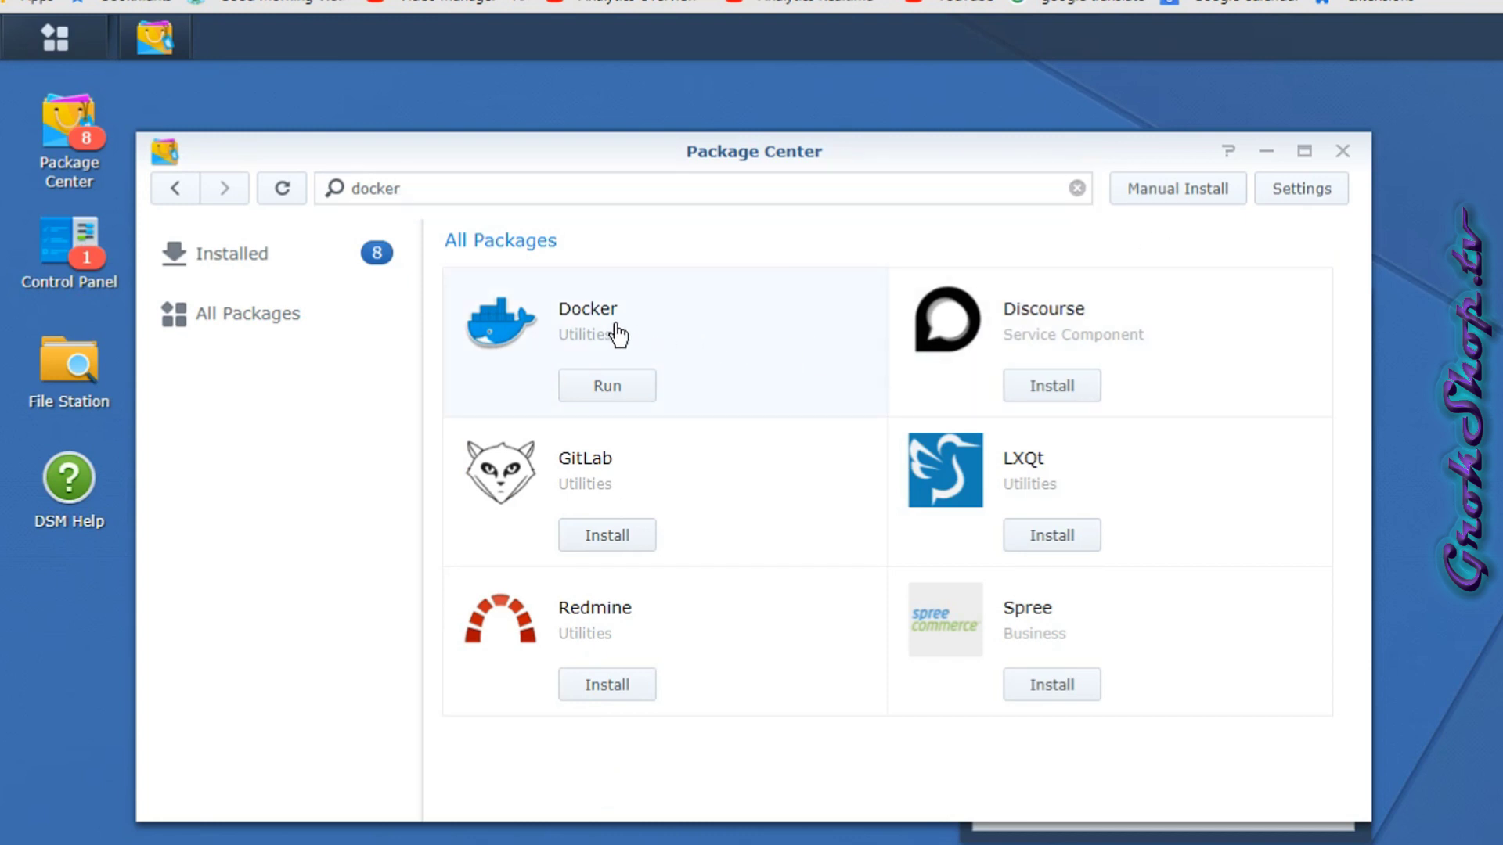
pyautogui.click(732, 375)
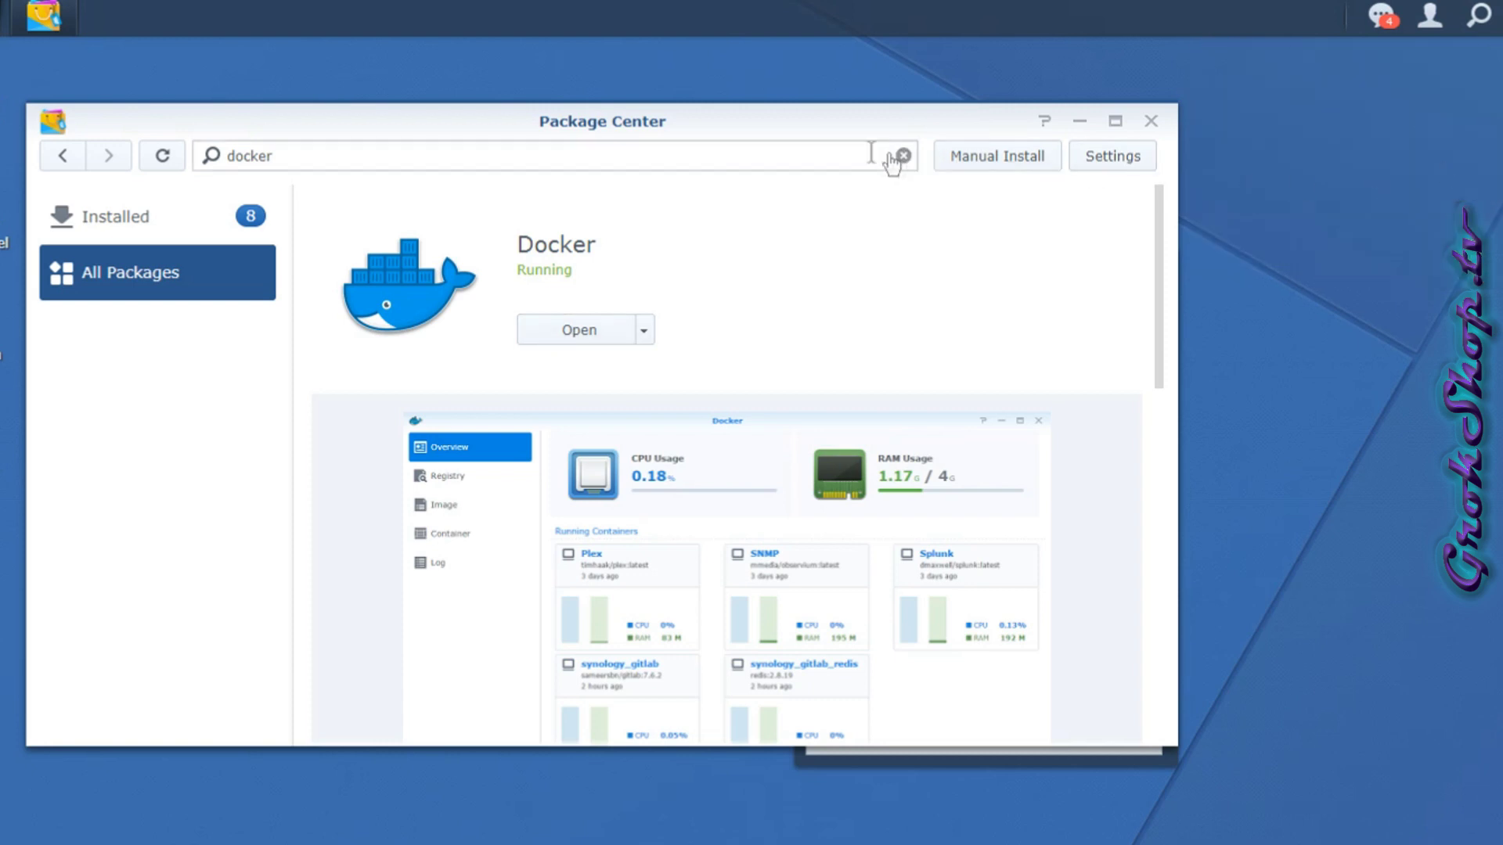
pyautogui.click(620, 340)
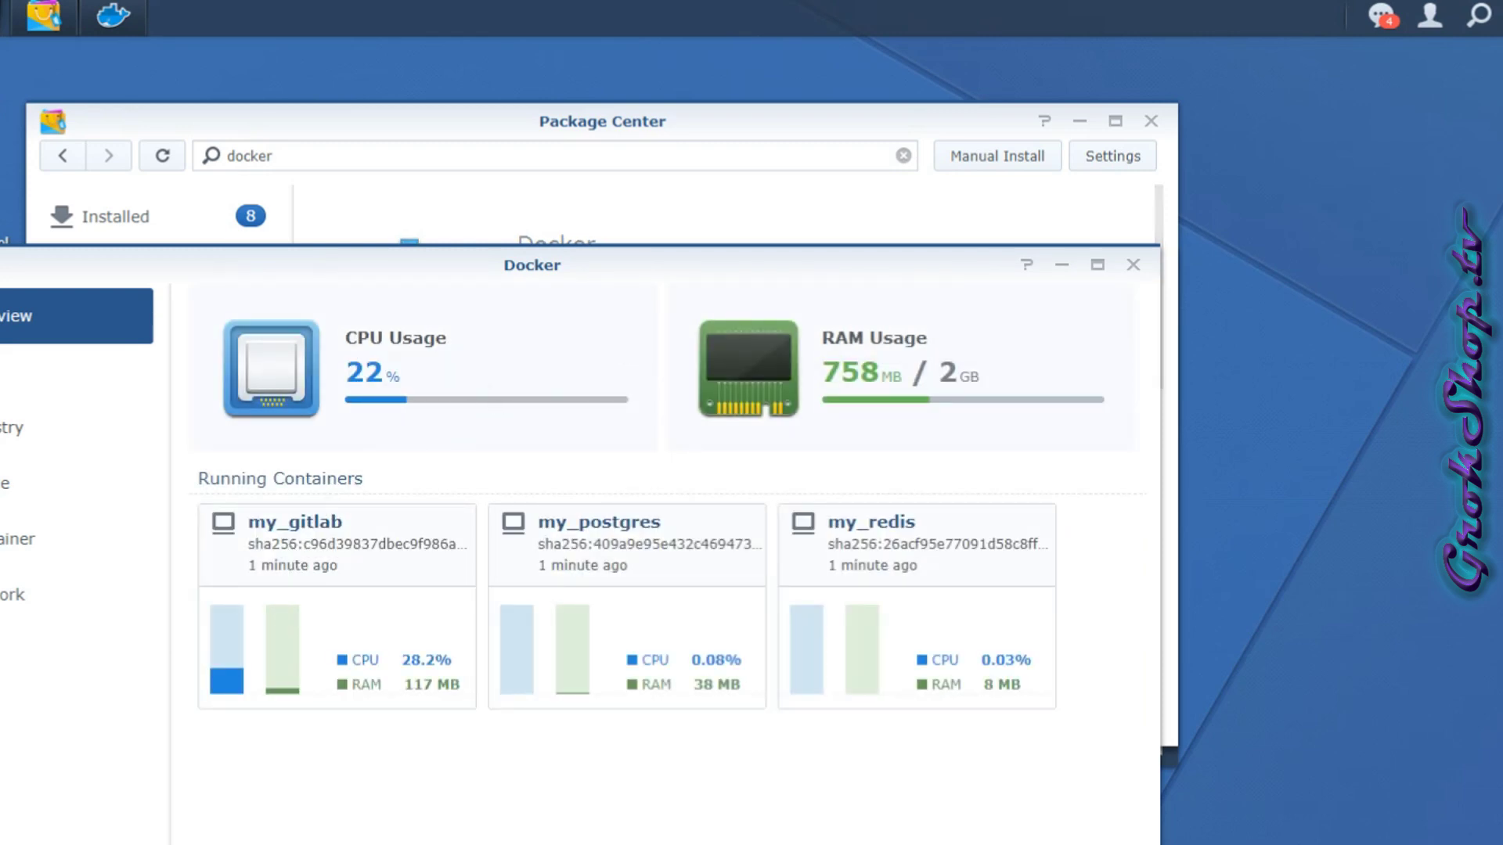
# Switch off the my_gitlab and my_redis containers in the Container list.
pyautogui.click(32, 538)
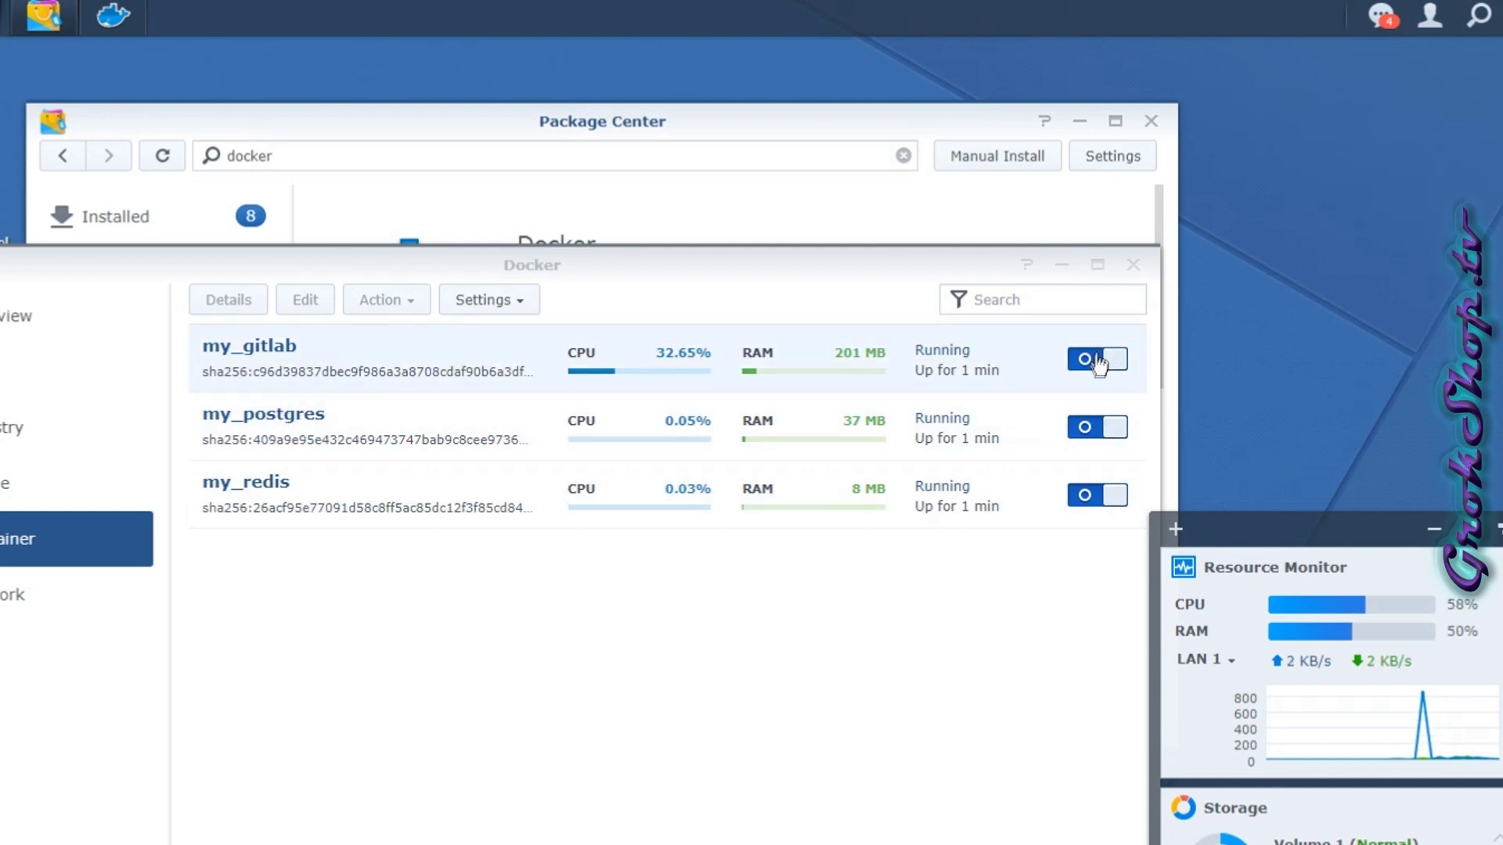
pyautogui.click(1097, 361)
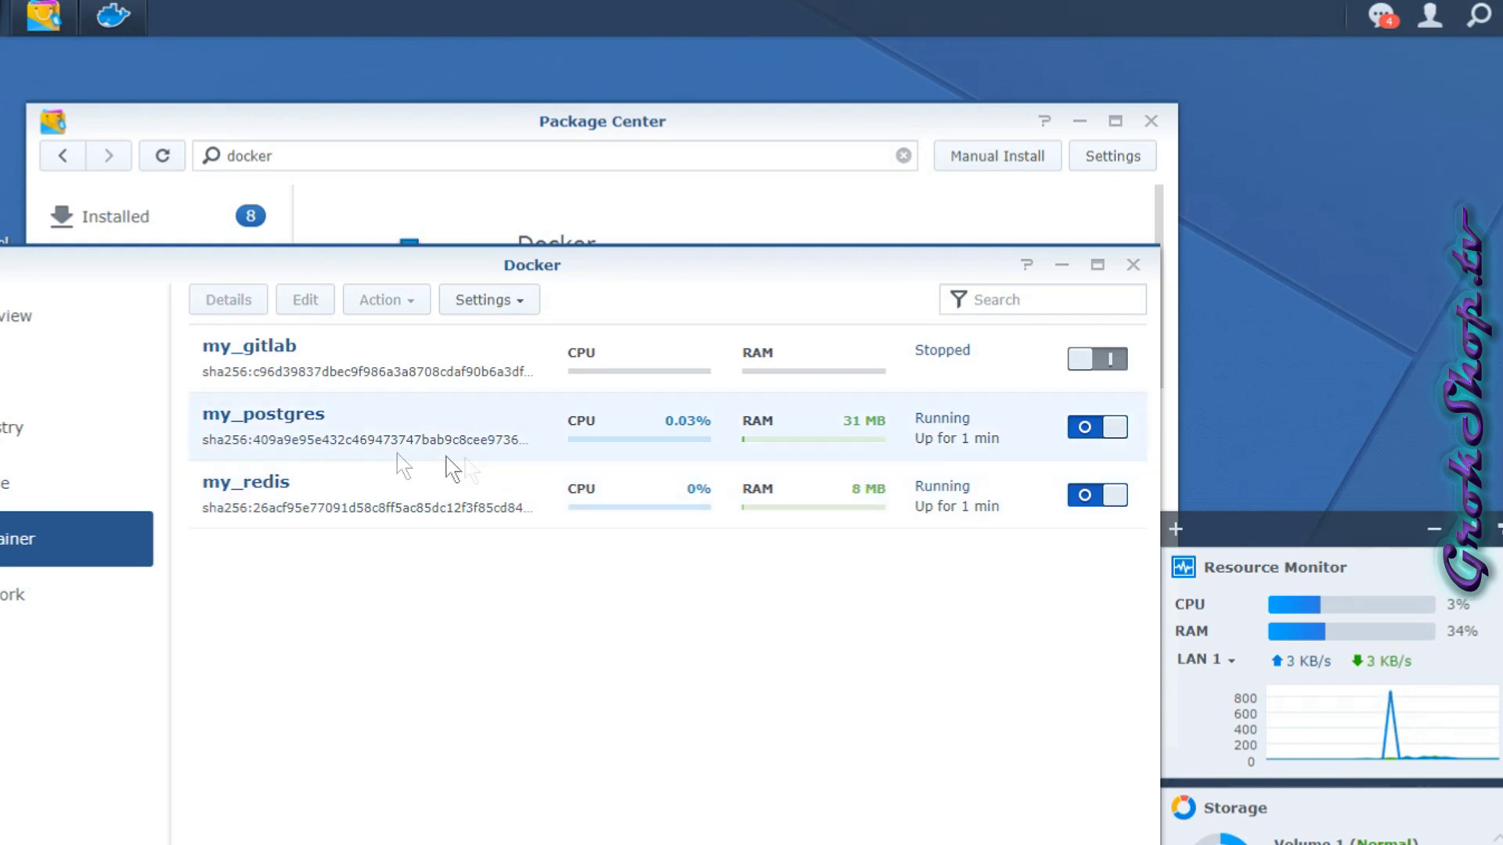
pyautogui.click(1103, 501)
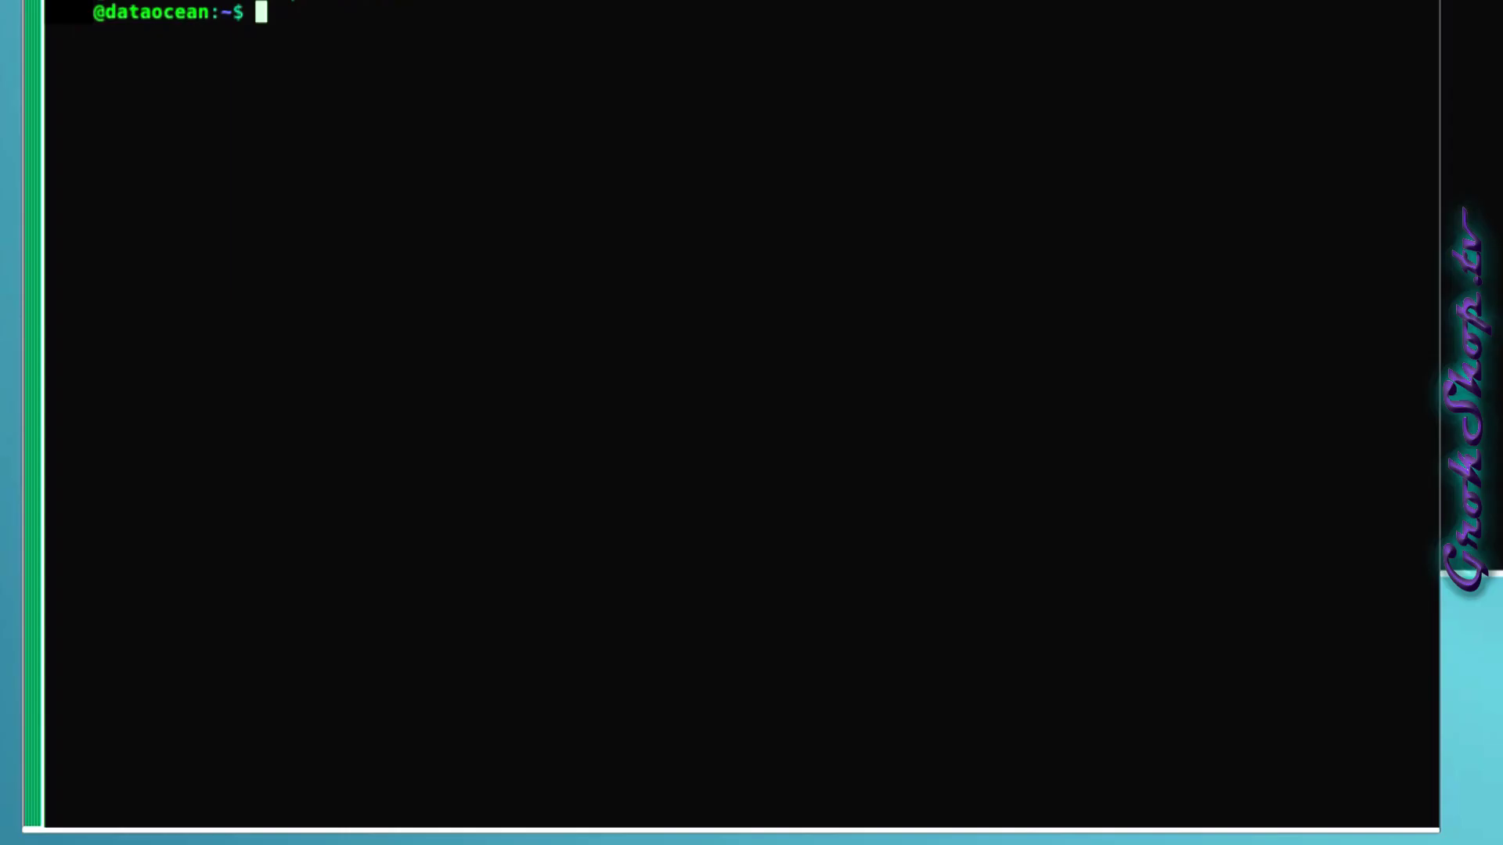
# Start psql as postgres and confirm the port setting, boot and reset values are 5432.
pyautogui.write('sudo -u postgres psql postgres')
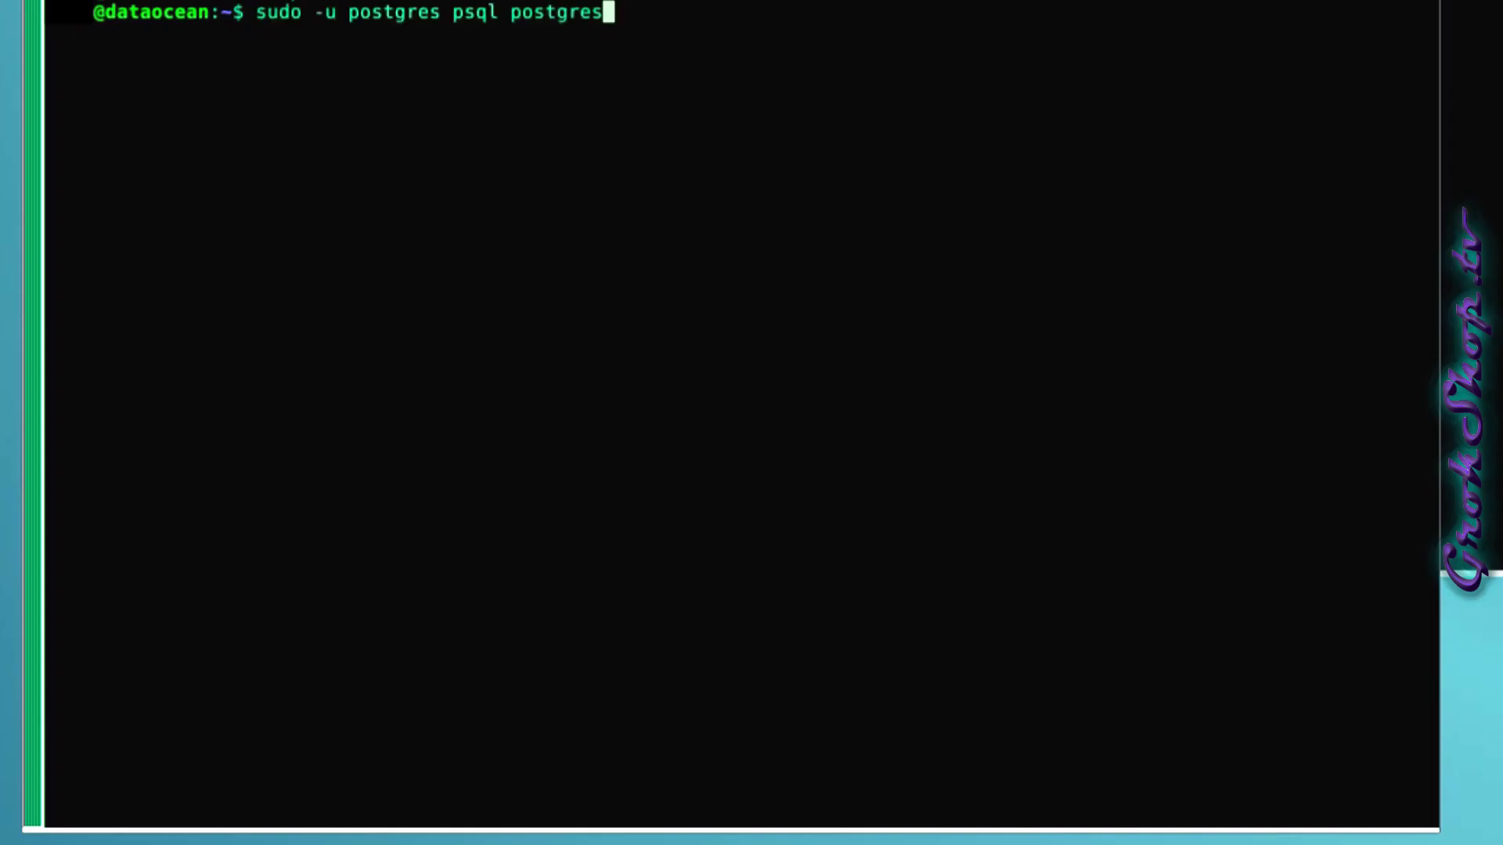
pyautogui.press('Return')
pyautogui.press('Return')
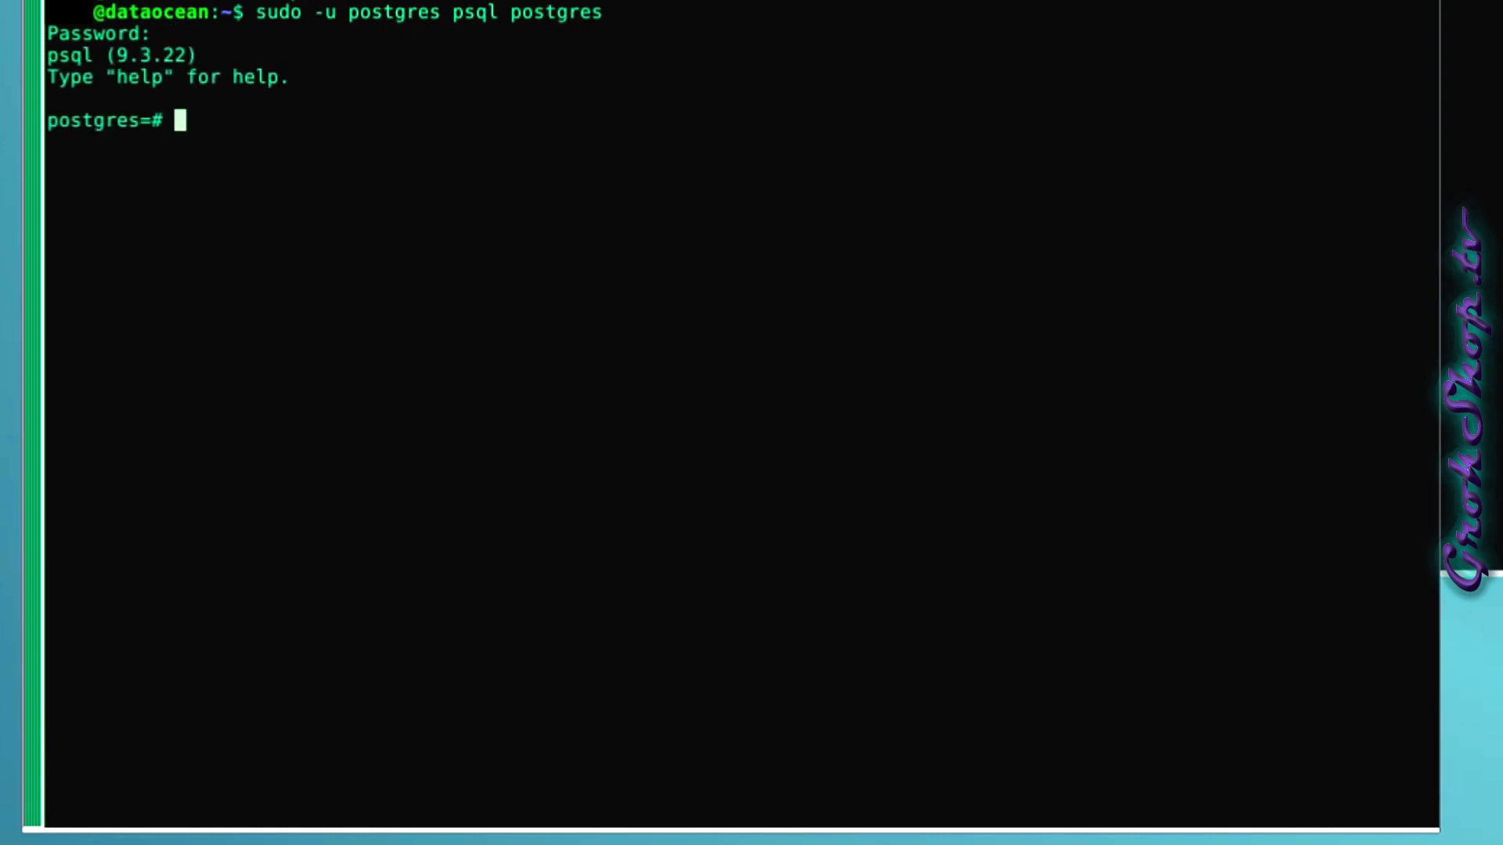
pyautogui.write('select * from ')
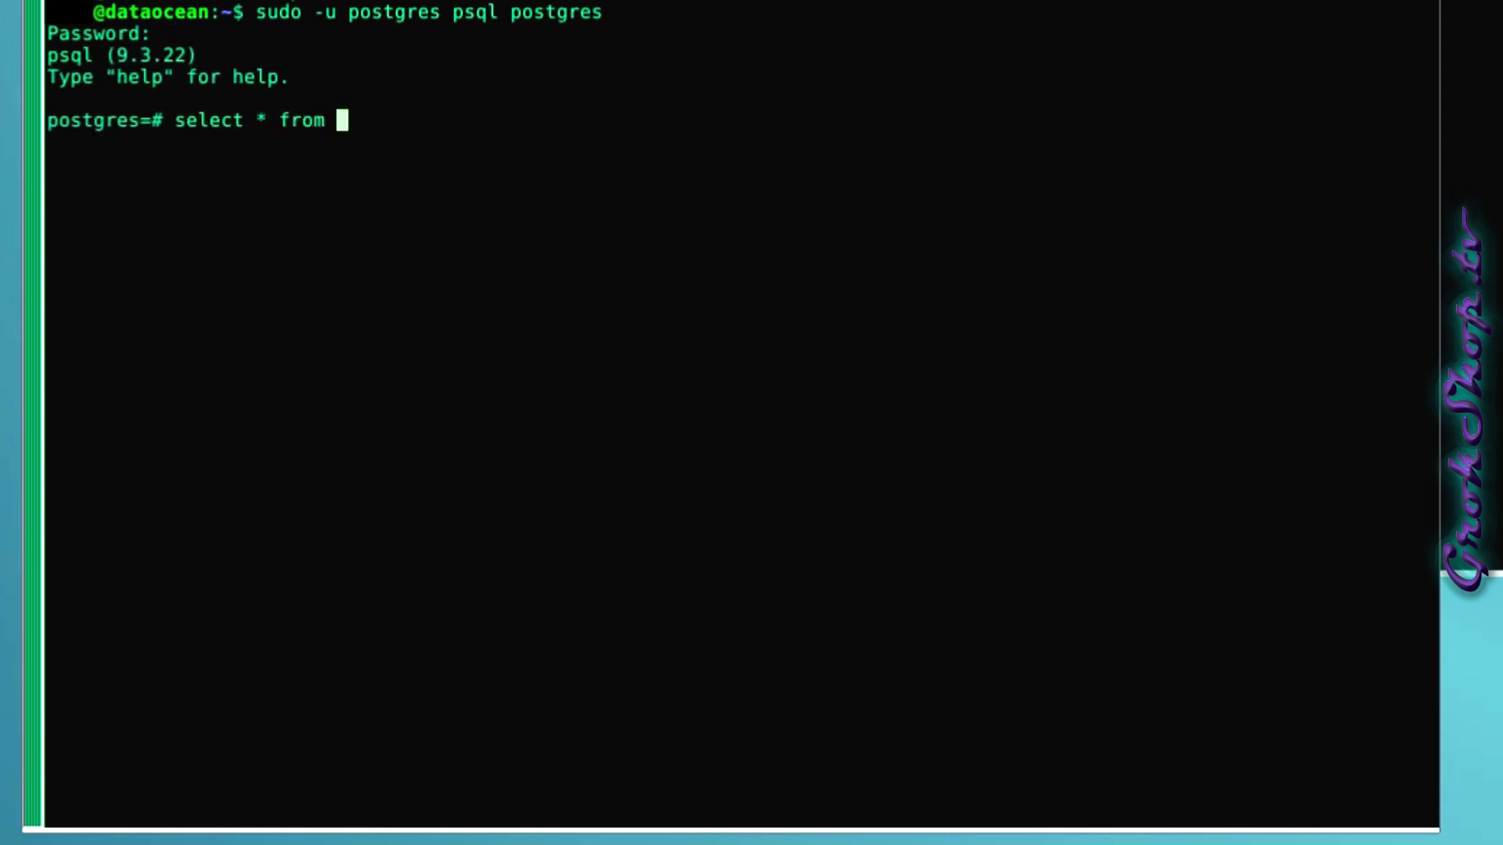
pyautogui.write('pg_settings ')
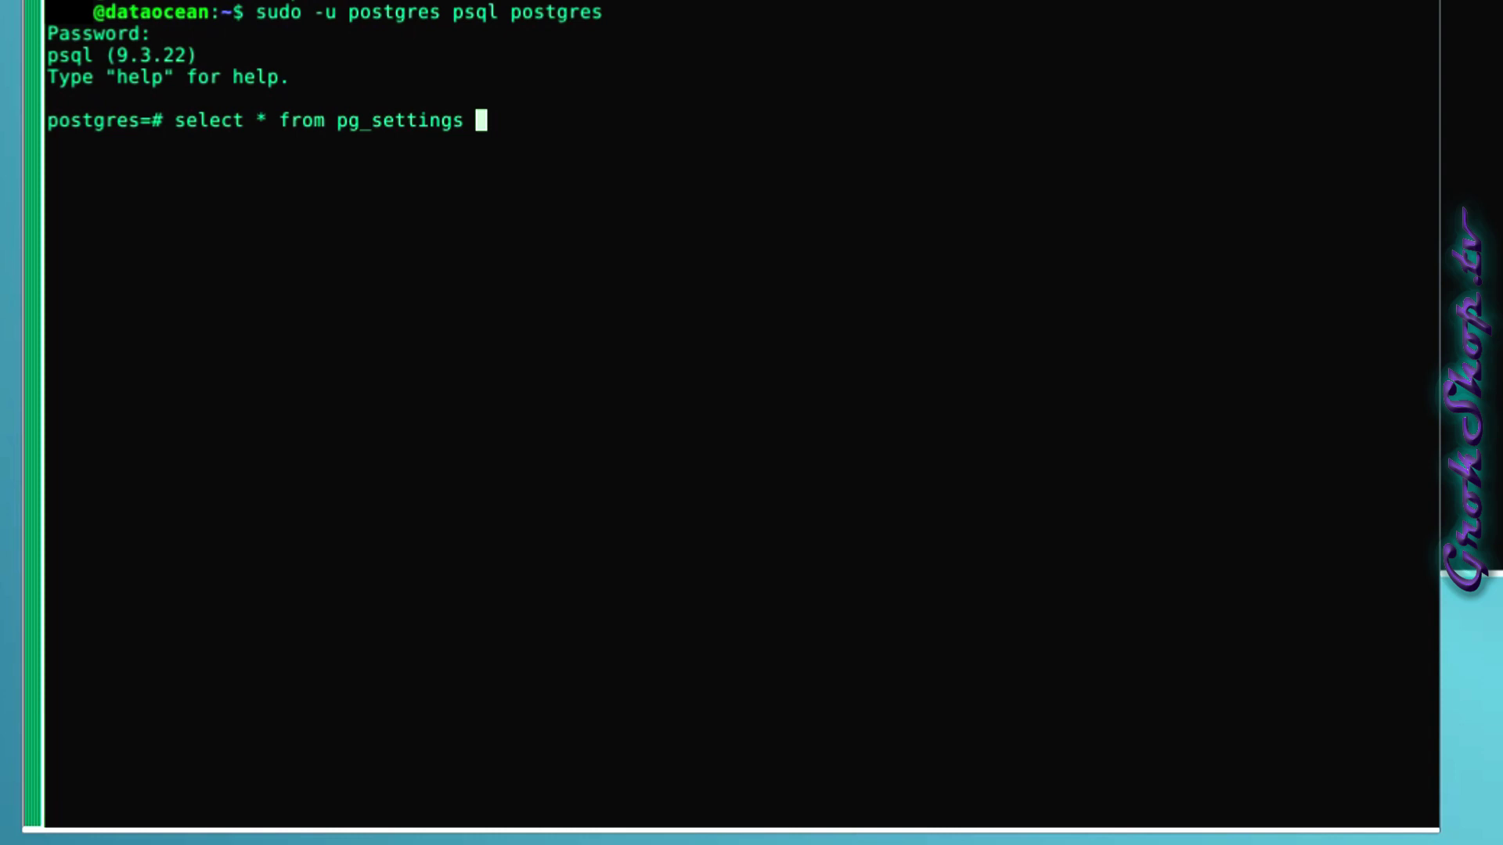
pyautogui.write("where name = 'port")
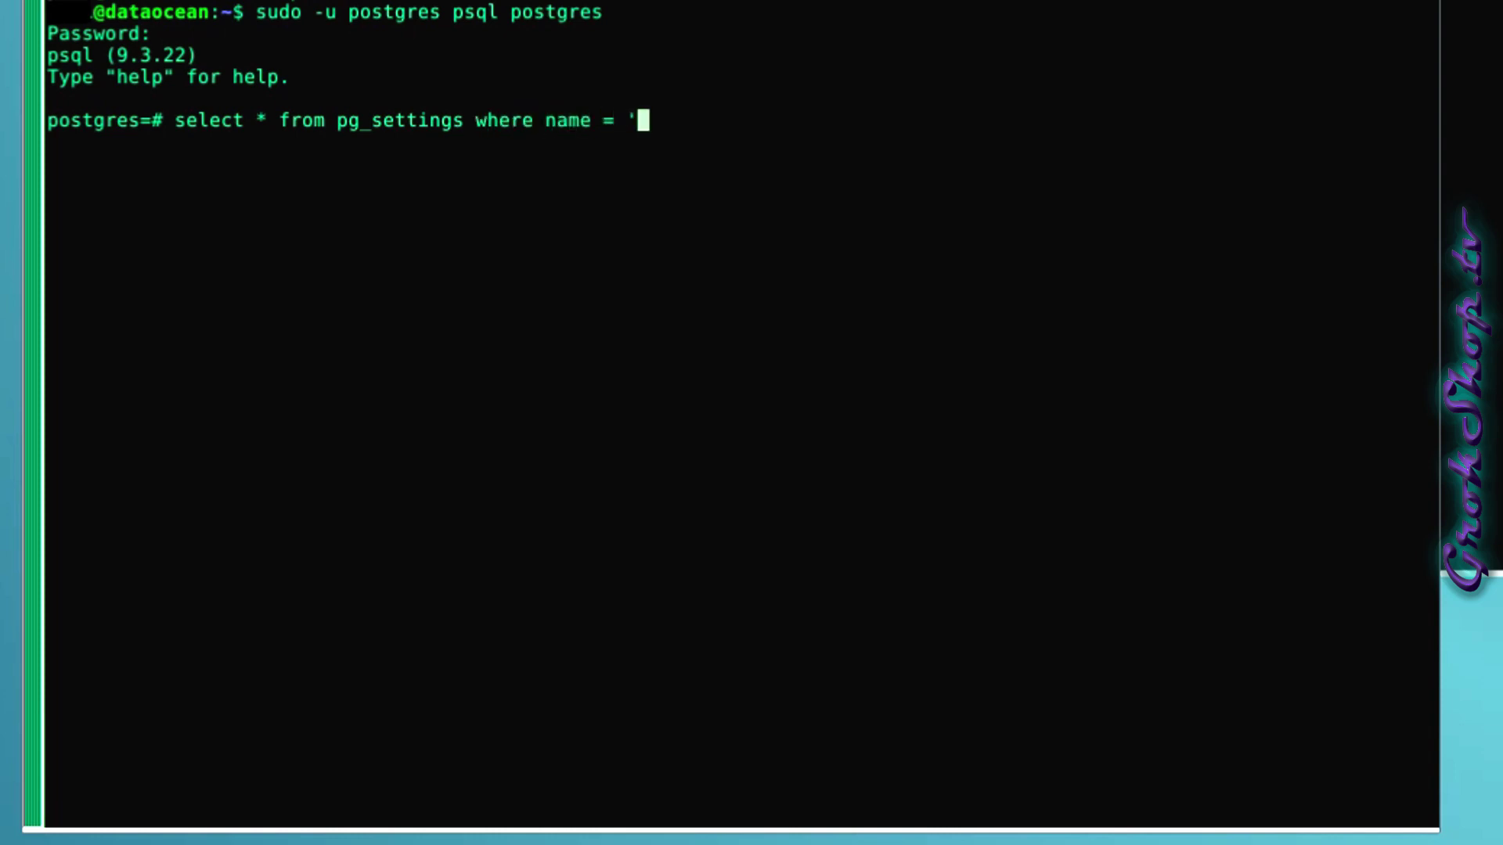
pyautogui.write("';")
pyautogui.press('Return')
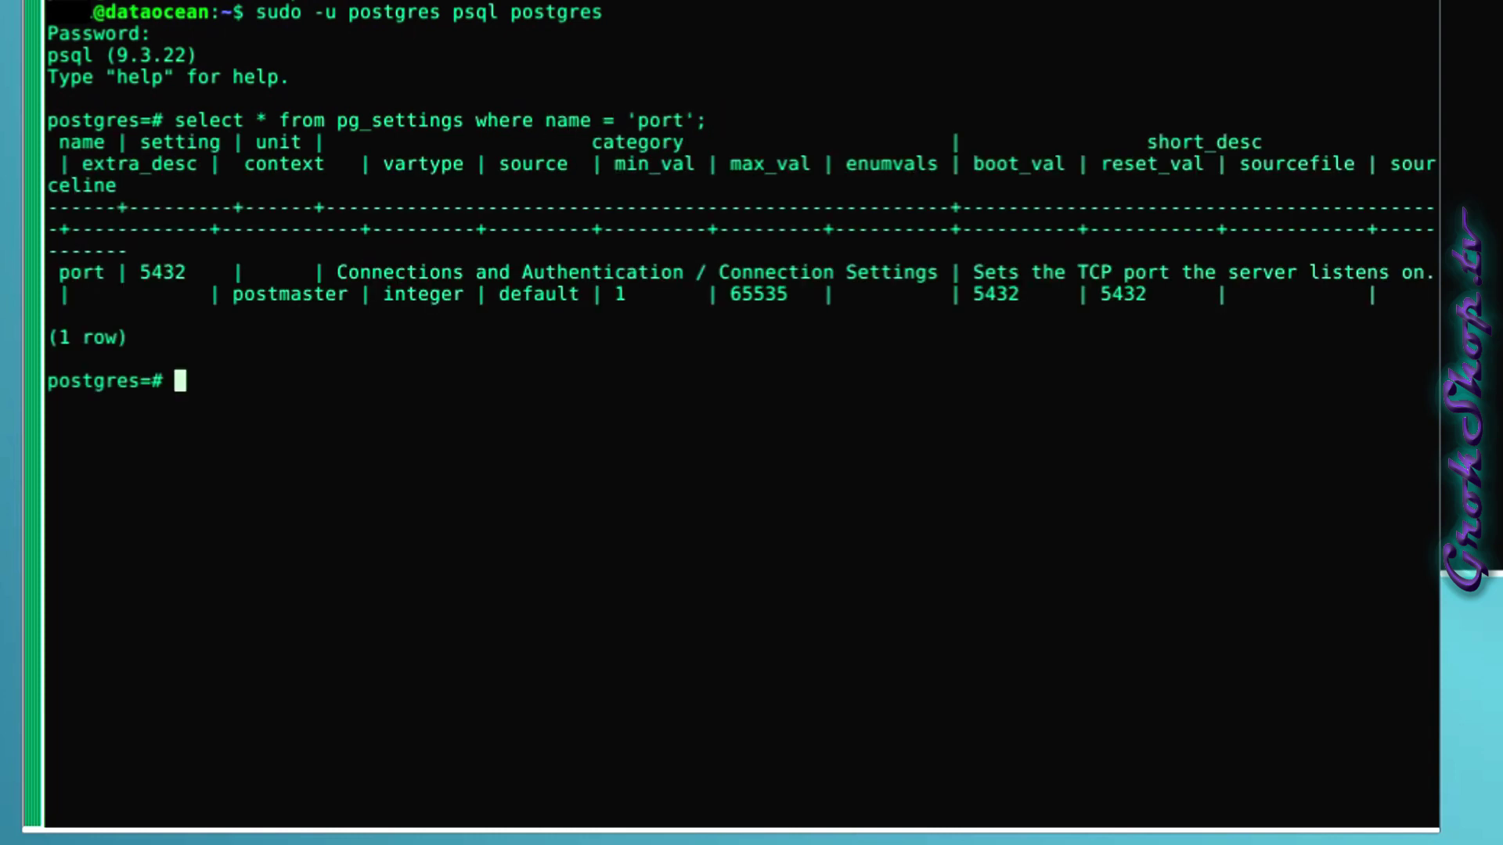
pyautogui.doubleClick(162, 272)
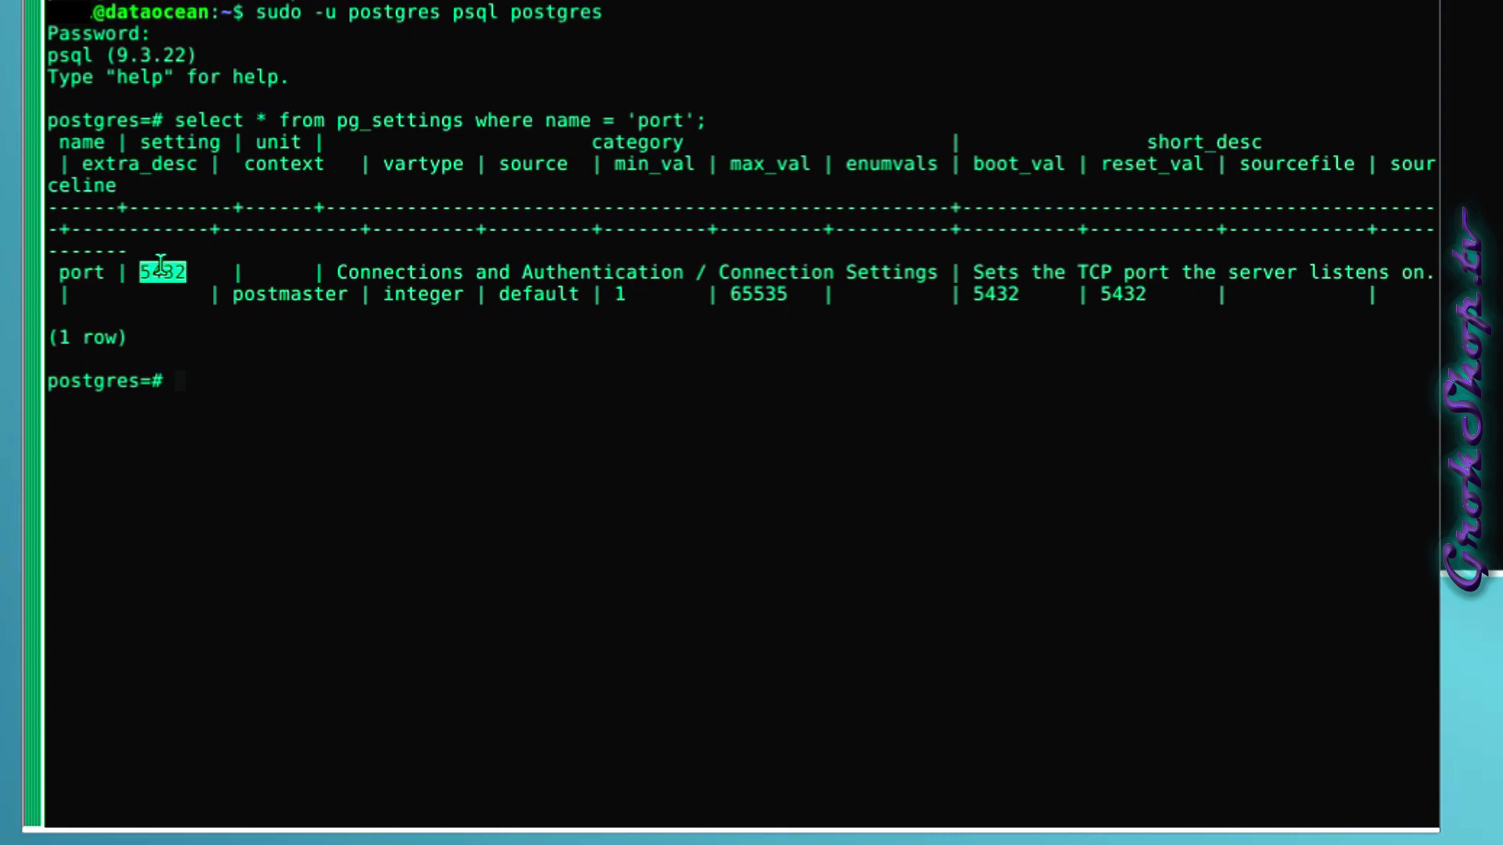
pyautogui.doubleClick(996, 294)
pyautogui.doubleClick(1123, 295)
# List the non-template databases: postgres, mediaserver, notestation and synodrive.
pyautogui.click(376, 409)
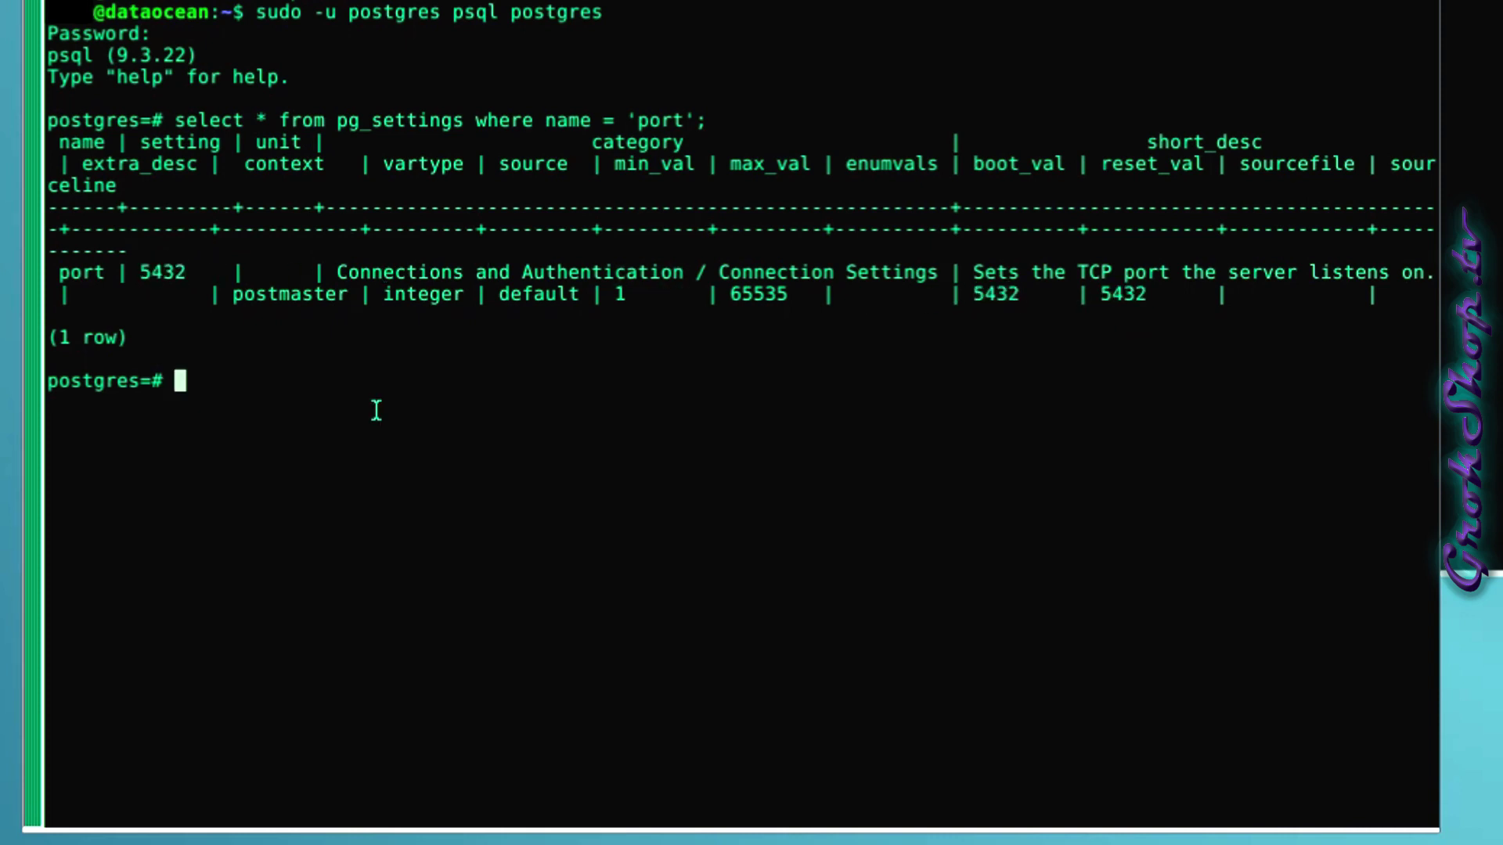
pyautogui.write('SELECT datname FROM pg_database WHERE datistemplate = false;')
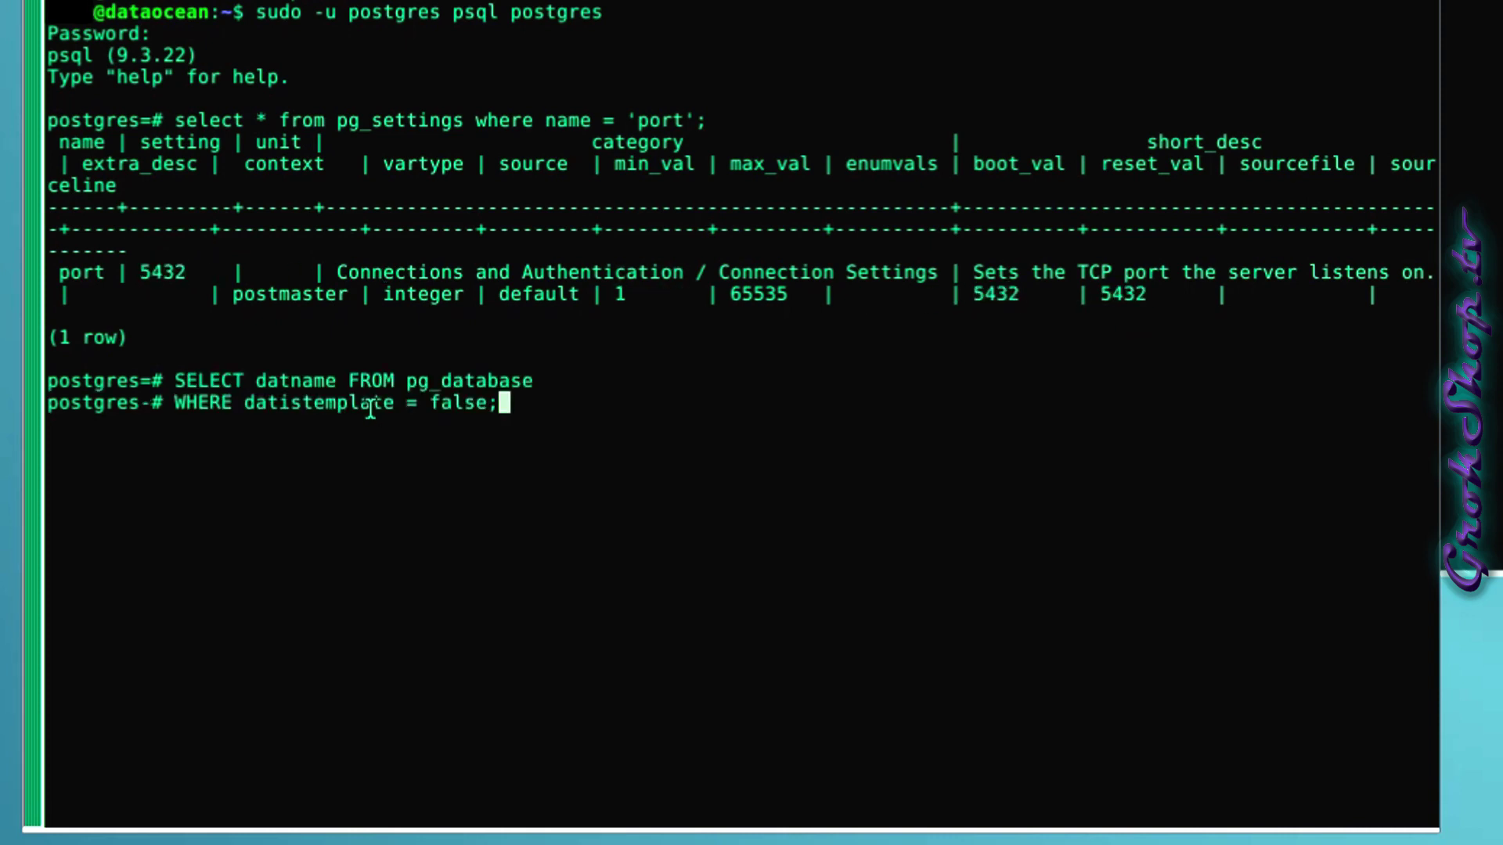
pyautogui.press('Return')
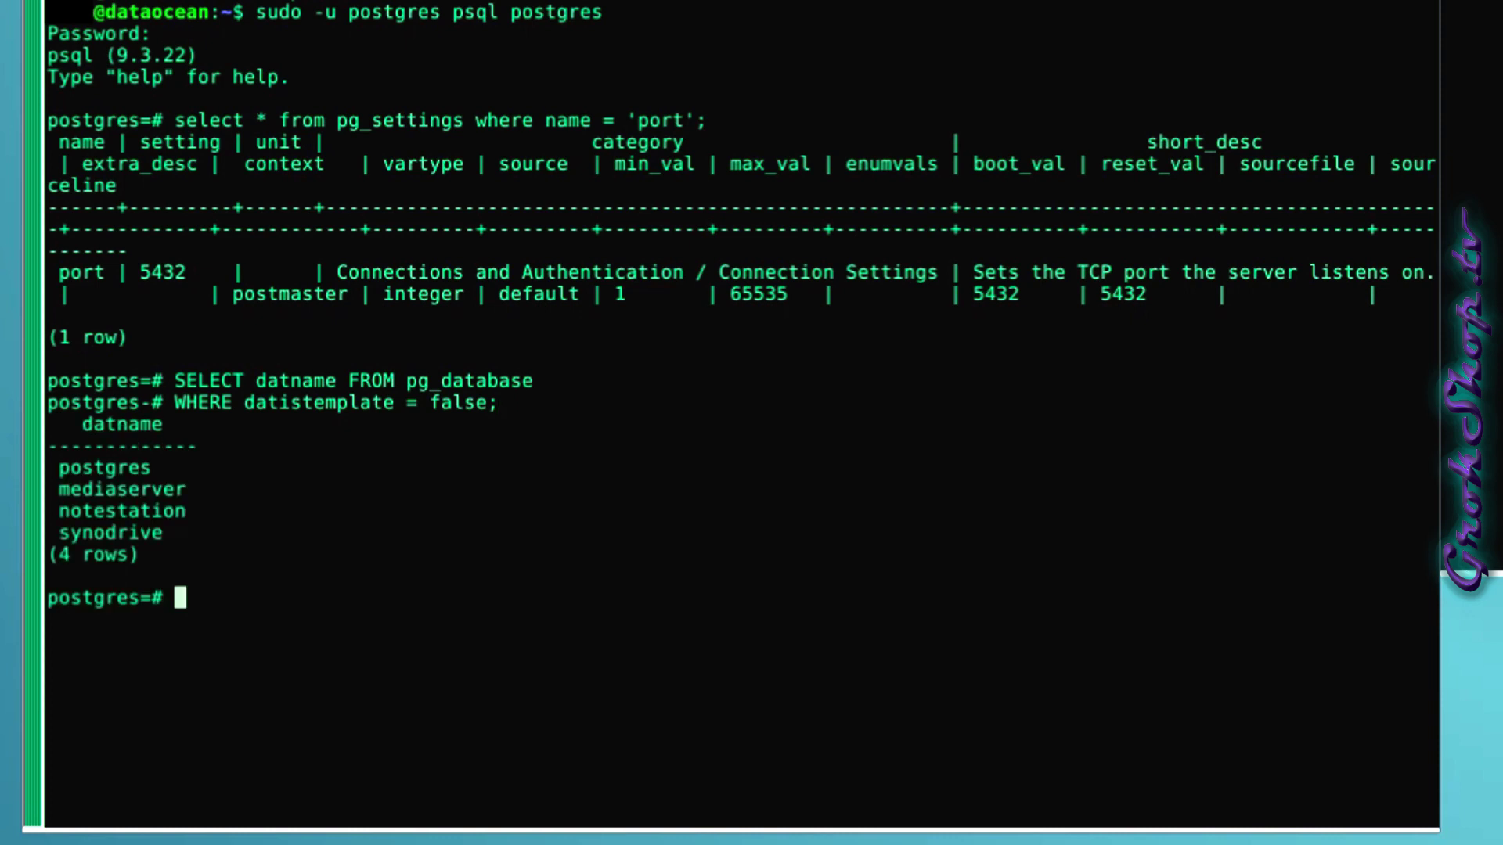
# Show the server version, PostgreSQL 9.3.22, then type an SSH command for 192.168.1.100.
pyautogui.write('select ')
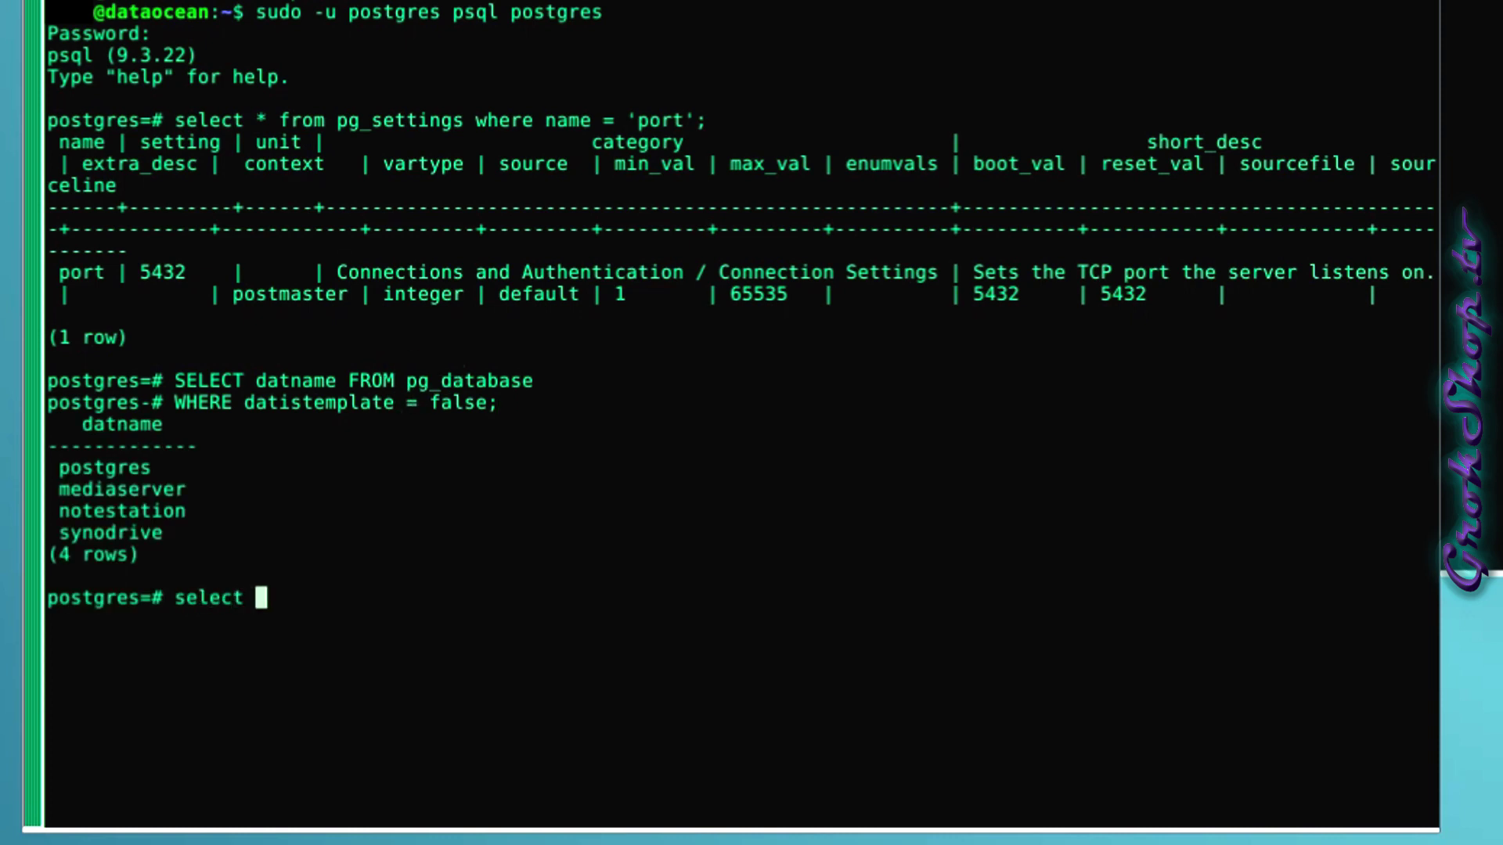
pyautogui.write('version();')
pyautogui.press('Return')
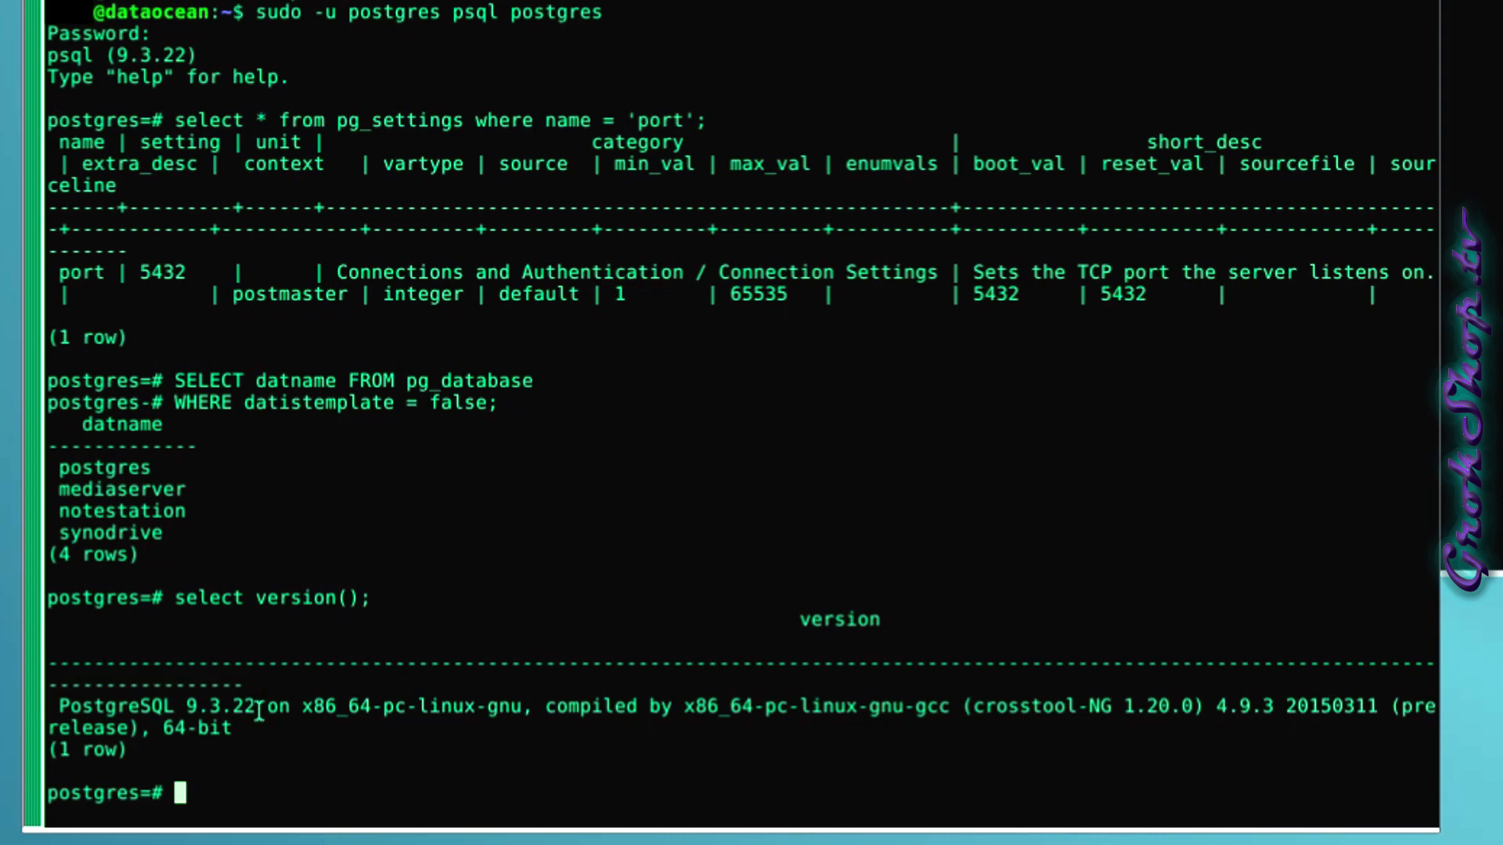
pyautogui.moveTo(256, 706); pyautogui.dragTo(55, 707)
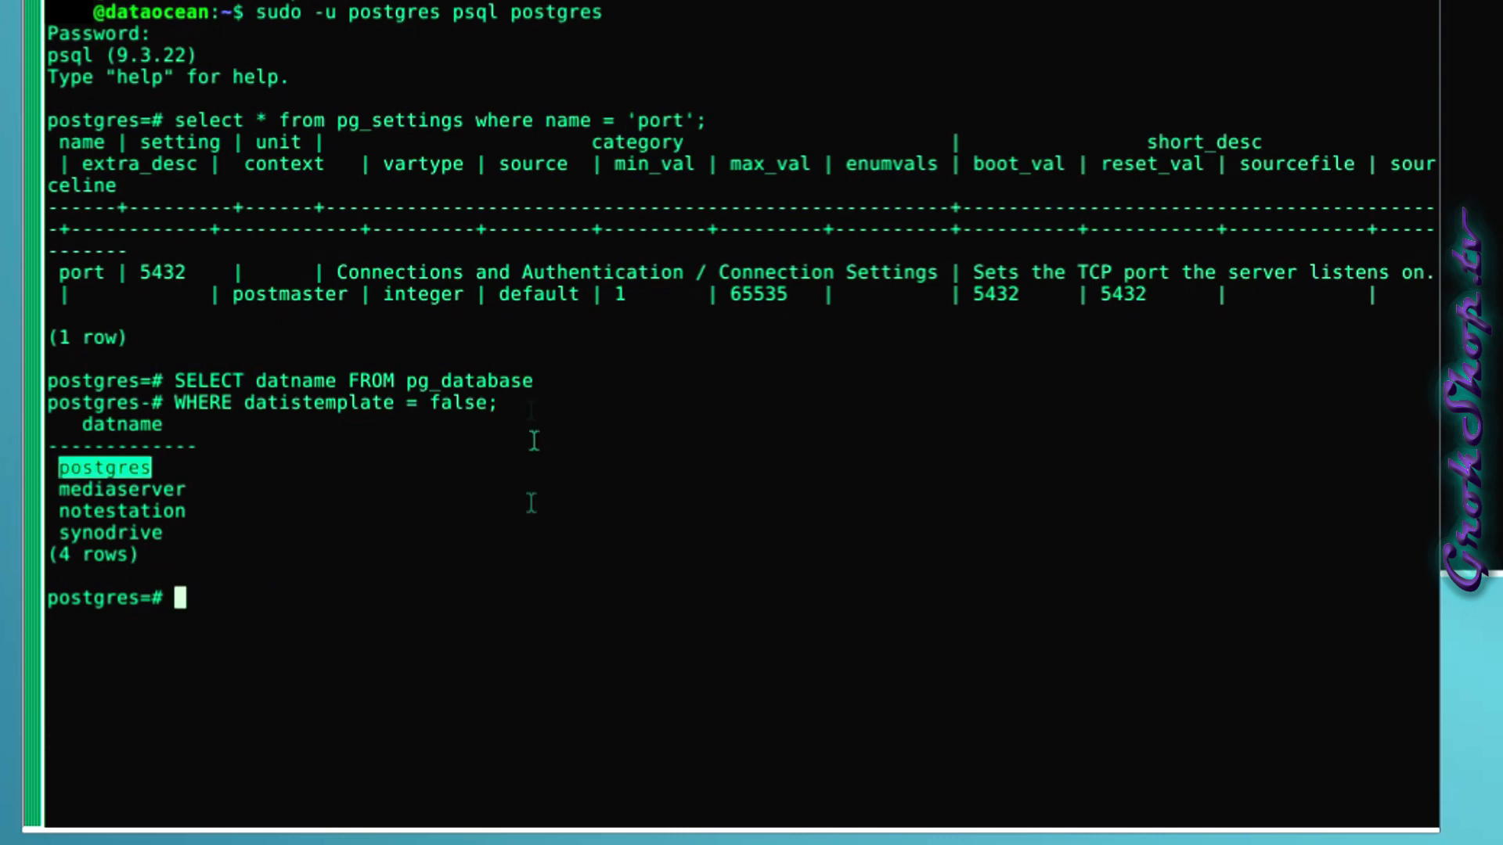
pyautogui.write('ssh')
pyautogui.write(' admin@')
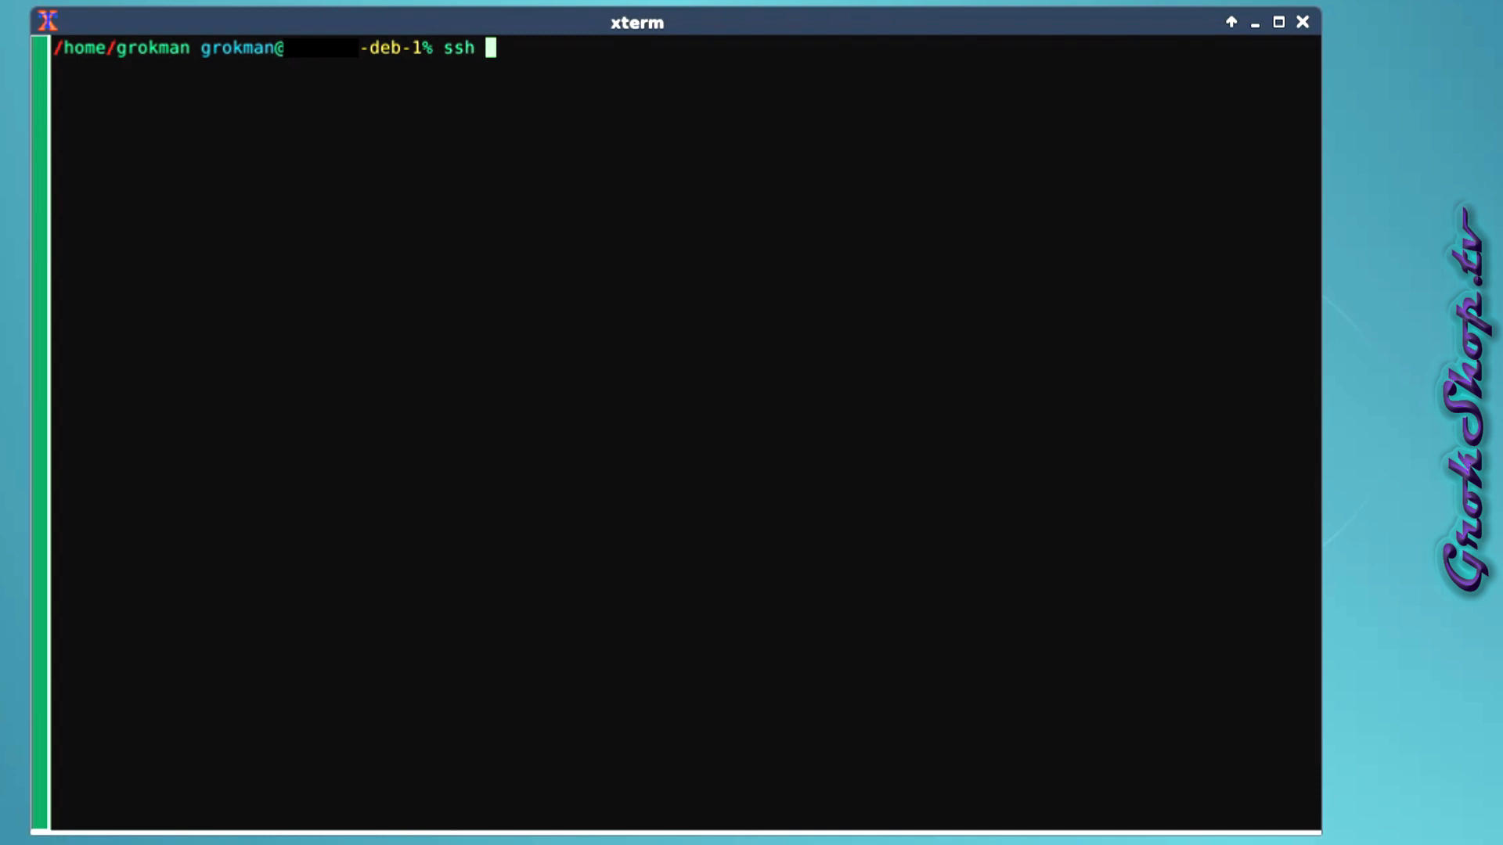
pyautogui.write('192')
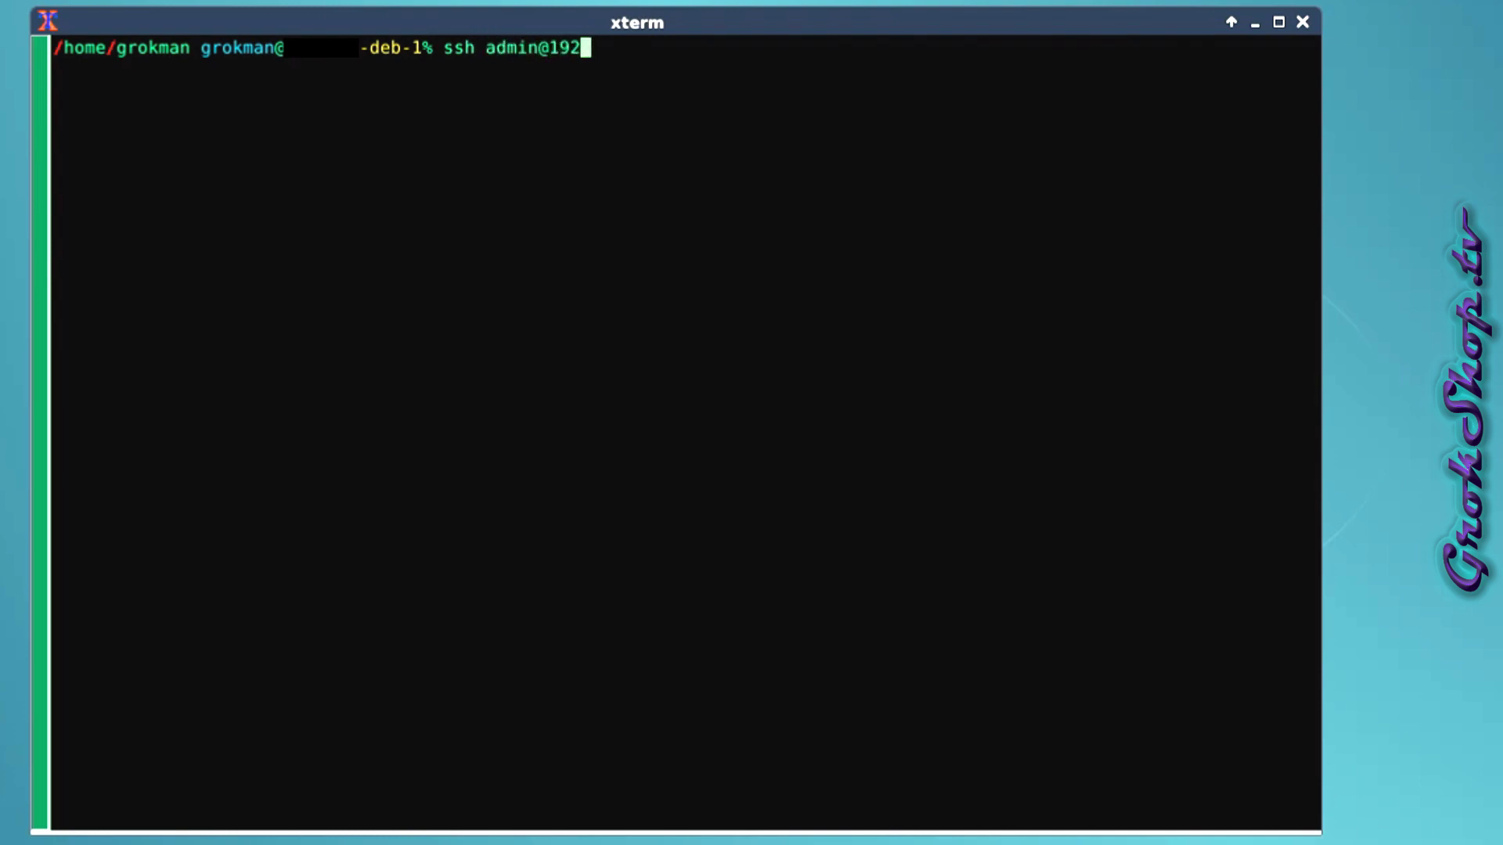
pyautogui.write('.168.1.100')
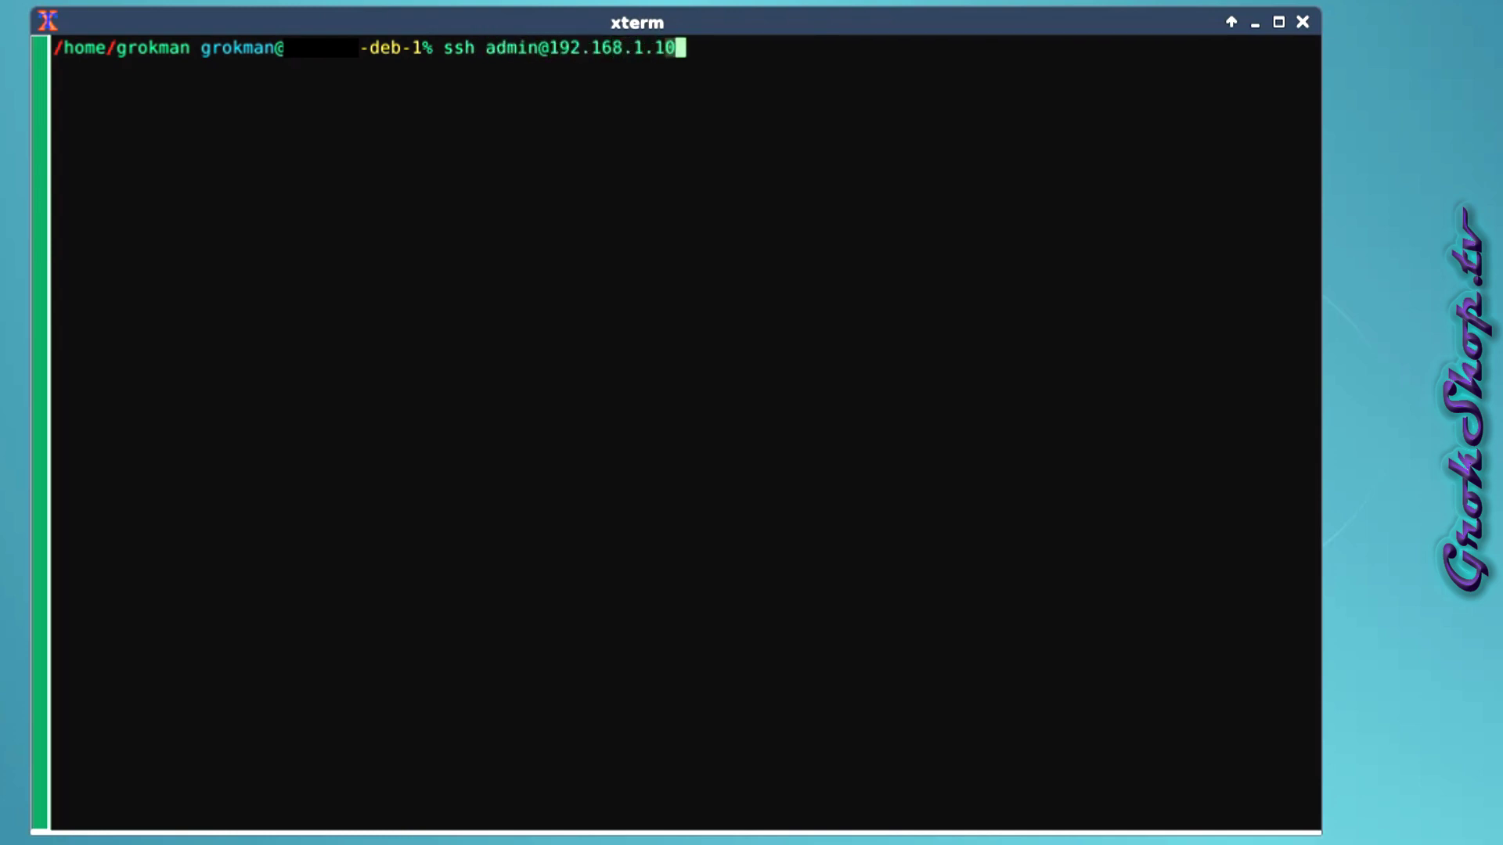
# Log in to the NAS over SSH and switch to a root shell with sudo -i.
pyautogui.press('Return')
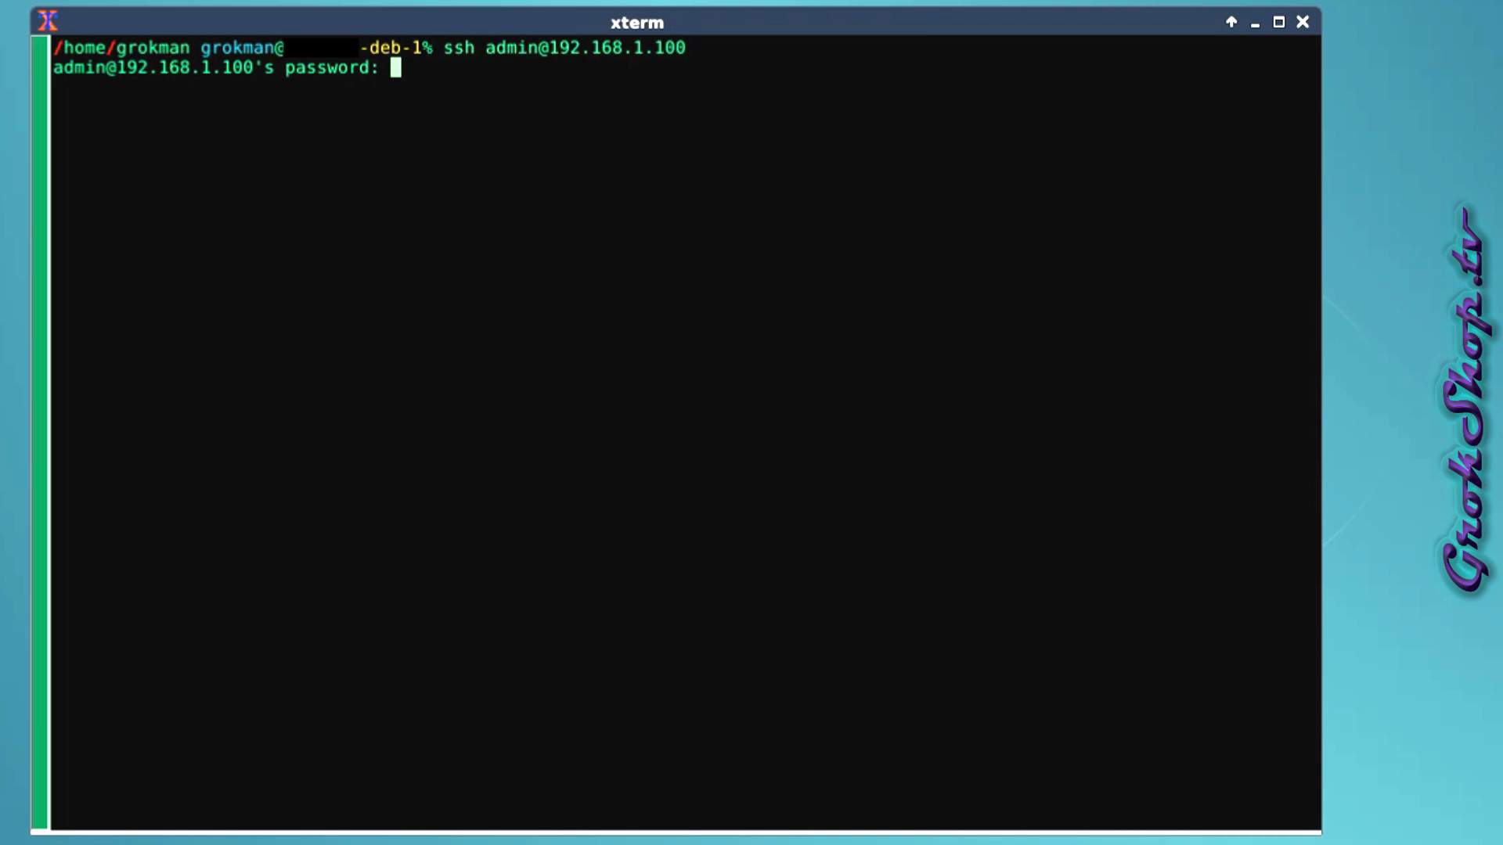
pyautogui.press('Return')
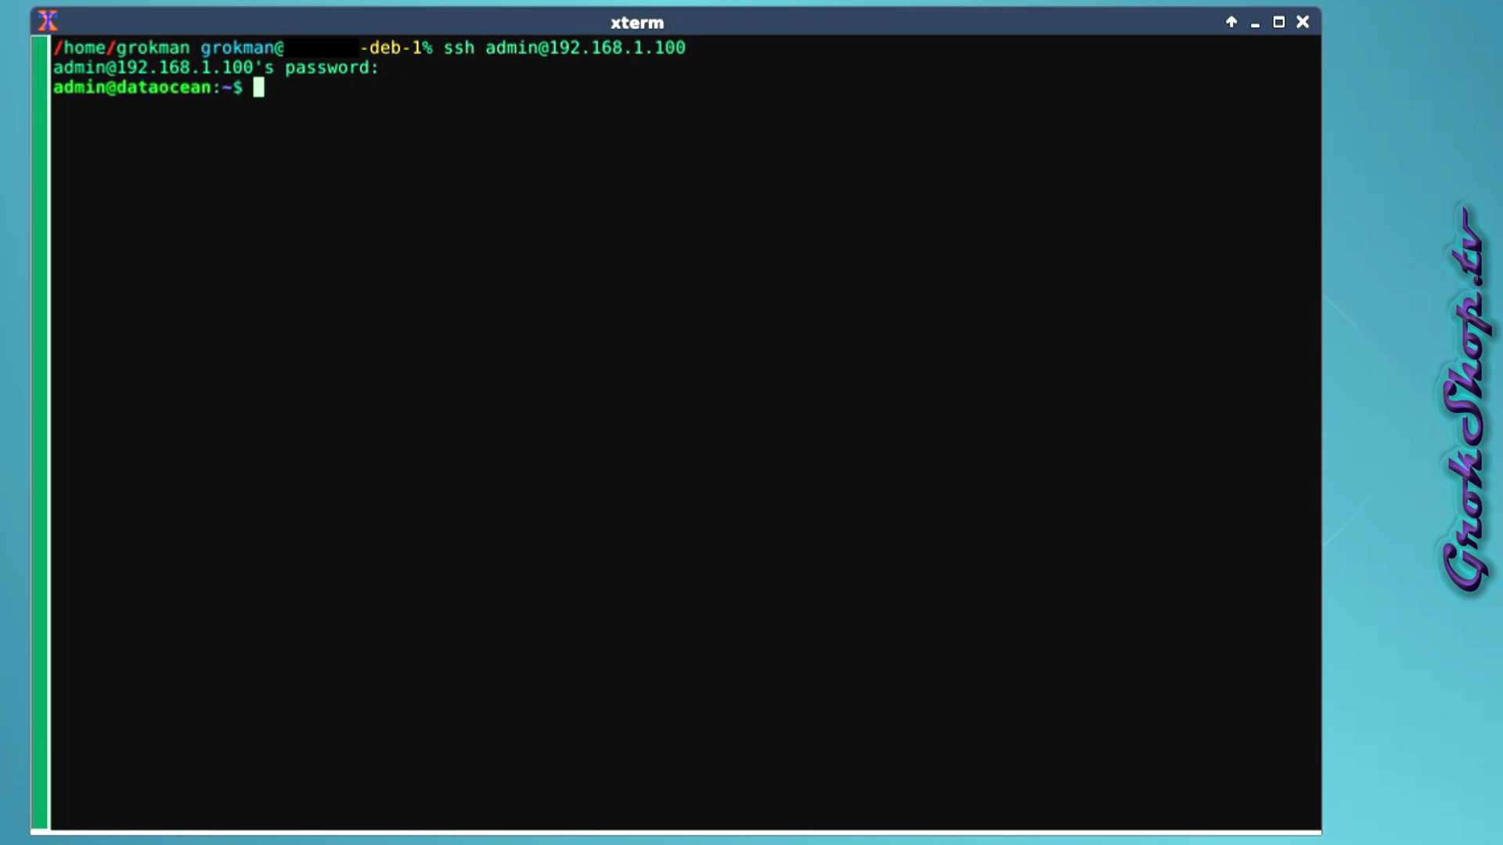
pyautogui.write('sudo -i')
pyautogui.press('Return')
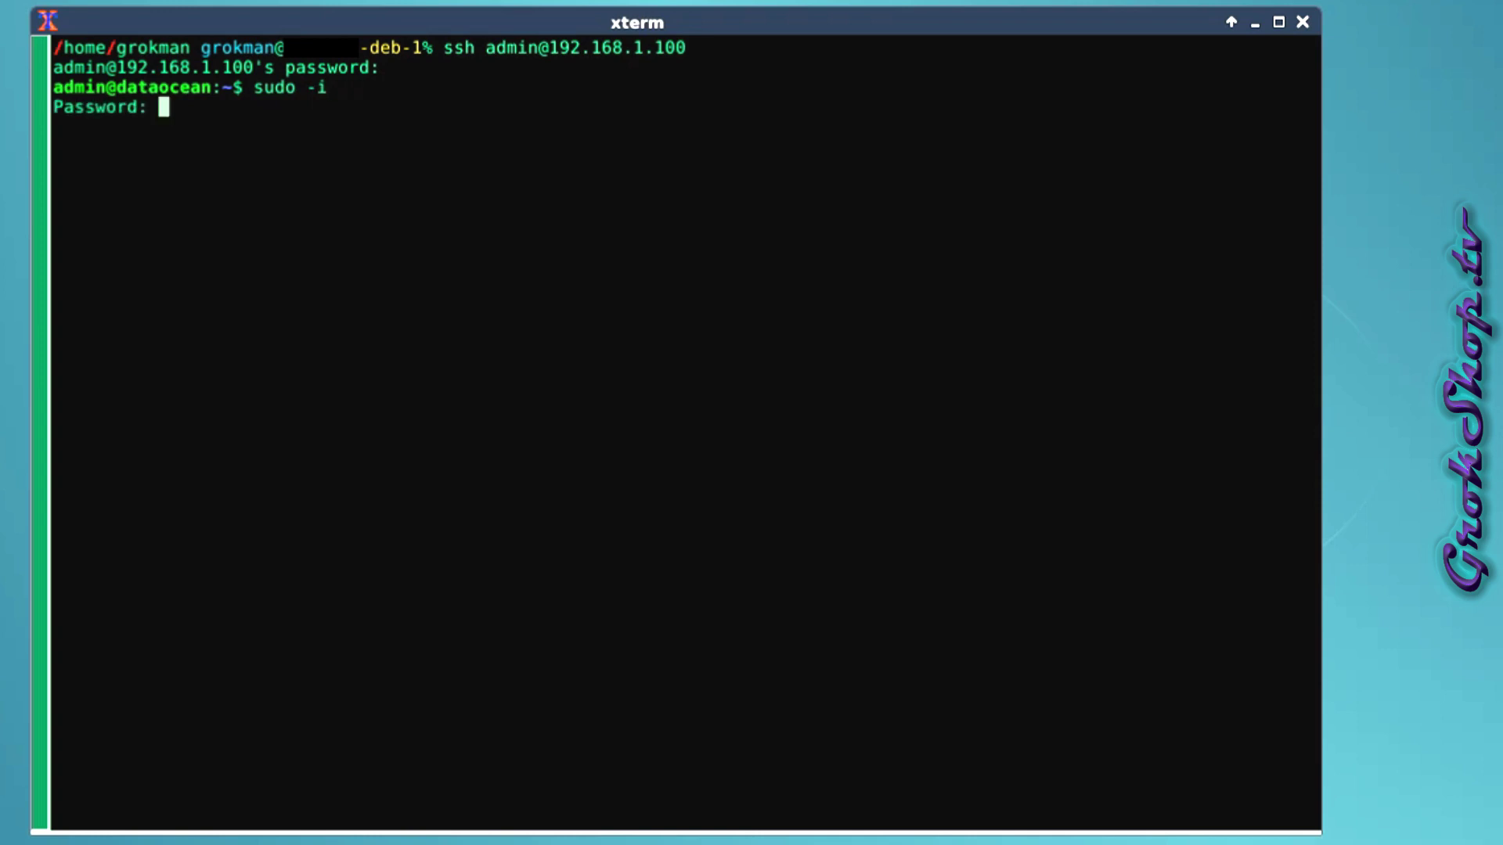
pyautogui.press('Return')
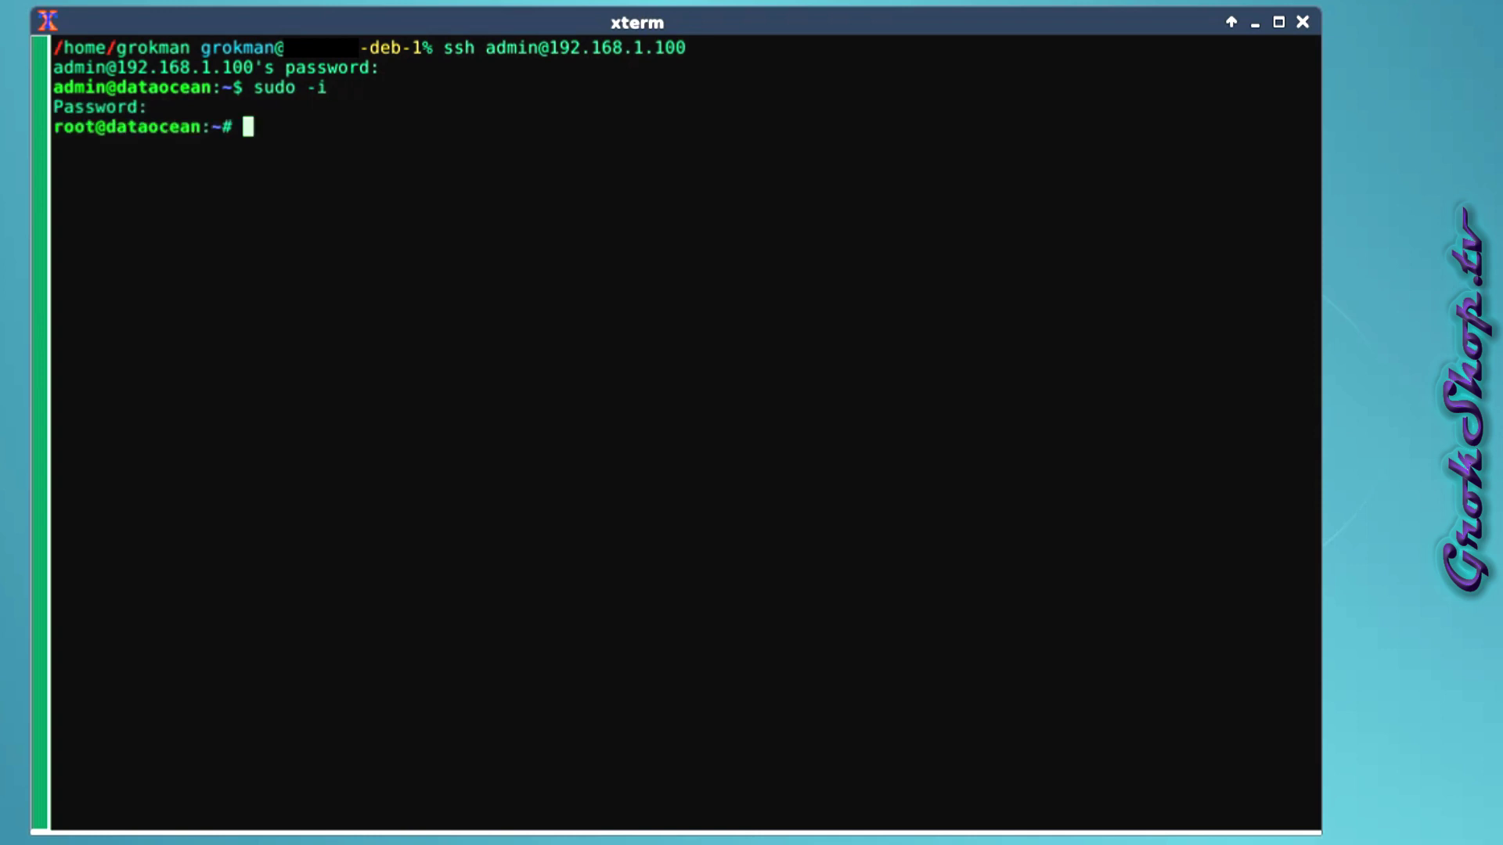
# Change into the /volume1/docker/manualGitlab/compose/gitlab folder.
pyautogui.write('cd /vol')
pyautogui.press('Tab')
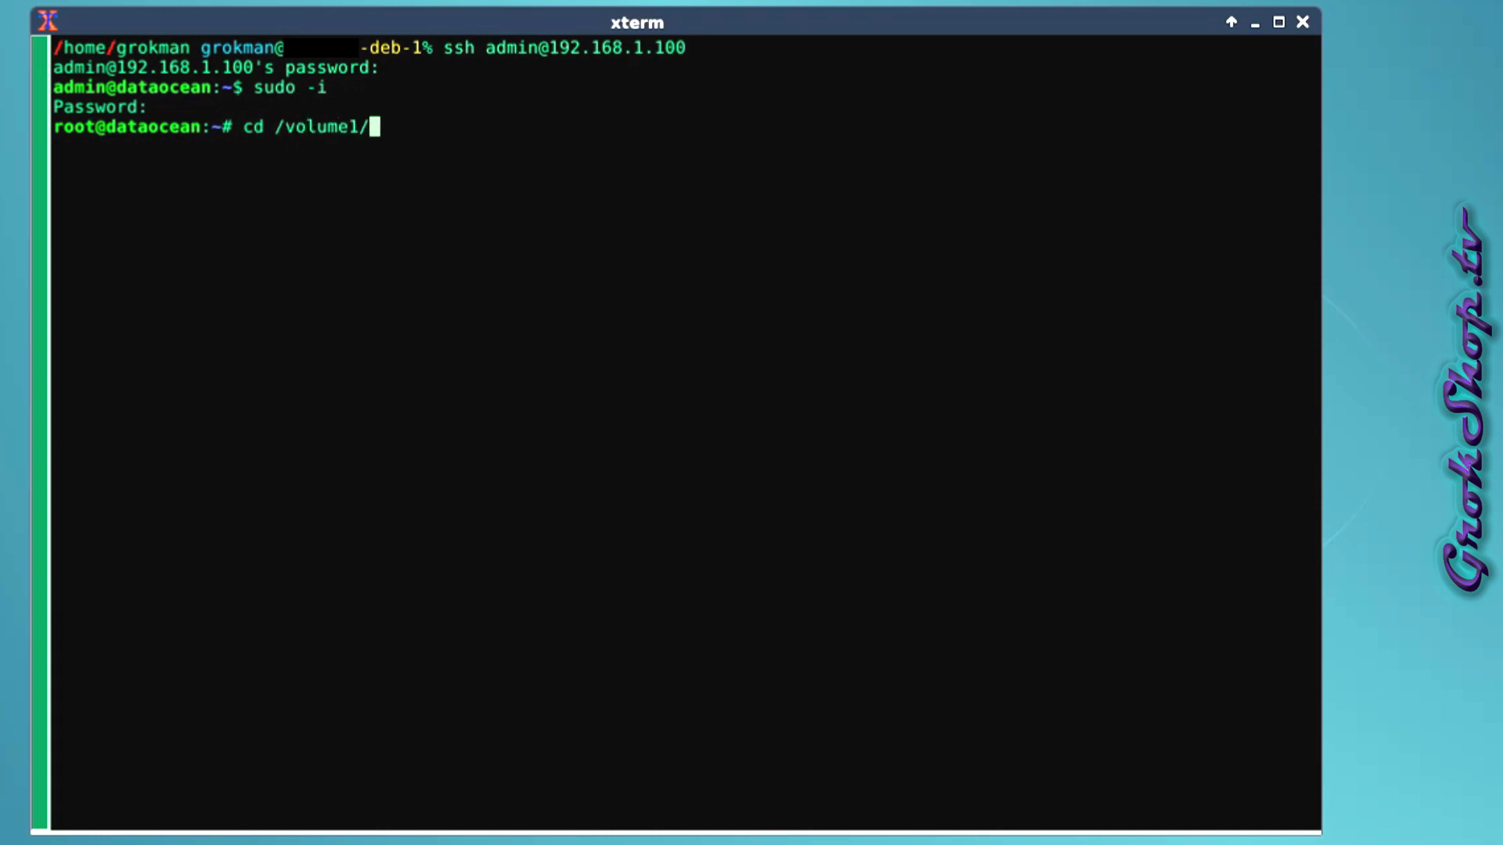
pyautogui.write('dock')
pyautogui.press('Tab')
pyautogui.write('man')
pyautogui.press('Tab')
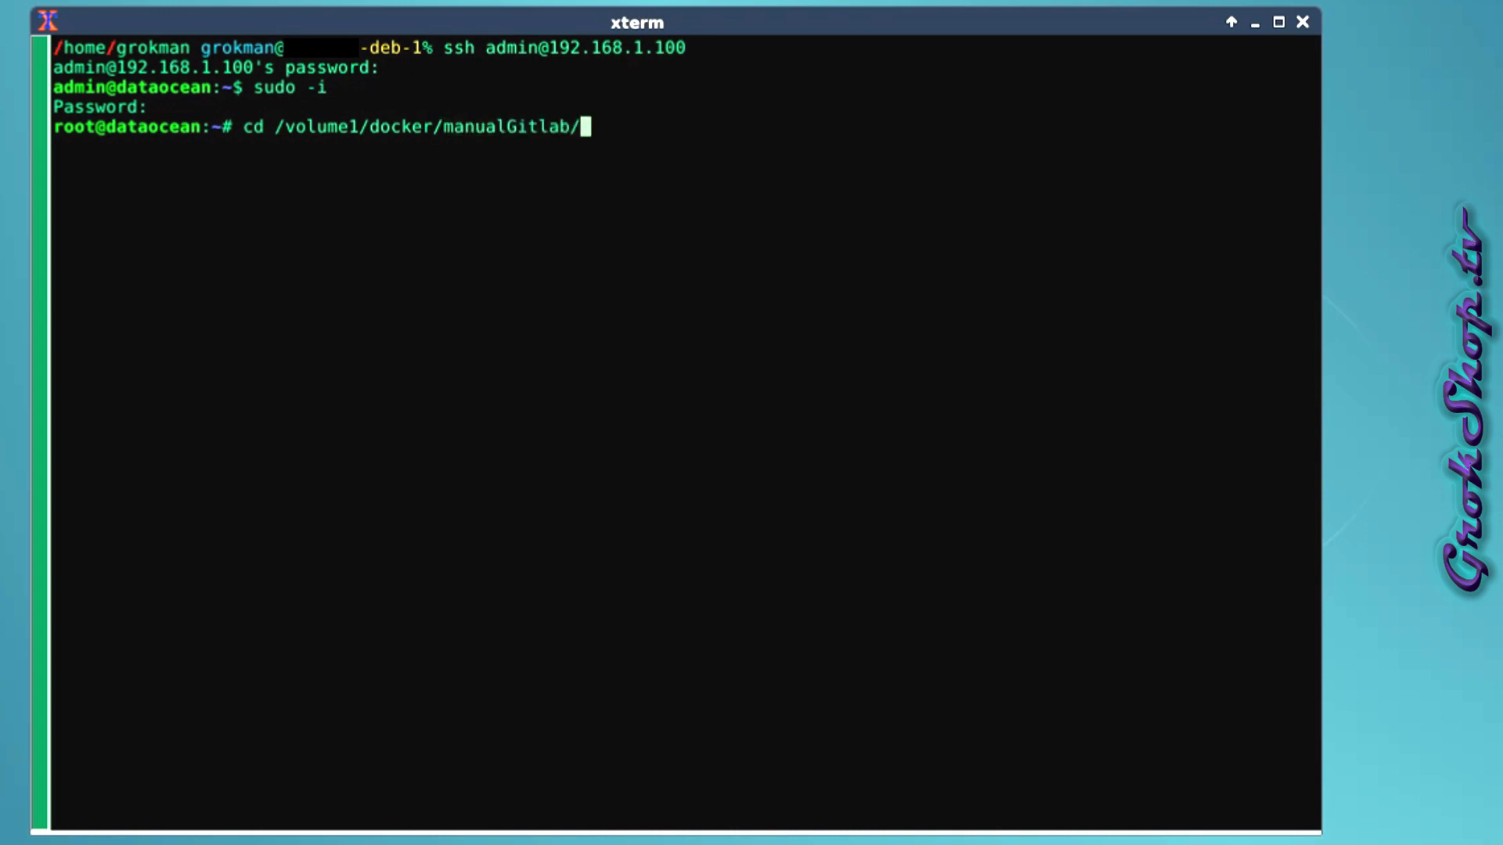
pyautogui.write('comp')
pyautogui.press('Tab')
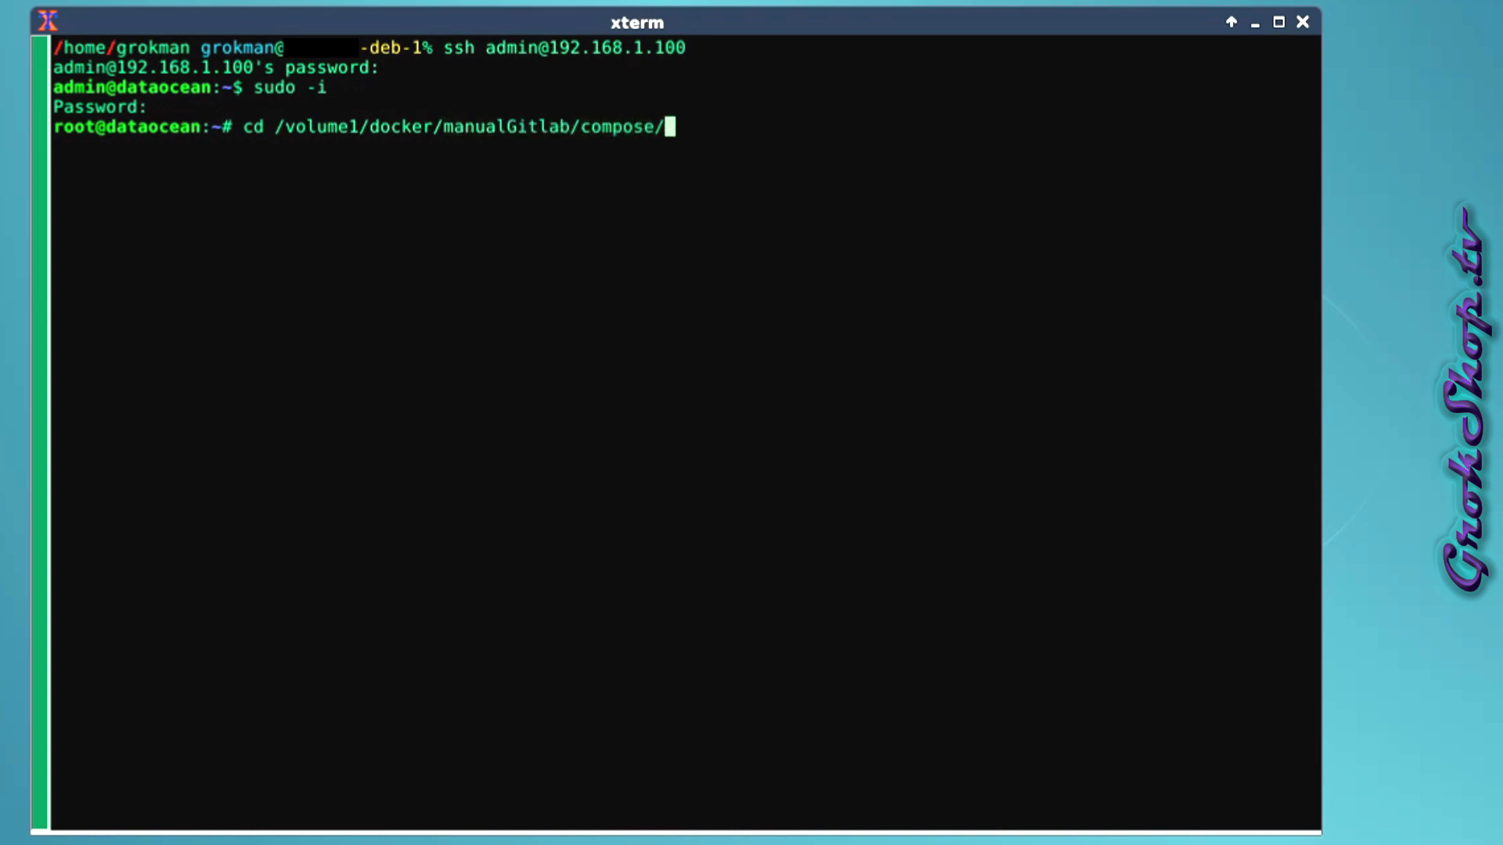
pyautogui.write('git')
pyautogui.press('Tab')
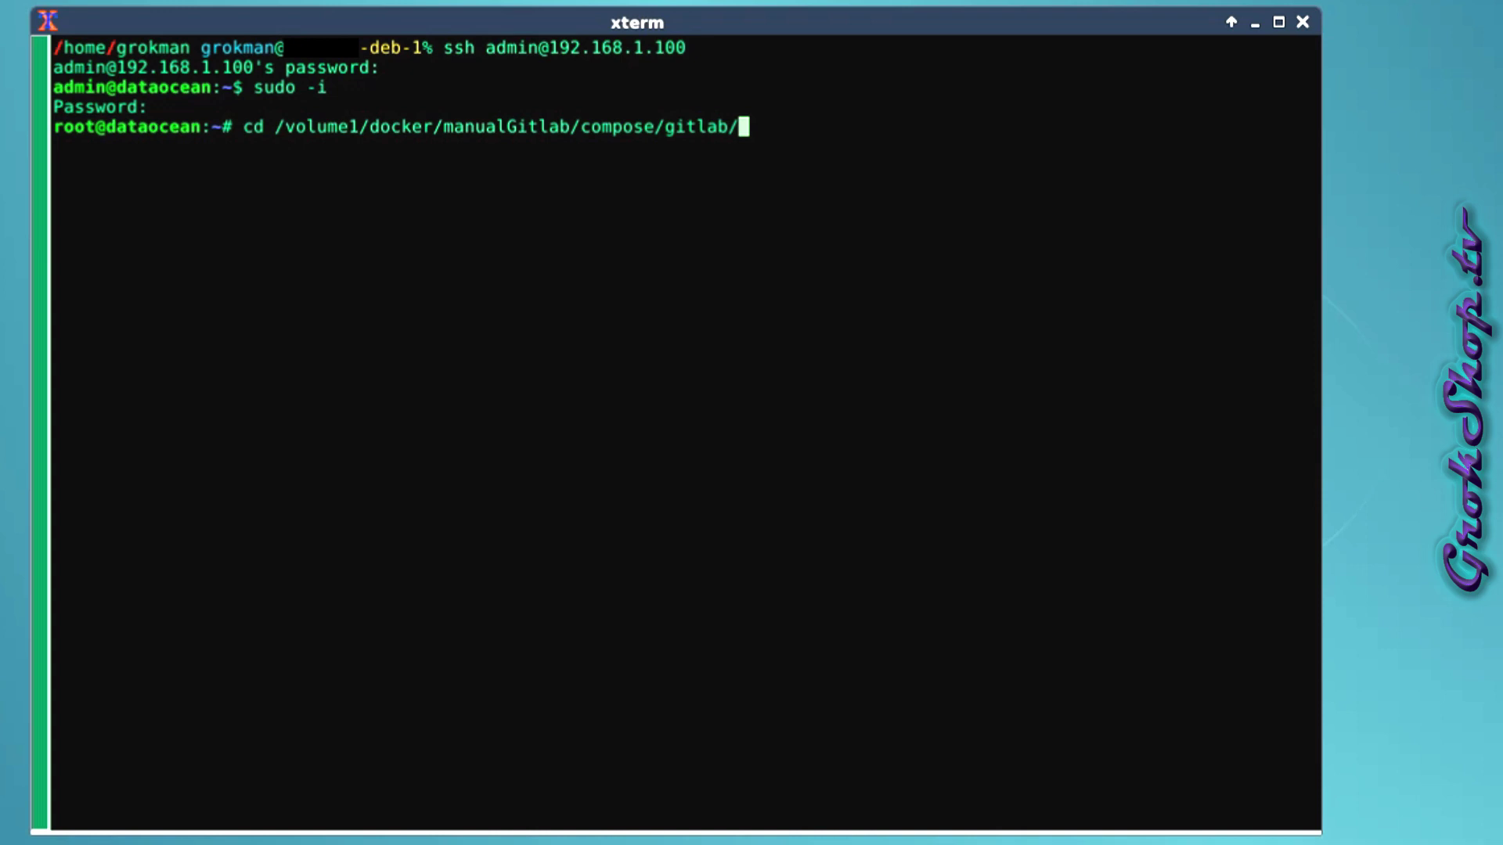
pyautogui.press('Return')
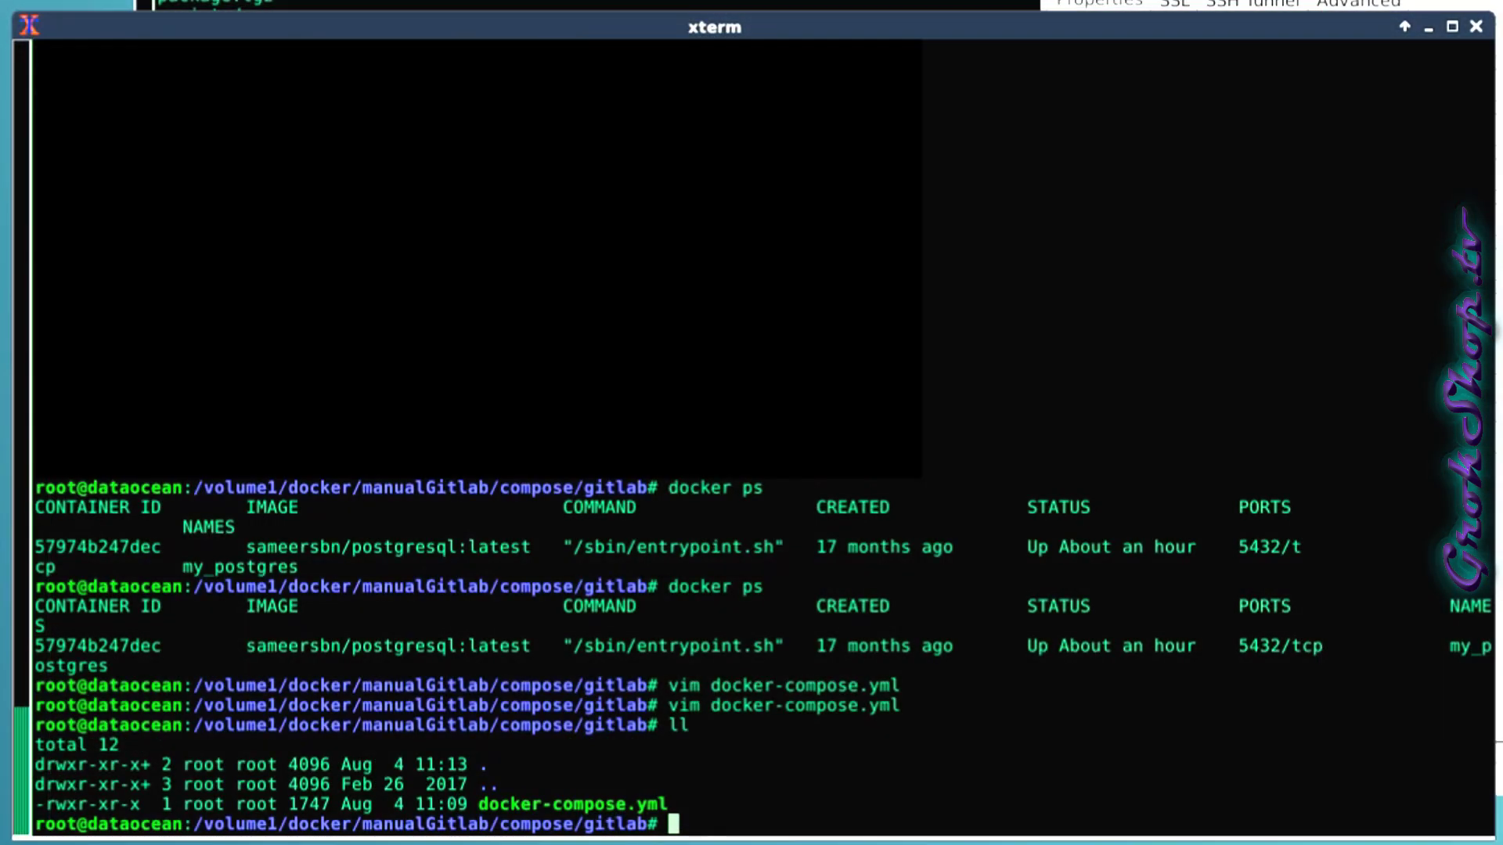
# Back up docker-compose.yml as docker-compose.yml.bak.
pyautogui.write('cp do')
pyautogui.press('Tab')
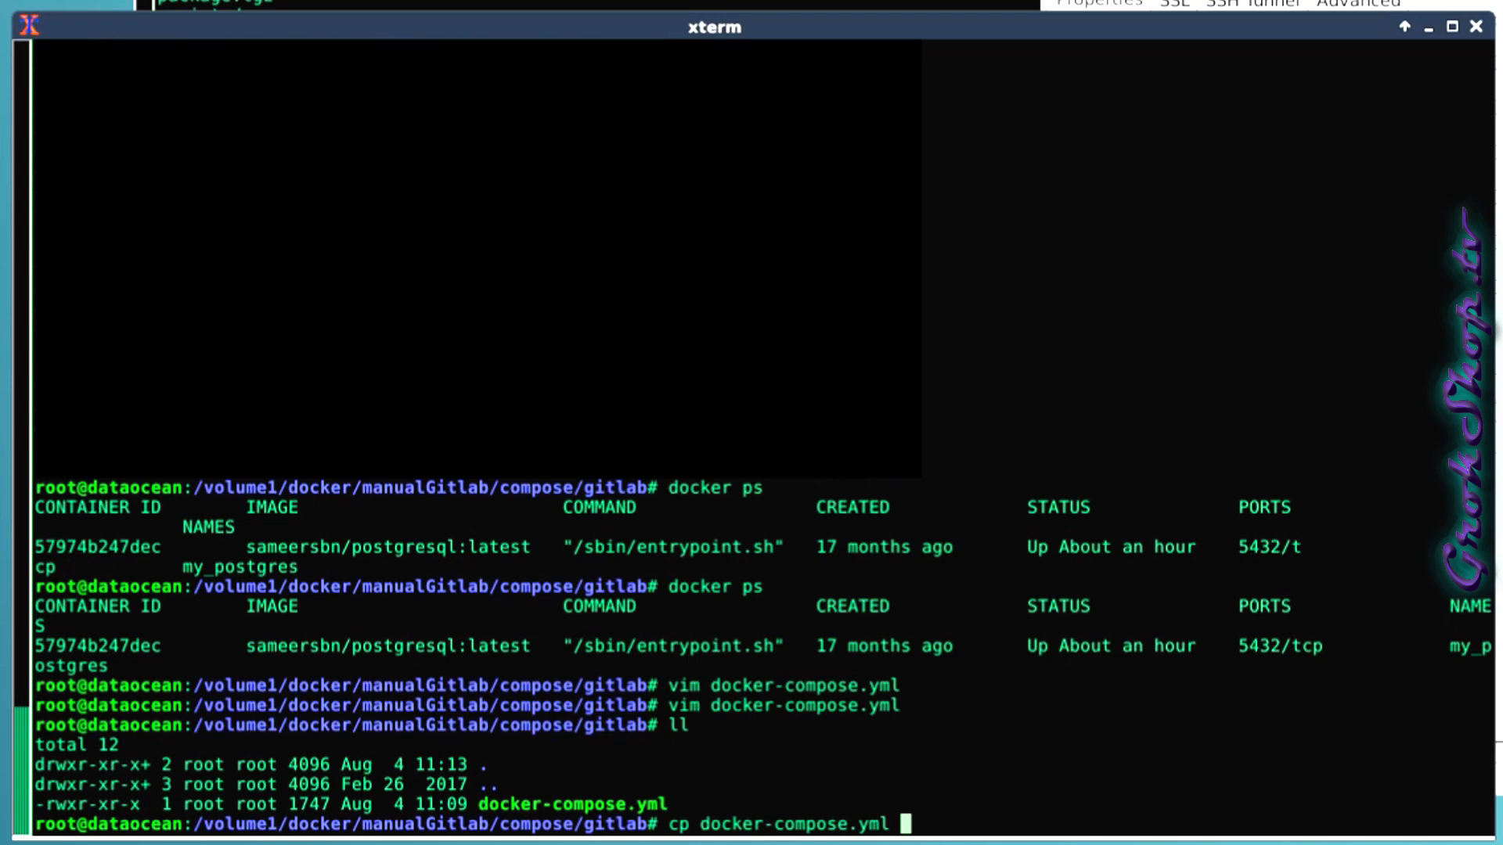
pyautogui.write('doc')
pyautogui.press('Tab')
pyautogui.press('BackSpace')
pyautogui.write('.bak')
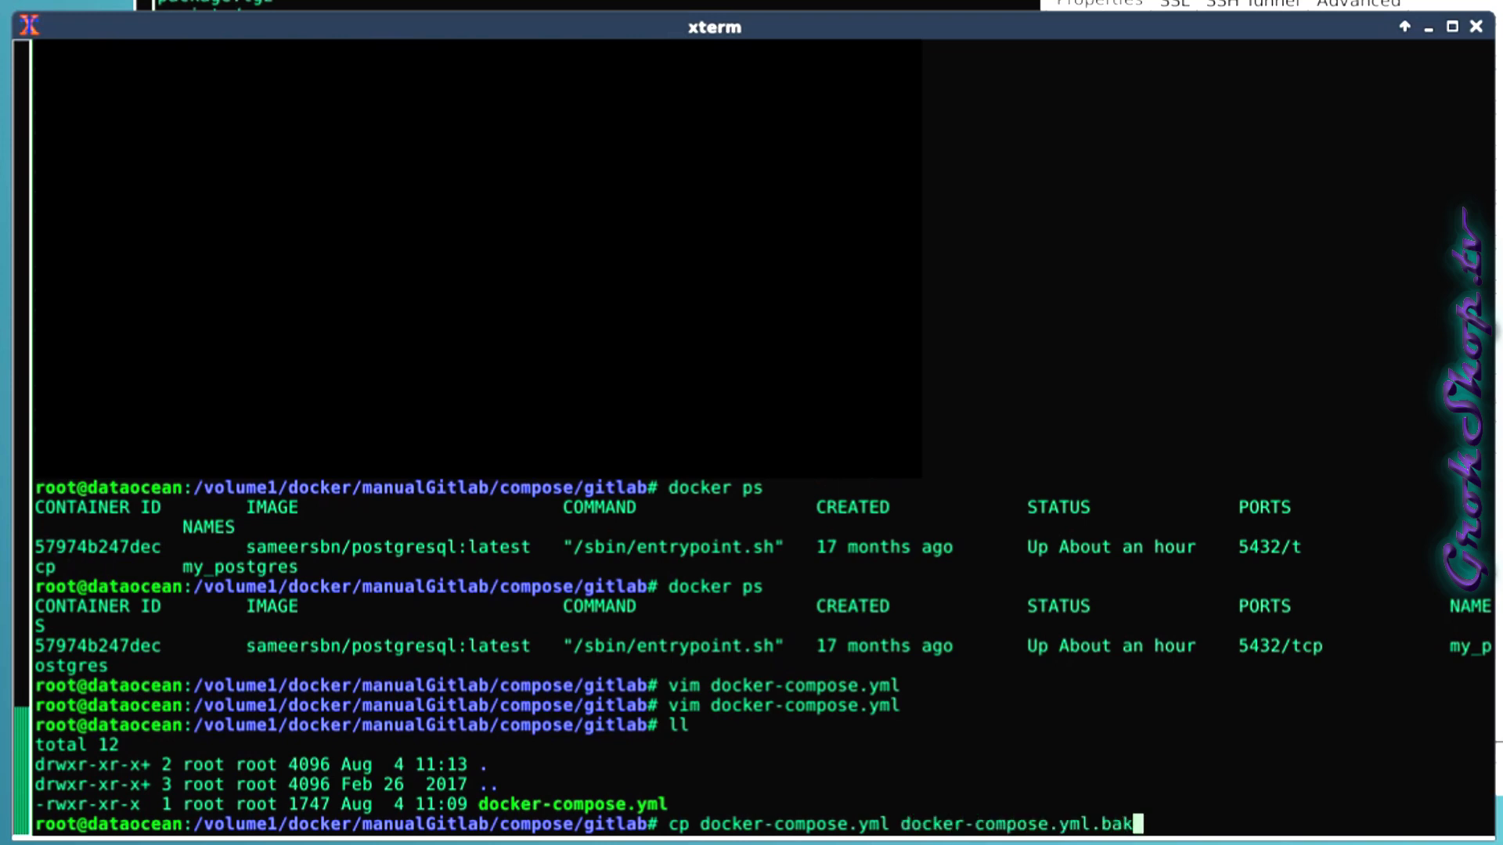
pyautogui.press('Return')
# Open docker-compose.yml in vim for editing.
pyautogui.write('vim doc')
pyautogui.press('Tab')
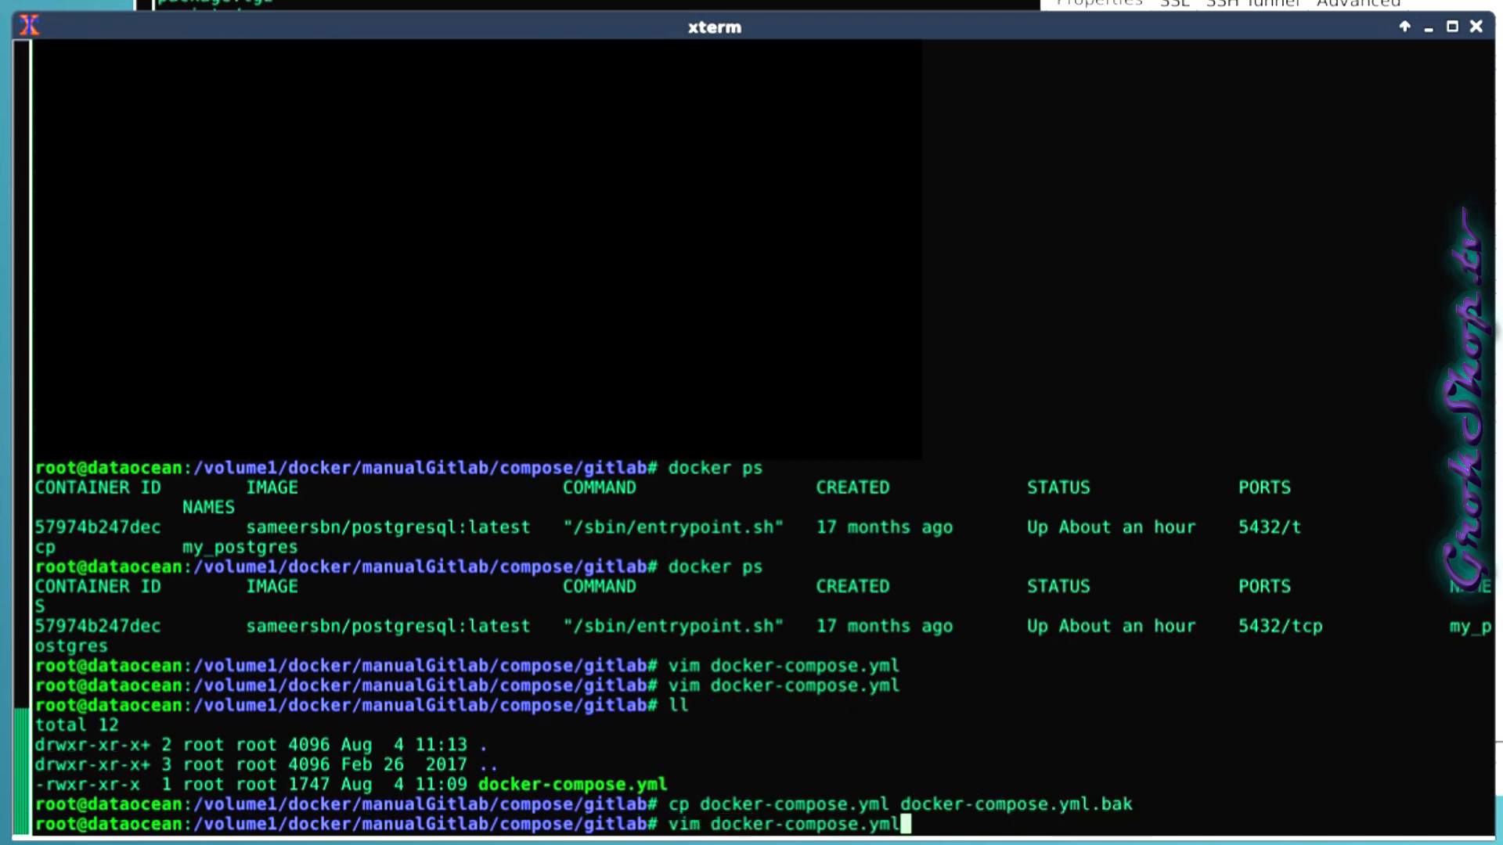
pyautogui.press('Return')
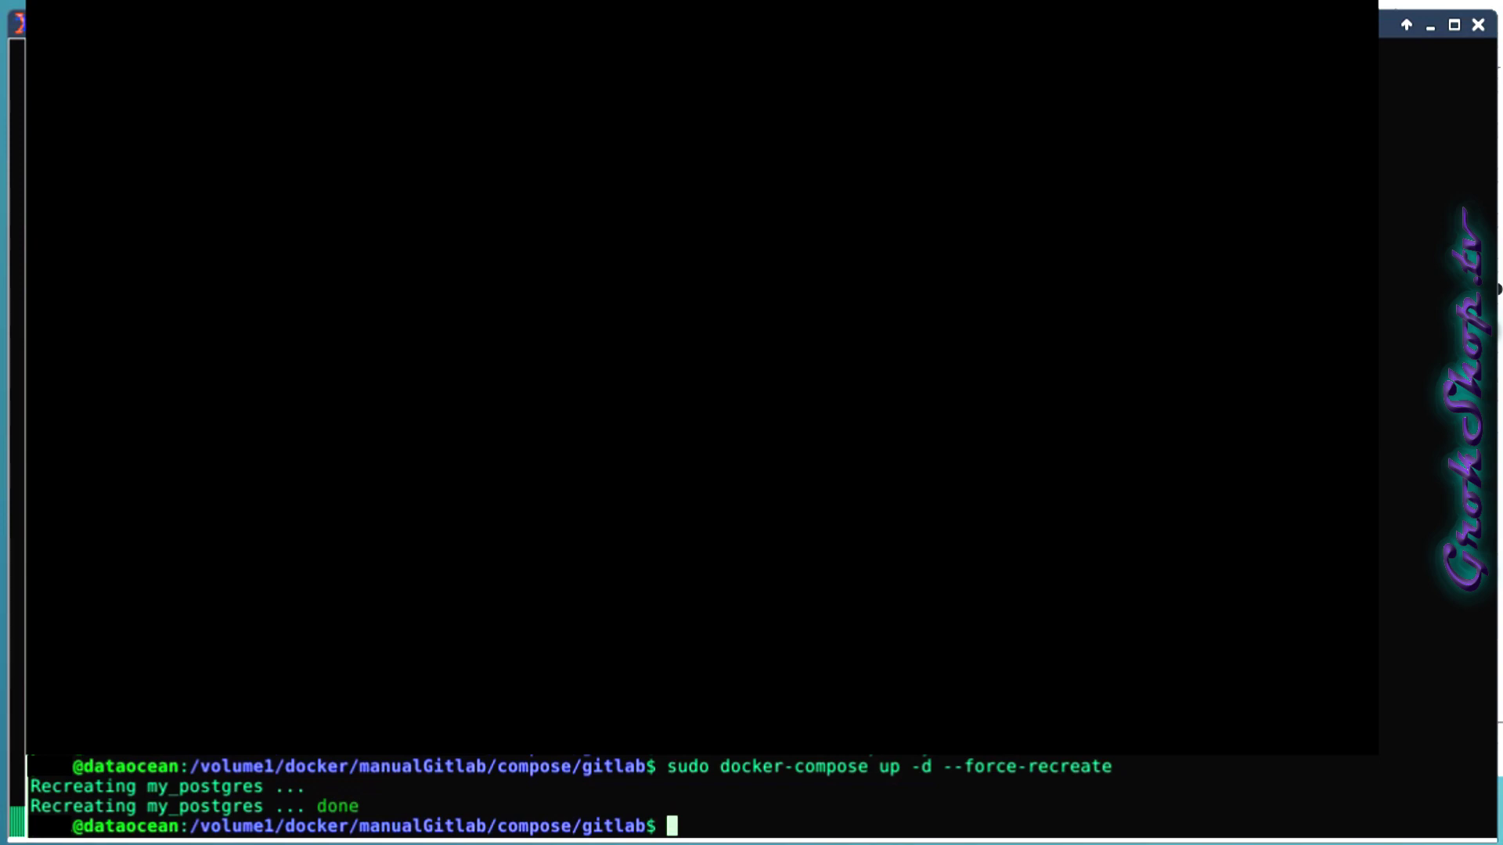
# List running containers, confirming my_postgres publishes 5433->5432, then show DSM's Docker overview.
pyautogui.press('Up')
pyautogui.press('Up')
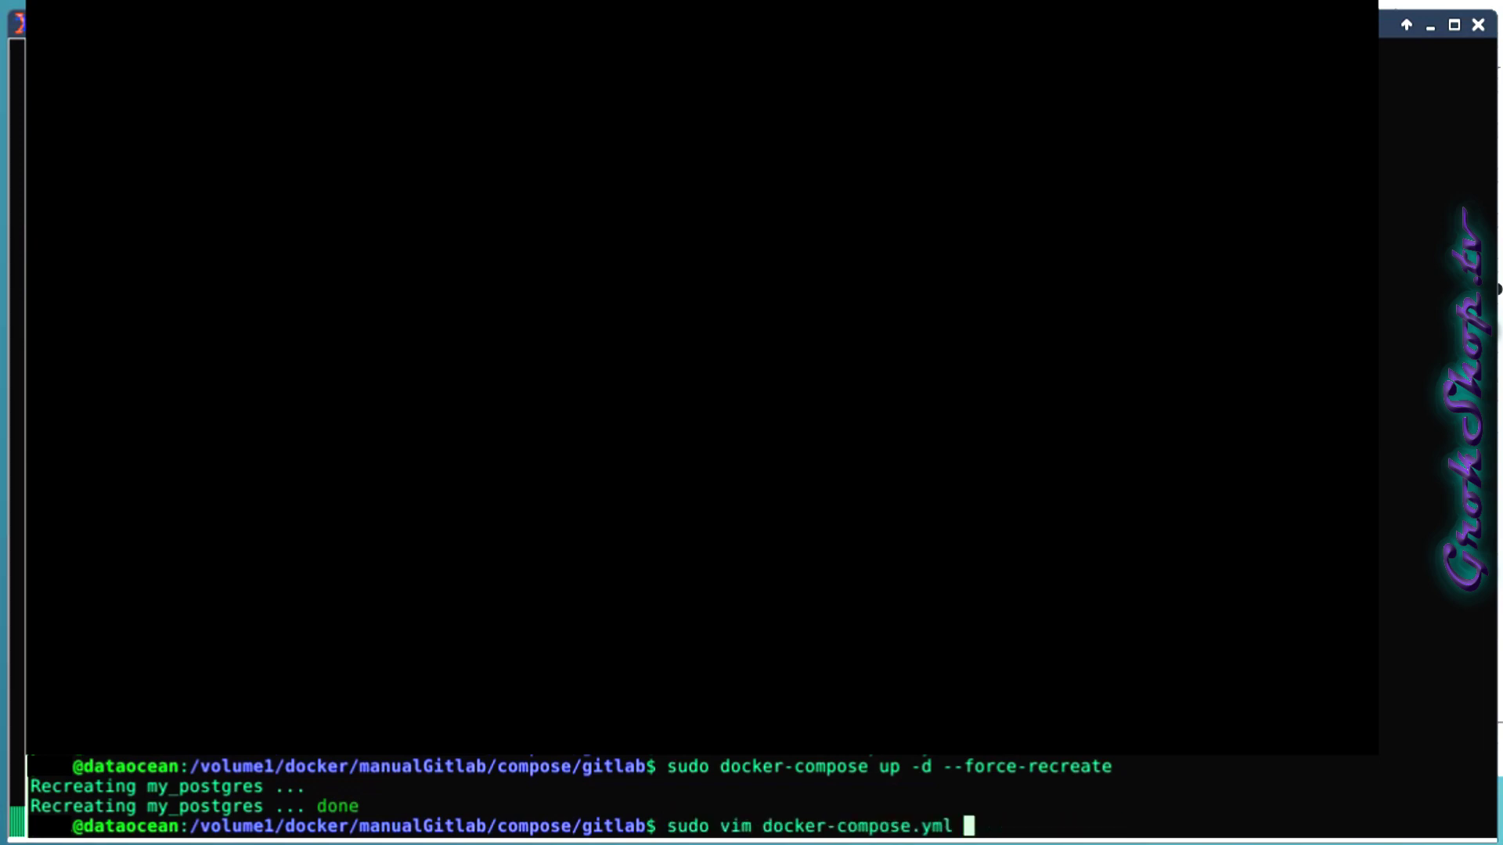
pyautogui.press('Down')
pyautogui.press('Up')
pyautogui.press('Up')
pyautogui.press('Up')
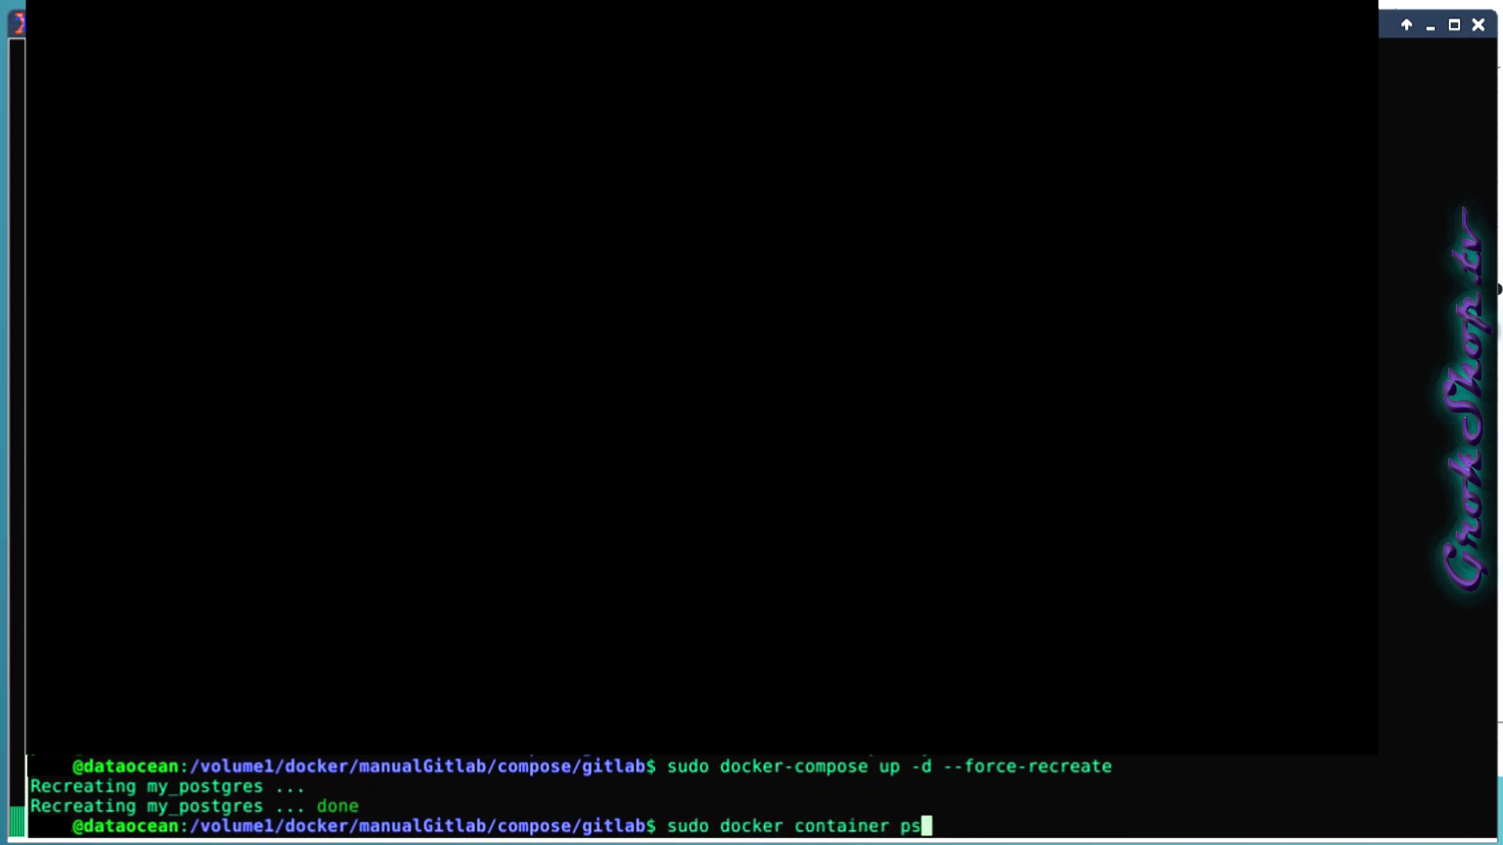
pyautogui.press('Return')
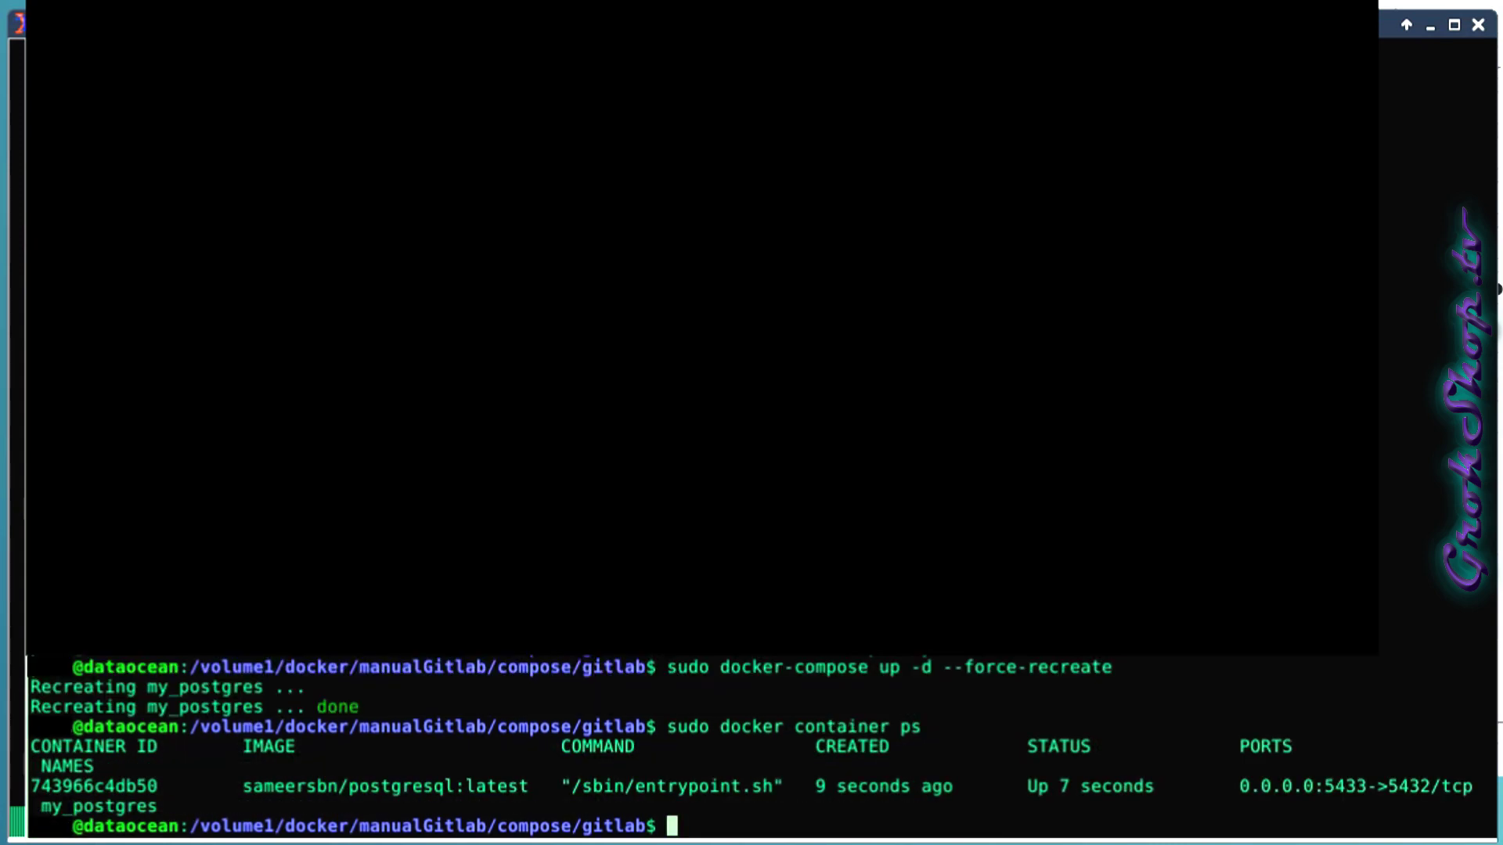
pyautogui.moveTo(1326, 788); pyautogui.dragTo(1431, 787)
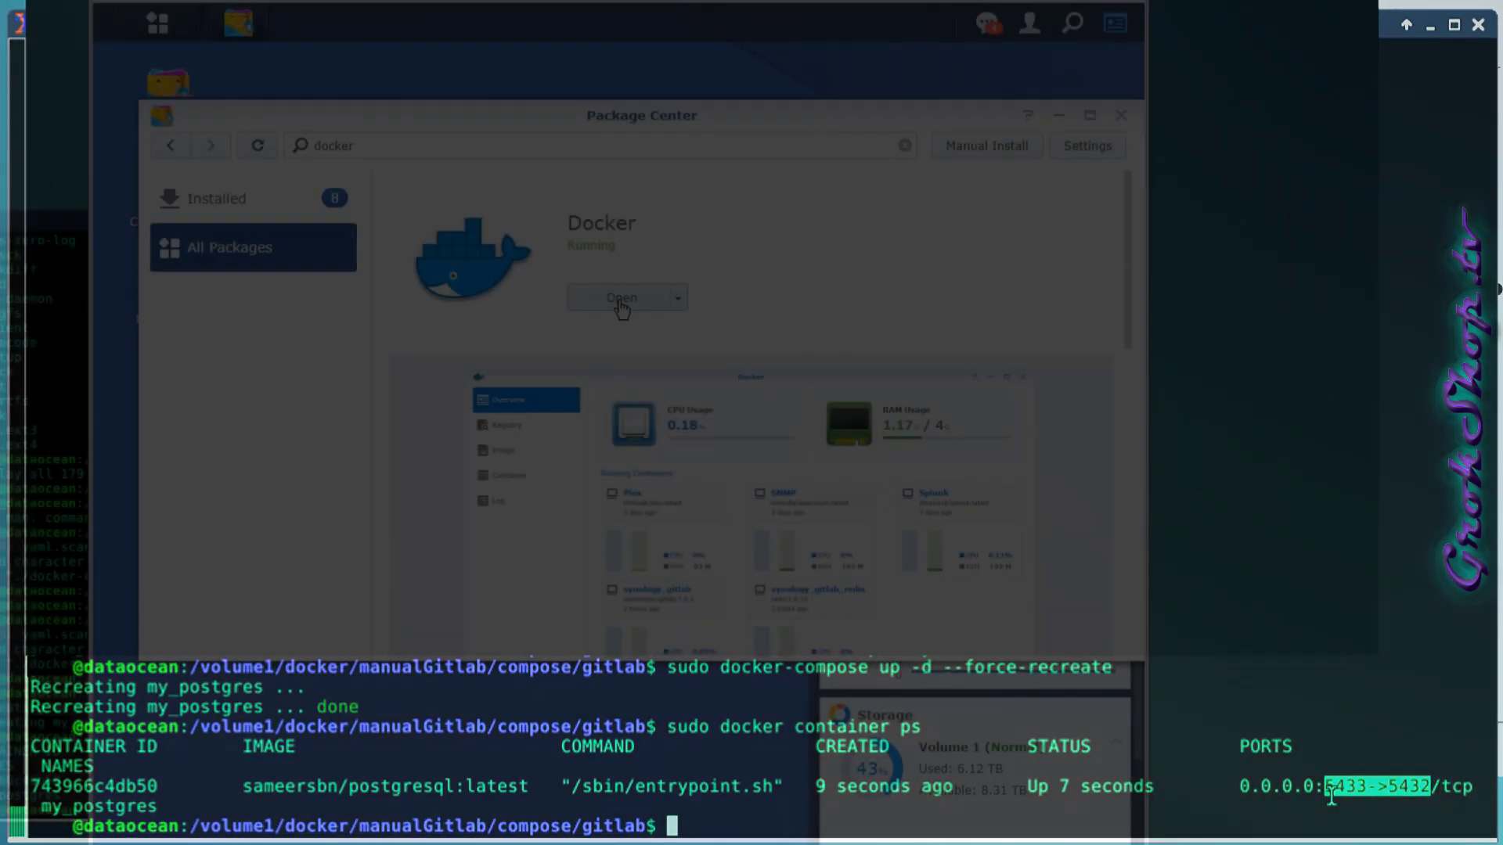
pyautogui.click(613, 296)
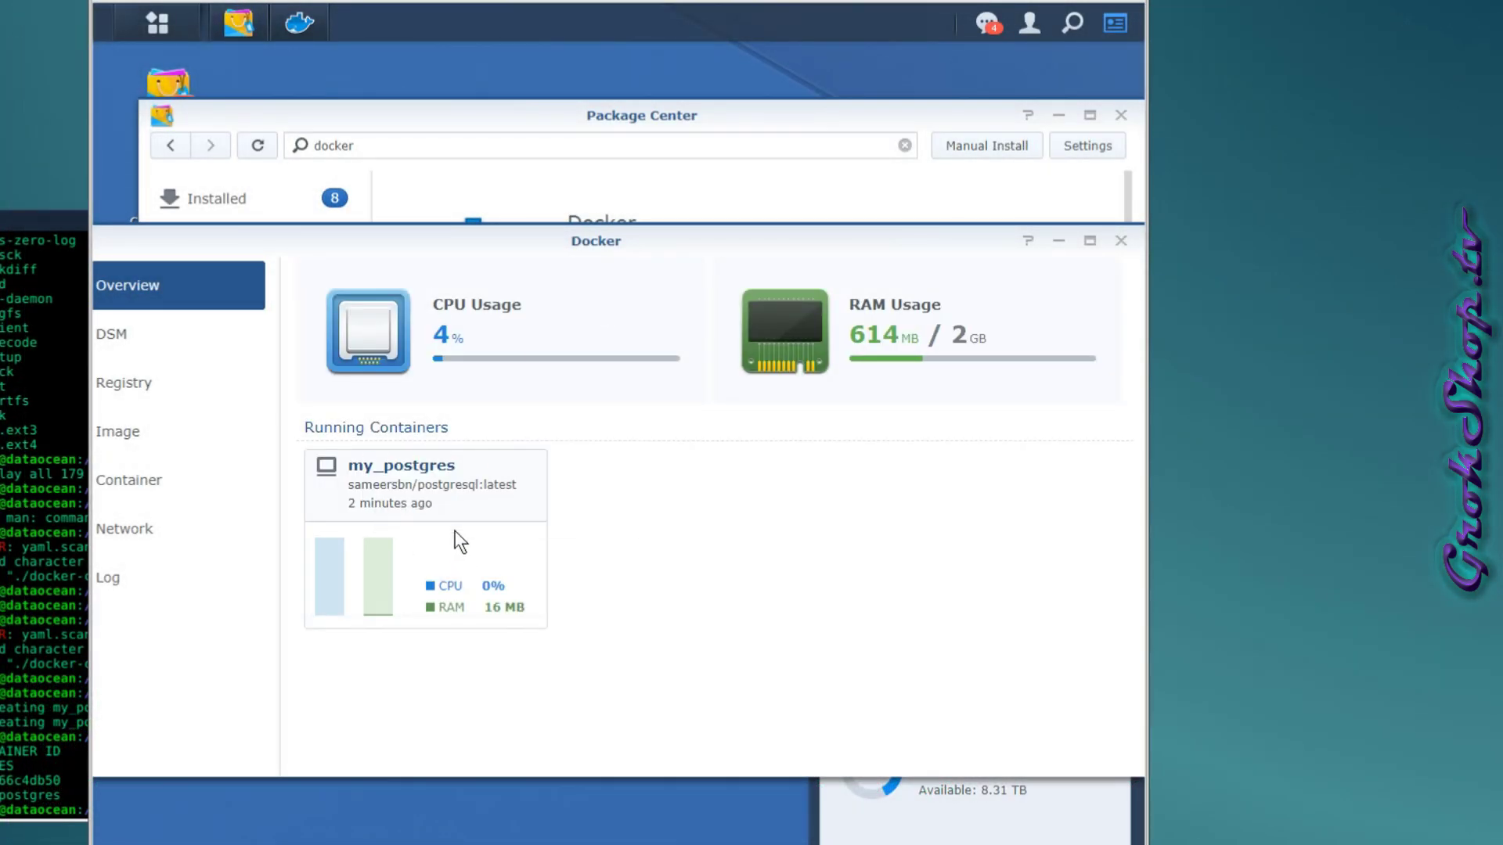
# Open psql as postgres inside my_postgres and run SELECT version(); showing PostgreSQL 9.6.1.
pyautogui.click(947, 806)
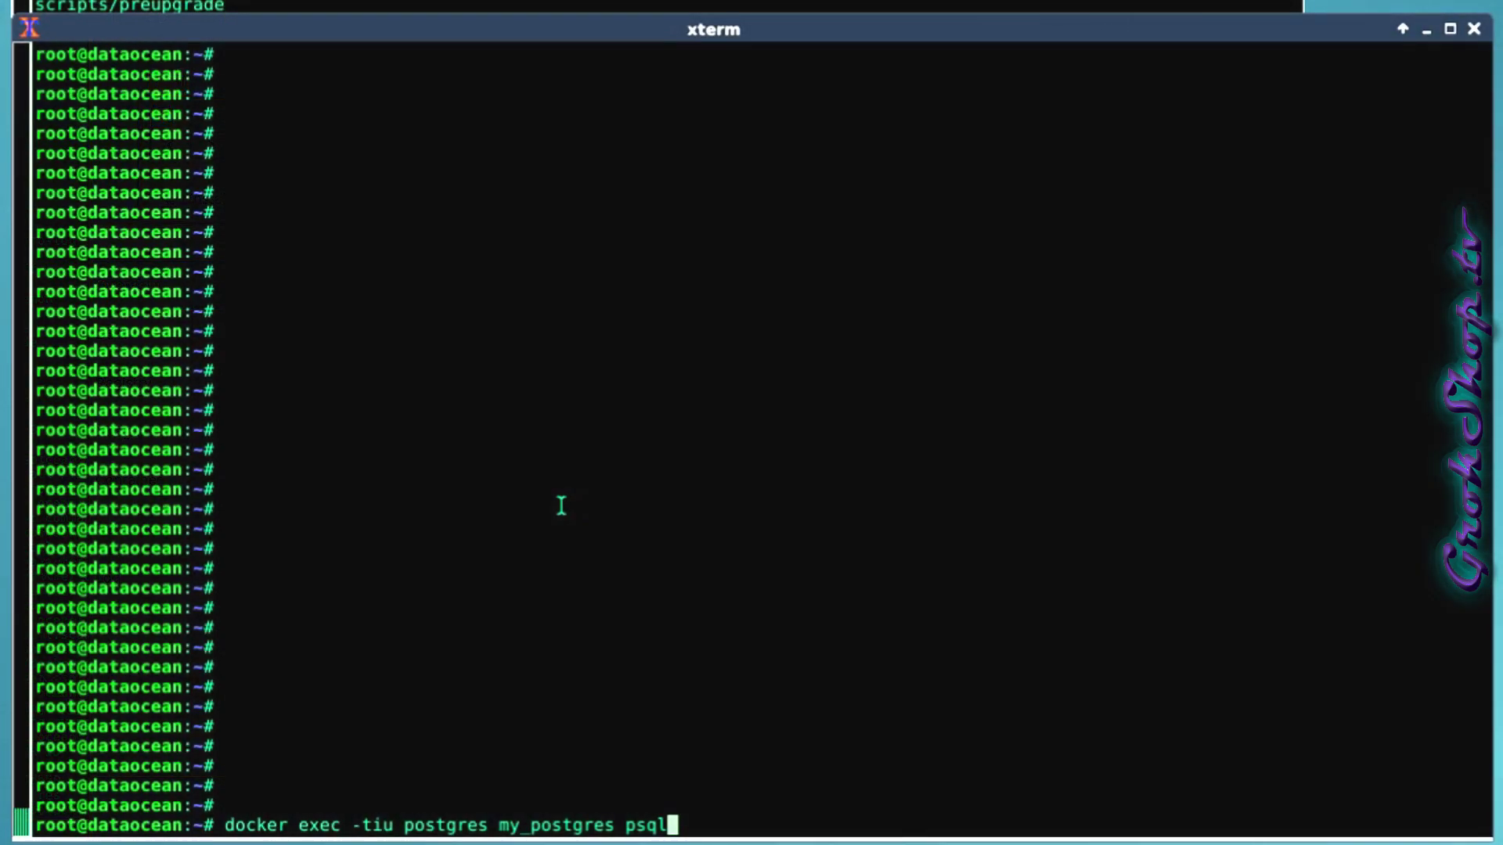
pyautogui.press('Return')
pyautogui.write('S')
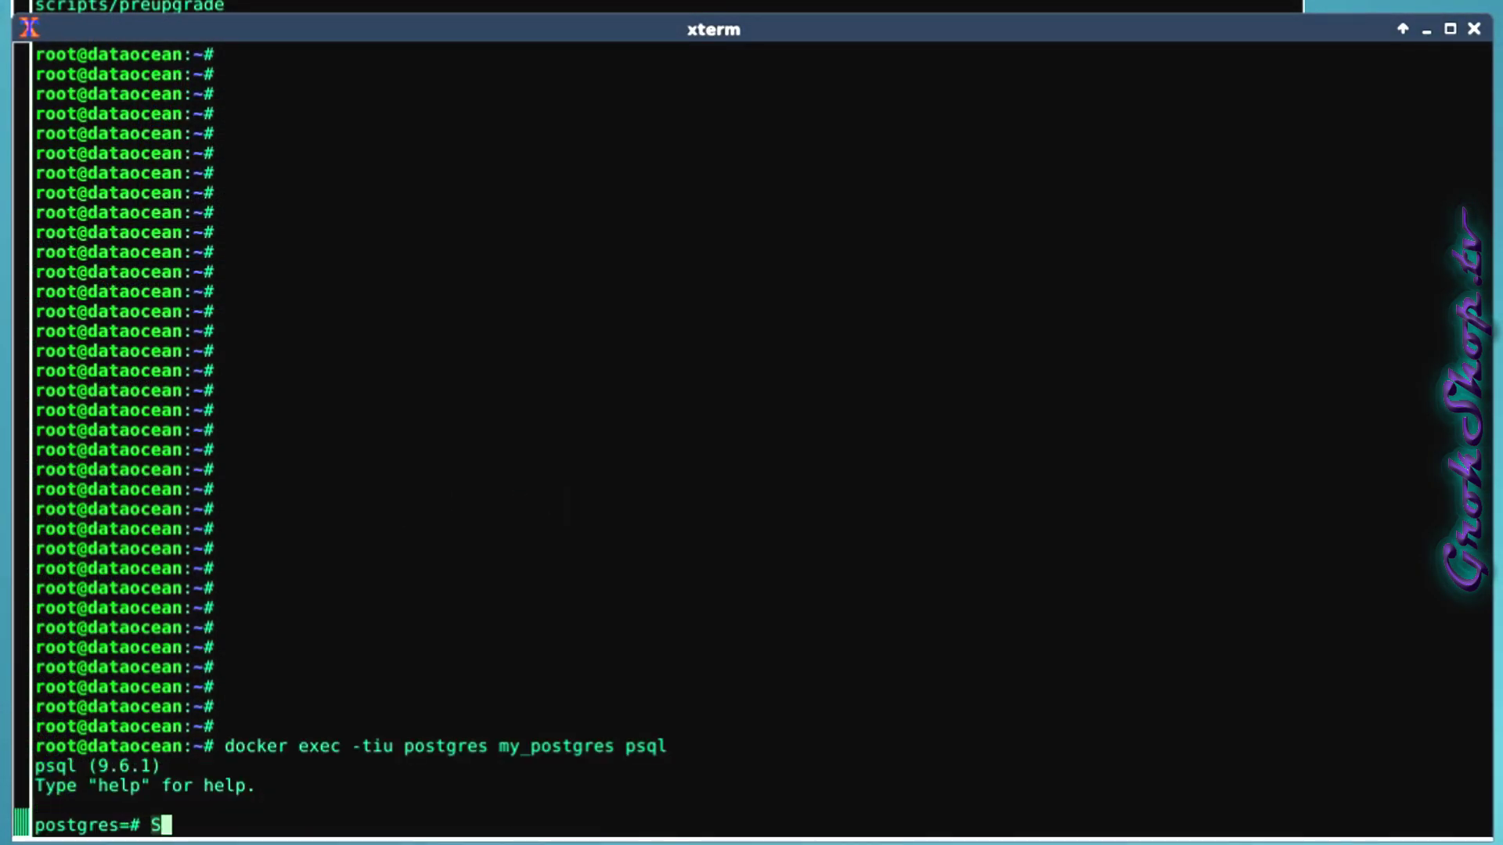
pyautogui.write('ELECT version()')
pyautogui.press('Return')
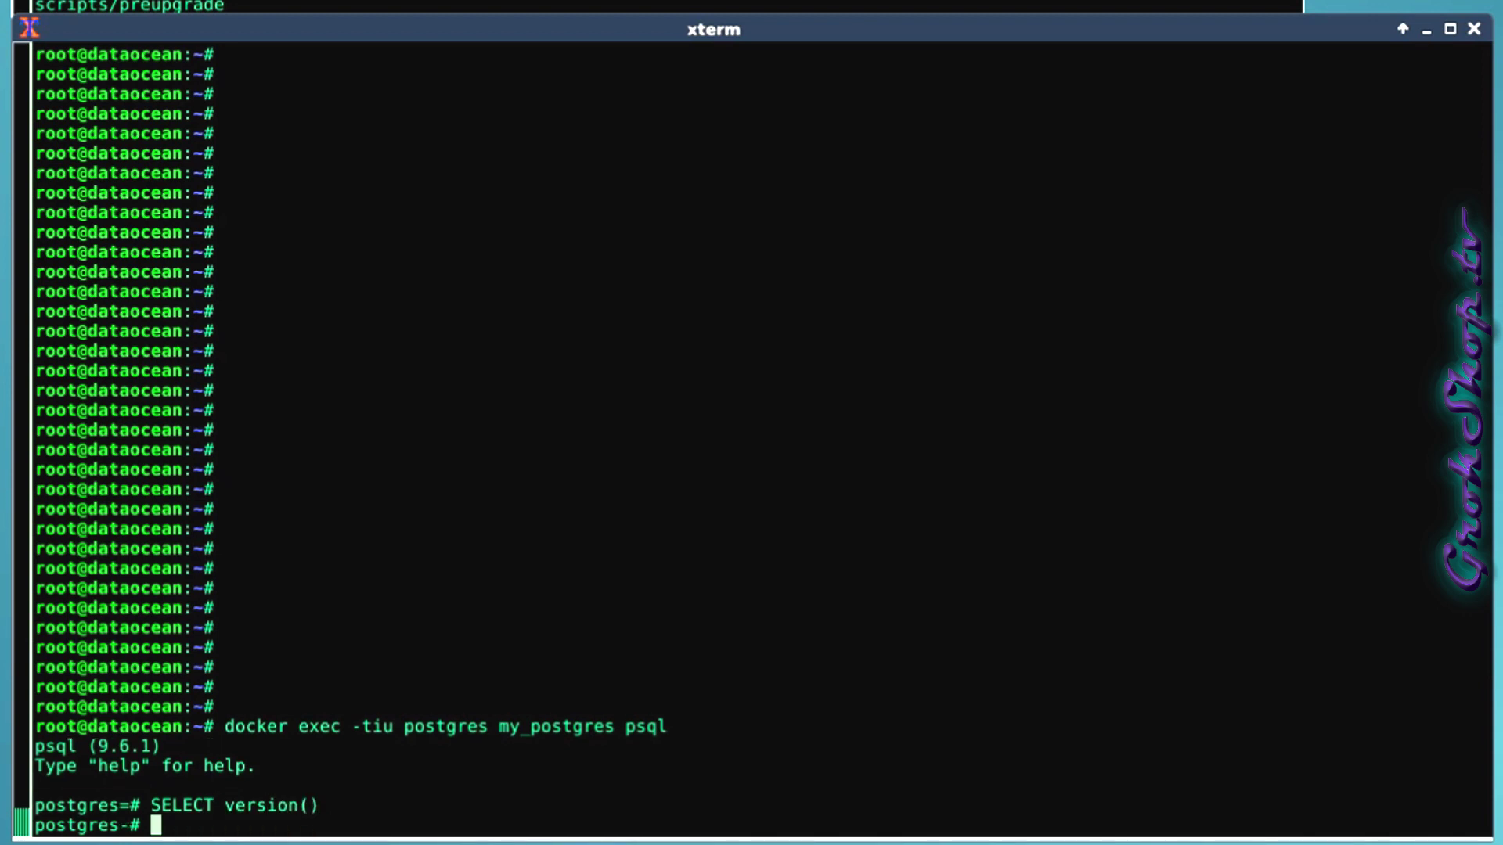
pyautogui.write(';')
pyautogui.press('Return')
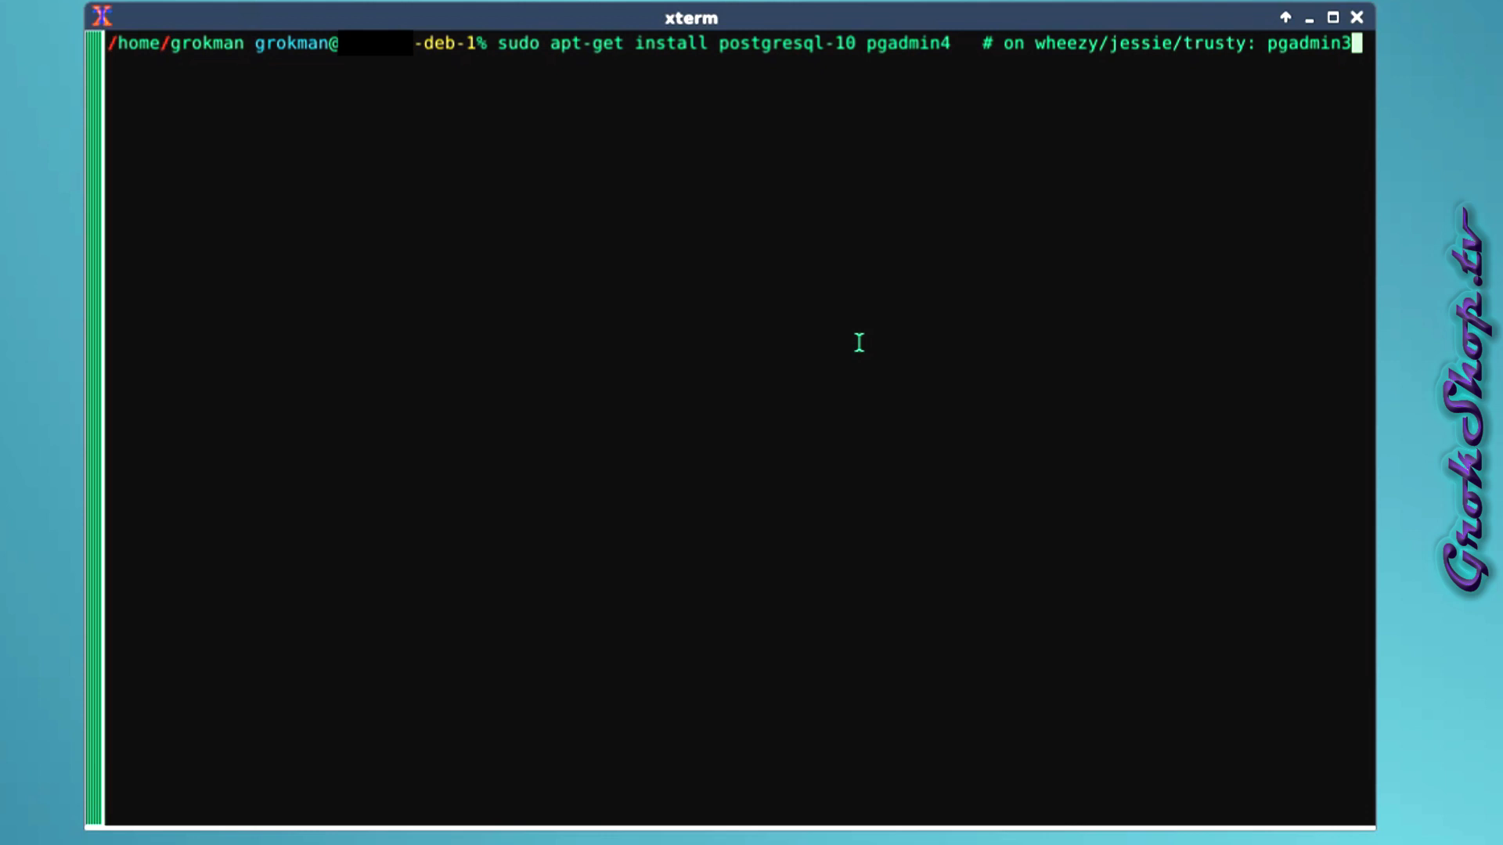
# Install postgresql-10, retrying with pgadmin3 after pgadmin4 has no installation candidate.
pyautogui.press('BackSpace')
pyautogui.press('BackSpace')
pyautogui.press('BackSpace')
pyautogui.press('BackSpace')
pyautogui.press('BackSpace')
pyautogui.press('BackSpace')
pyautogui.press('BackSpace')
pyautogui.press('BackSpace')
pyautogui.press('BackSpace')
pyautogui.press('BackSpace')
pyautogui.press('BackSpace')
pyautogui.press('BackSpace')
pyautogui.press('BackSpace')
pyautogui.press('BackSpace')
pyautogui.press('BackSpace')
pyautogui.press('BackSpace')
pyautogui.press('BackSpace')
pyautogui.press('BackSpace')
pyautogui.press('BackSpace')
pyautogui.press('BackSpace')
pyautogui.press('BackSpace')
pyautogui.press('BackSpace')
pyautogui.press('BackSpace')
pyautogui.press('BackSpace')
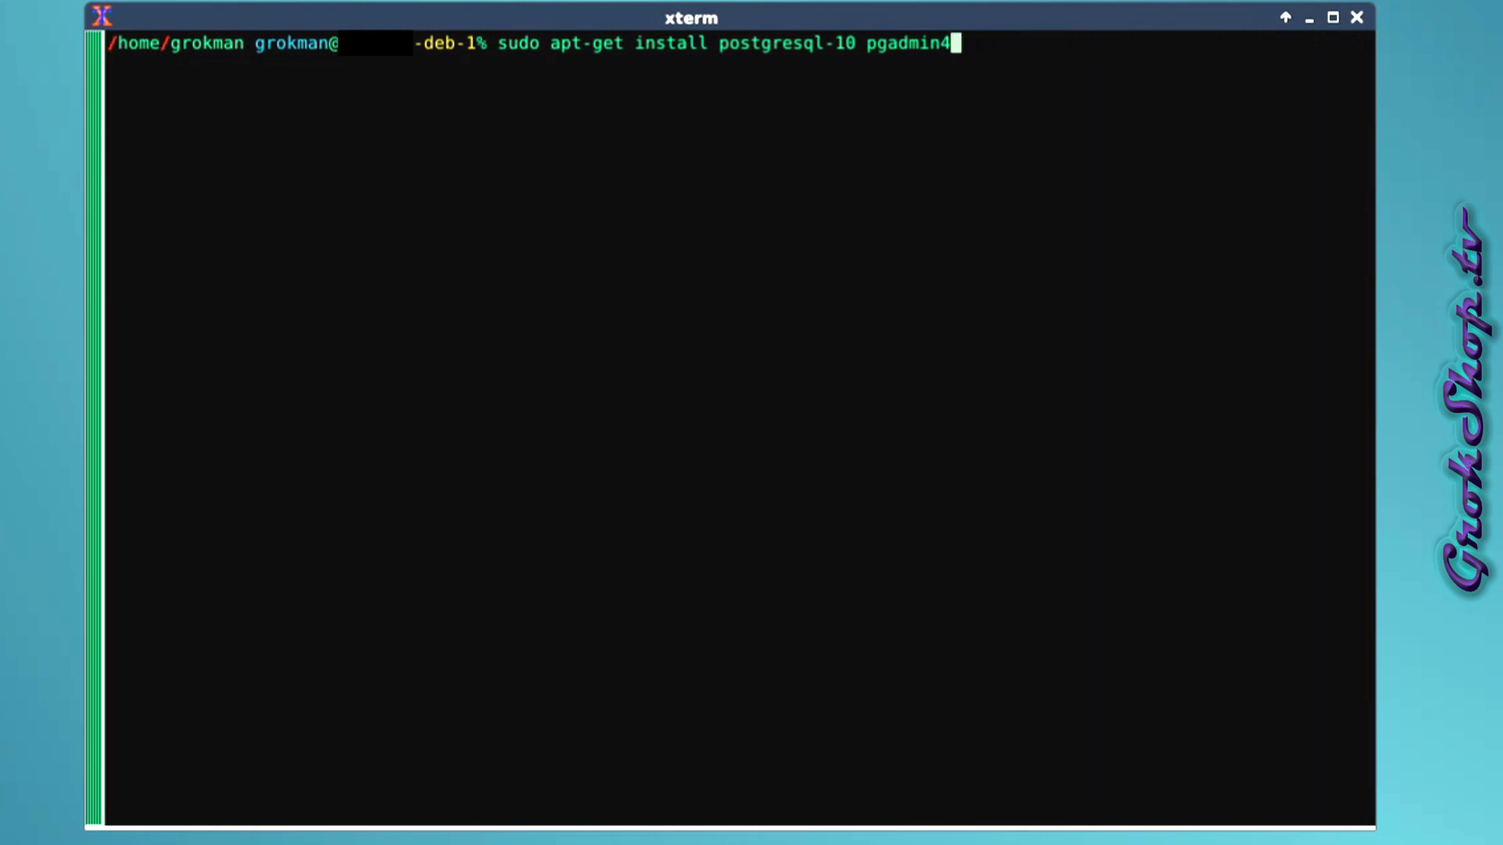
pyautogui.press('Return')
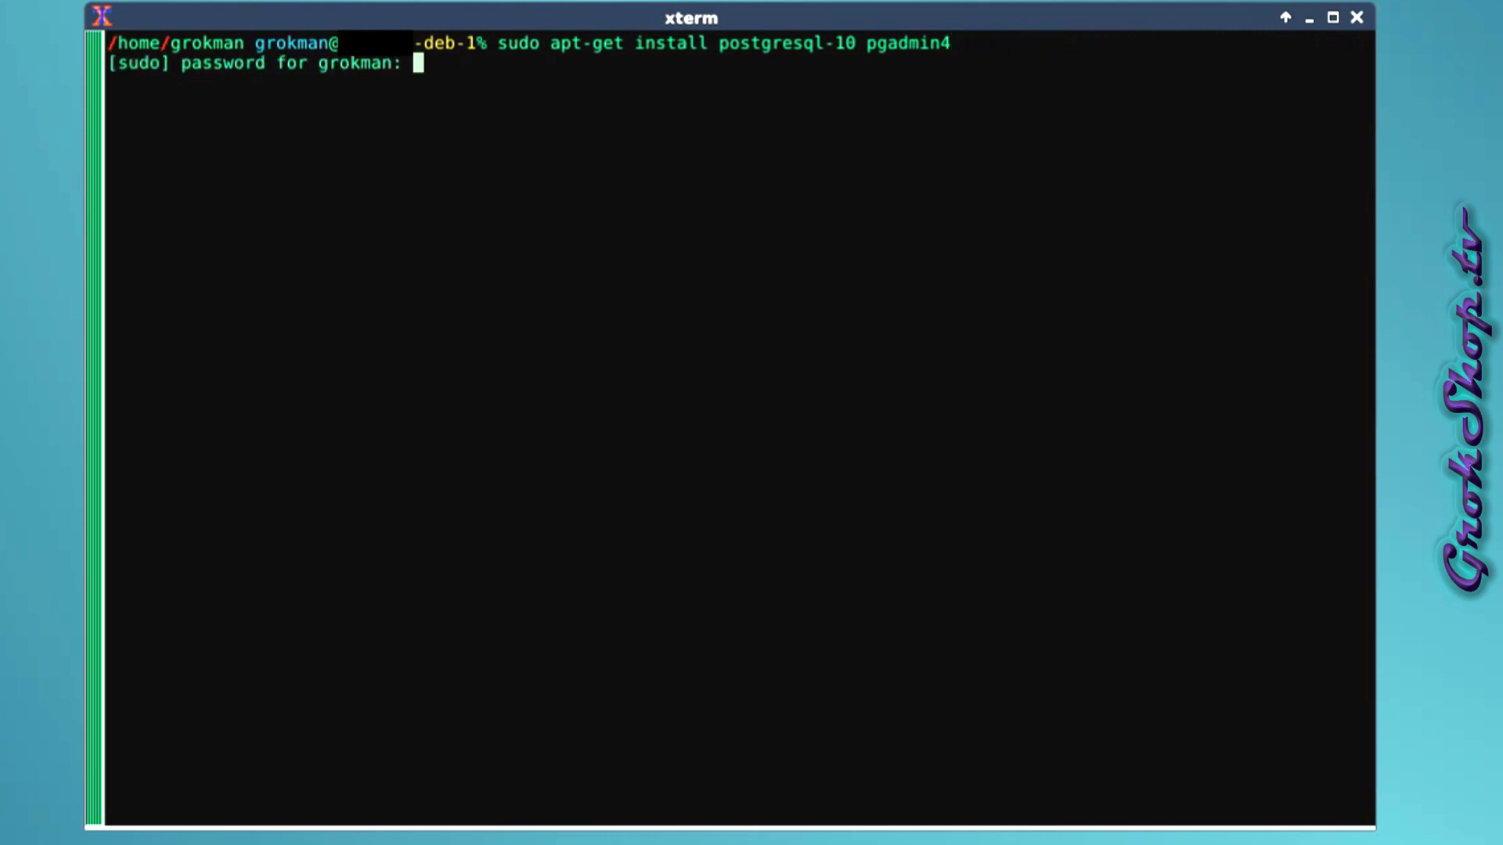
pyautogui.press('Return')
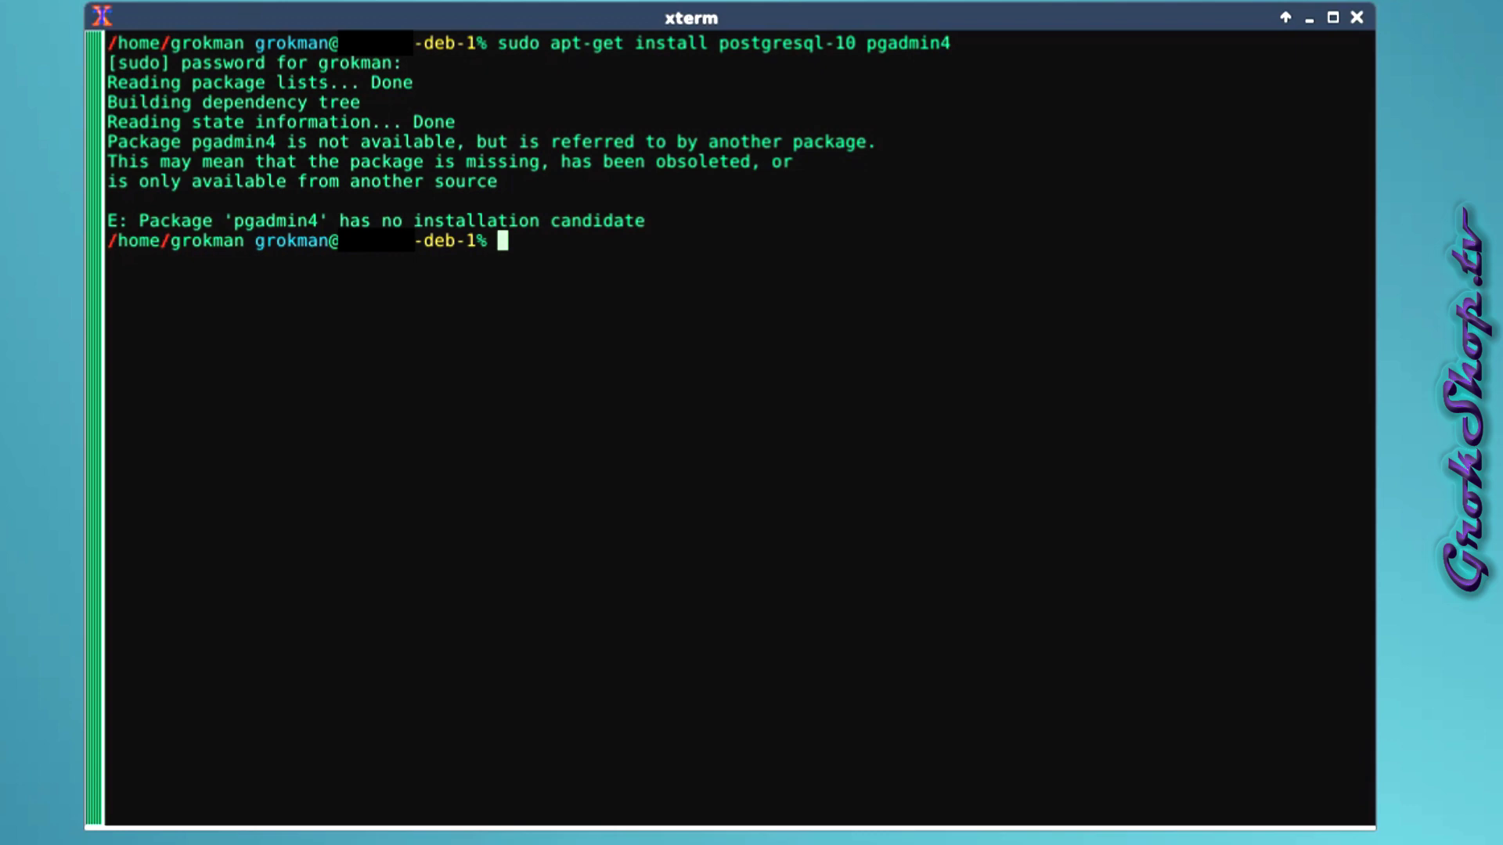
pyautogui.press('Up')
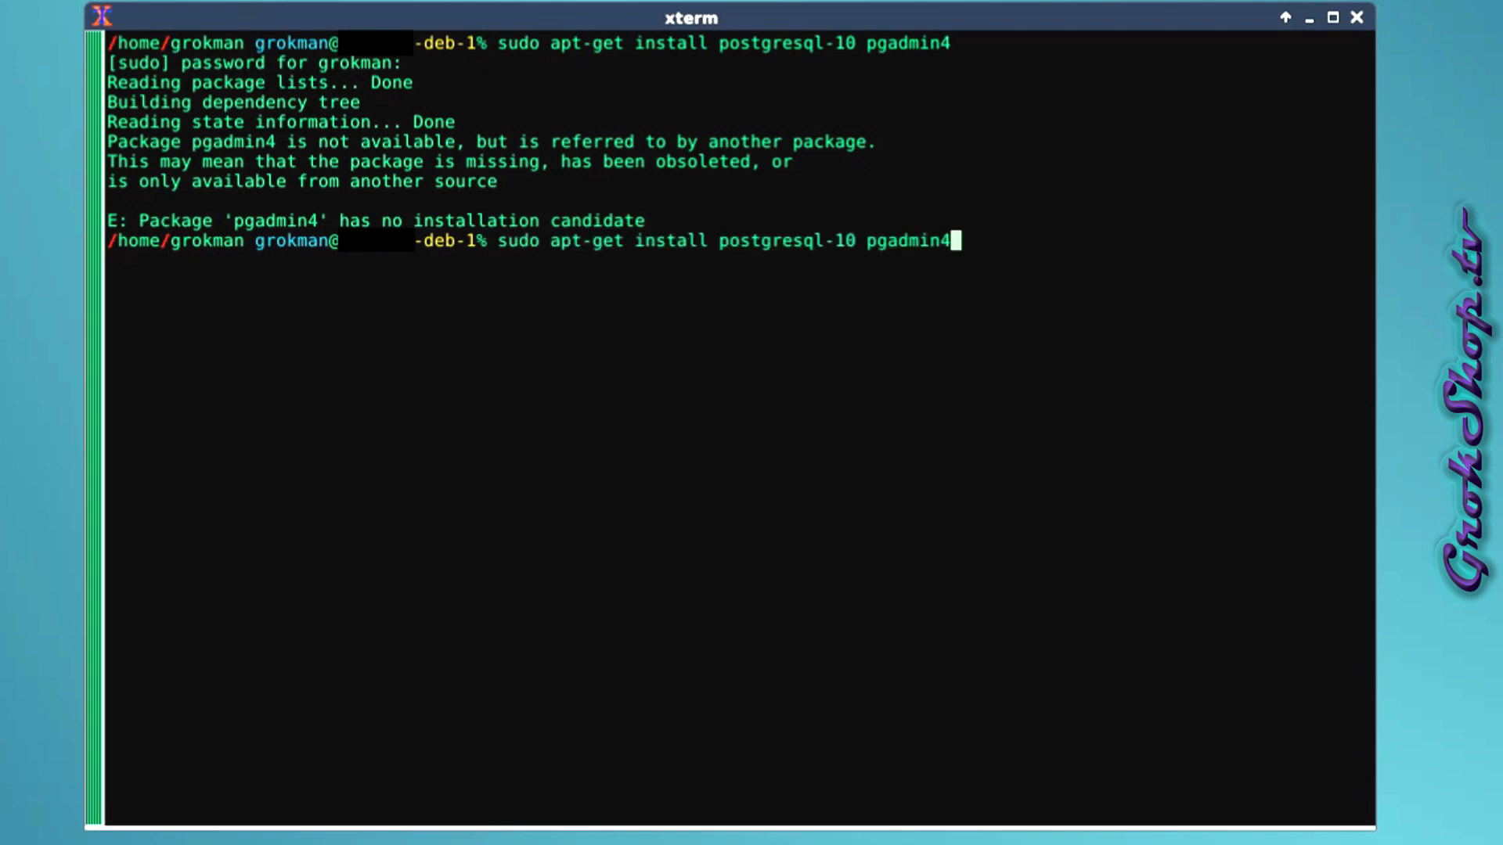
pyautogui.press('BackSpace')
pyautogui.write('3')
pyautogui.press('Return')
pyautogui.press('Return')
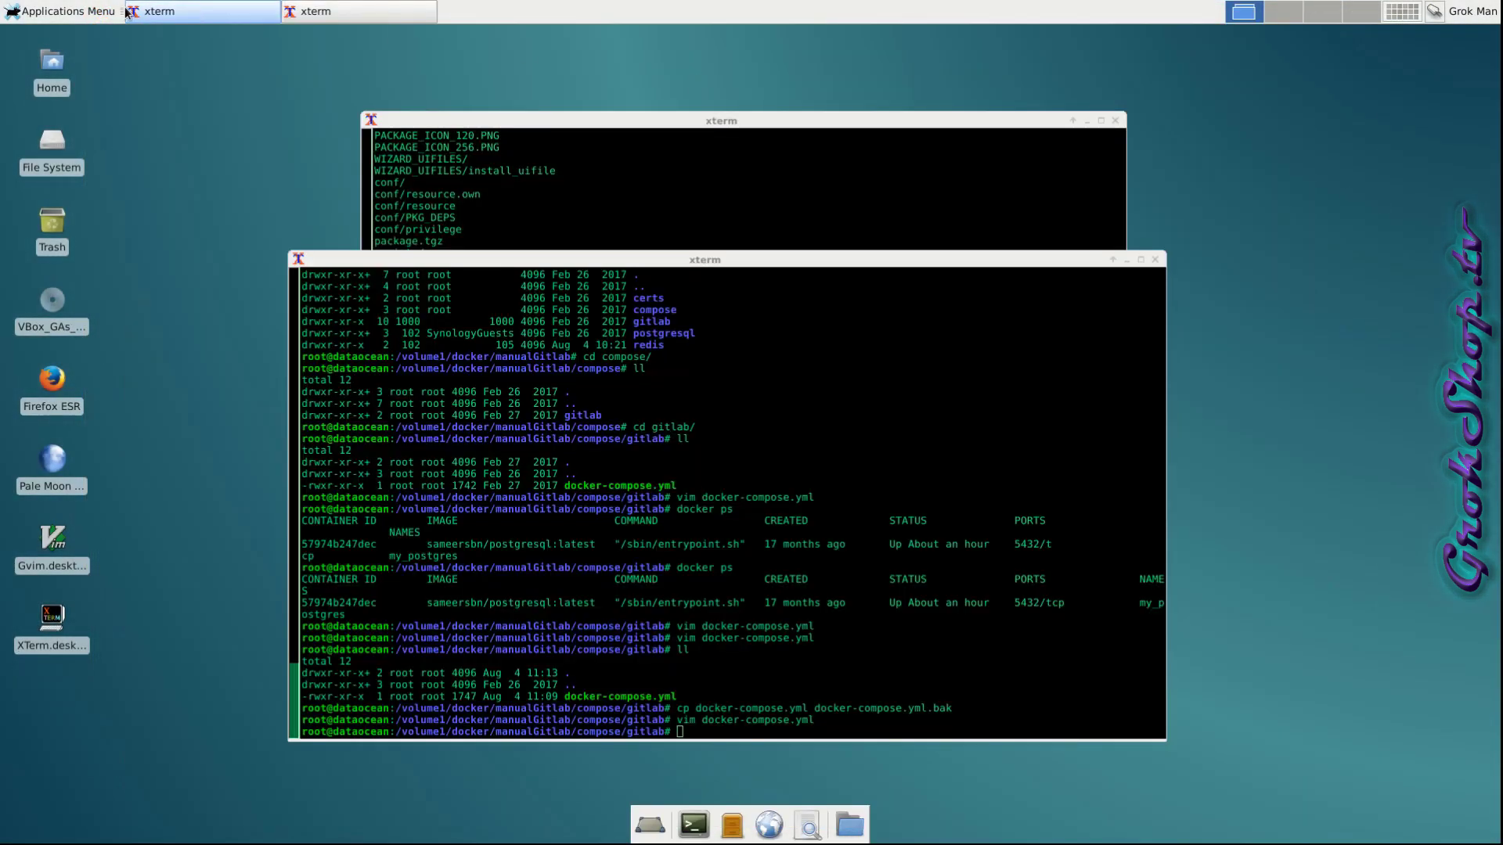
# Launch pgAdmin III from the Development applications menu and paste the container psql command.
pyautogui.click(90, 10)
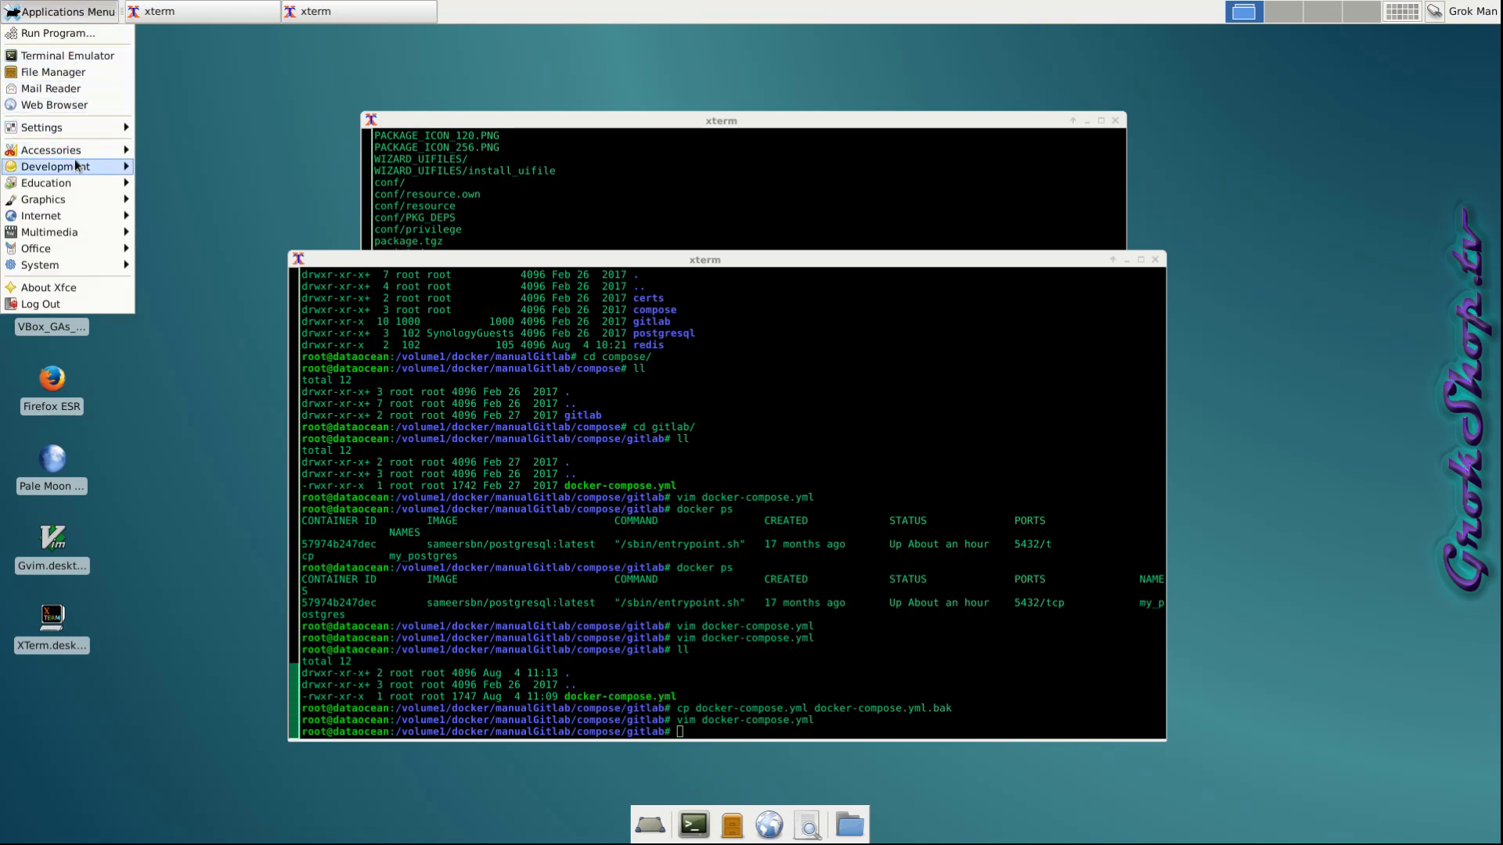
pyautogui.moveTo(74, 166)
pyautogui.click(223, 181)
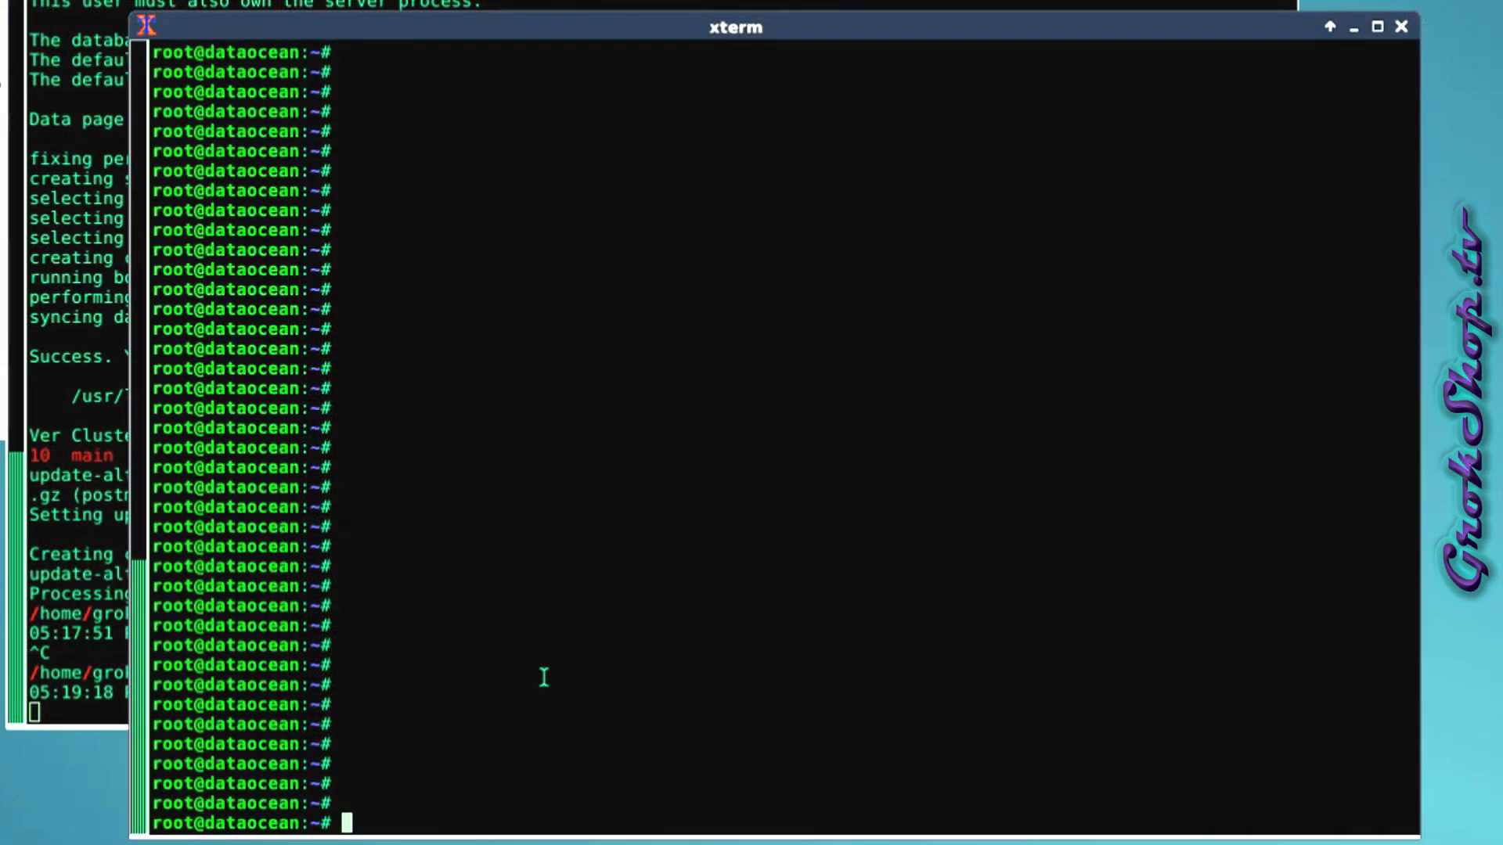
pyautogui.middleClick(544, 677)
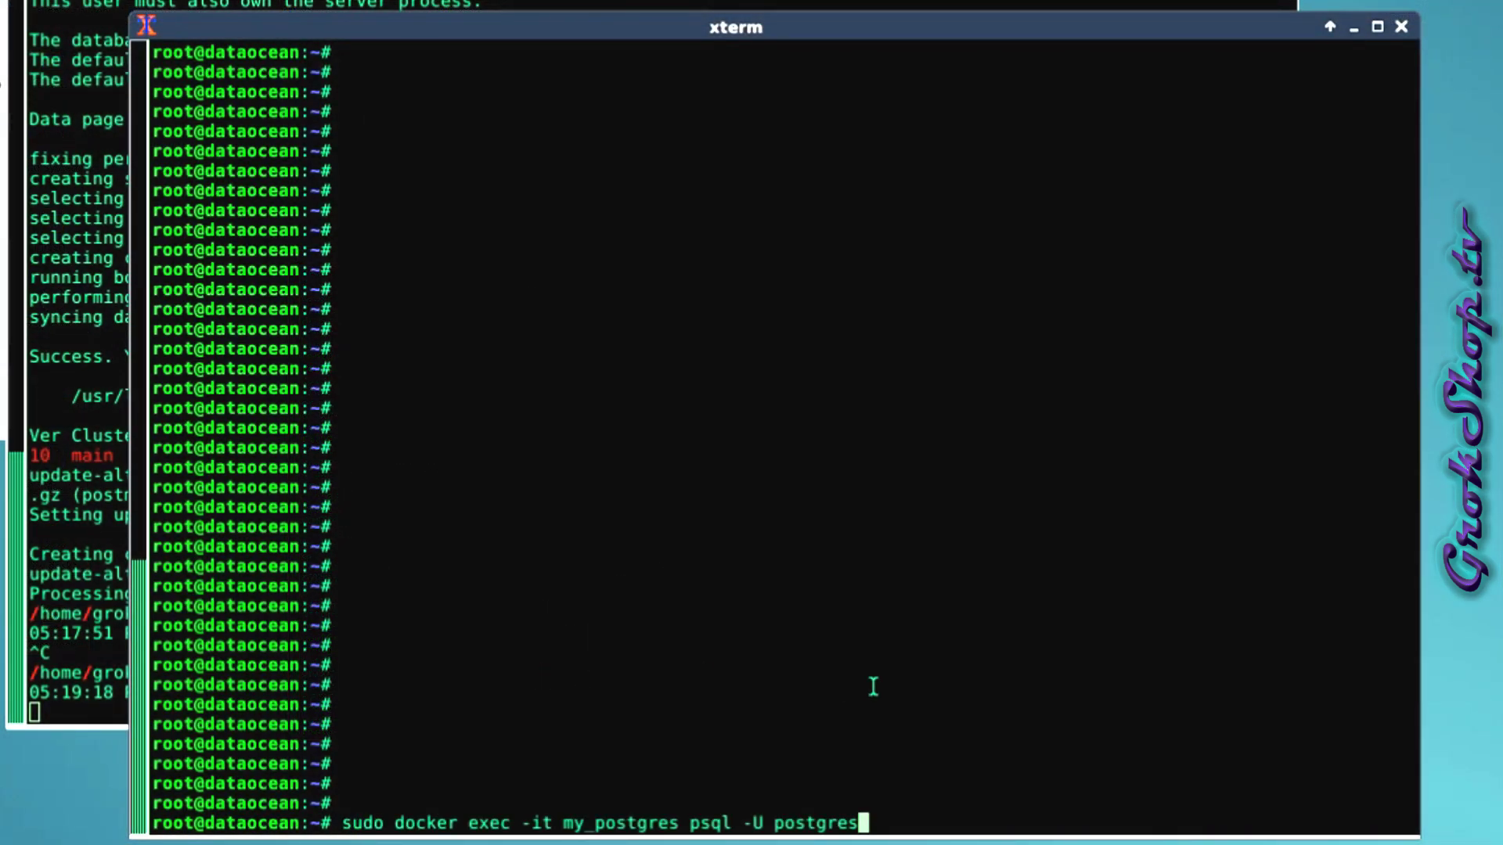
# In my_postgres psql, create the gitea database and a gitea user with an encrypted password.
pyautogui.press('Return')
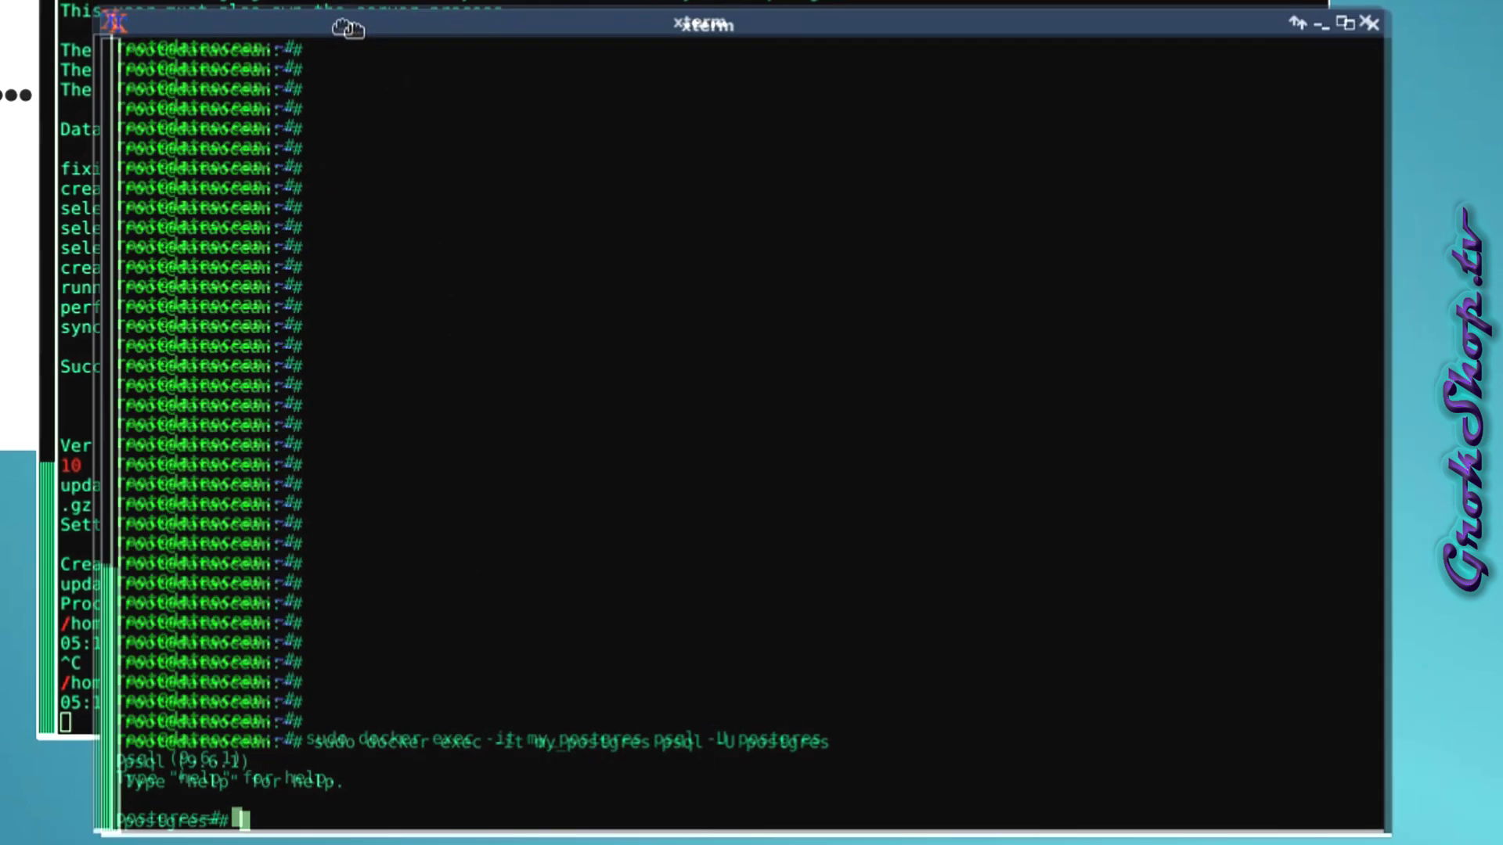
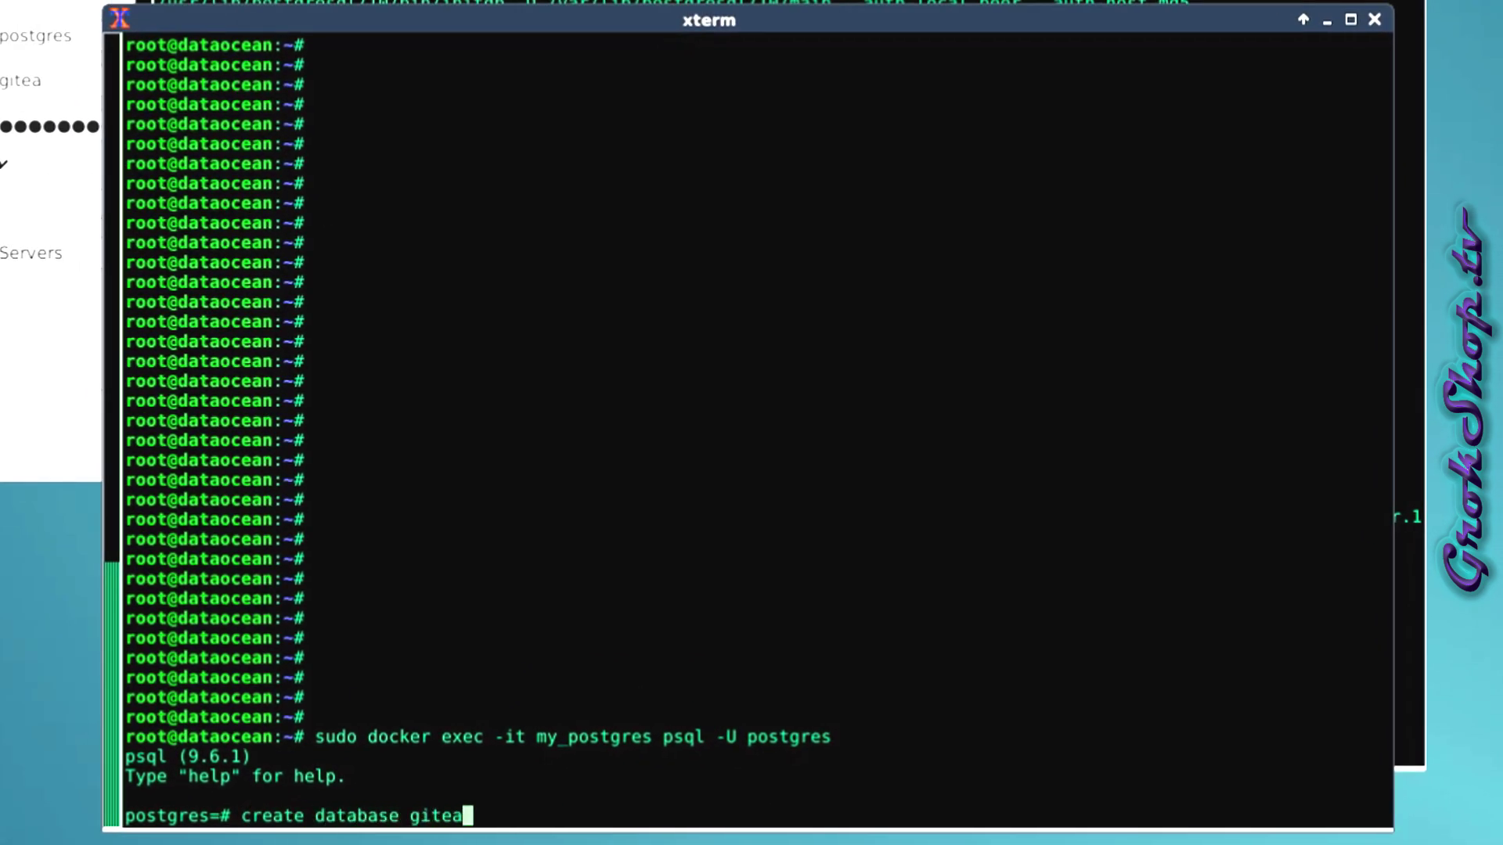
pyautogui.press('Return')
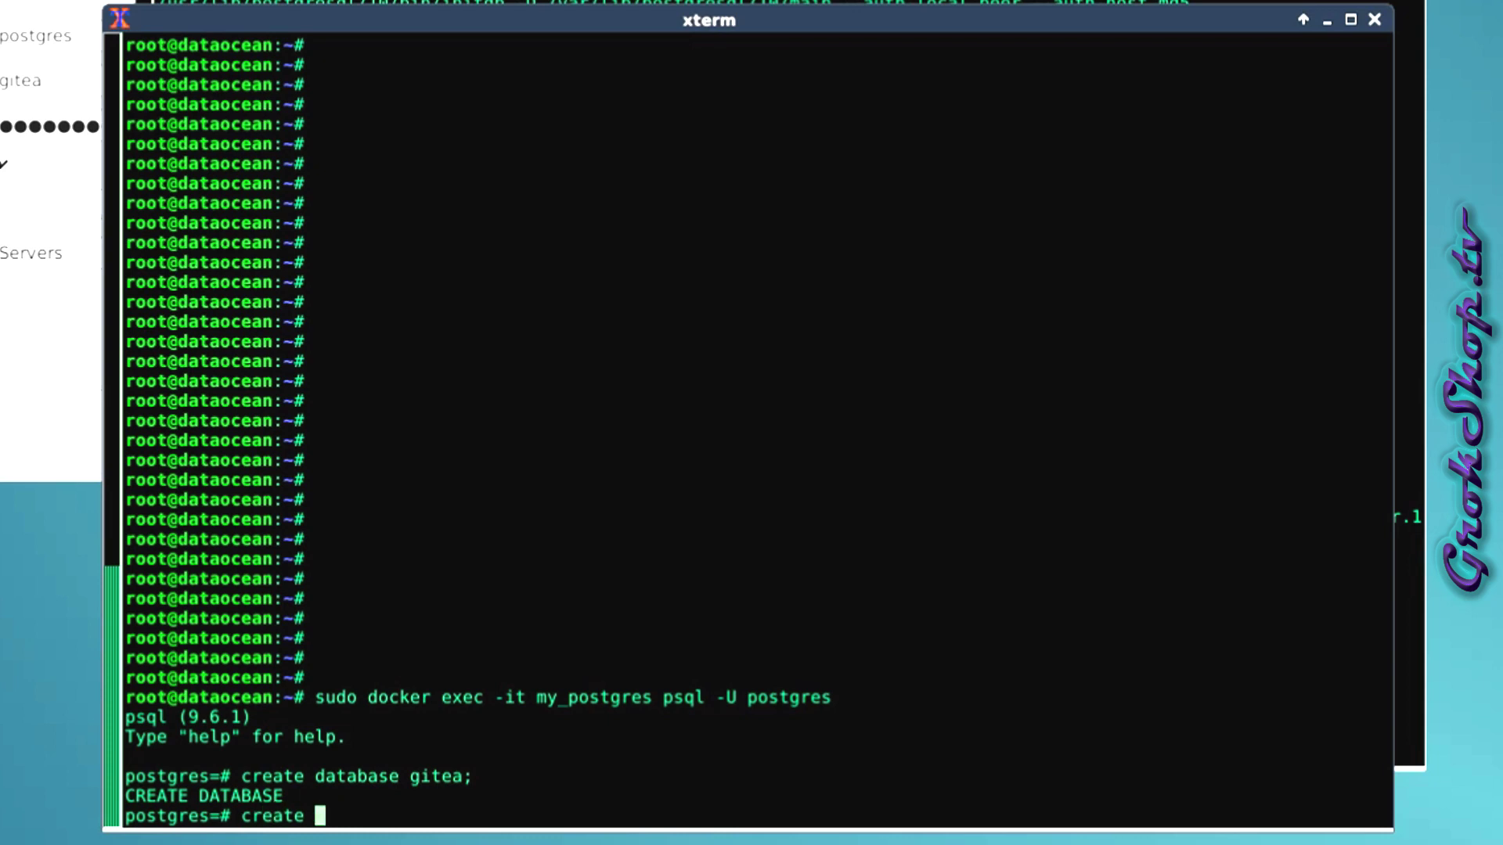
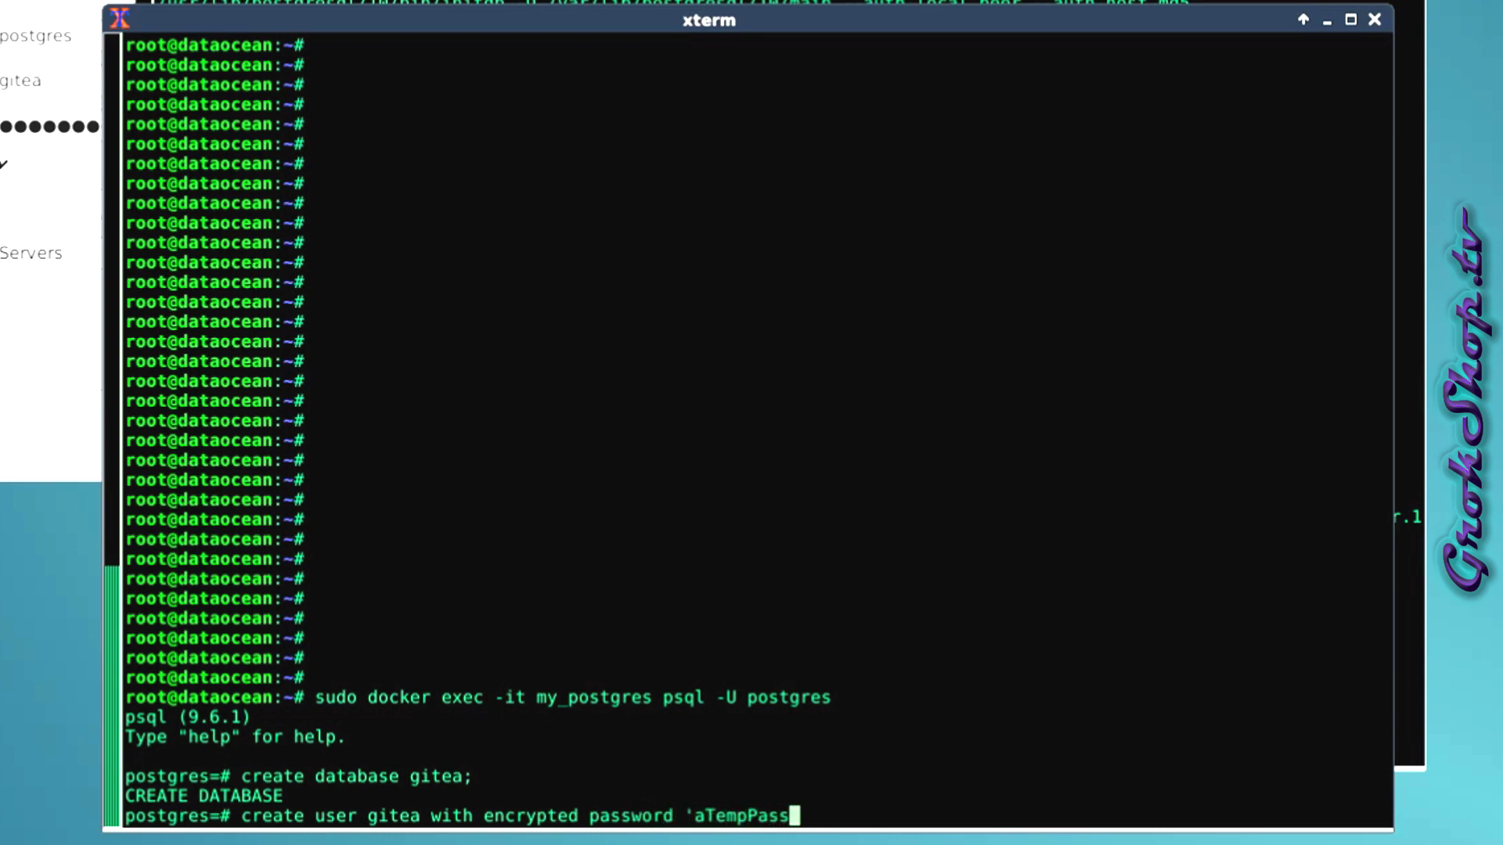
pyautogui.press('Return')
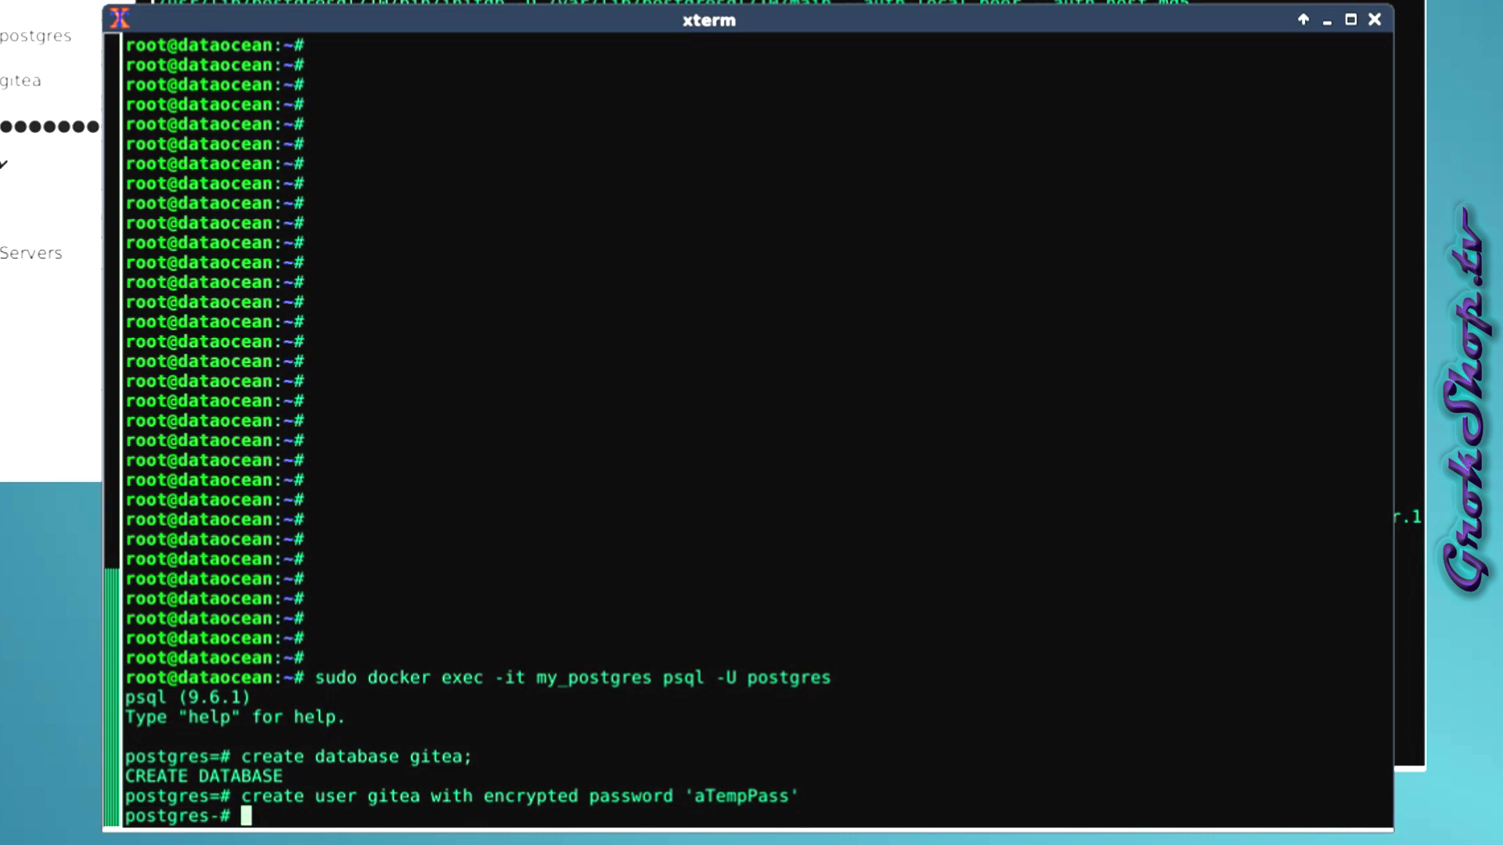
pyautogui.press('Return')
# Run 'grant ALL privileges on database gitea to gitea;'.
pyautogui.write('grant ALL ')
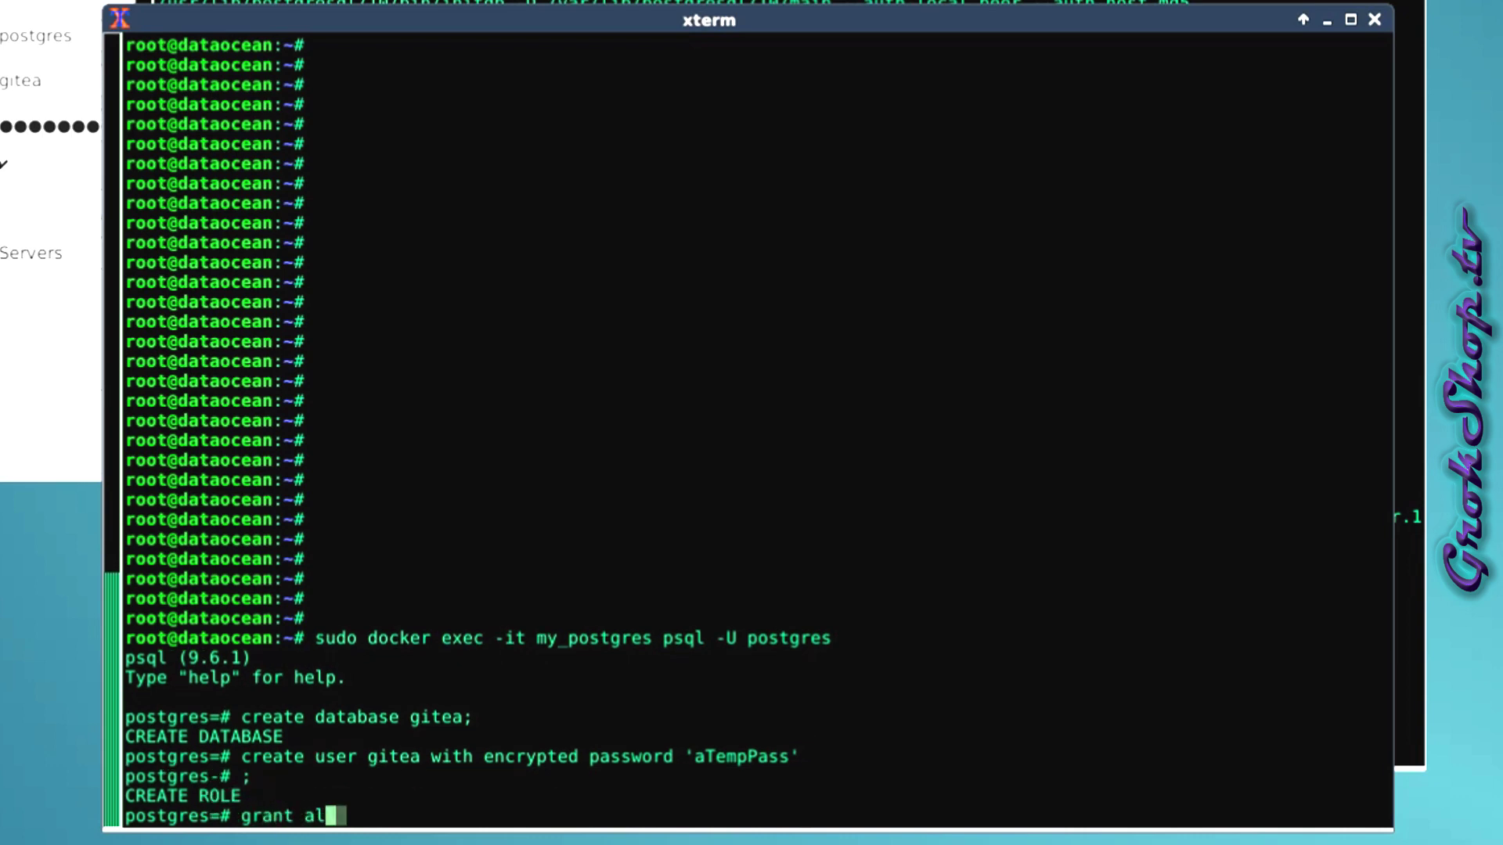
pyautogui.write('priv')
pyautogui.press('BackSpace')
pyautogui.press('BackSpace')
pyautogui.press('BackSpace')
pyautogui.press('BackSpace')
pyautogui.write('priv')
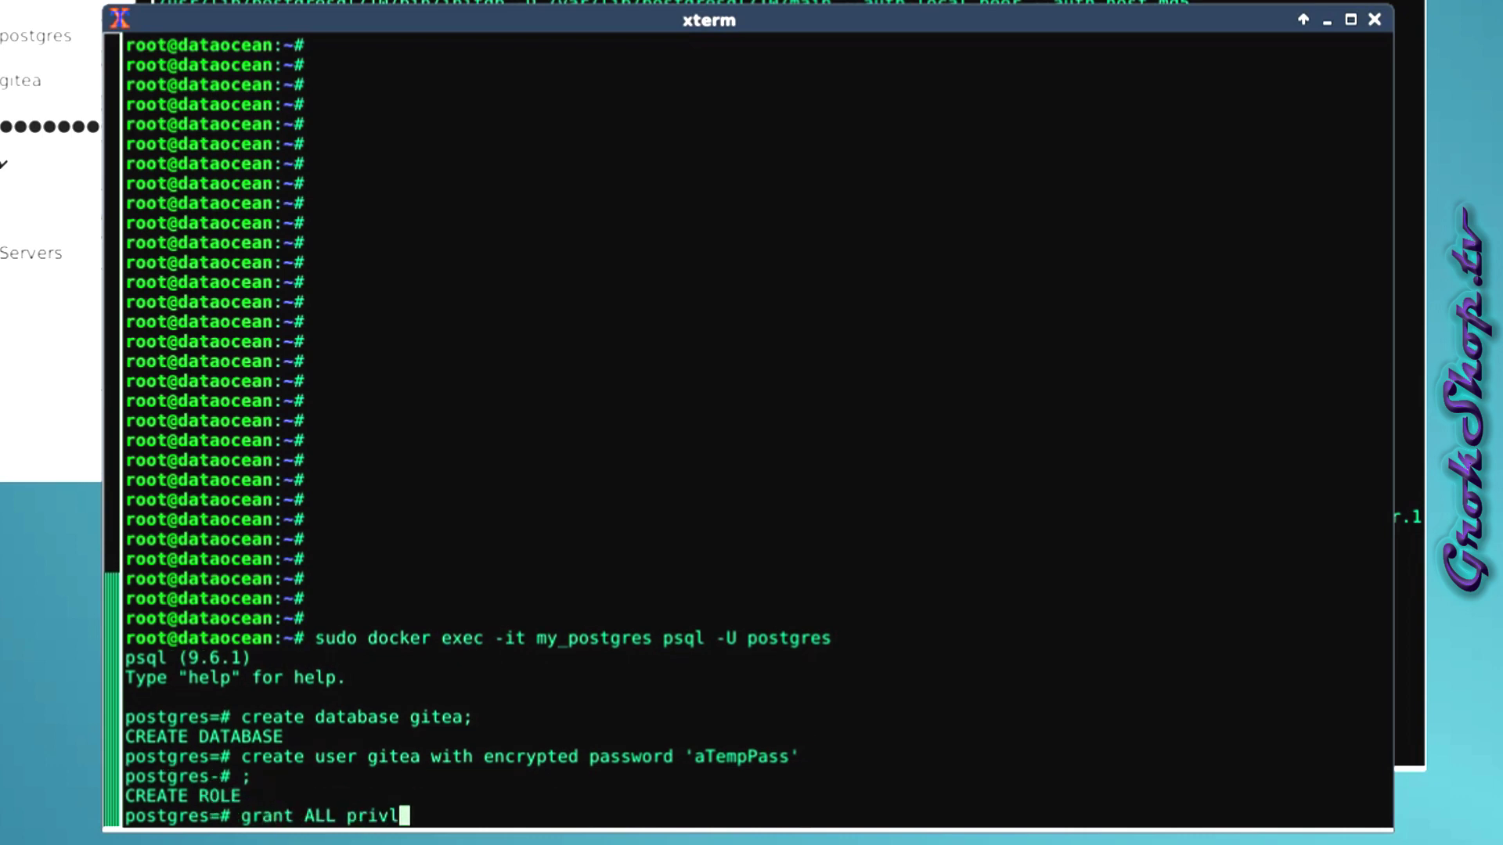
pyautogui.press('BackSpace')
pyautogui.press('BackSpace')
pyautogui.press('BackSpace')
pyautogui.press('BackSpace')
pyautogui.write('privileges on data')
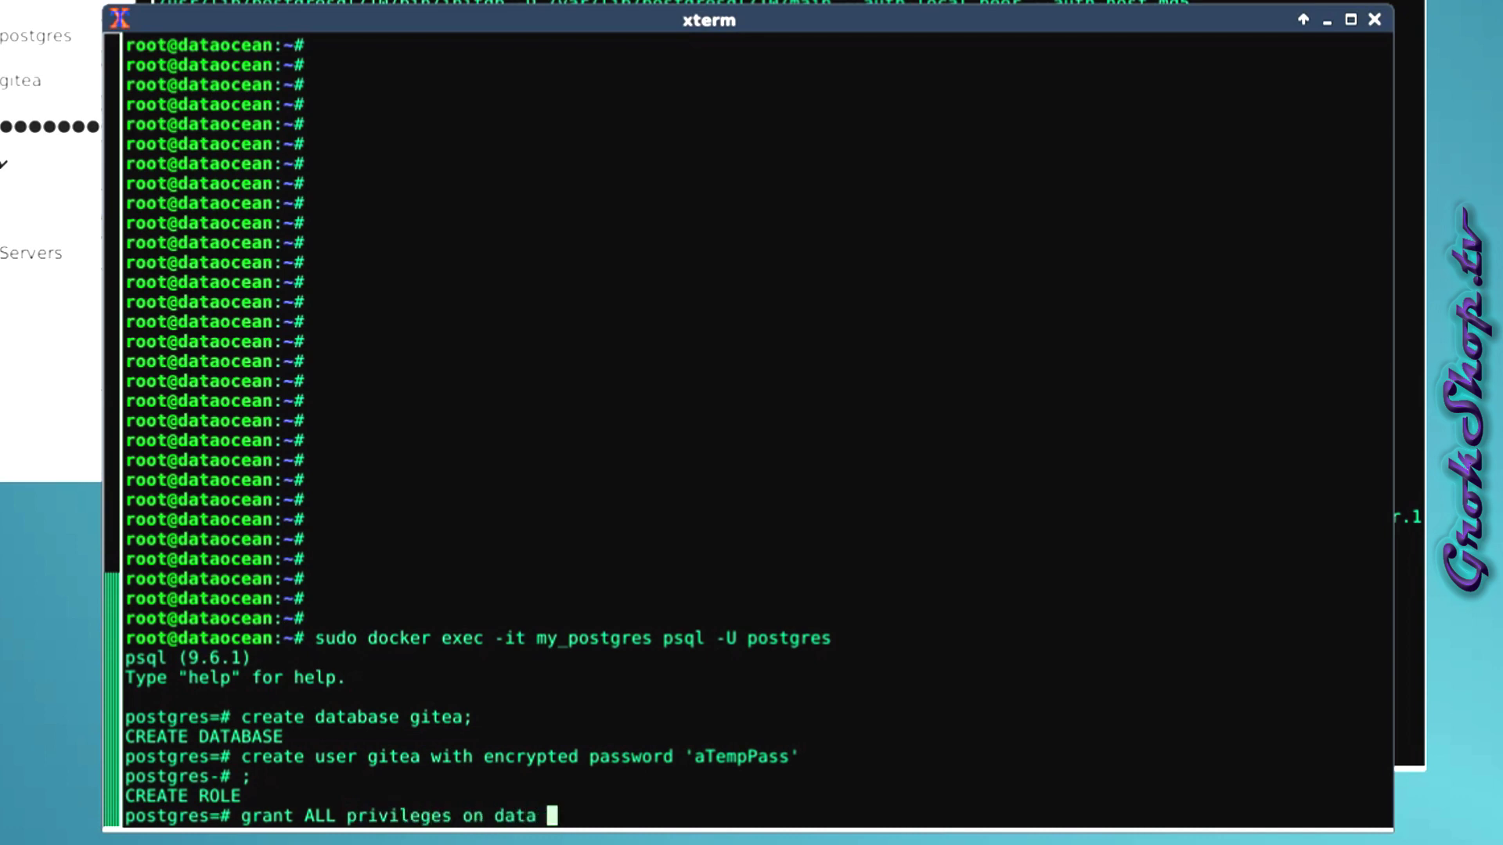
pyautogui.press('BackSpace')
pyautogui.write('base gitea to')
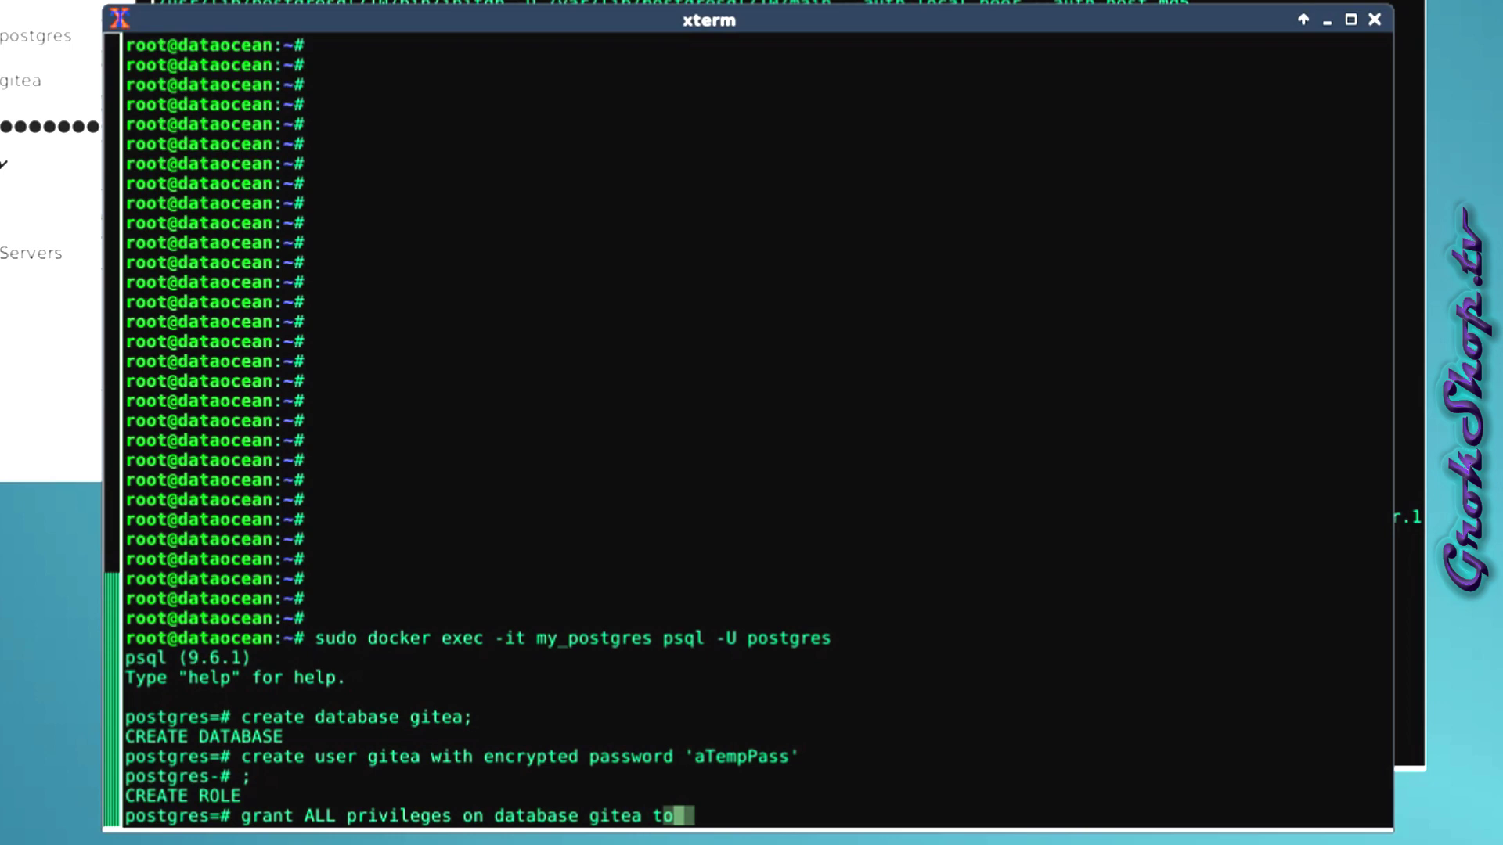
pyautogui.write(' gitea;')
pyautogui.press('Return')
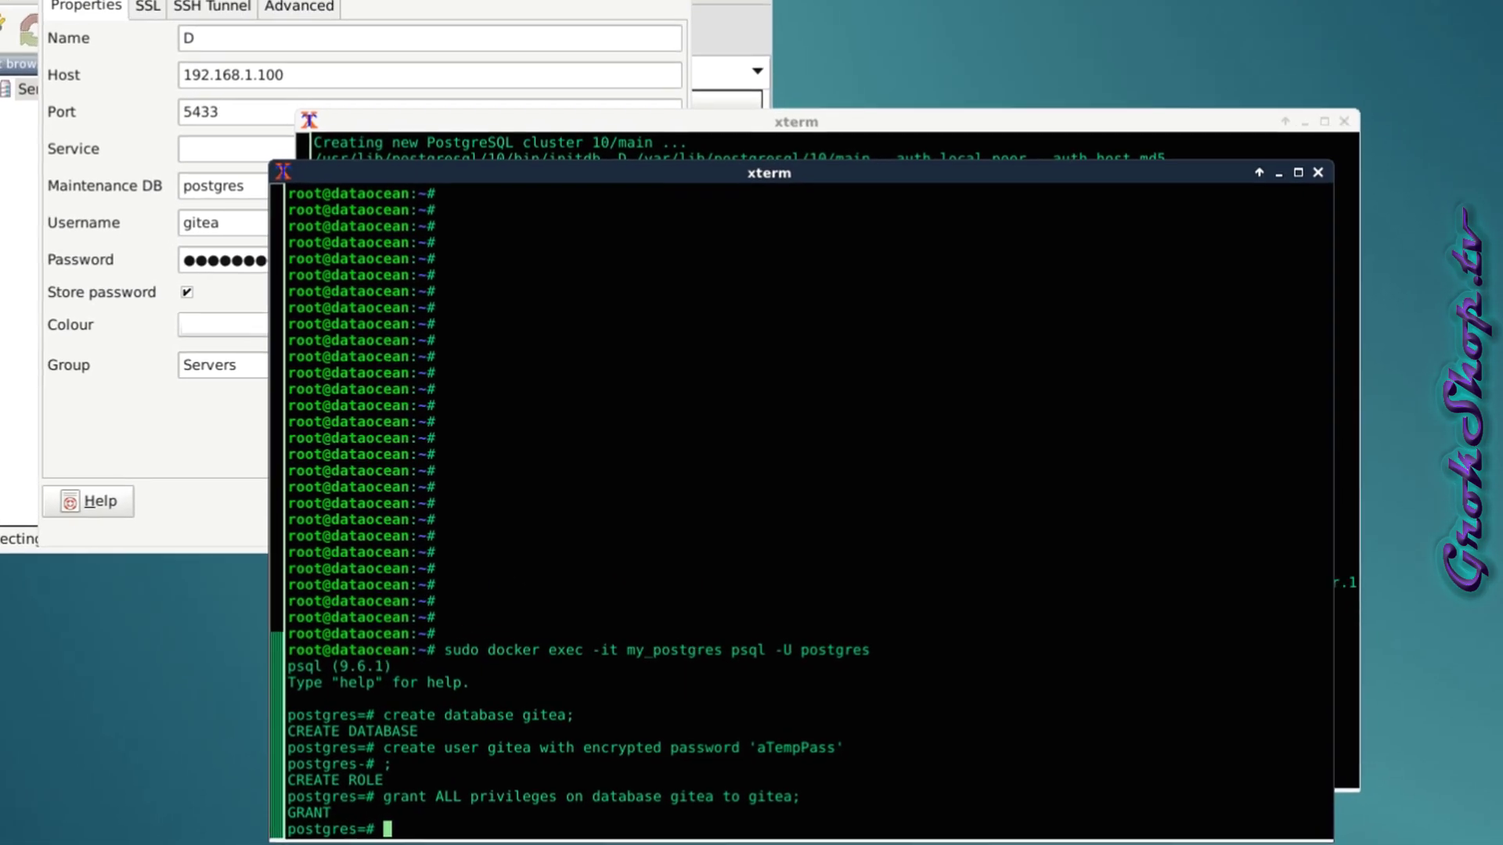
# Re-enter the gitea user's password in New Server Registration, keep it stored, and save.
pyautogui.click(174, 236)
pyautogui.doubleClick(252, 292)
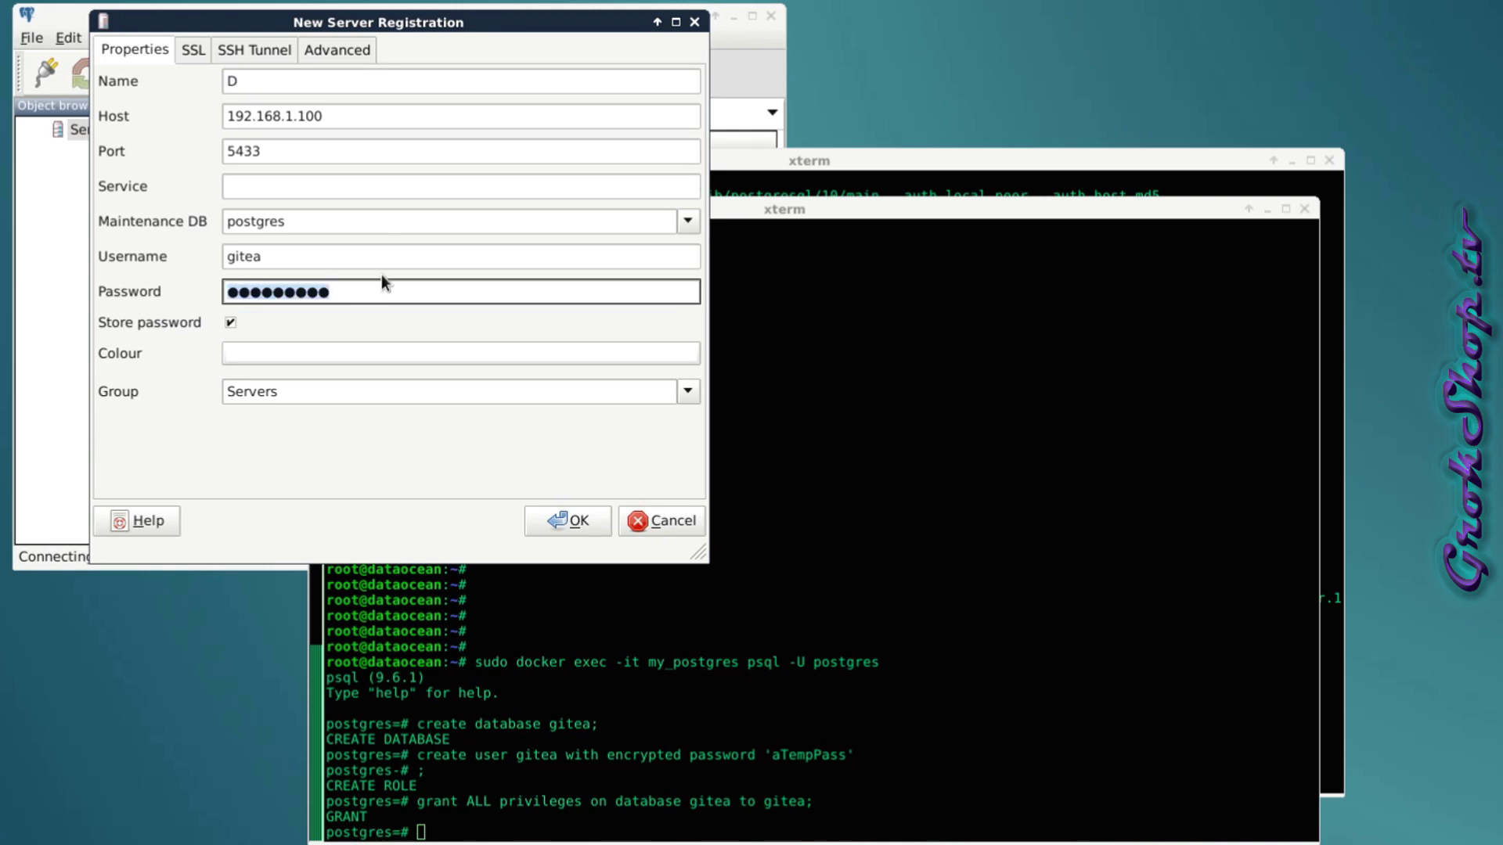
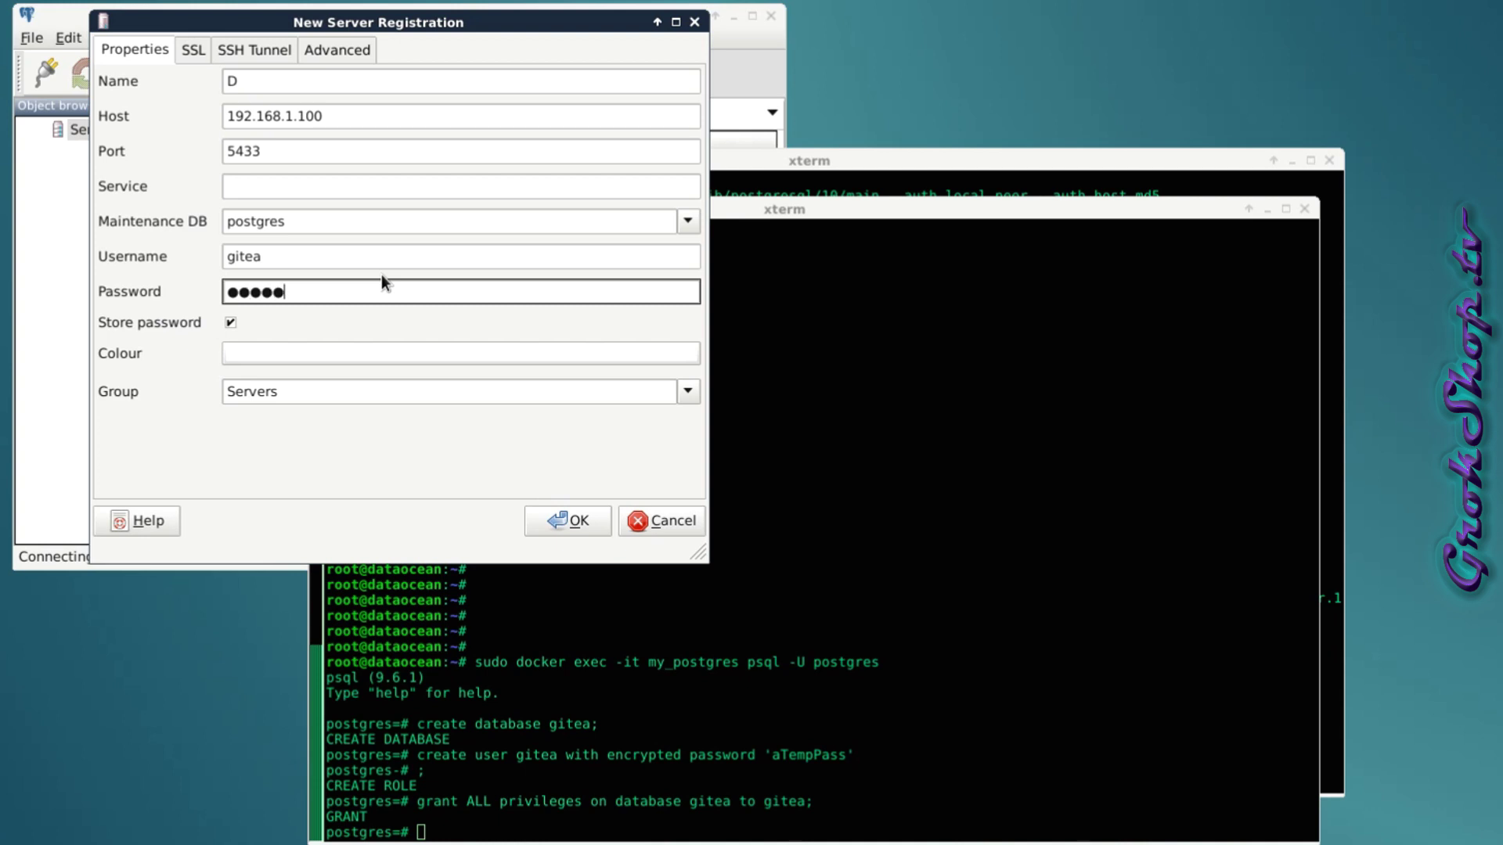
pyautogui.click(231, 322)
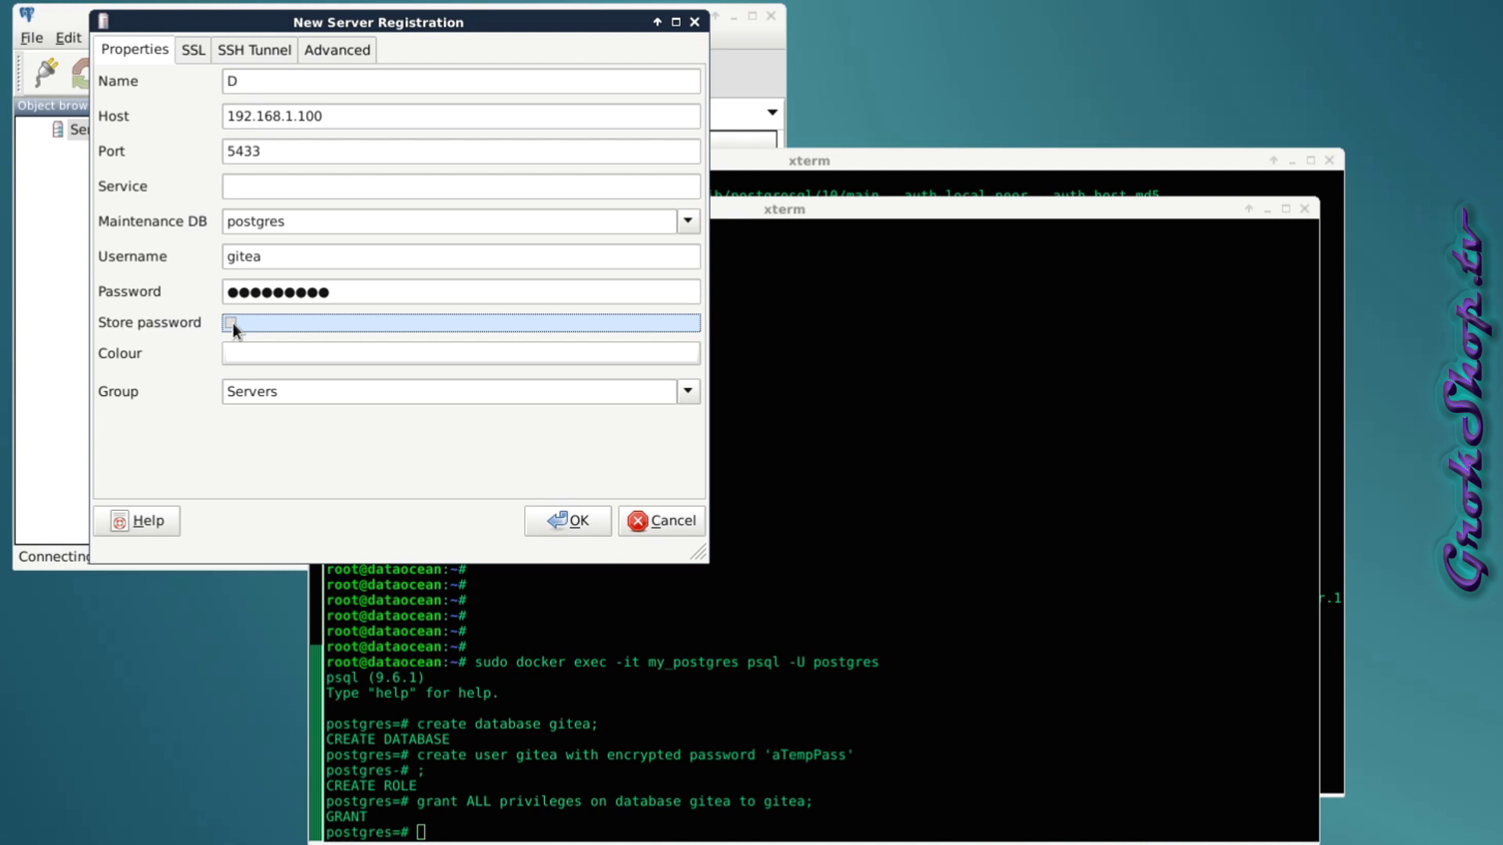
pyautogui.click(233, 323)
pyautogui.click(575, 519)
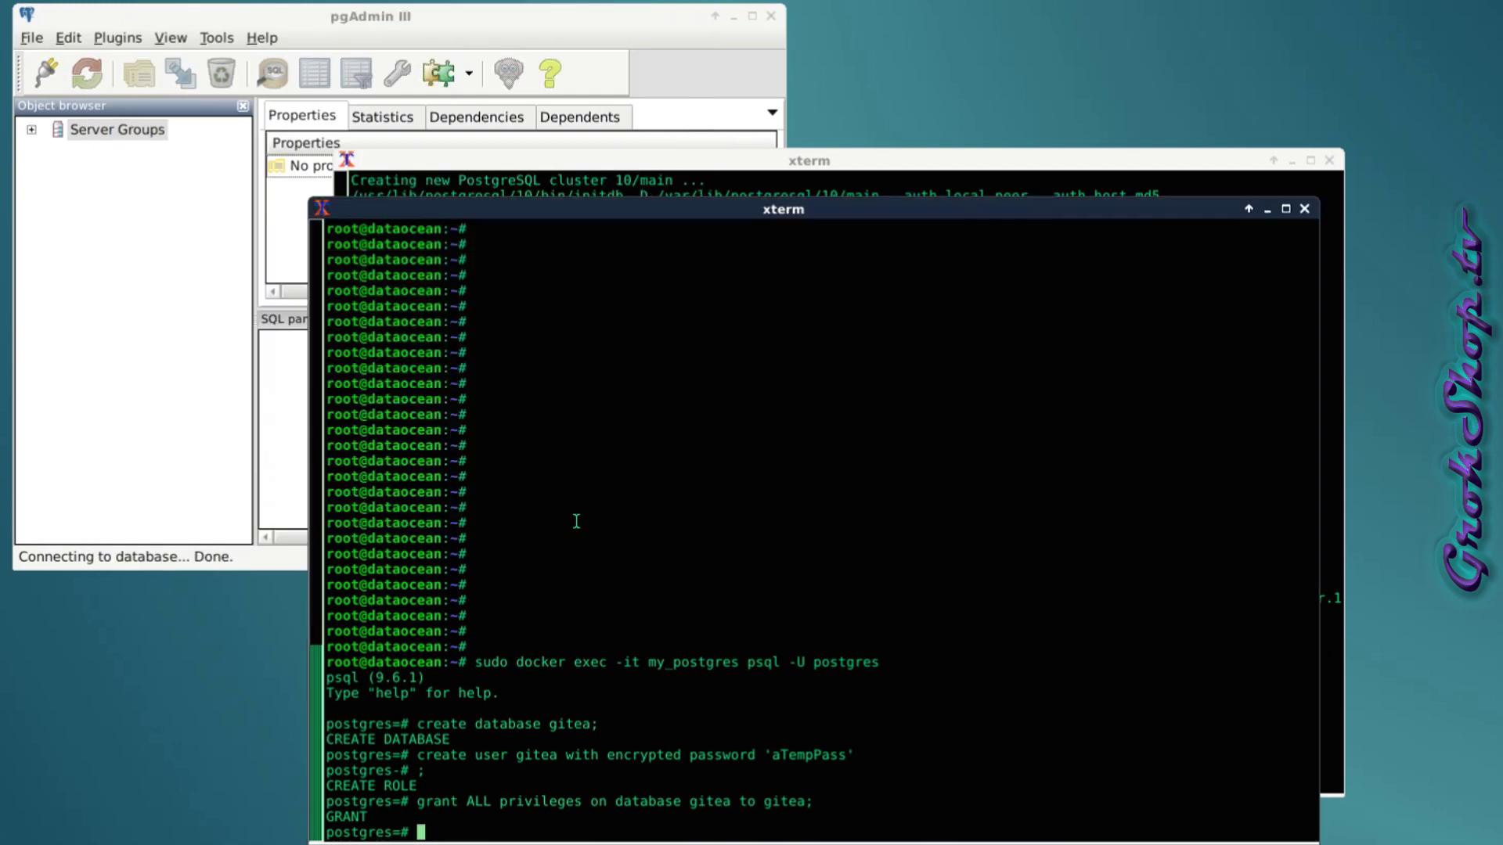
# Connect to server D and open the gitlab and gitea databases, viewing gitea's properties.
pyautogui.moveTo(500, 216); pyautogui.dragTo(780, 230)
pyautogui.click(400, 24)
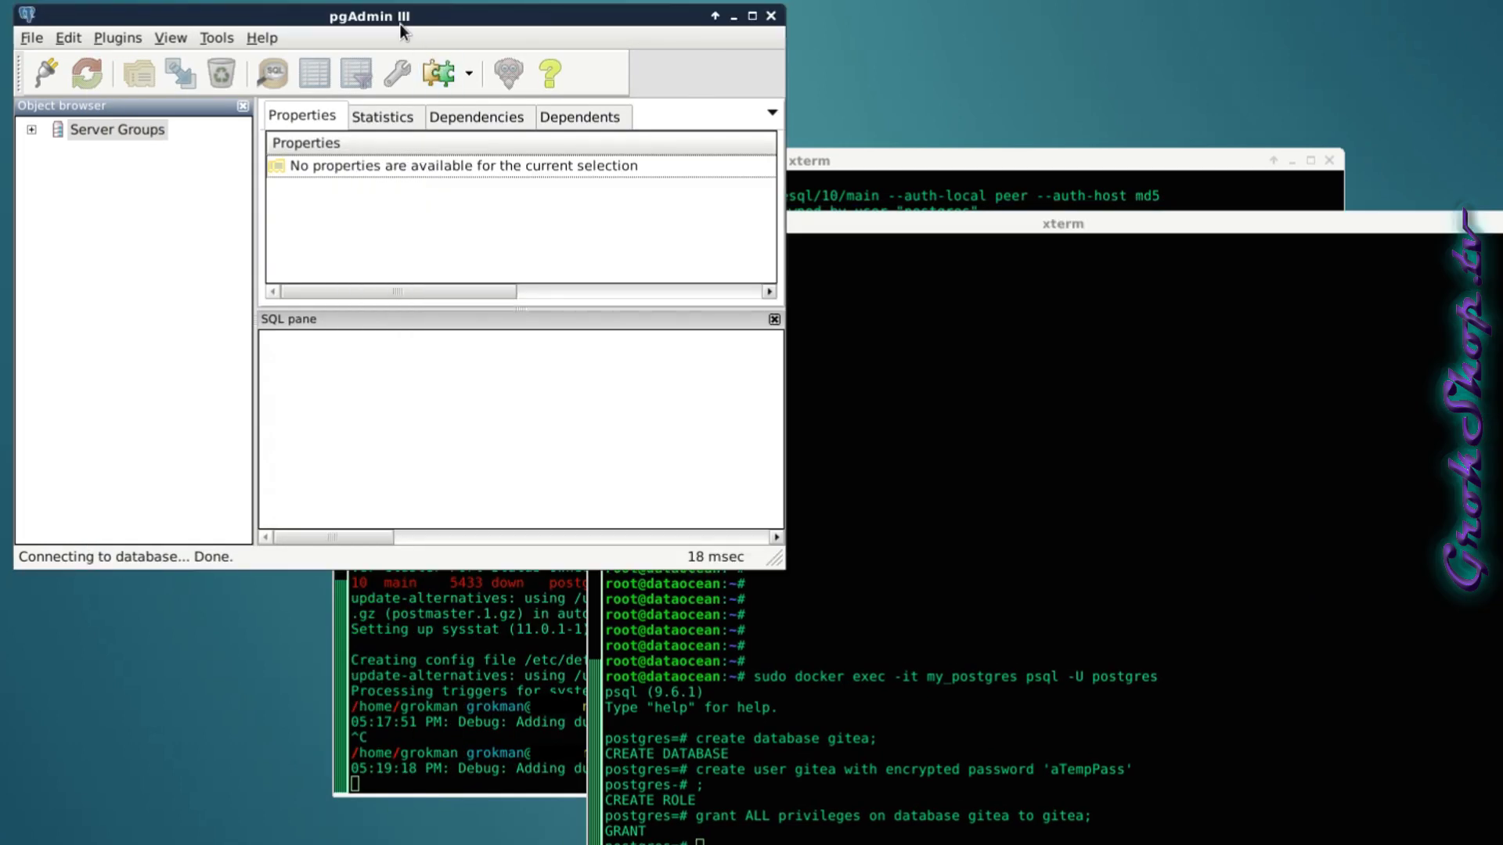
pyautogui.click(31, 130)
pyautogui.click(128, 171)
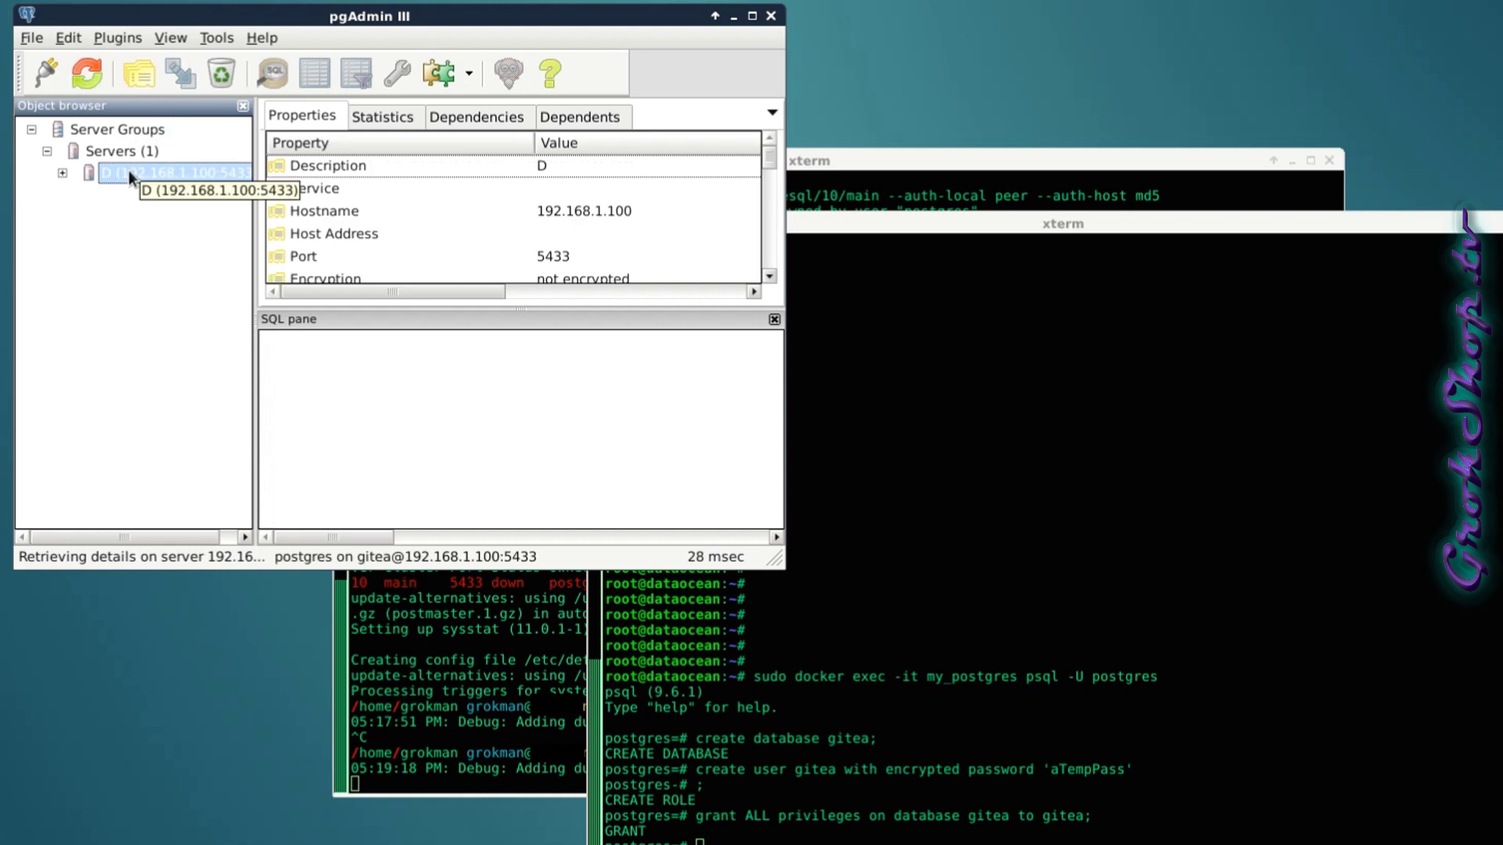
pyautogui.click(62, 173)
pyautogui.click(77, 194)
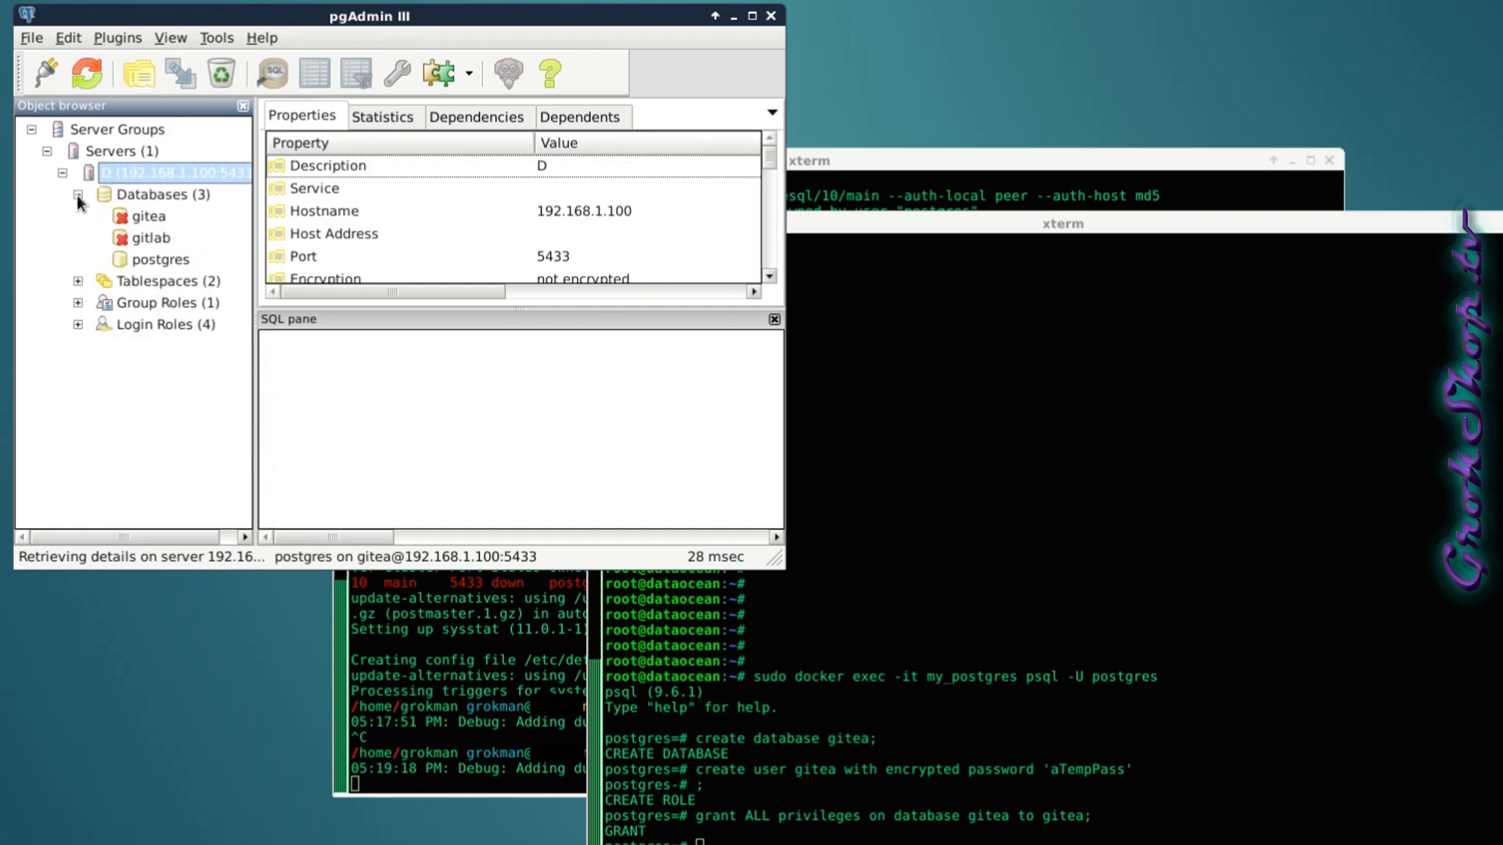
pyautogui.click(144, 241)
pyautogui.click(146, 216)
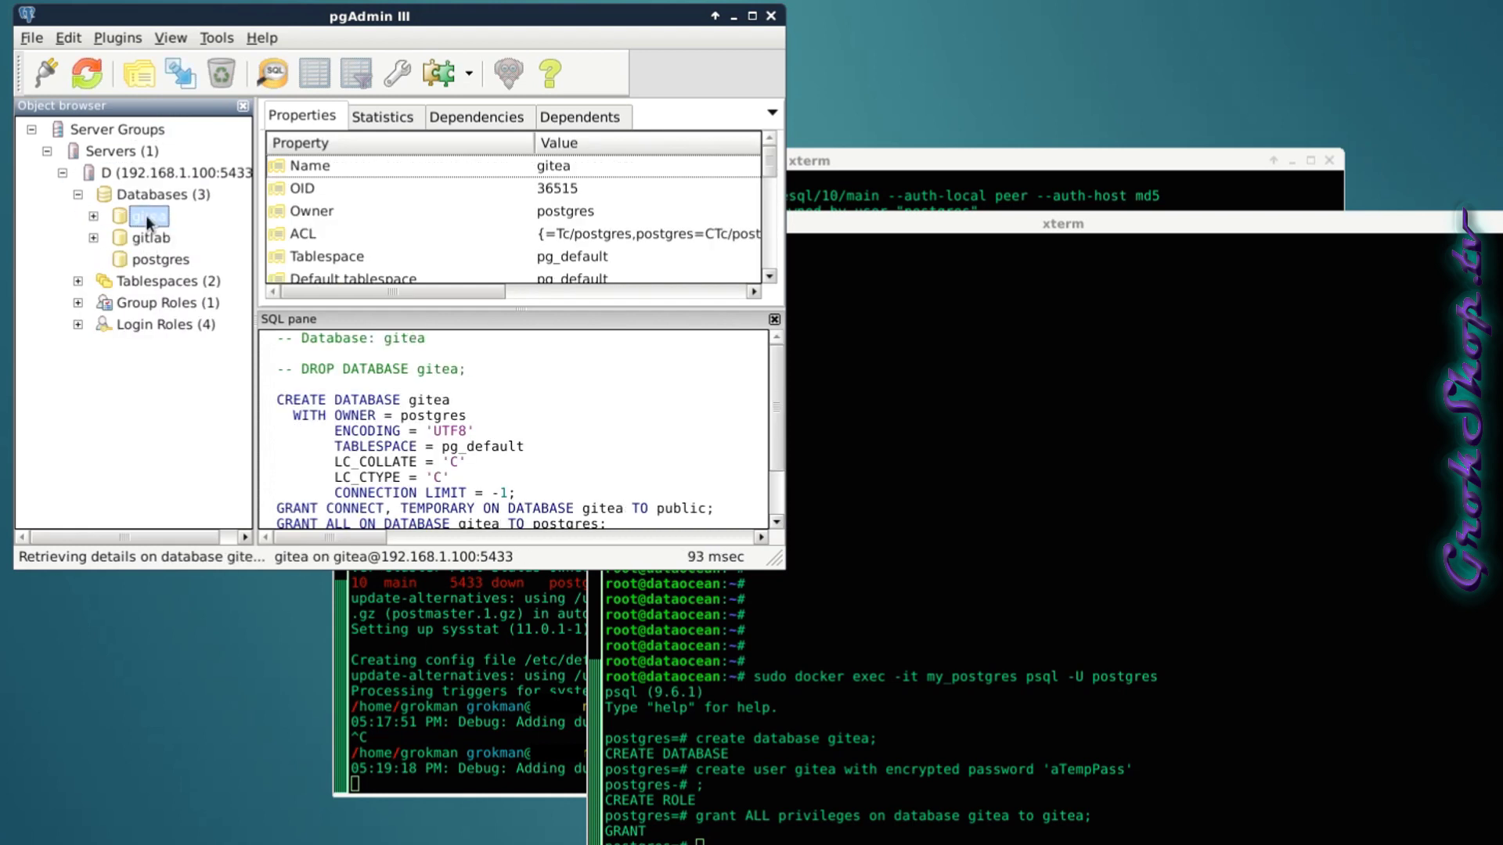
pyautogui.moveTo(775, 561); pyautogui.dragTo(1306, 844)
# Expand both databases and browse the objects in gitea's ANSI catalog.
pyautogui.click(93, 216)
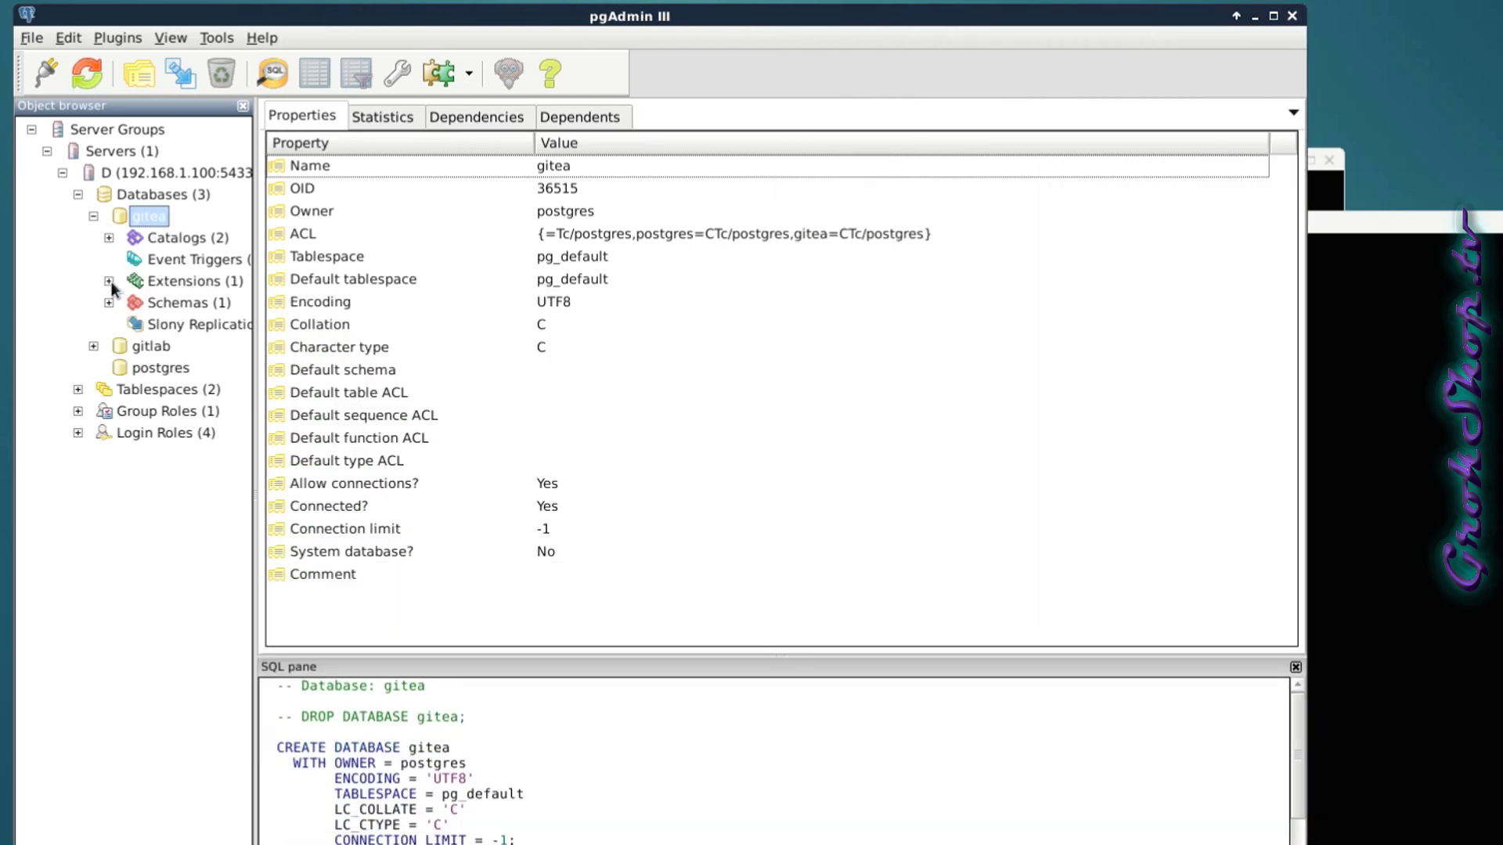
pyautogui.click(93, 346)
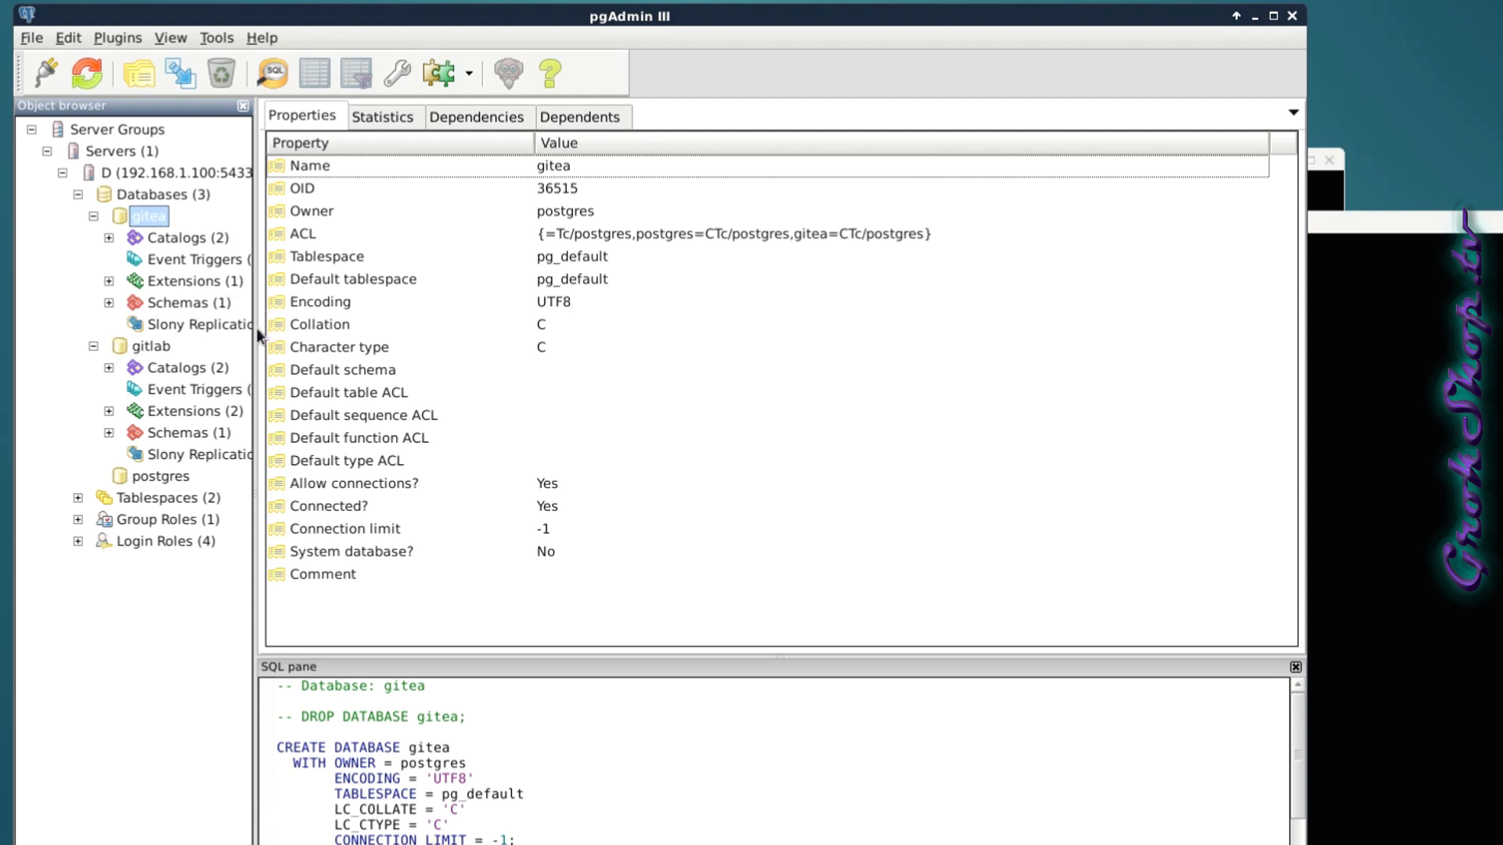
pyautogui.click(108, 238)
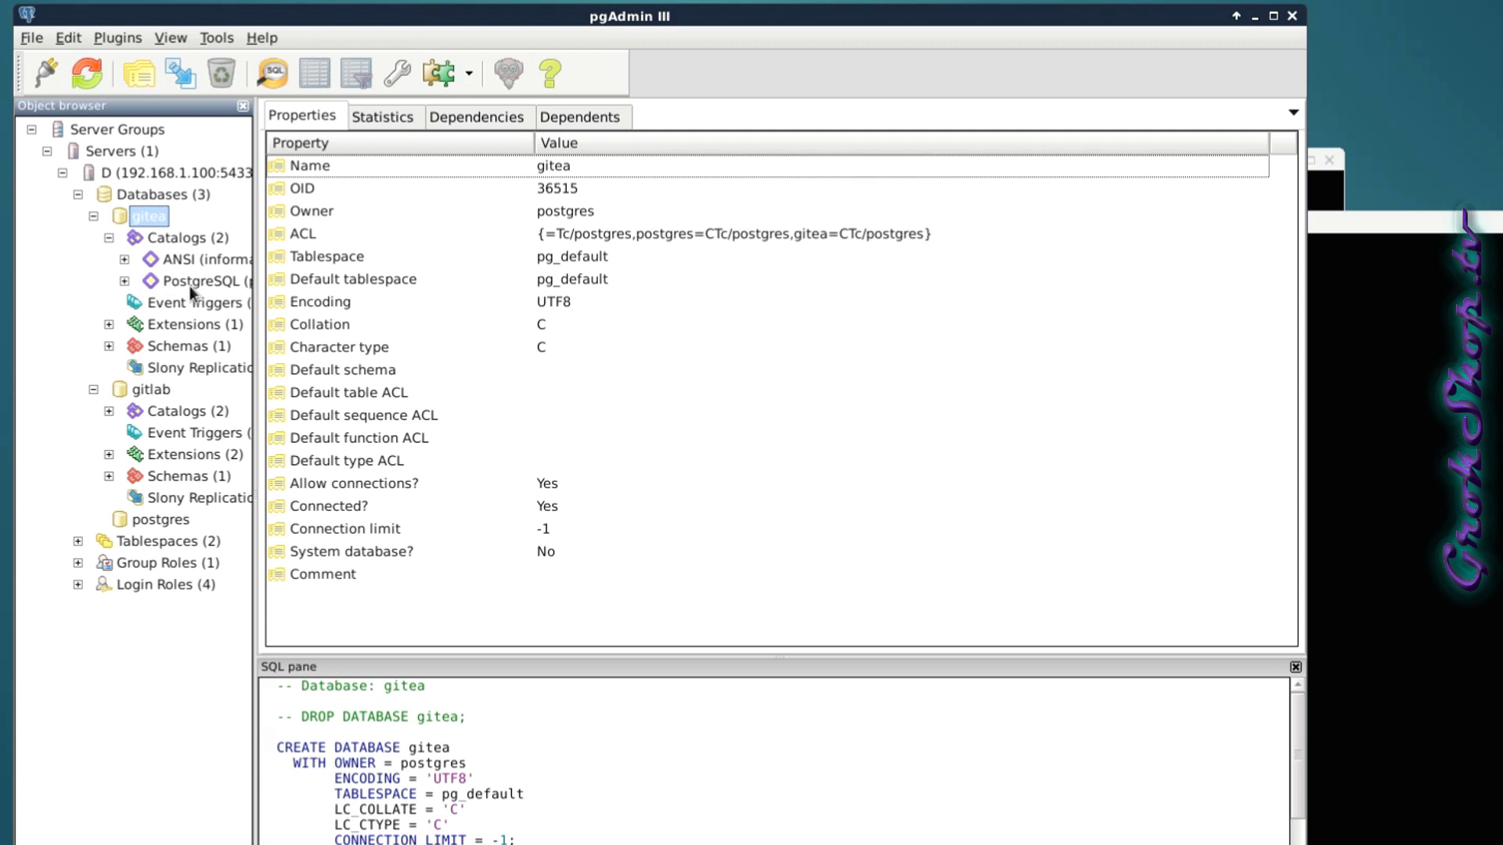
pyautogui.click(125, 259)
pyautogui.moveTo(254, 313); pyautogui.dragTo(384, 313)
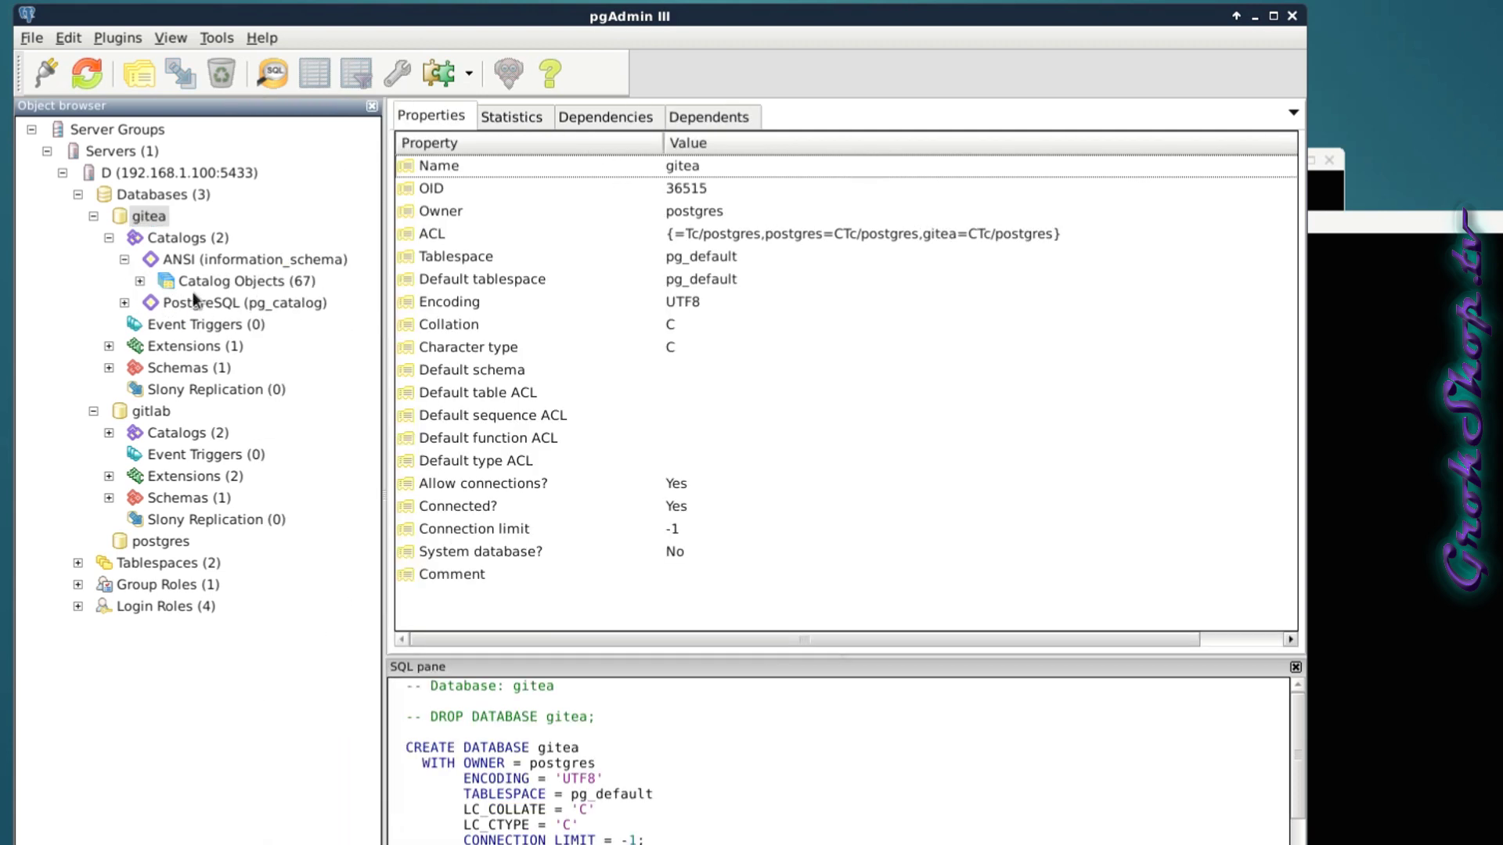
pyautogui.click(154, 287)
pyautogui.click(140, 281)
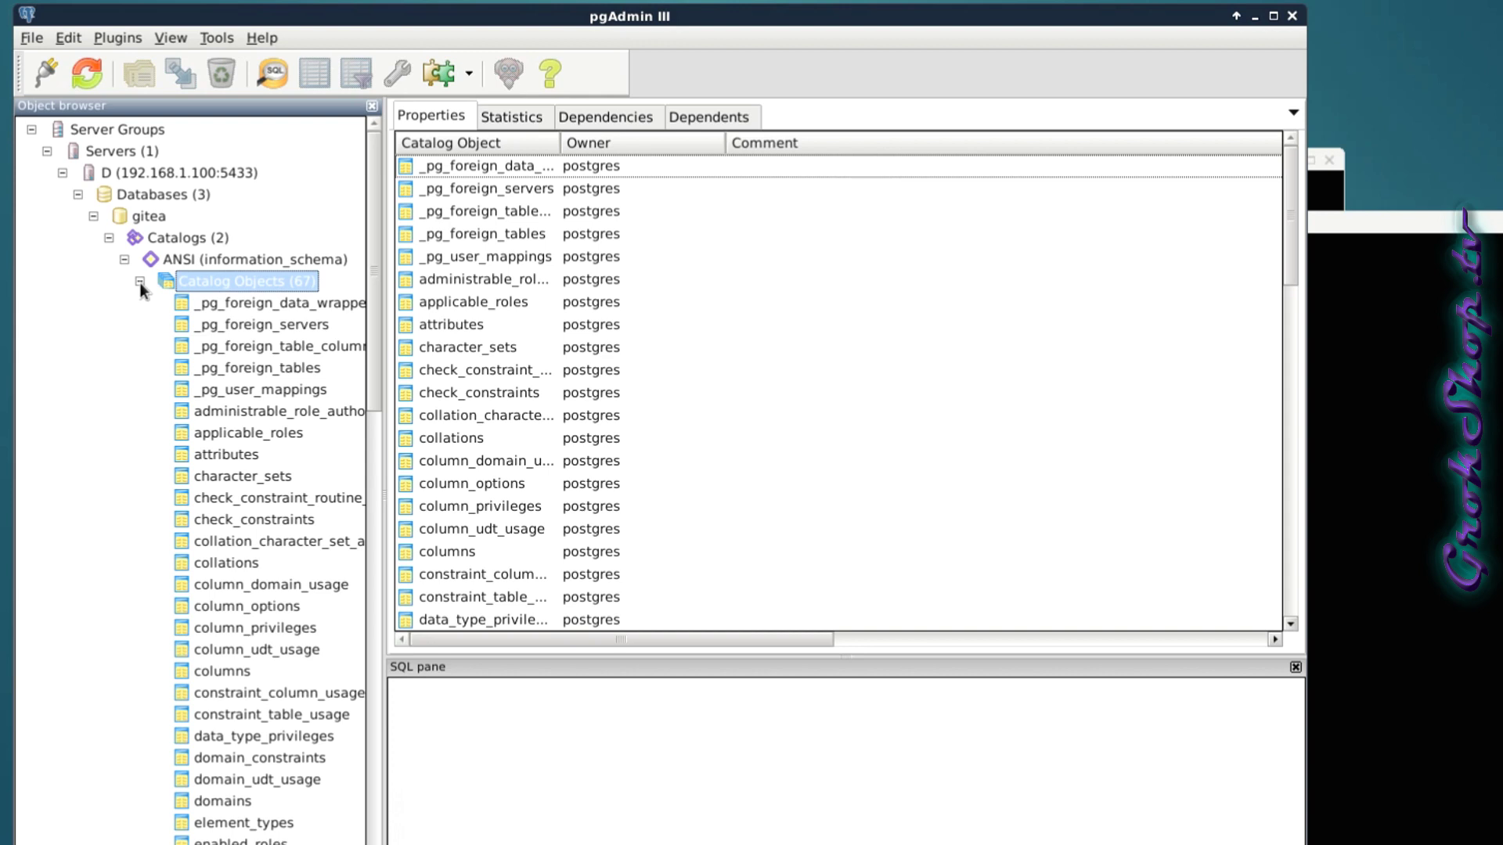
pyautogui.click(139, 282)
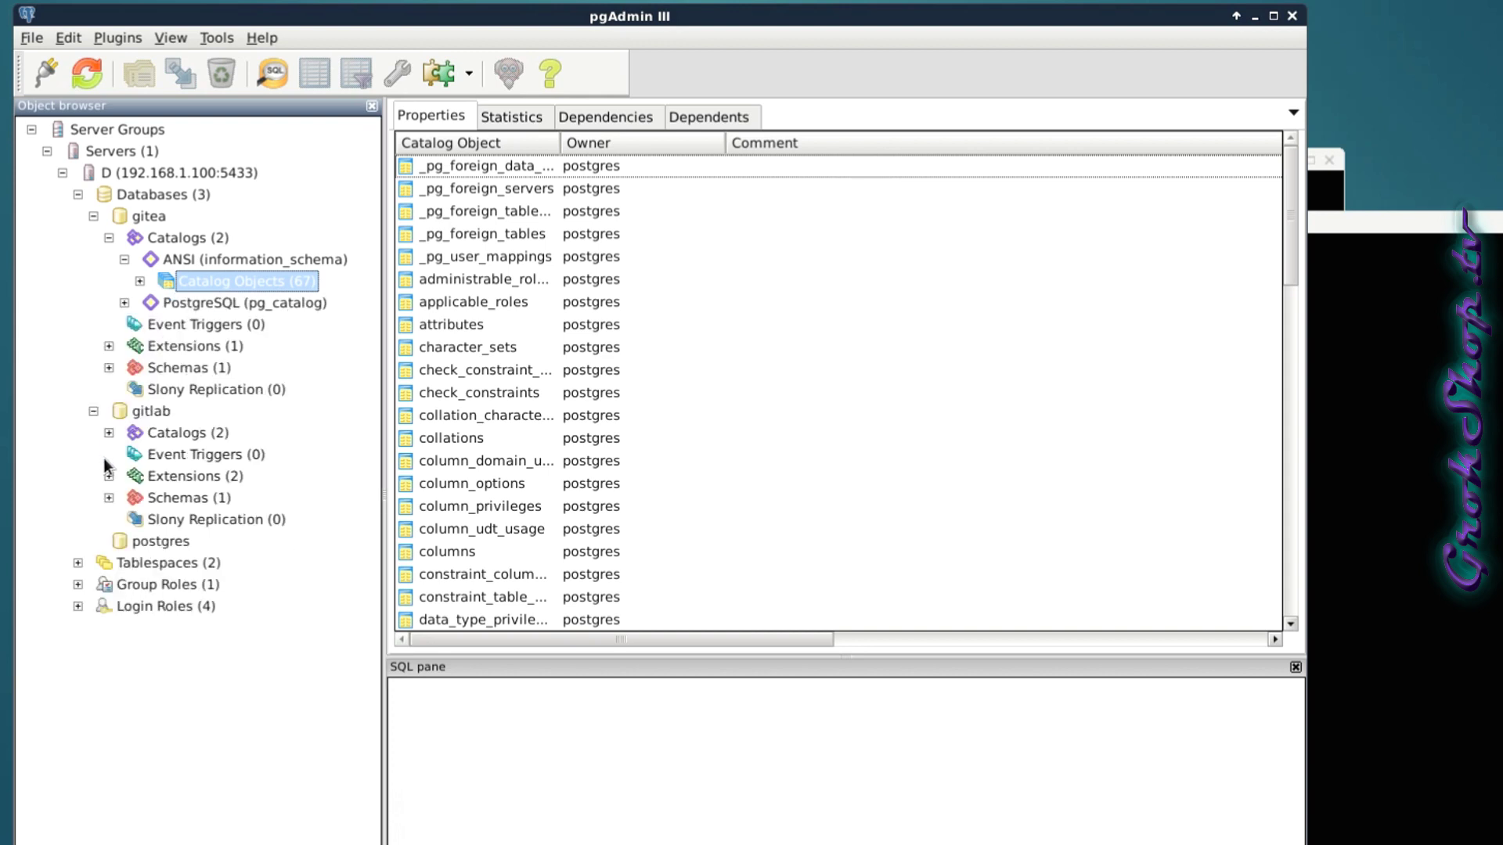
# Show the public schemas of gitea (empty) and gitlab, listing gitlab's 78 tables.
pyautogui.click(109, 368)
pyautogui.click(125, 389)
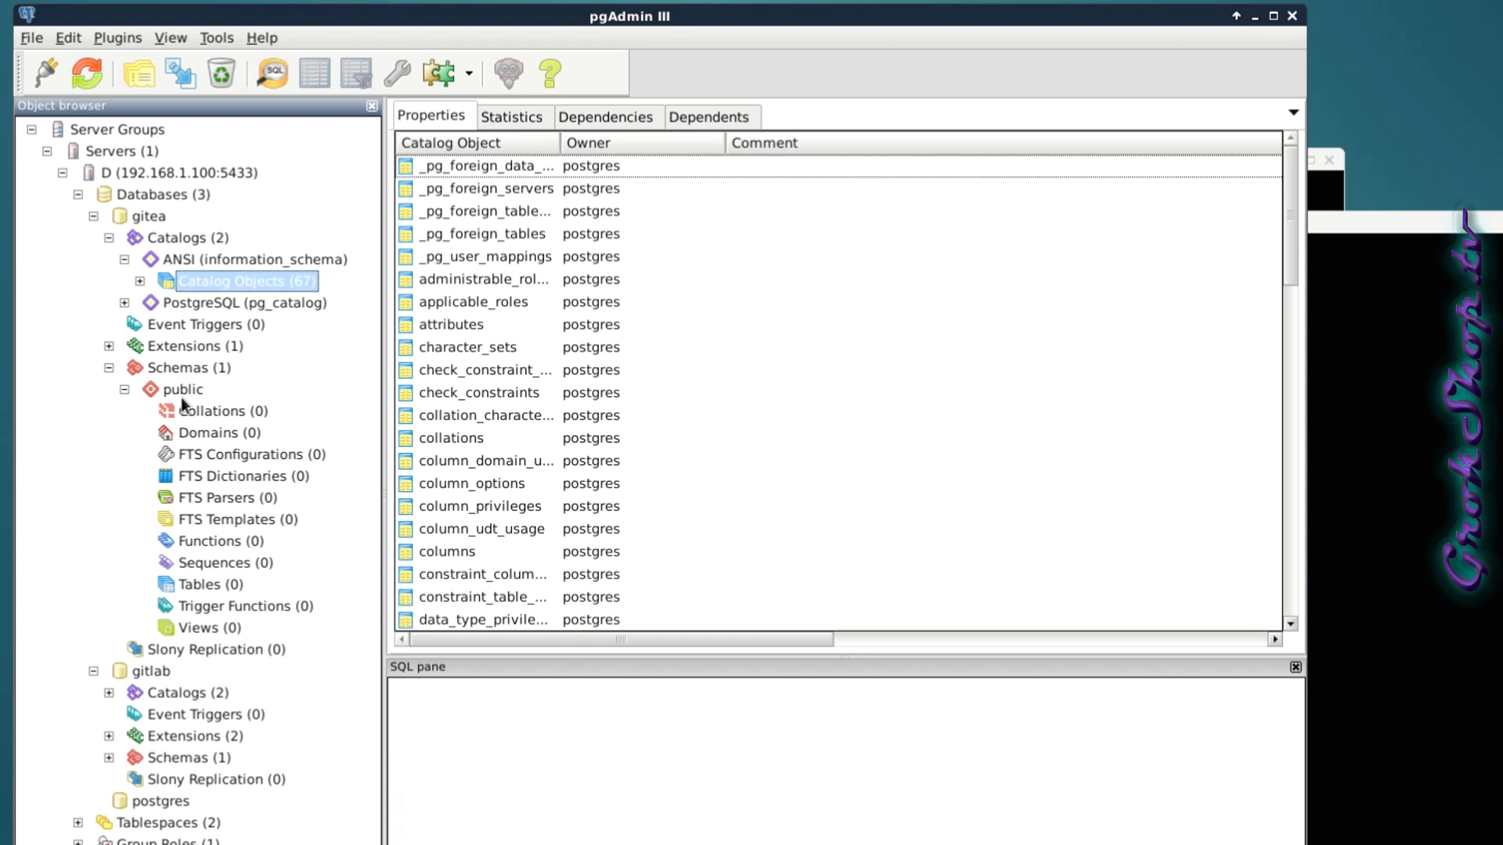
pyautogui.click(109, 758)
pyautogui.click(124, 779)
pyautogui.scroll(-2, 177, 763)
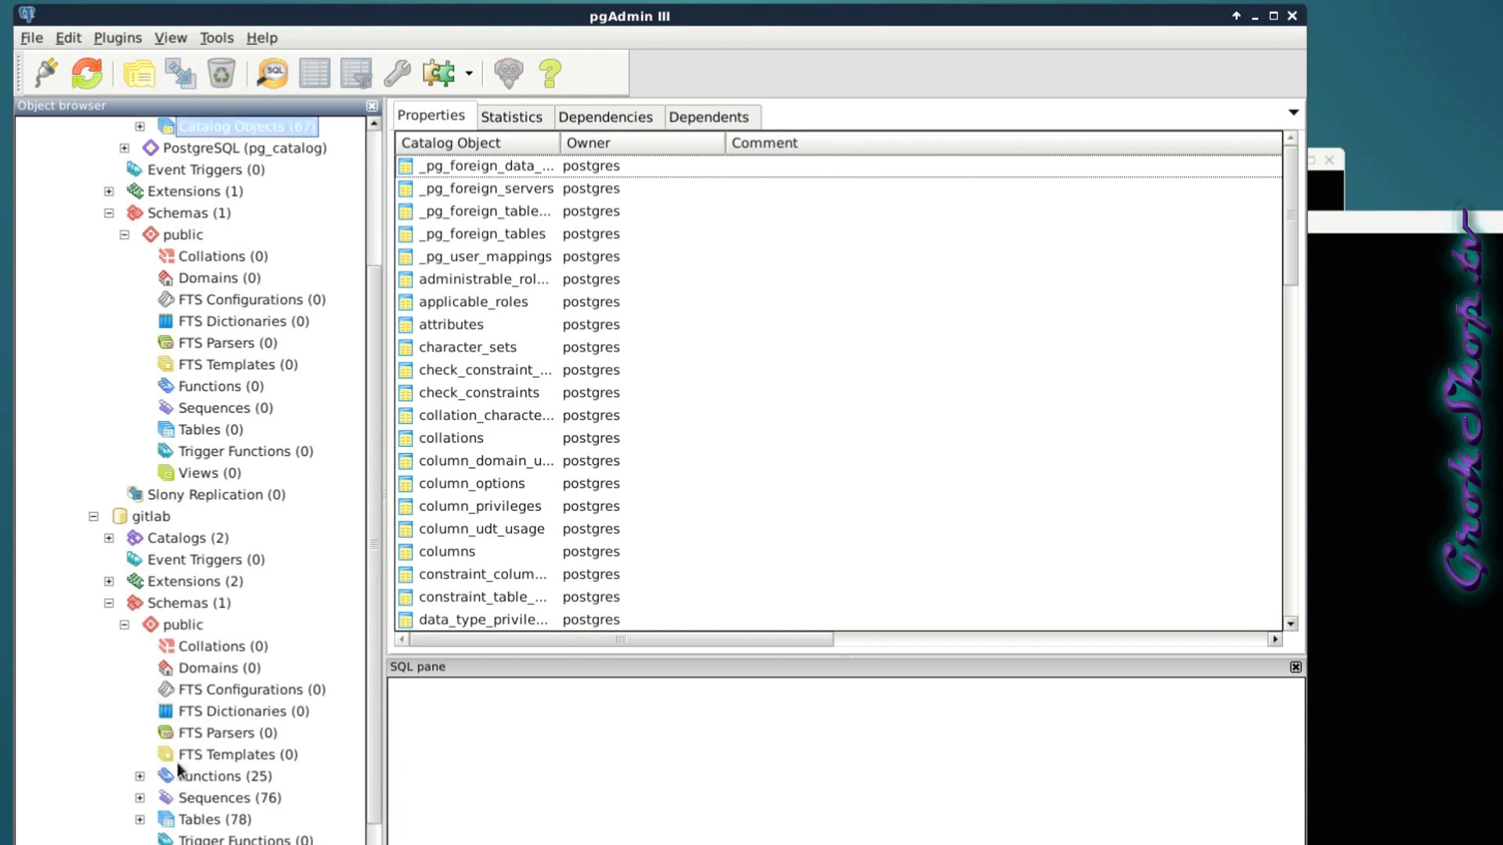
pyautogui.scroll(-1, 177, 762)
pyautogui.click(139, 791)
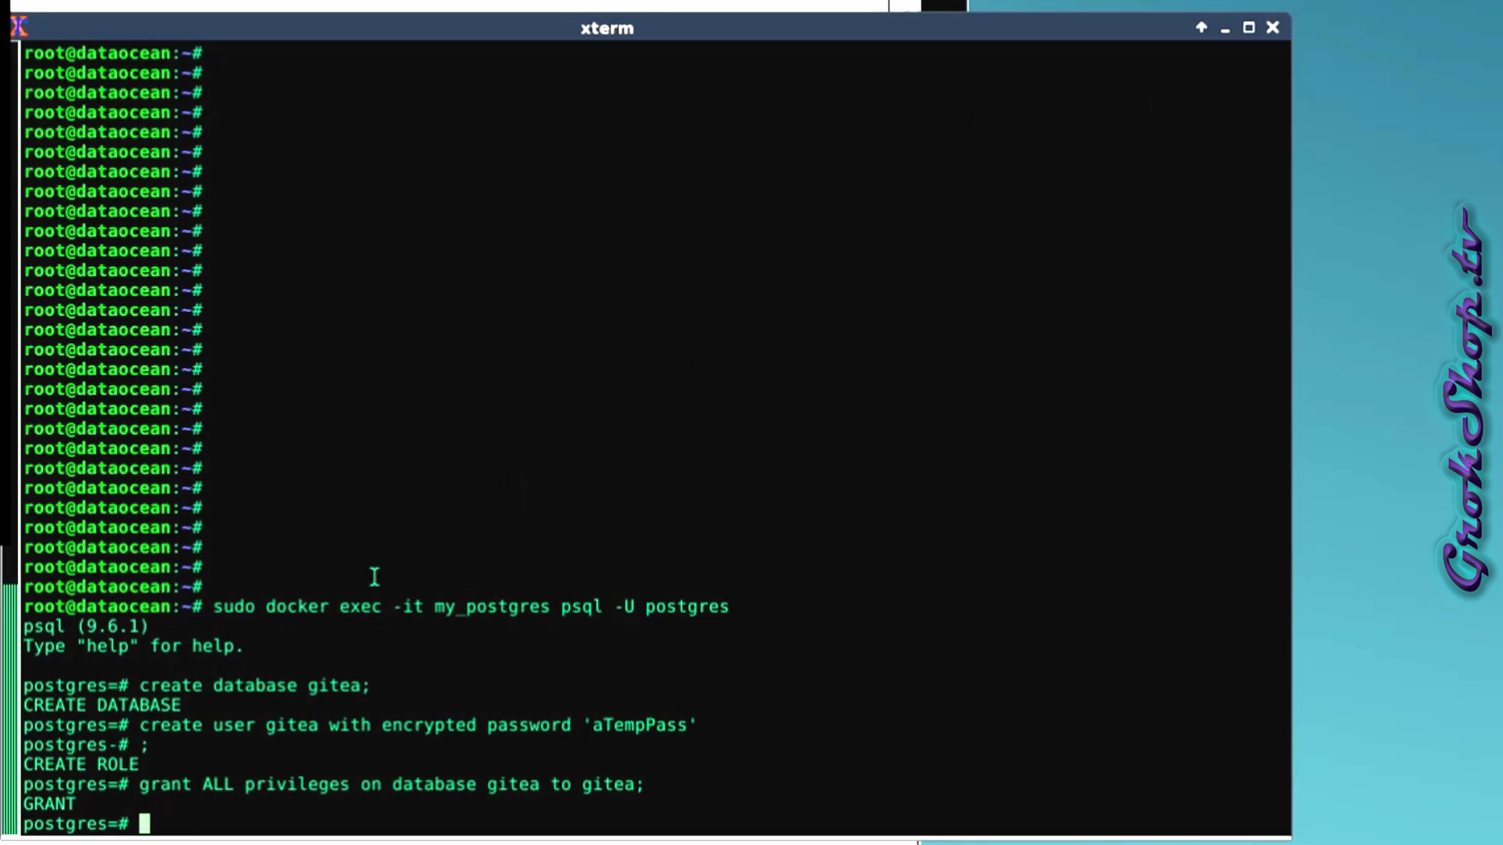
# Query each database's datcollate from pg_database and list all rows of pg_collation.
pyautogui.middleClick(235, 775)
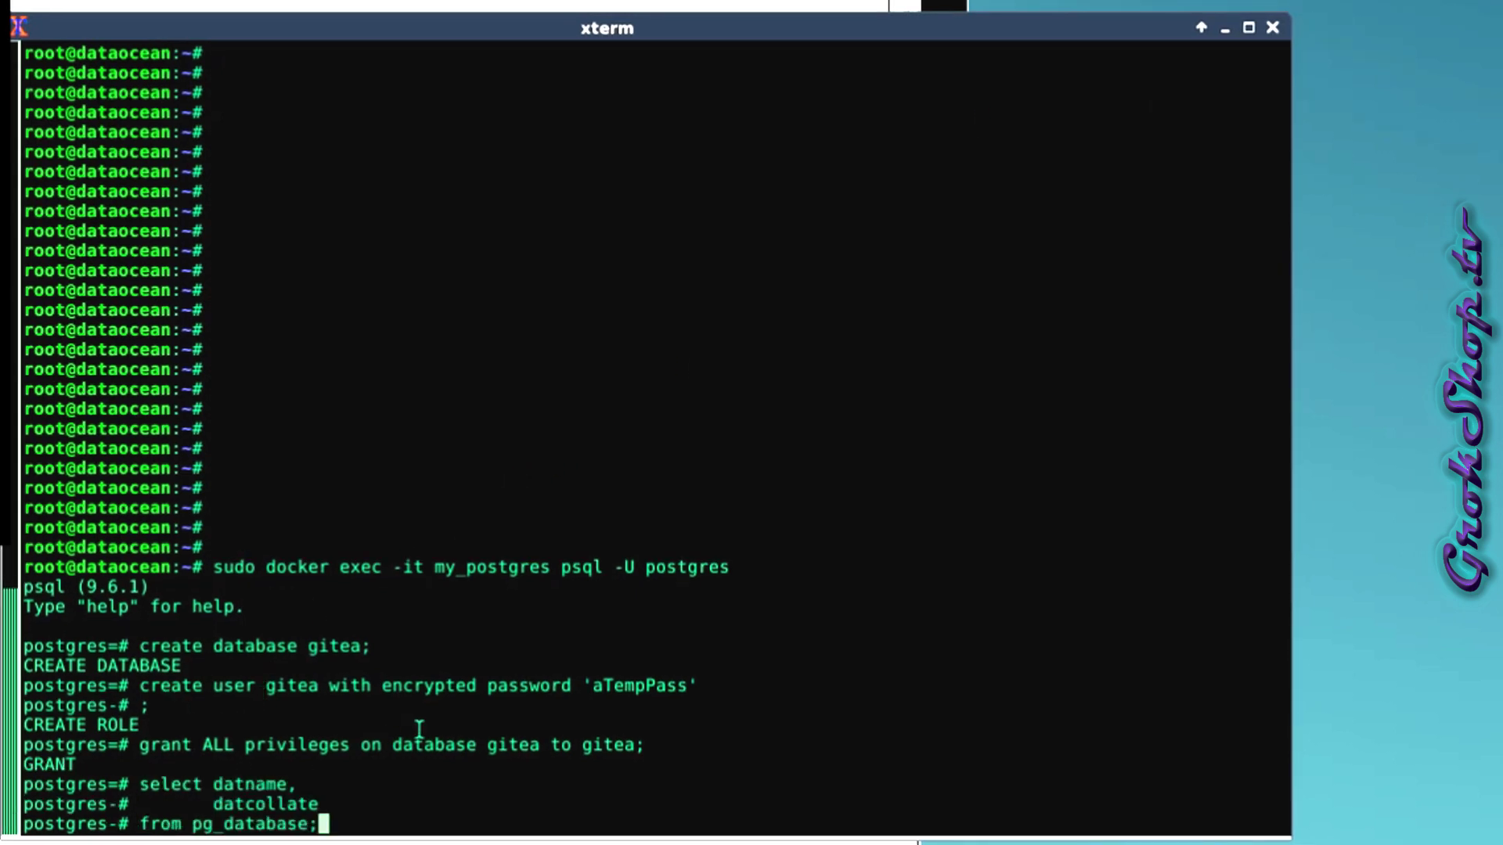
pyautogui.press('Return')
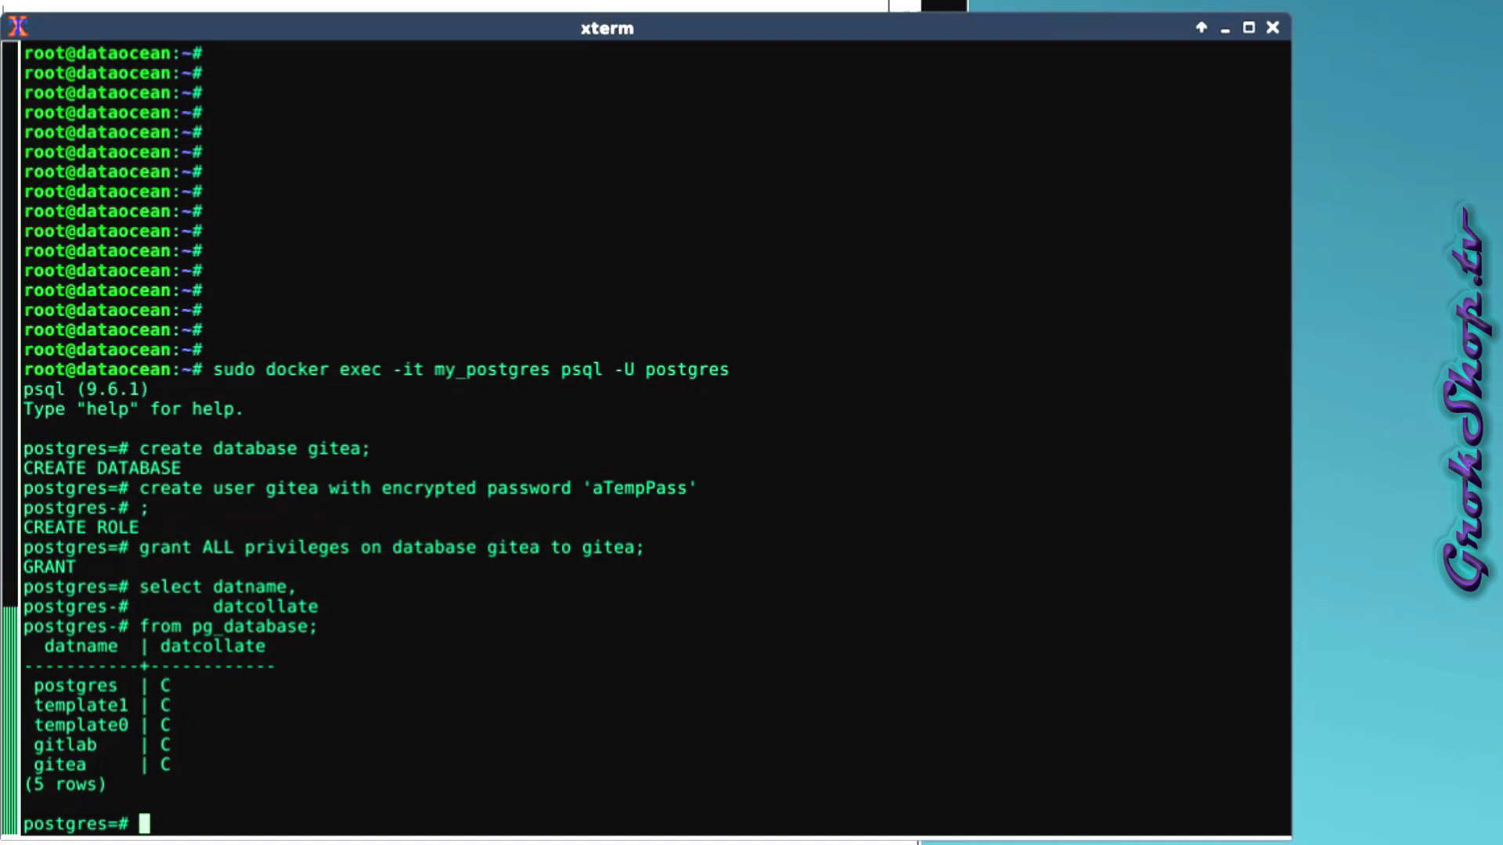
pyautogui.write('select * from pg_collation;')
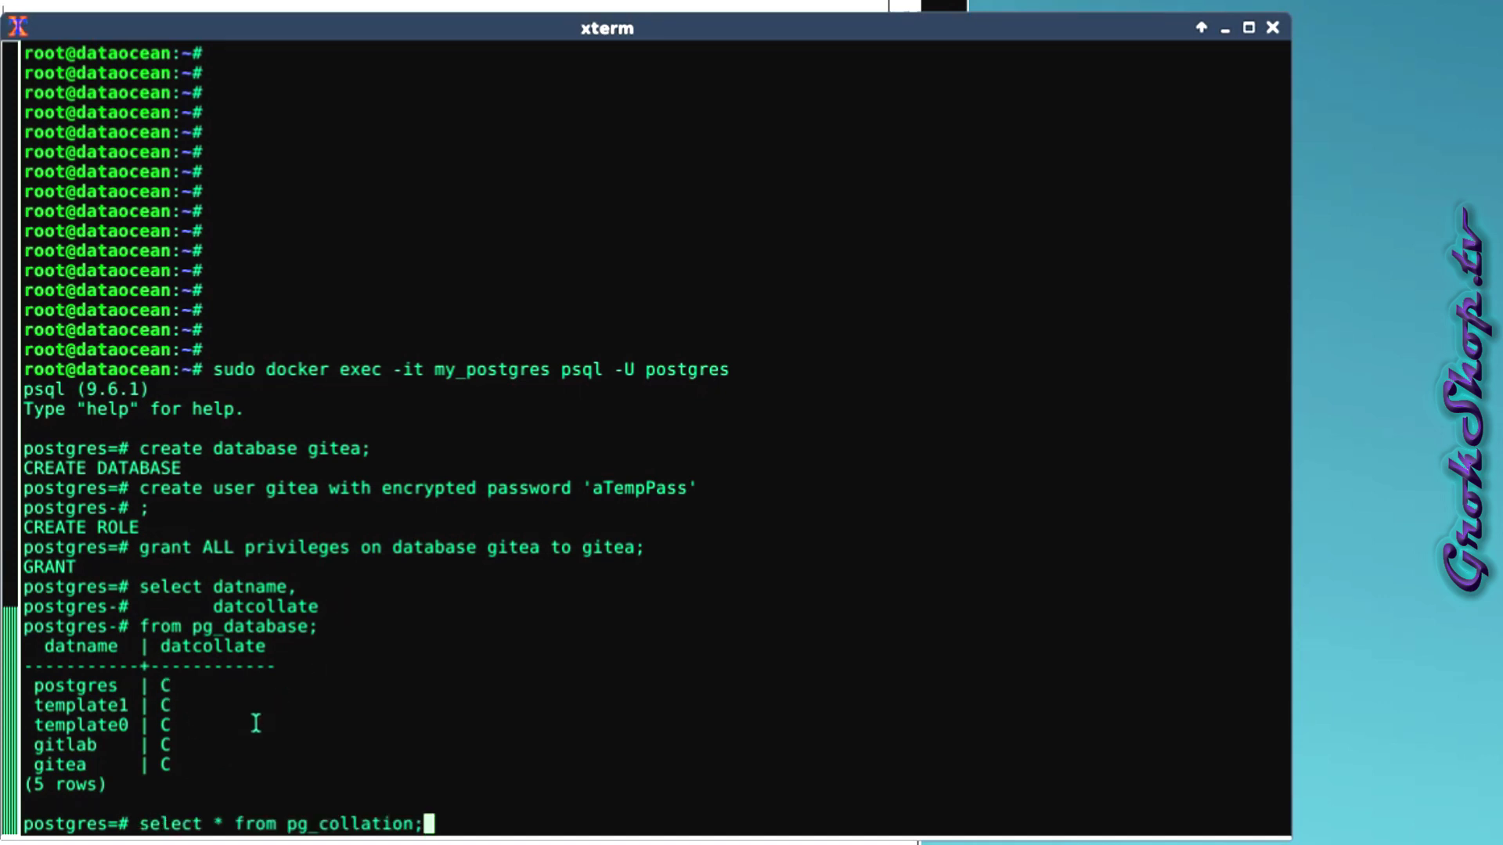
pyautogui.press('Return')
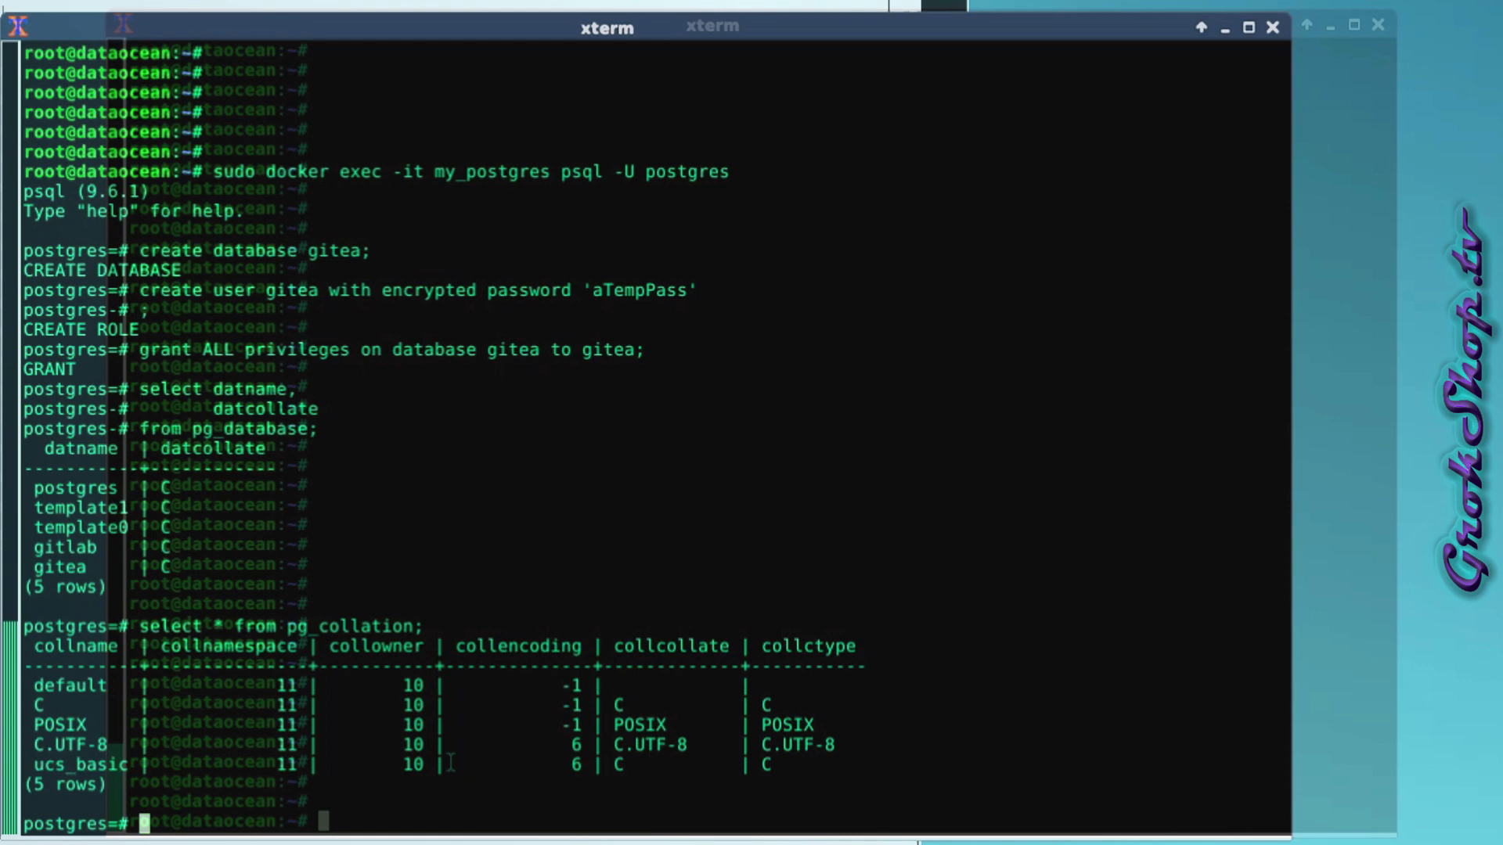
# Run docker exec -it my_postgres locale -a, showing only C, C.UTF-8 and POSIX.
pyautogui.write('ck')
pyautogui.write('er exec')
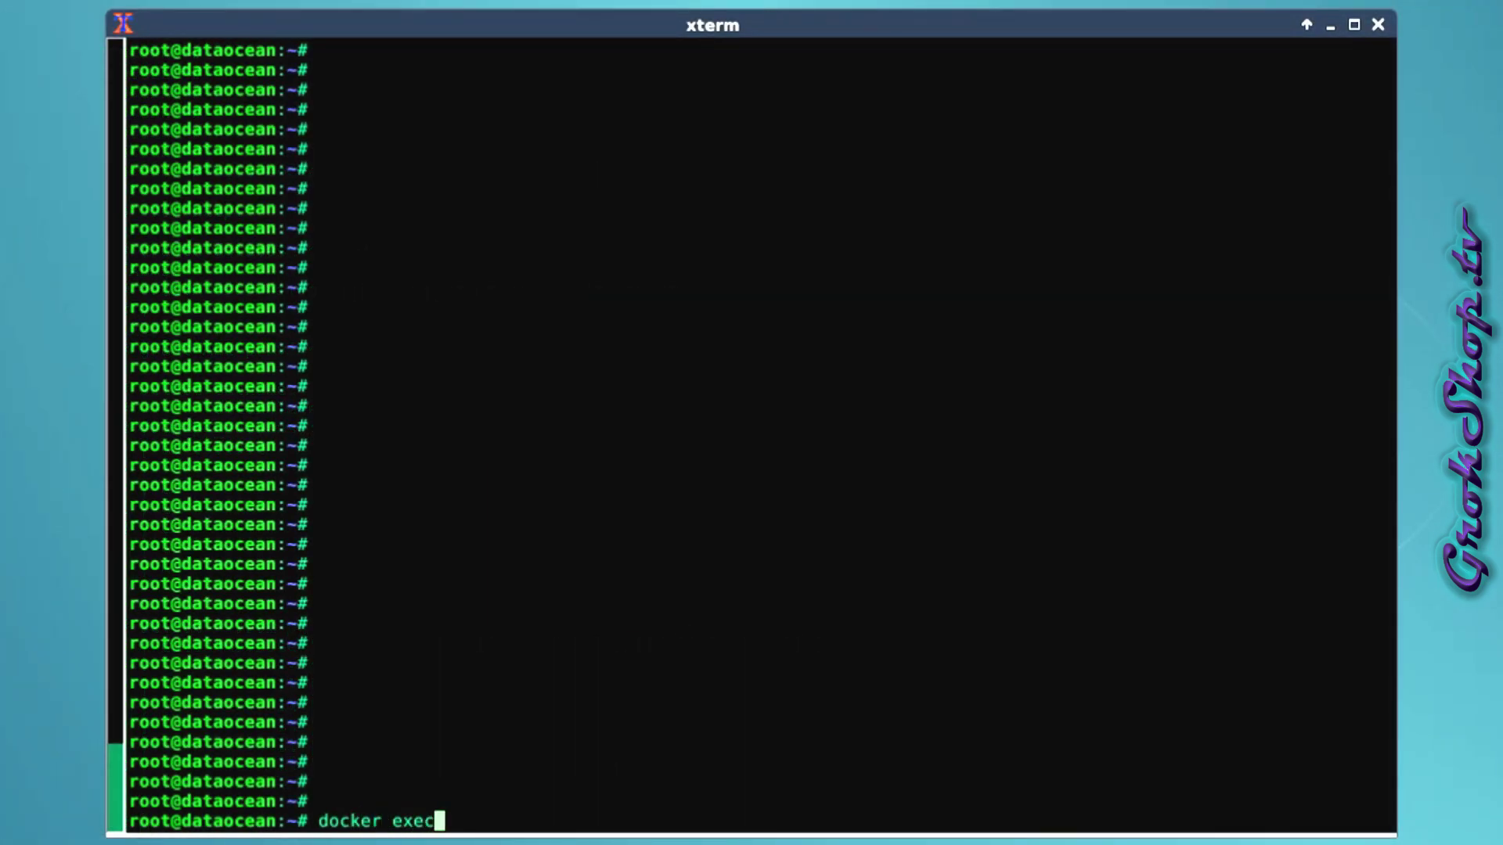
pyautogui.write(' -it my_postgrees')
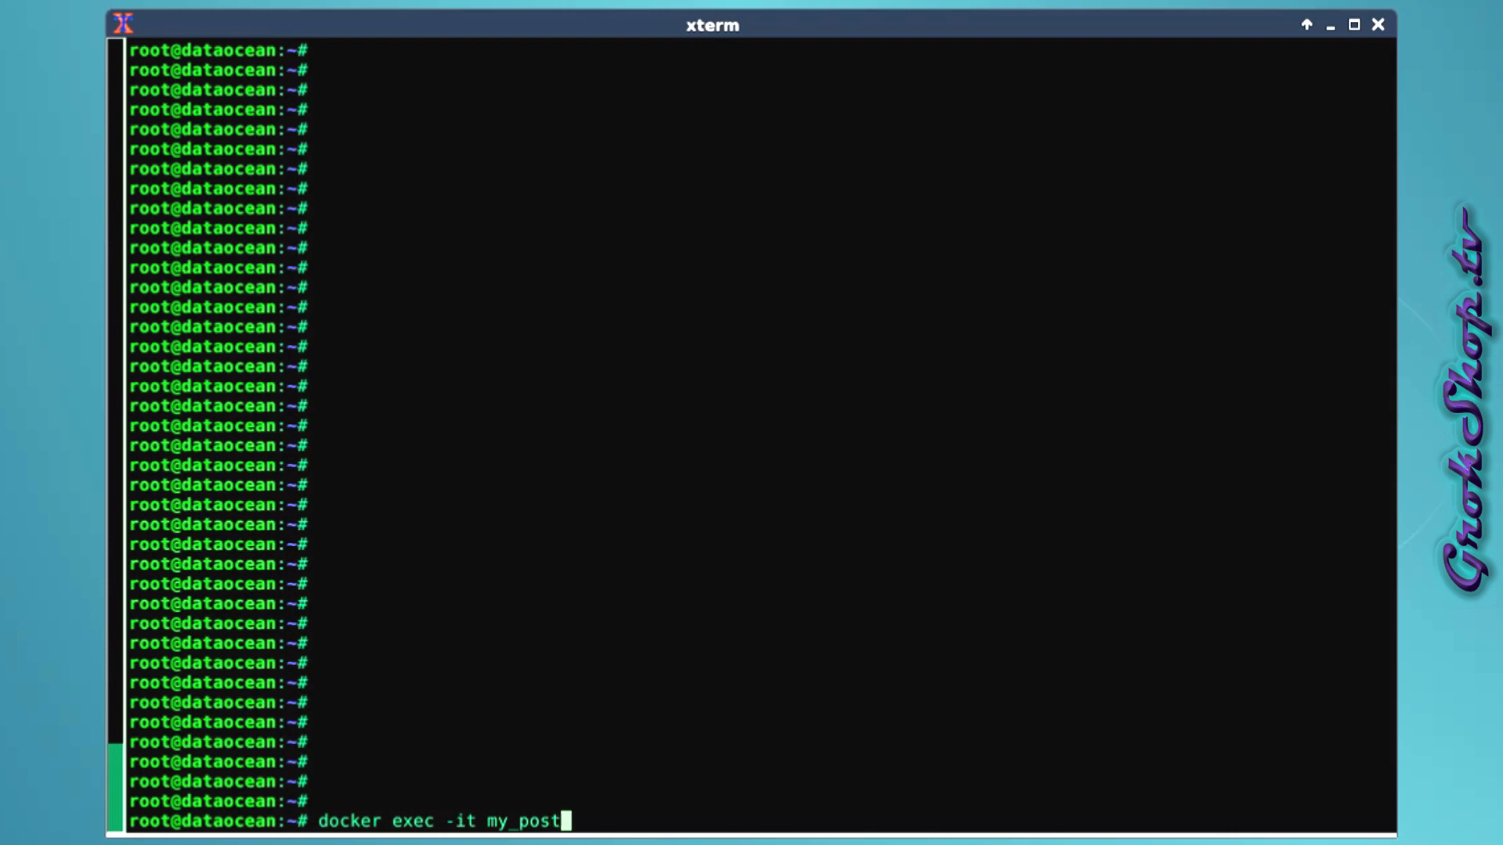
pyautogui.press('BackSpace')
pyautogui.press('BackSpace')
pyautogui.write('s locale -a')
pyautogui.press('Return')
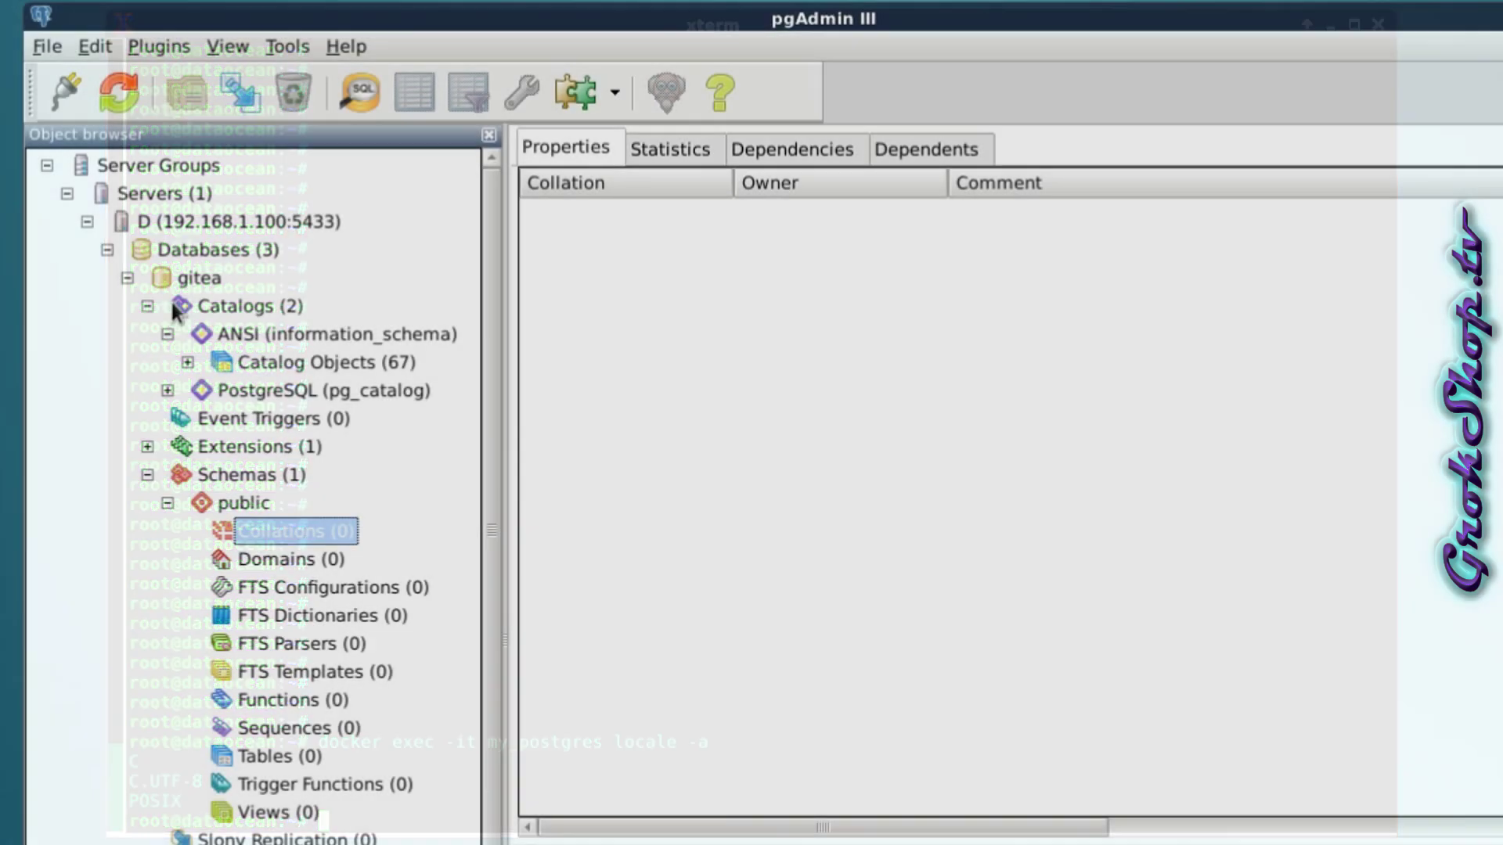
pyautogui.rightClick(172, 280)
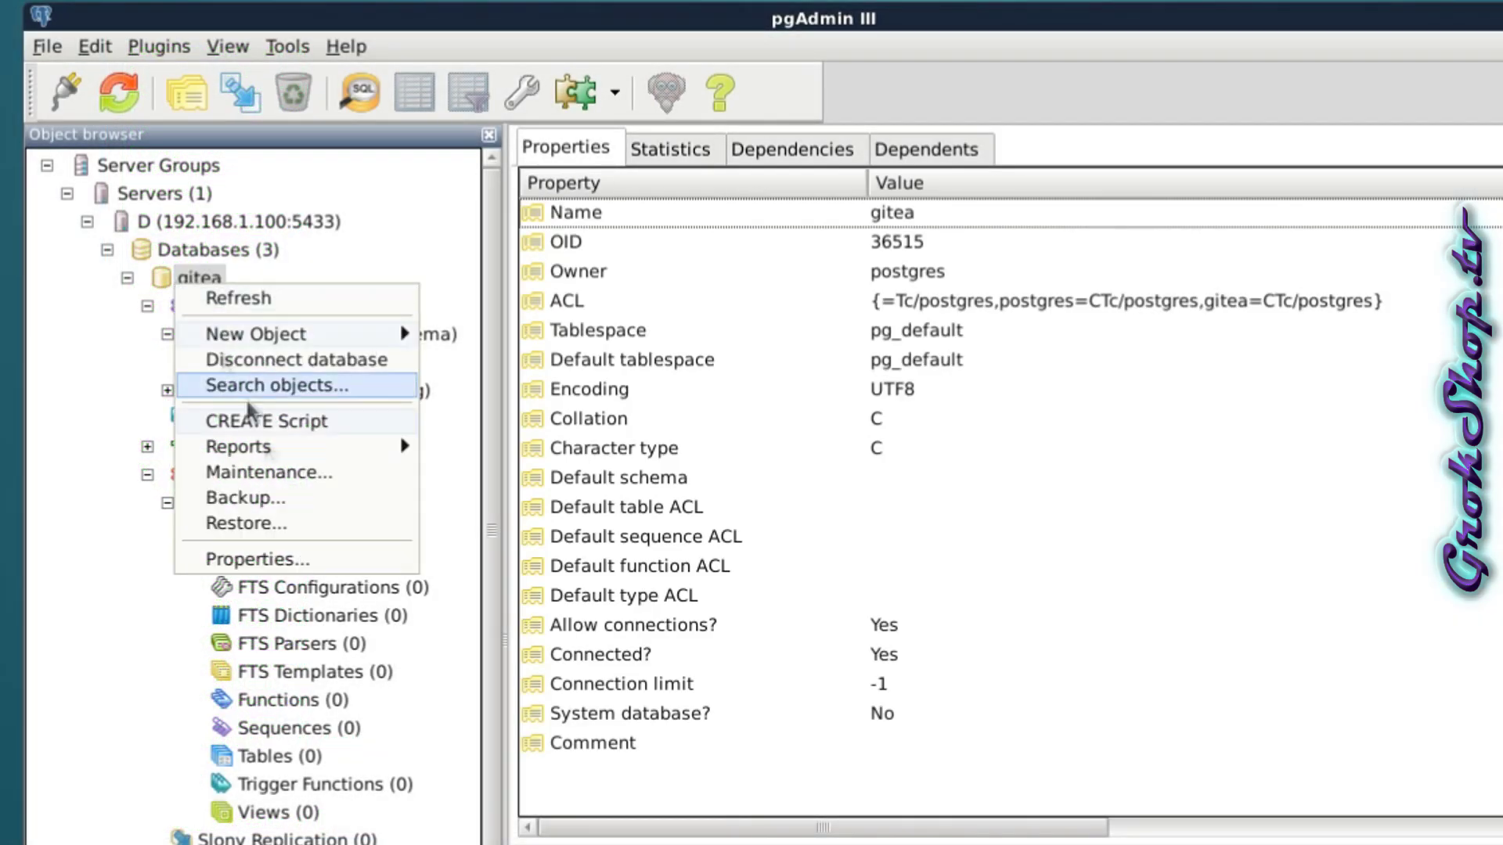
pyautogui.click(285, 558)
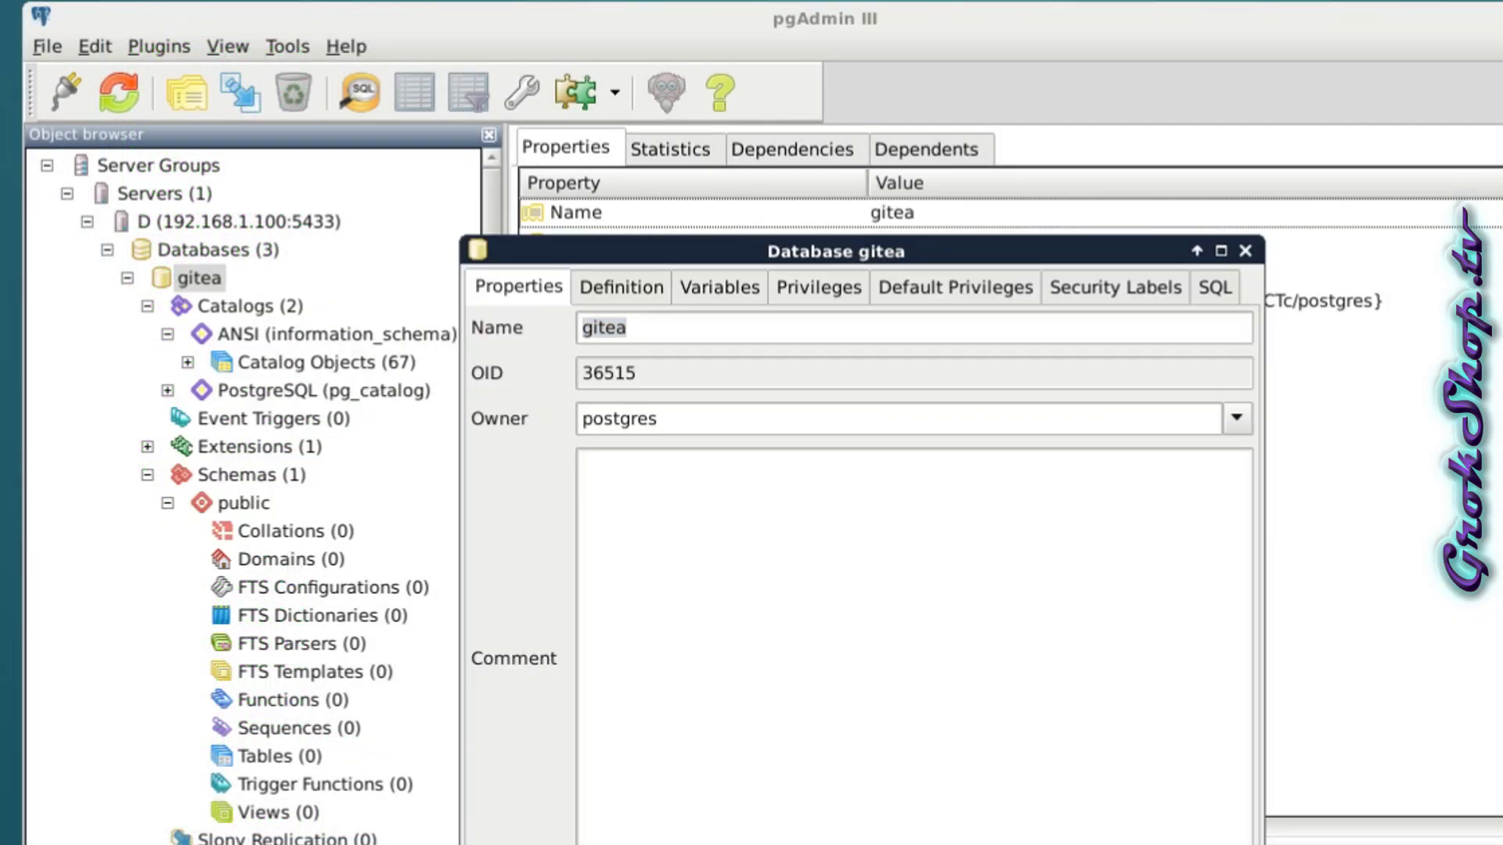
pyautogui.press('Escape')
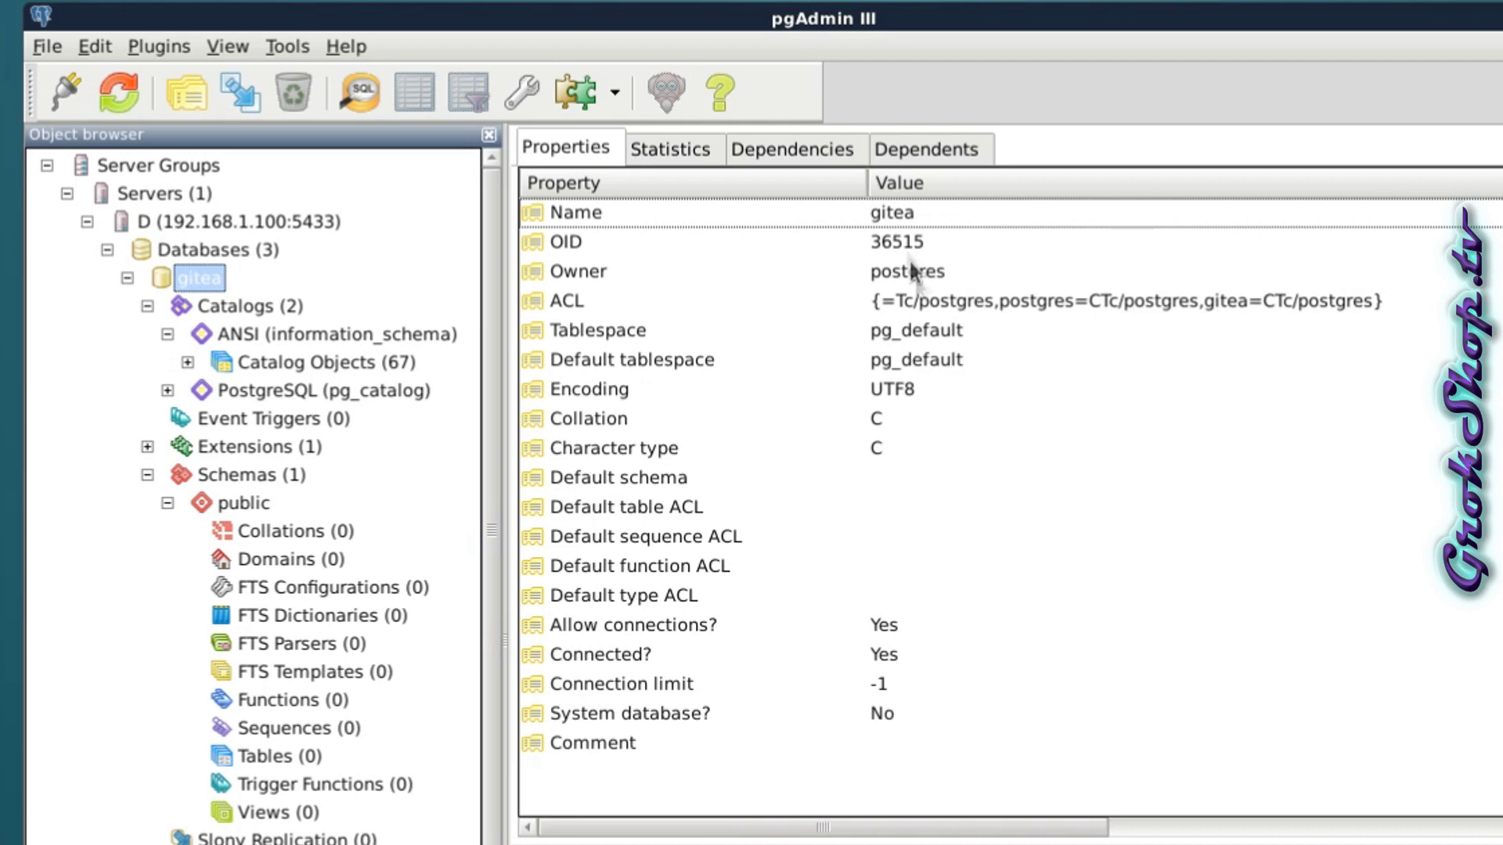
pyautogui.click(876, 391)
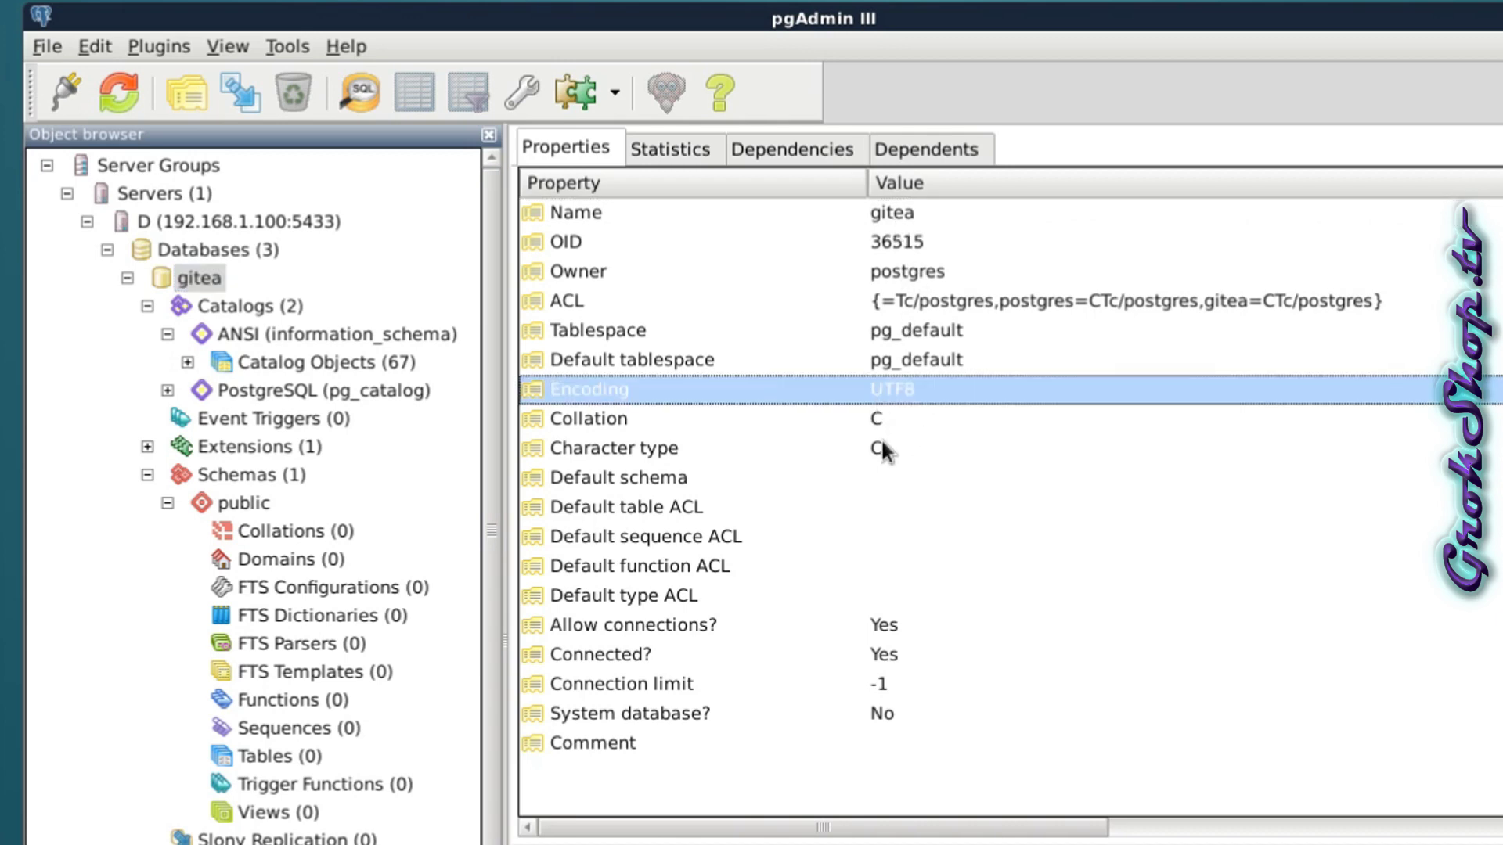
pyautogui.press('Down')
pyautogui.press('Down')
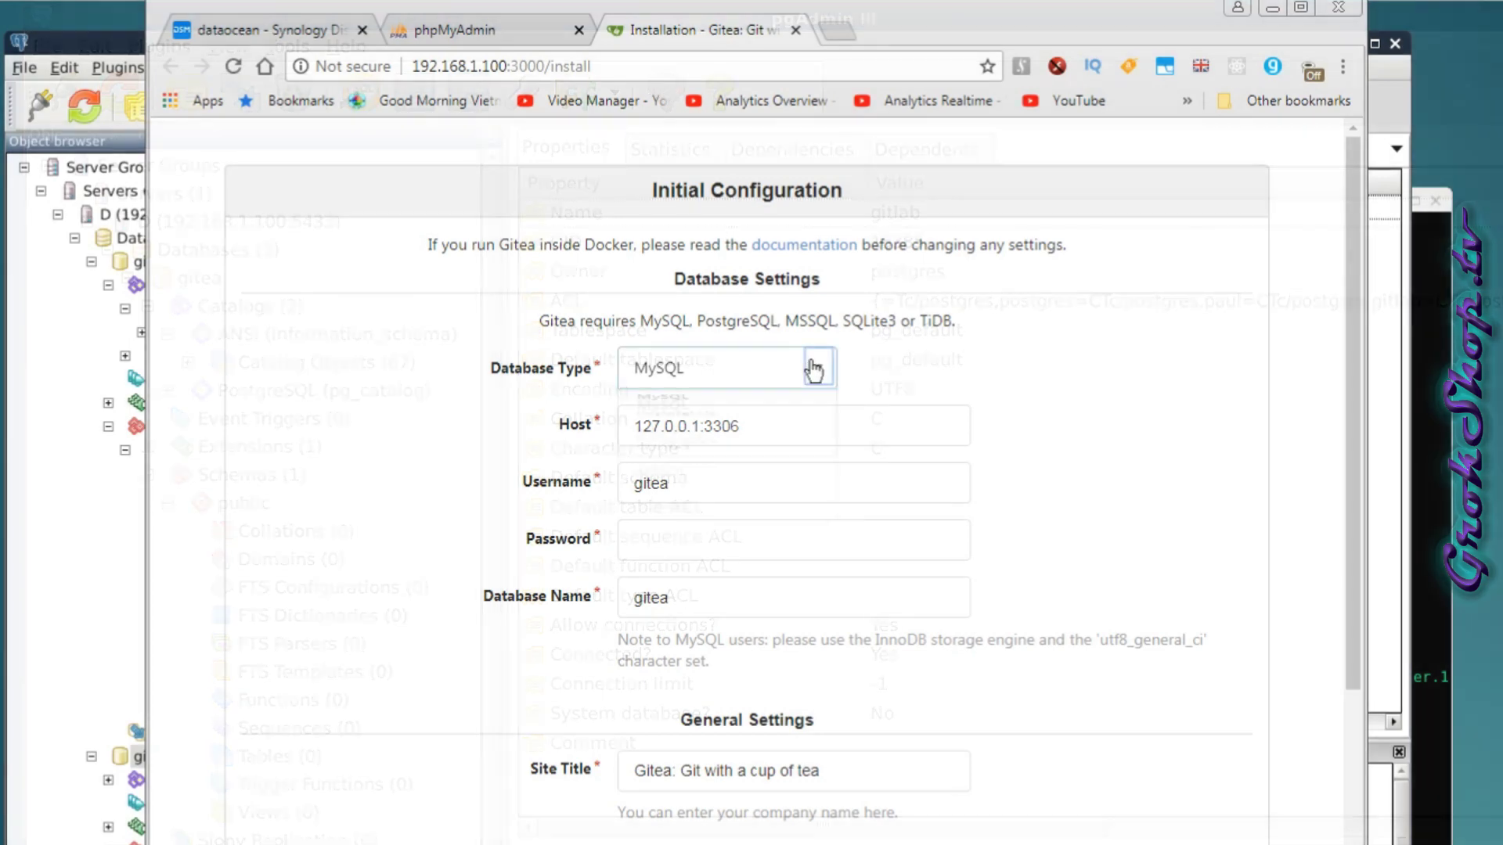
# Set Gitea's database type to PostgreSQL and edit the host to 127.0.0.1:5433.
pyautogui.click(810, 367)
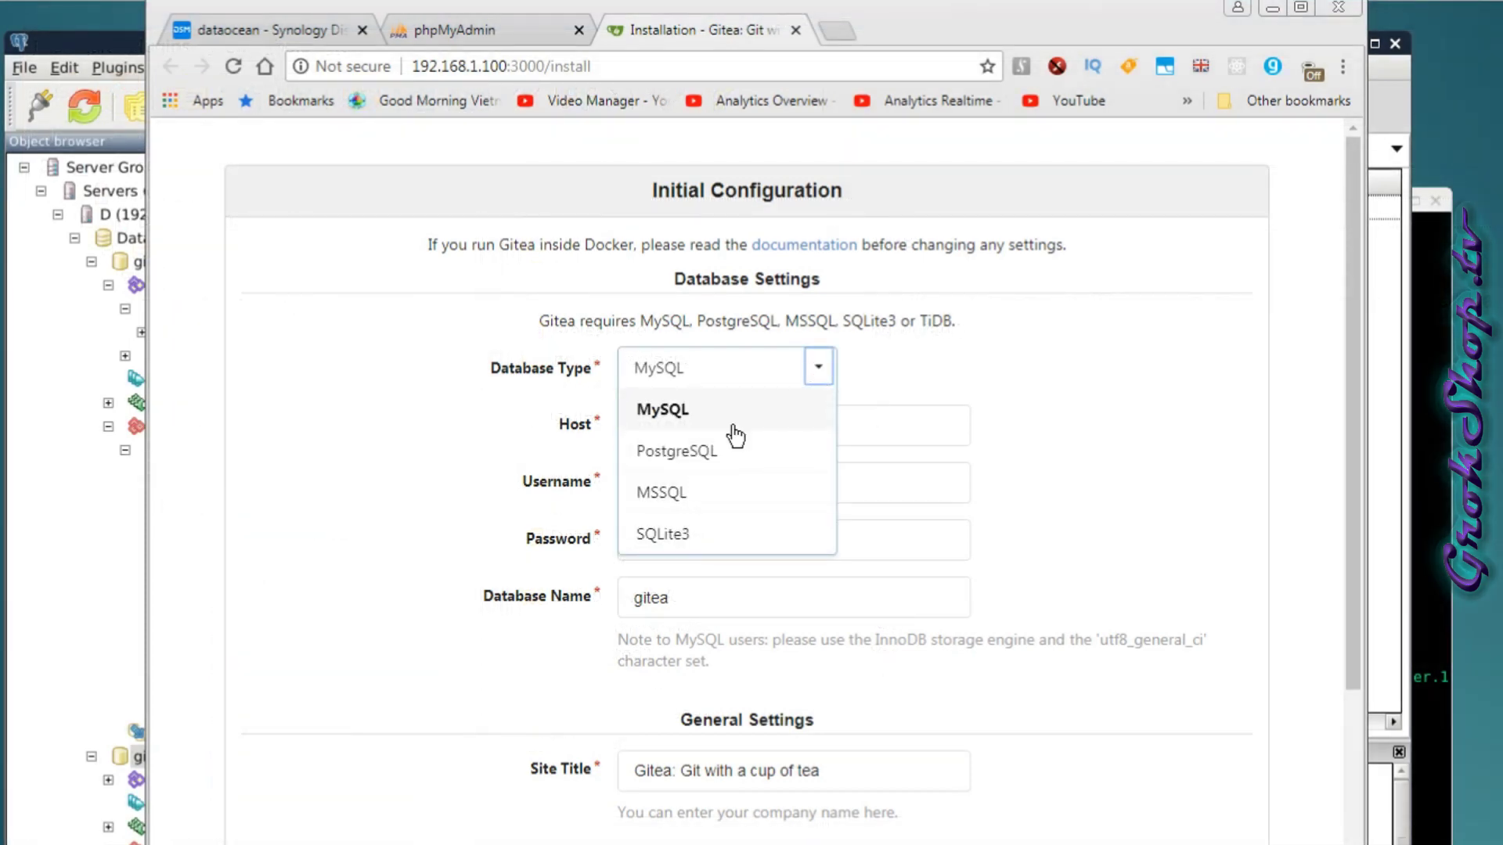
pyautogui.click(723, 454)
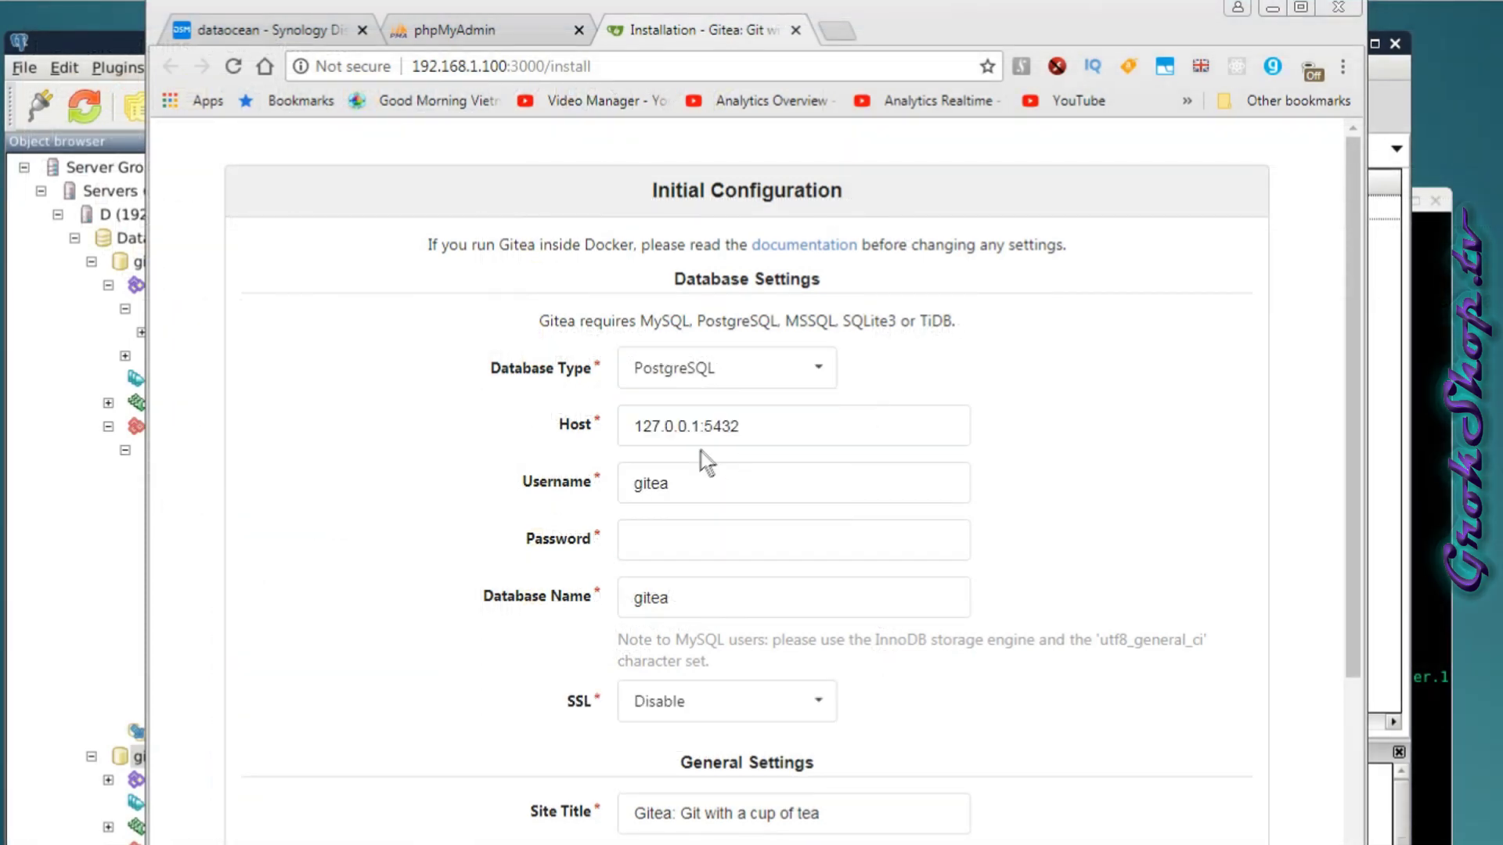
pyautogui.click(758, 438)
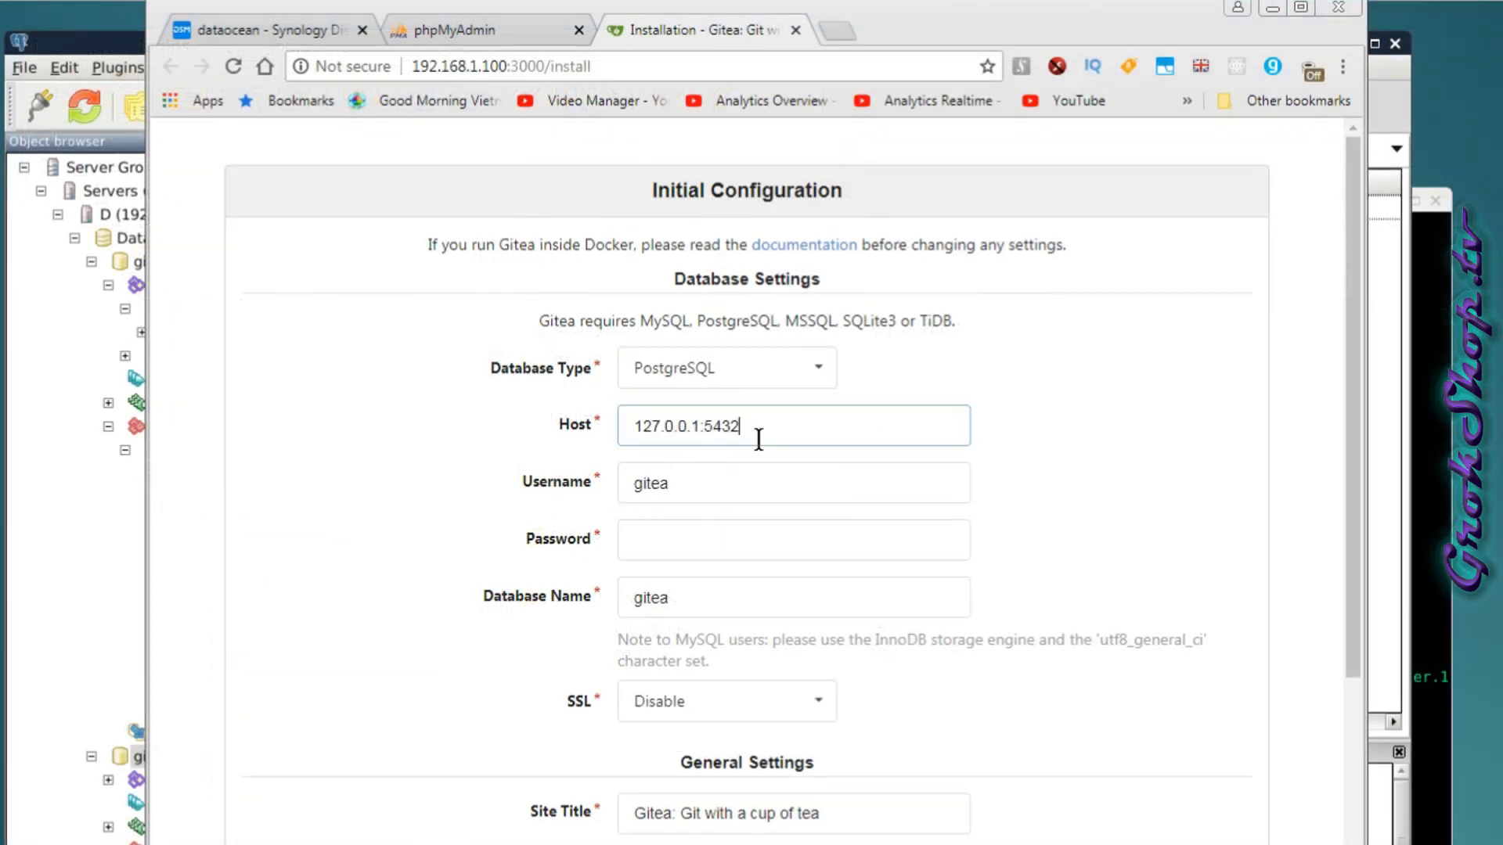
# Paste the gitea user's password copied from the terminal, then click Install Gitea.
pyautogui.moveTo(913, 27); pyautogui.dragTo(941, 120)
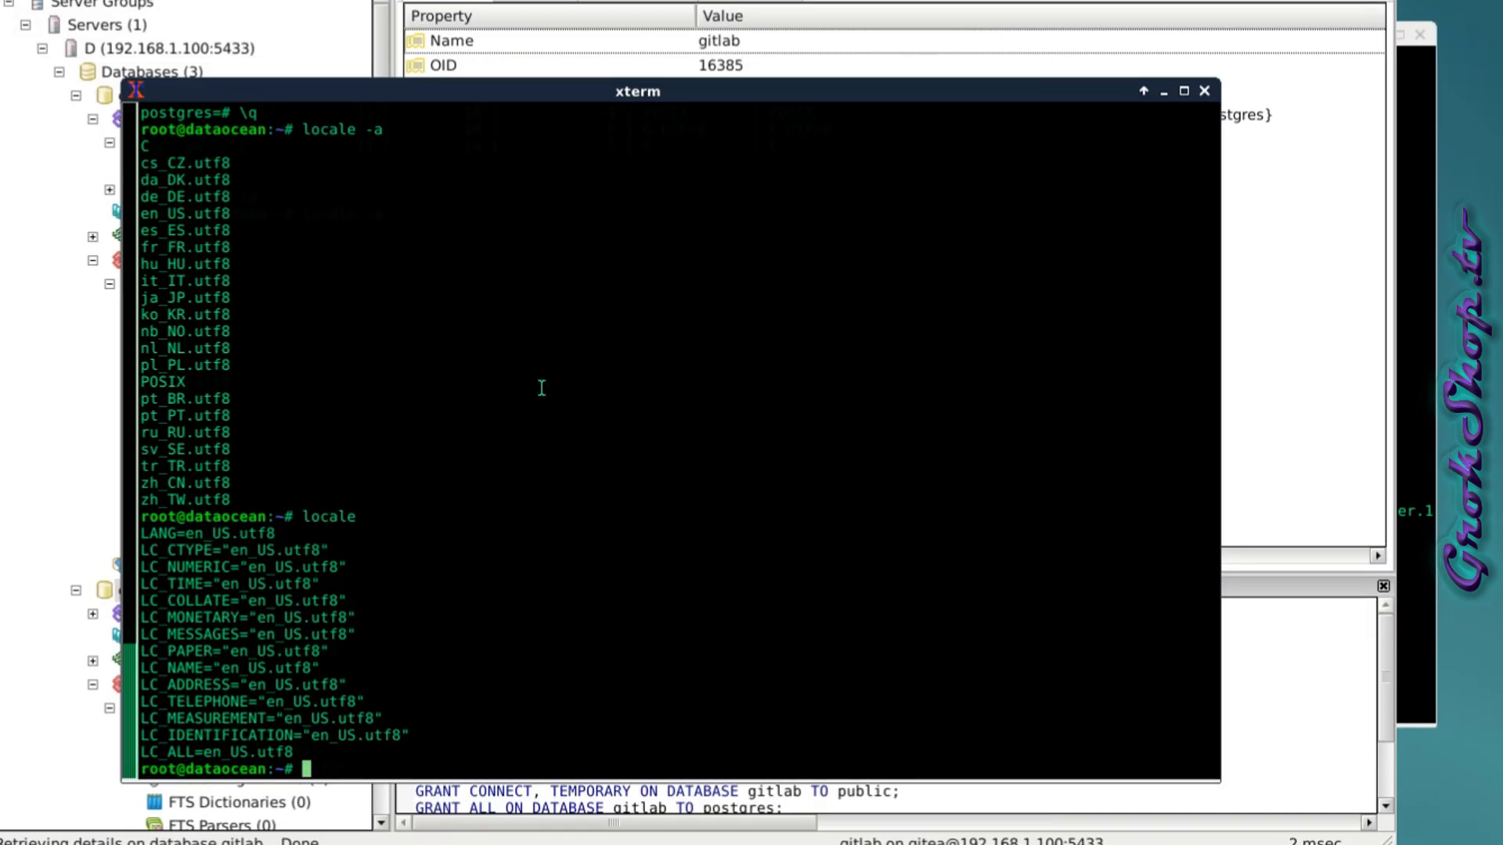
pyautogui.scroll(9, 541, 388)
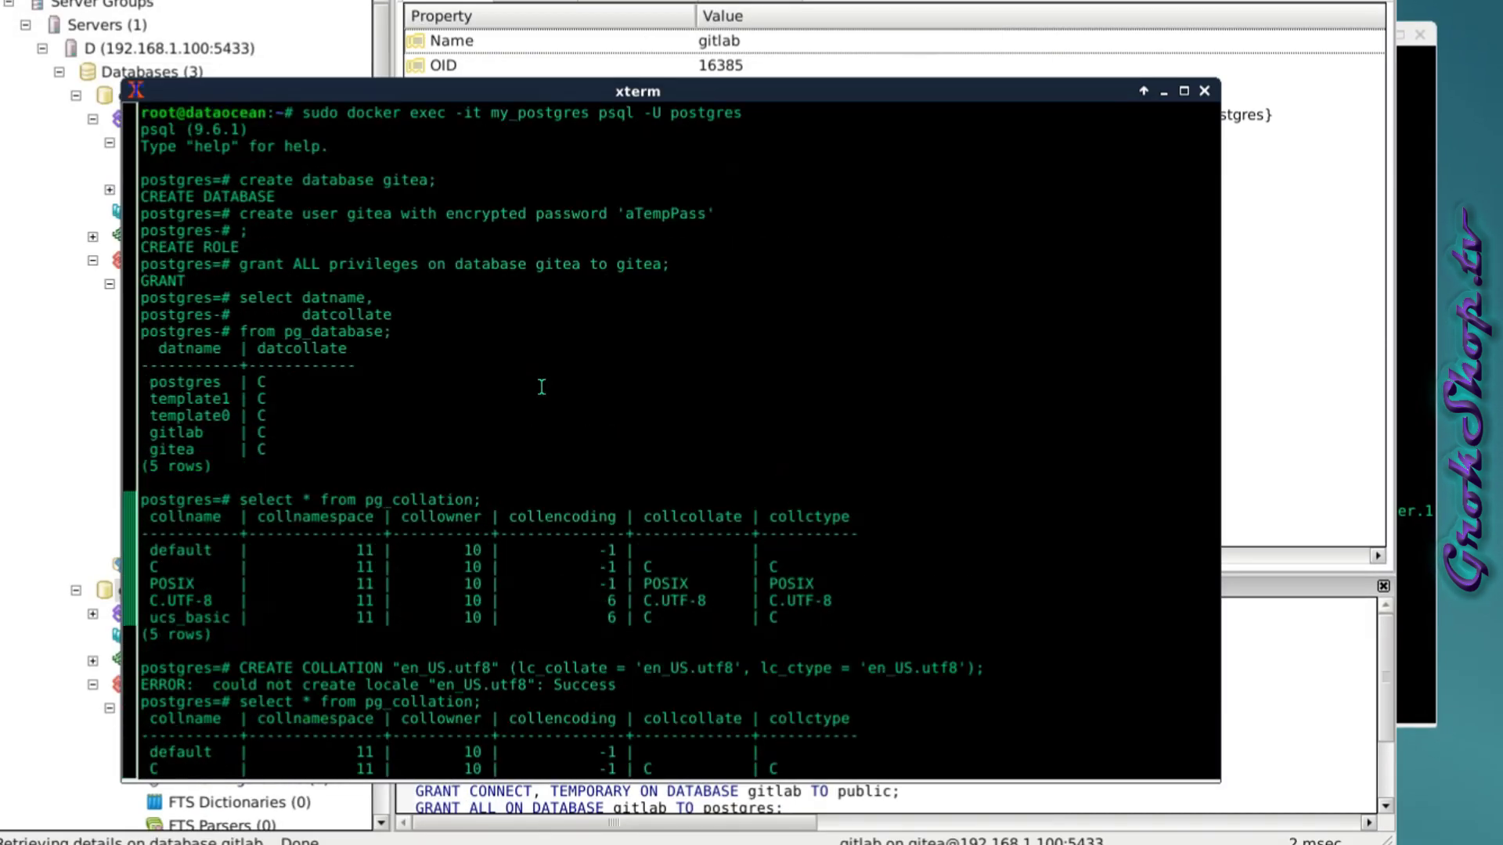
pyautogui.doubleClick(666, 214)
pyautogui.moveTo(540, 91); pyautogui.dragTo(1072, 161)
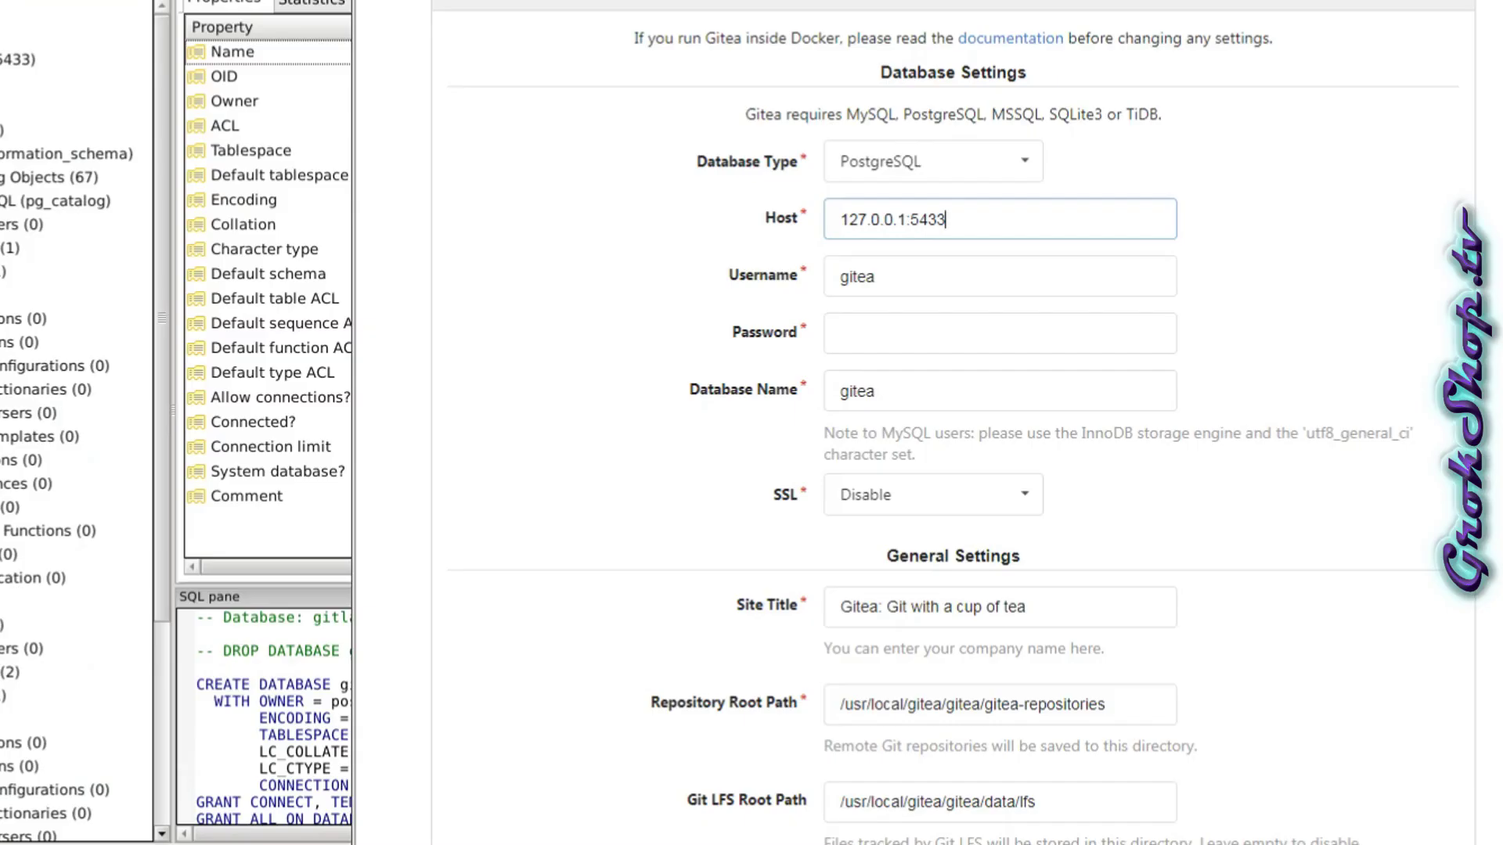
pyautogui.click(911, 316)
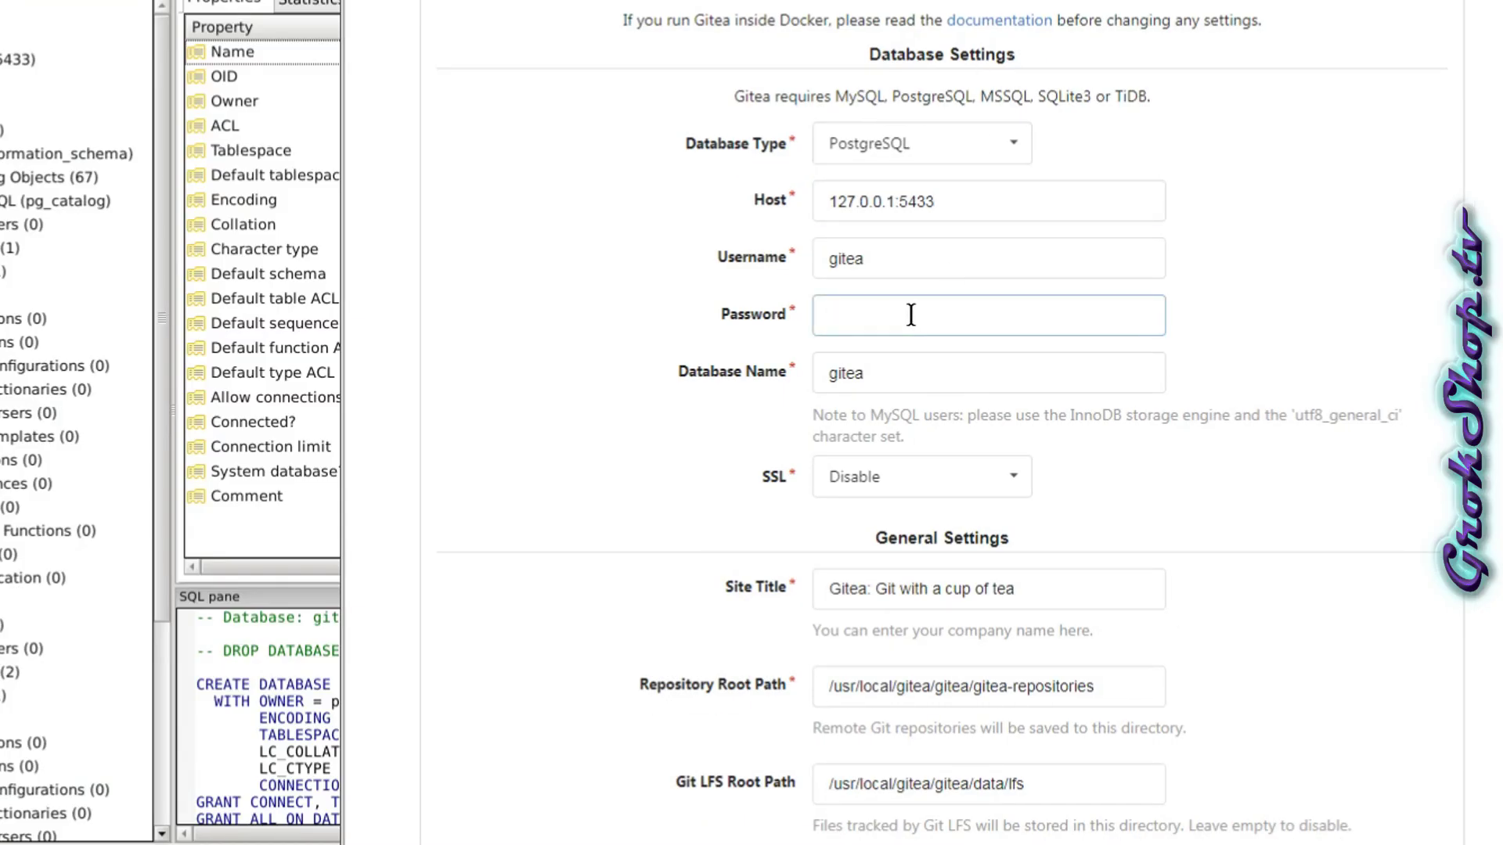
pyautogui.middleClick(911, 315)
pyautogui.scroll(-8, 956, 542)
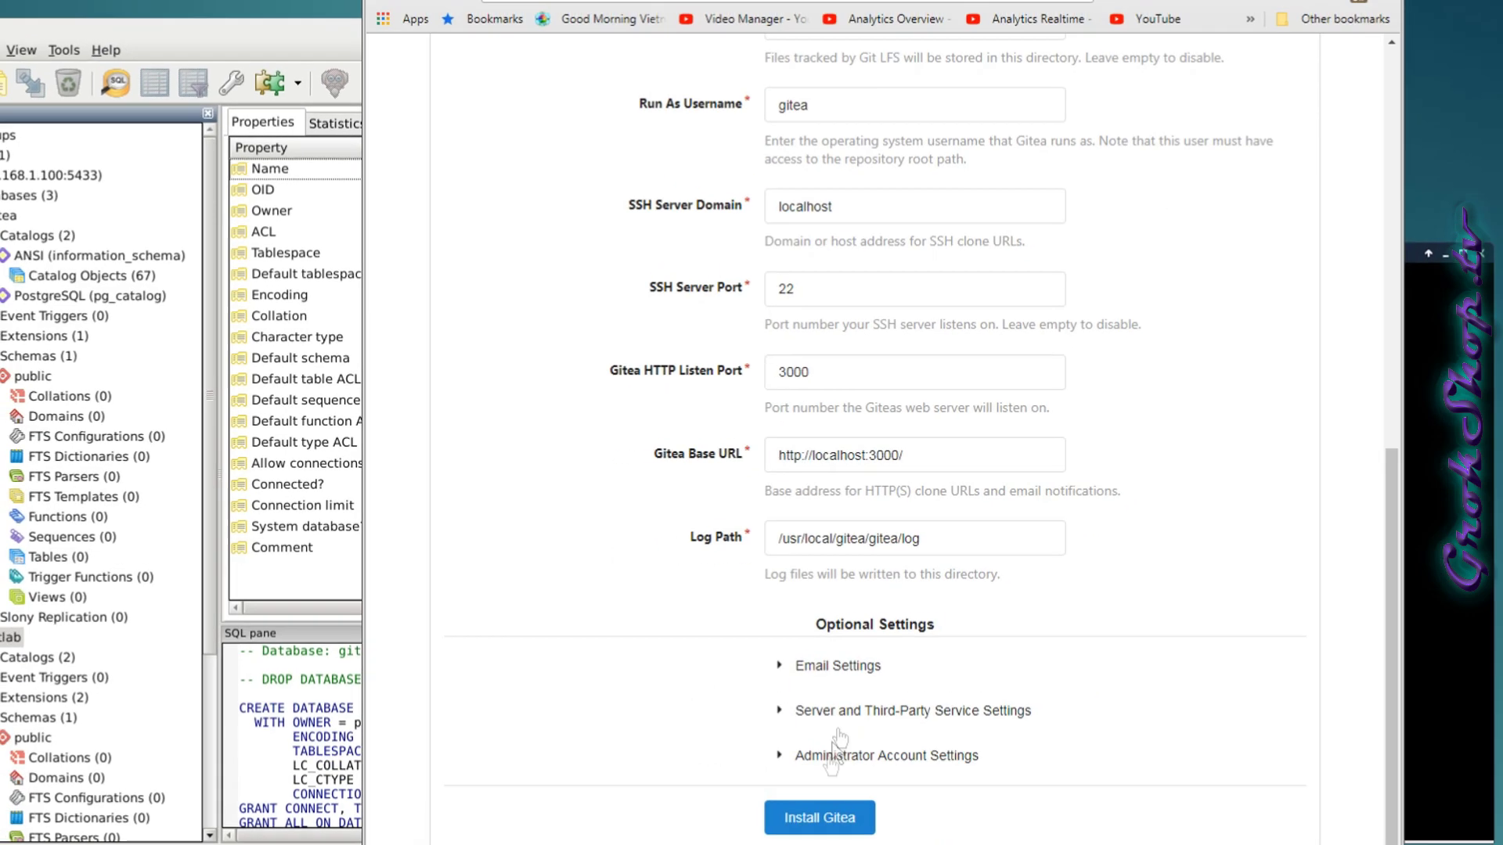
pyautogui.click(810, 819)
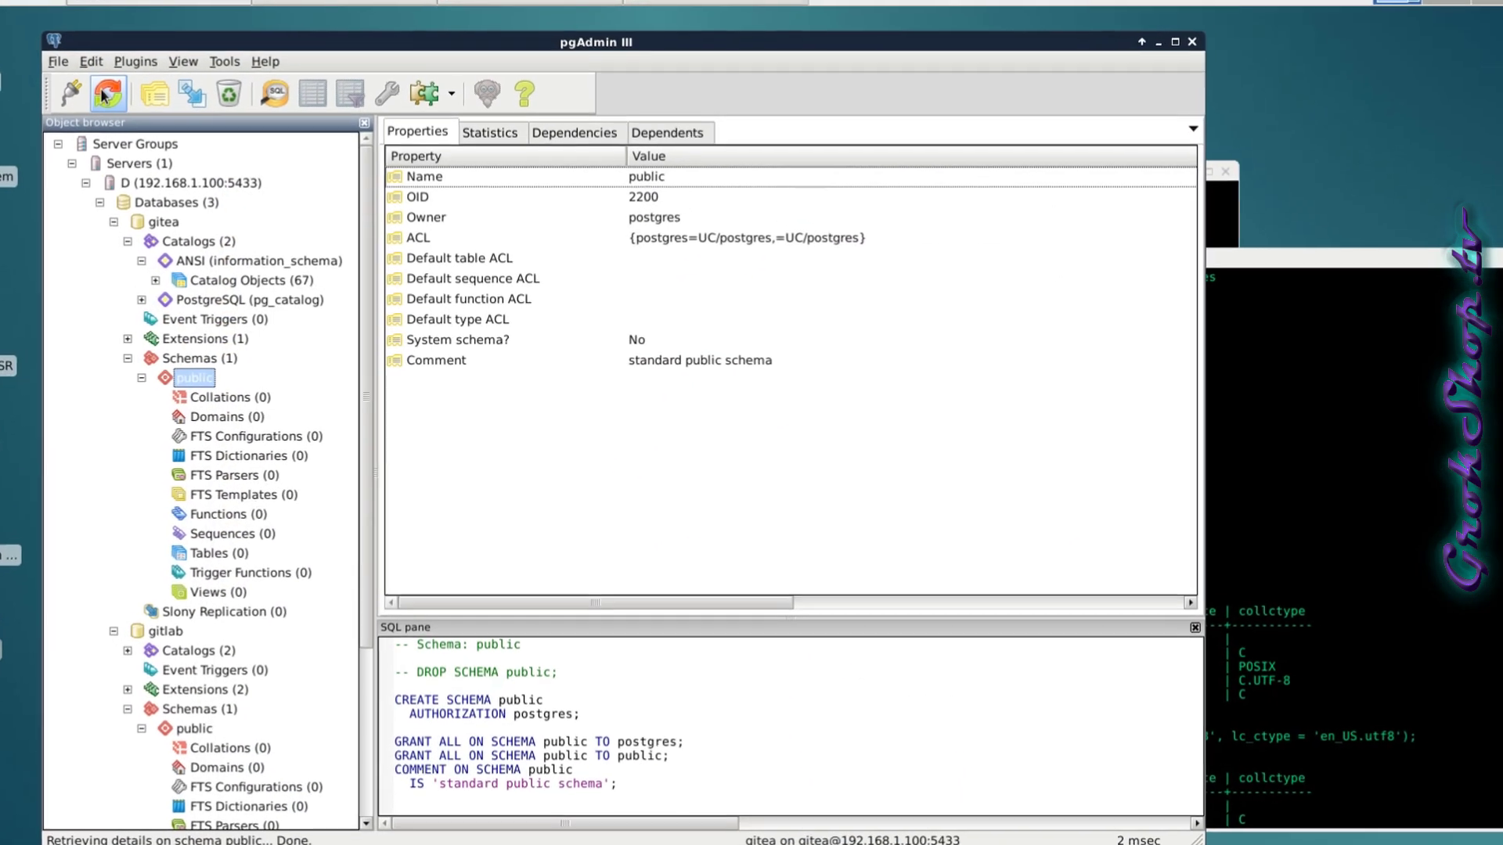
# Refresh pgAdmin and expand gitea's public schema to see its 55 tables, then collapse it.
pyautogui.click(106, 94)
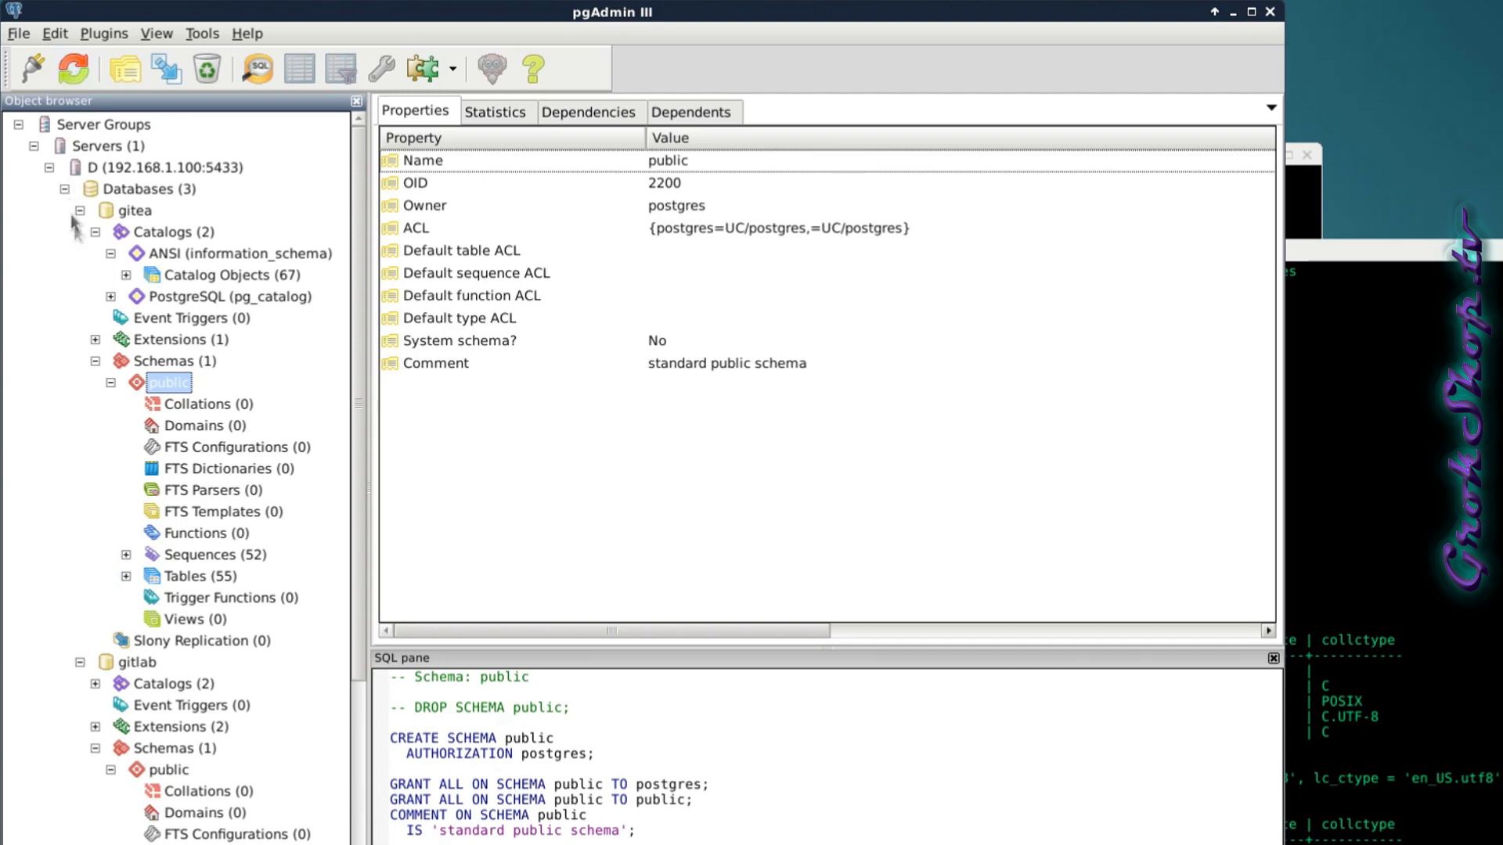
pyautogui.click(126, 576)
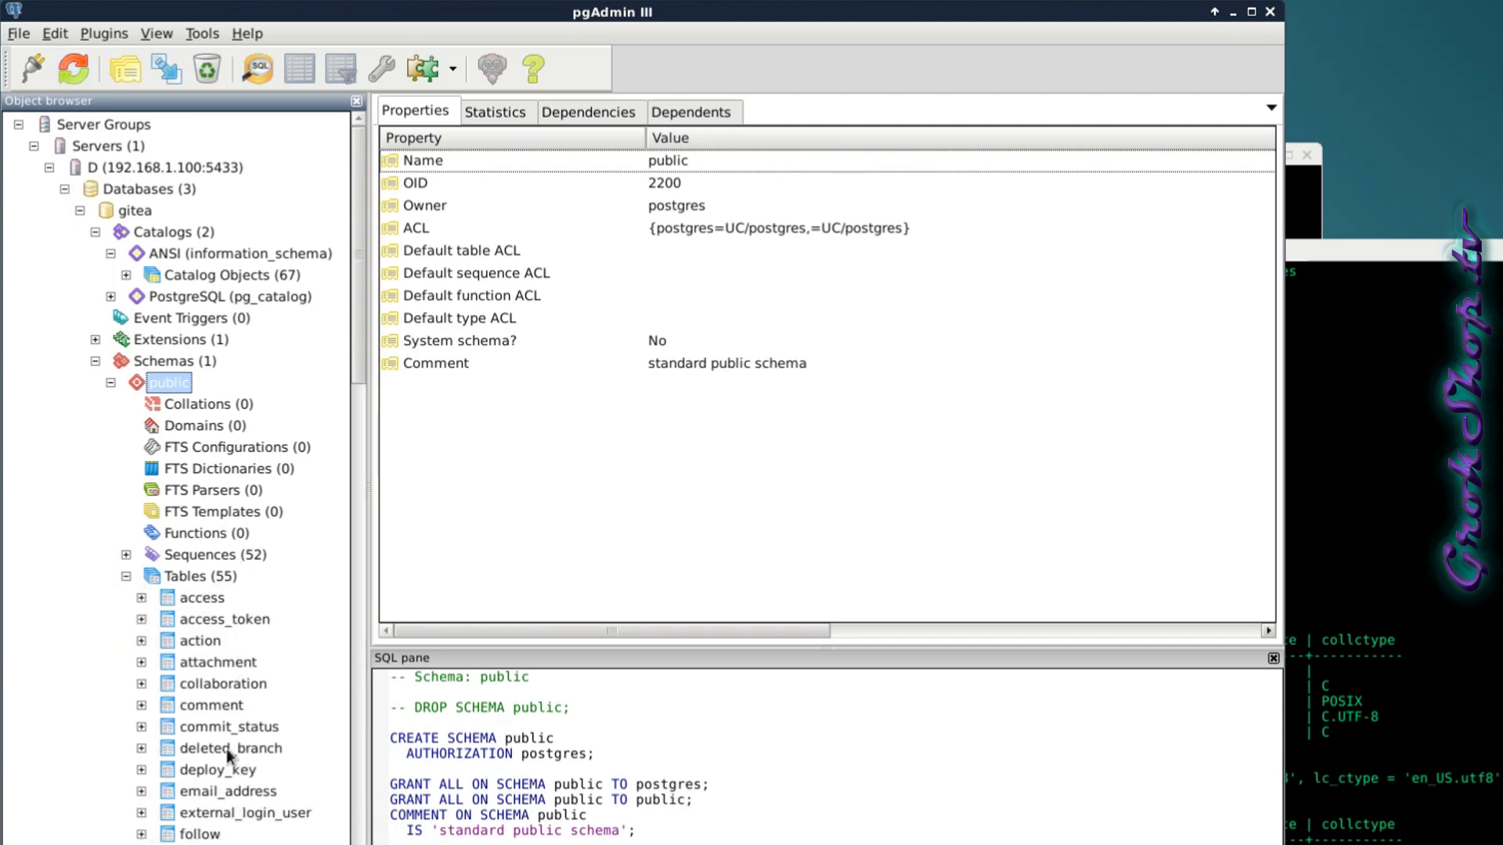
pyautogui.click(126, 577)
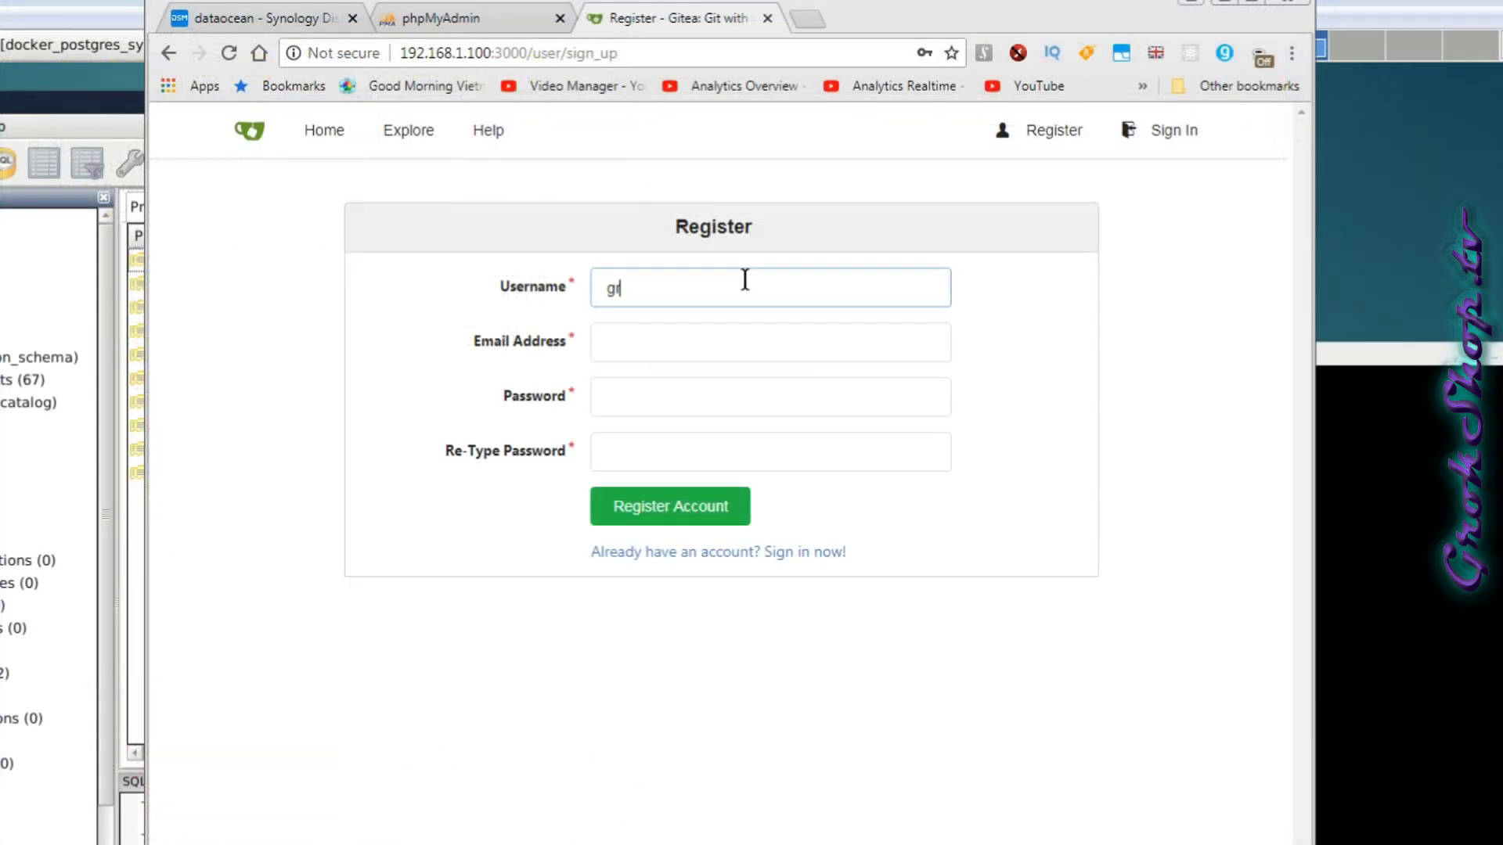
# Register the first Gitea account using a username and the suggested email, then sign in with Remember Me.
pyautogui.write('okman')
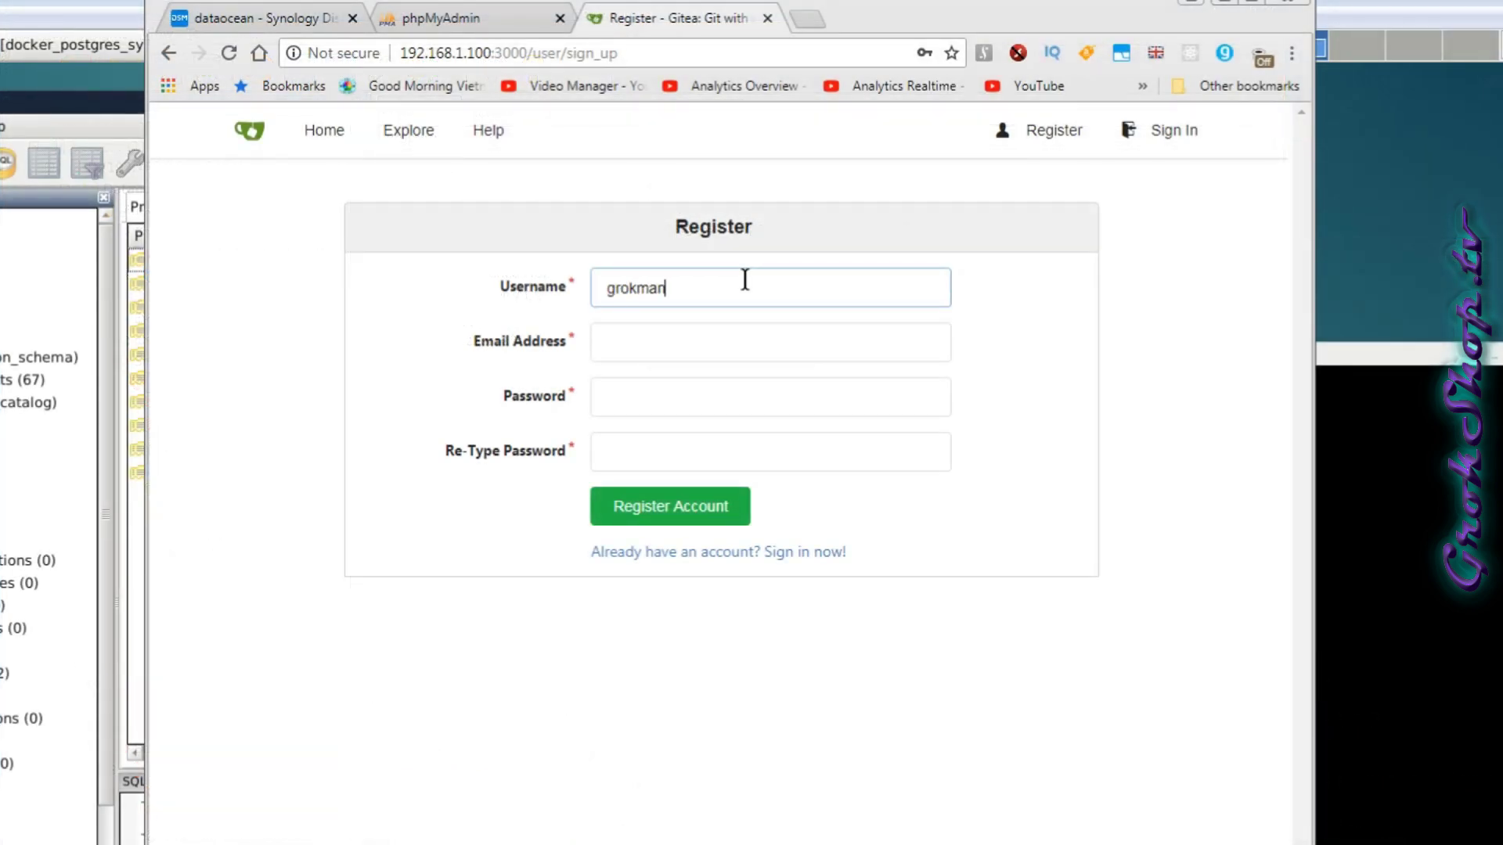
pyautogui.press('Tab')
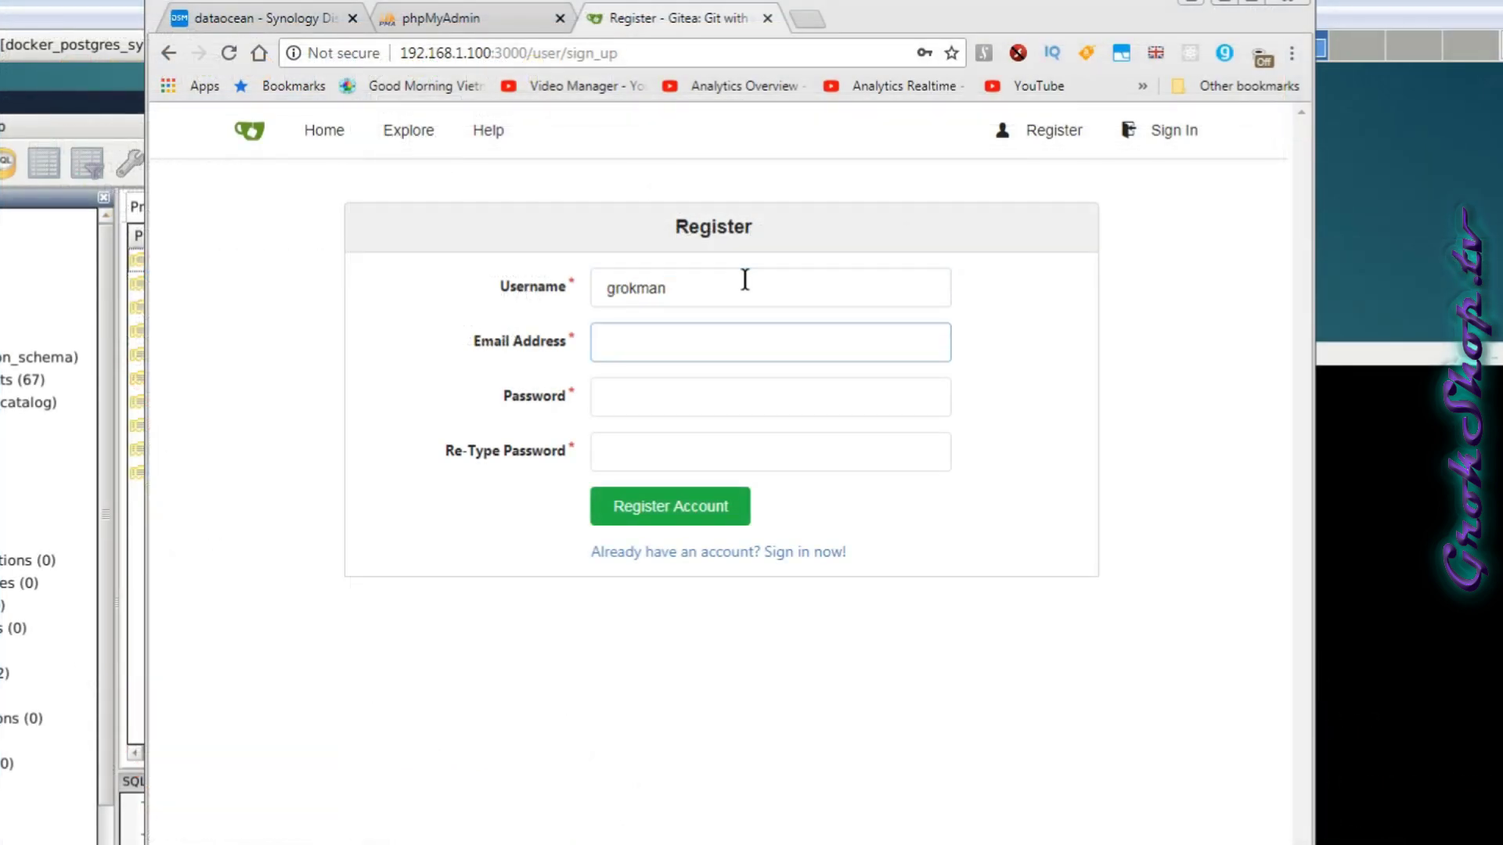
pyautogui.write('c')
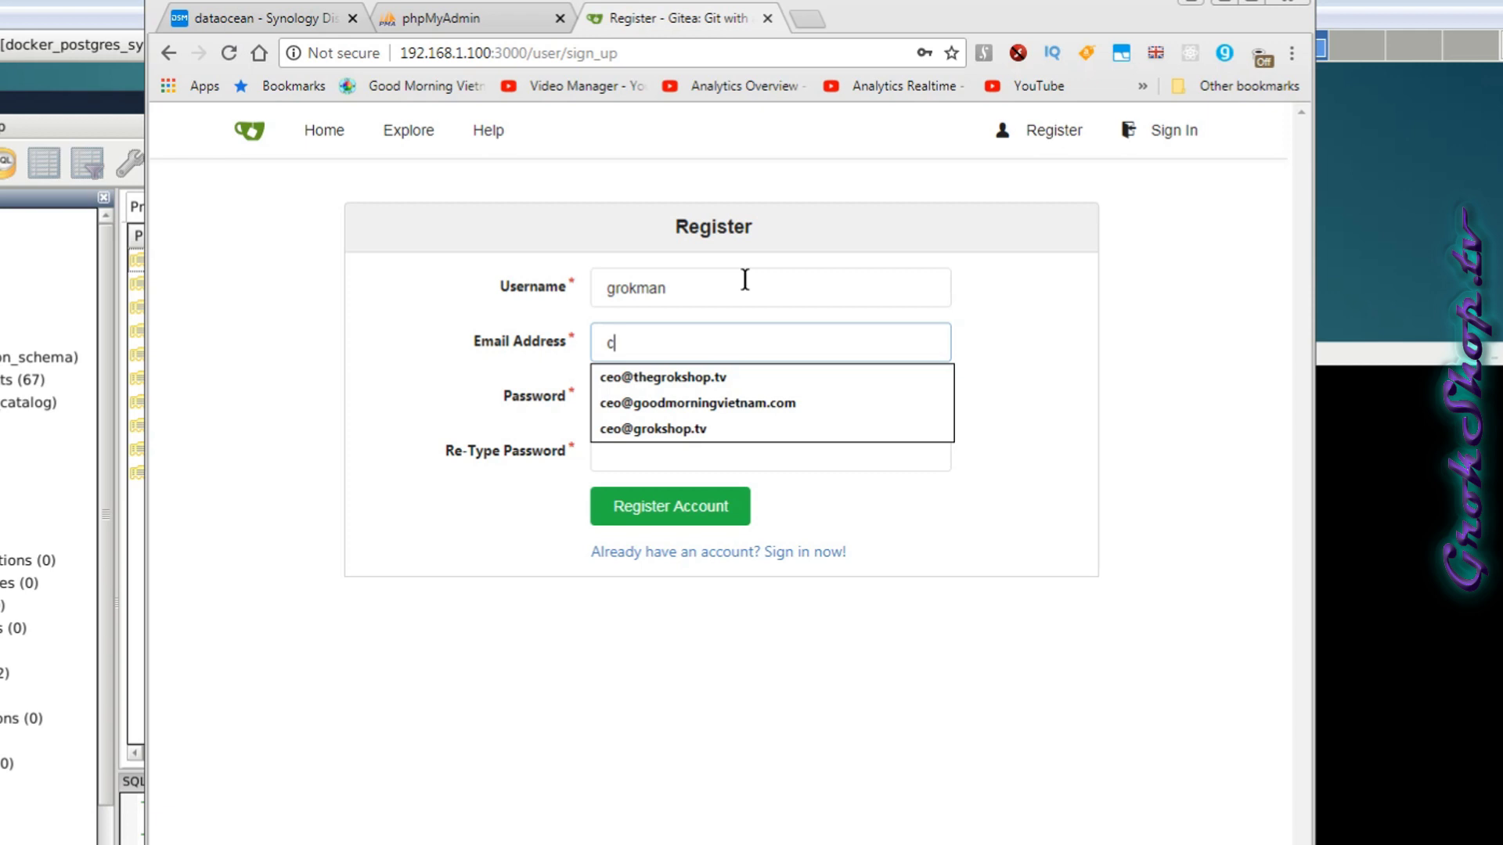
pyautogui.press('Down')
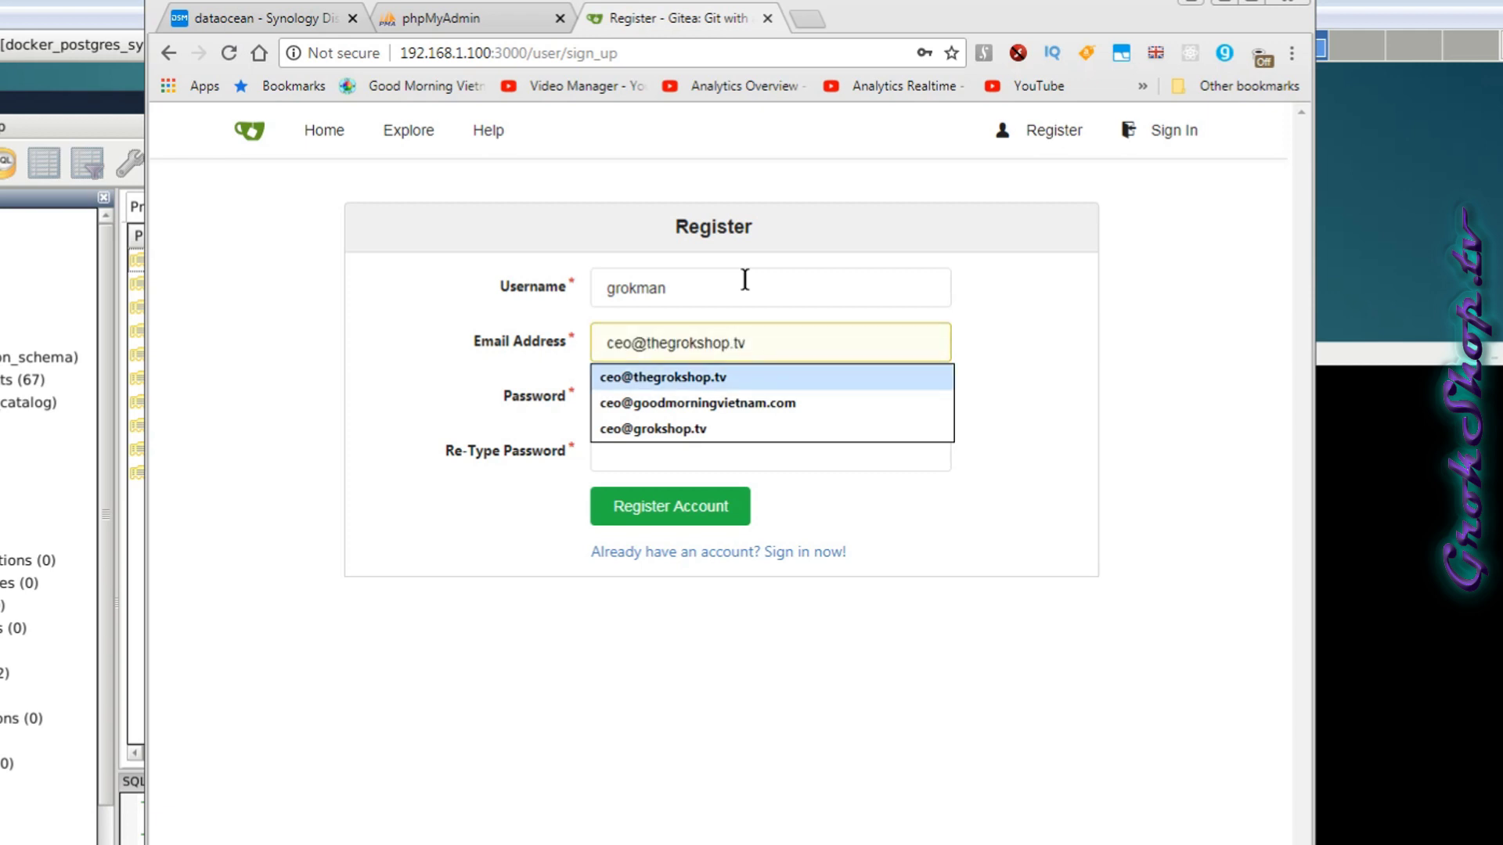
pyautogui.press('Tab')
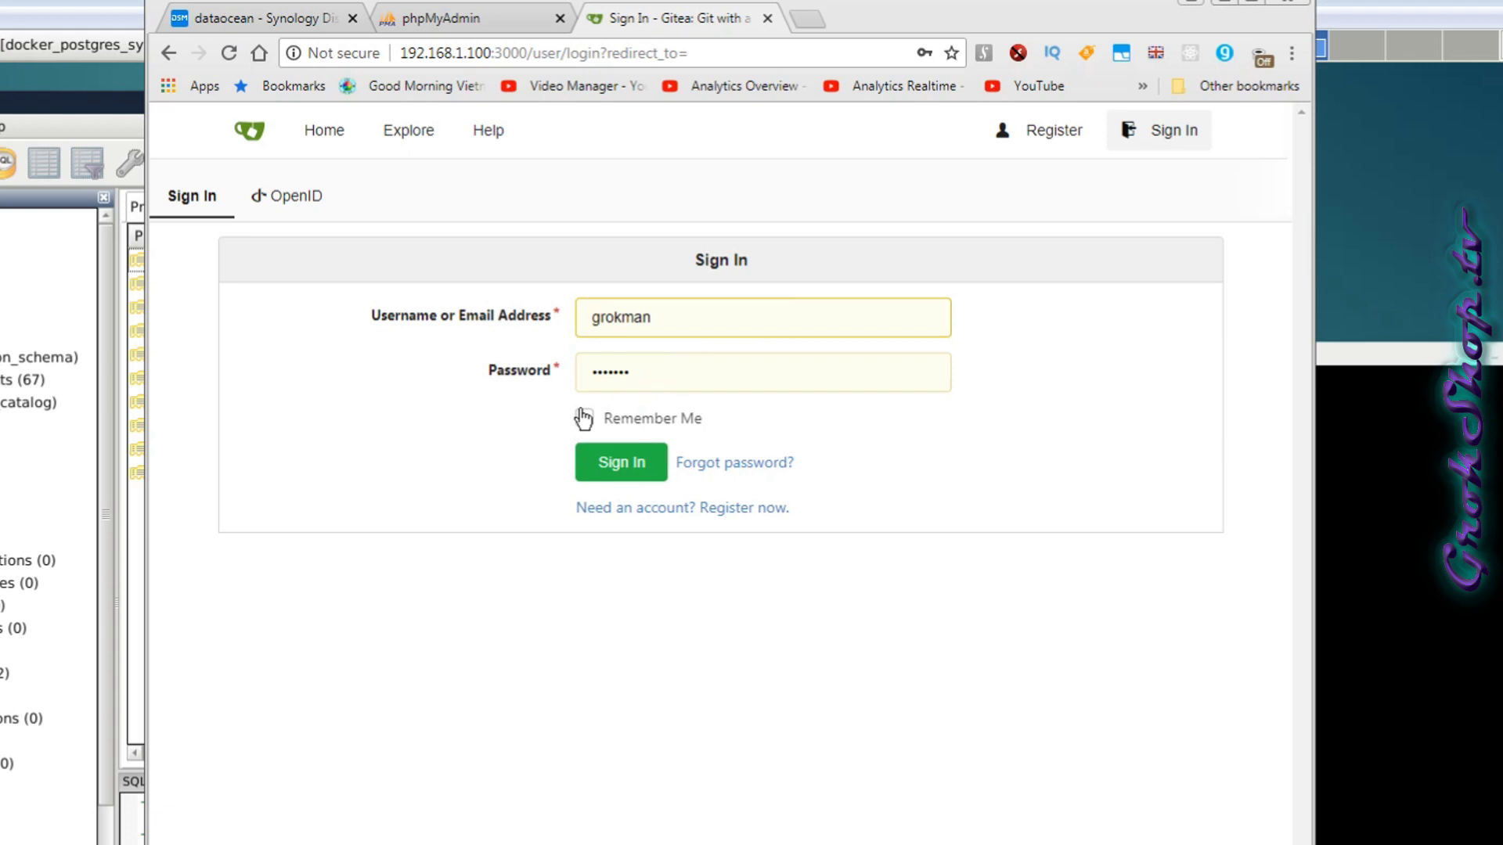
pyautogui.click(583, 416)
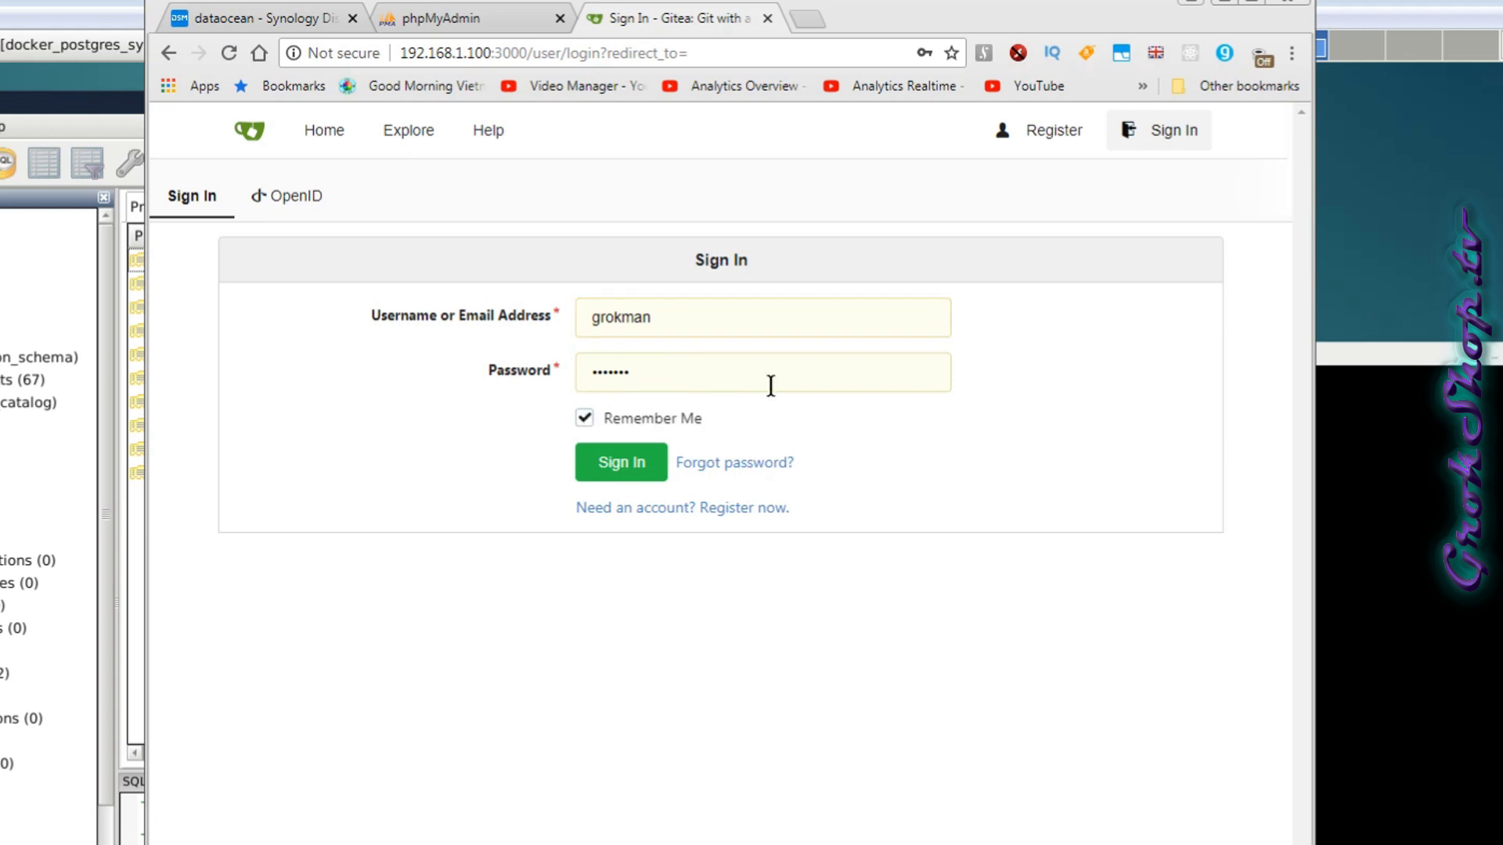
pyautogui.click(642, 466)
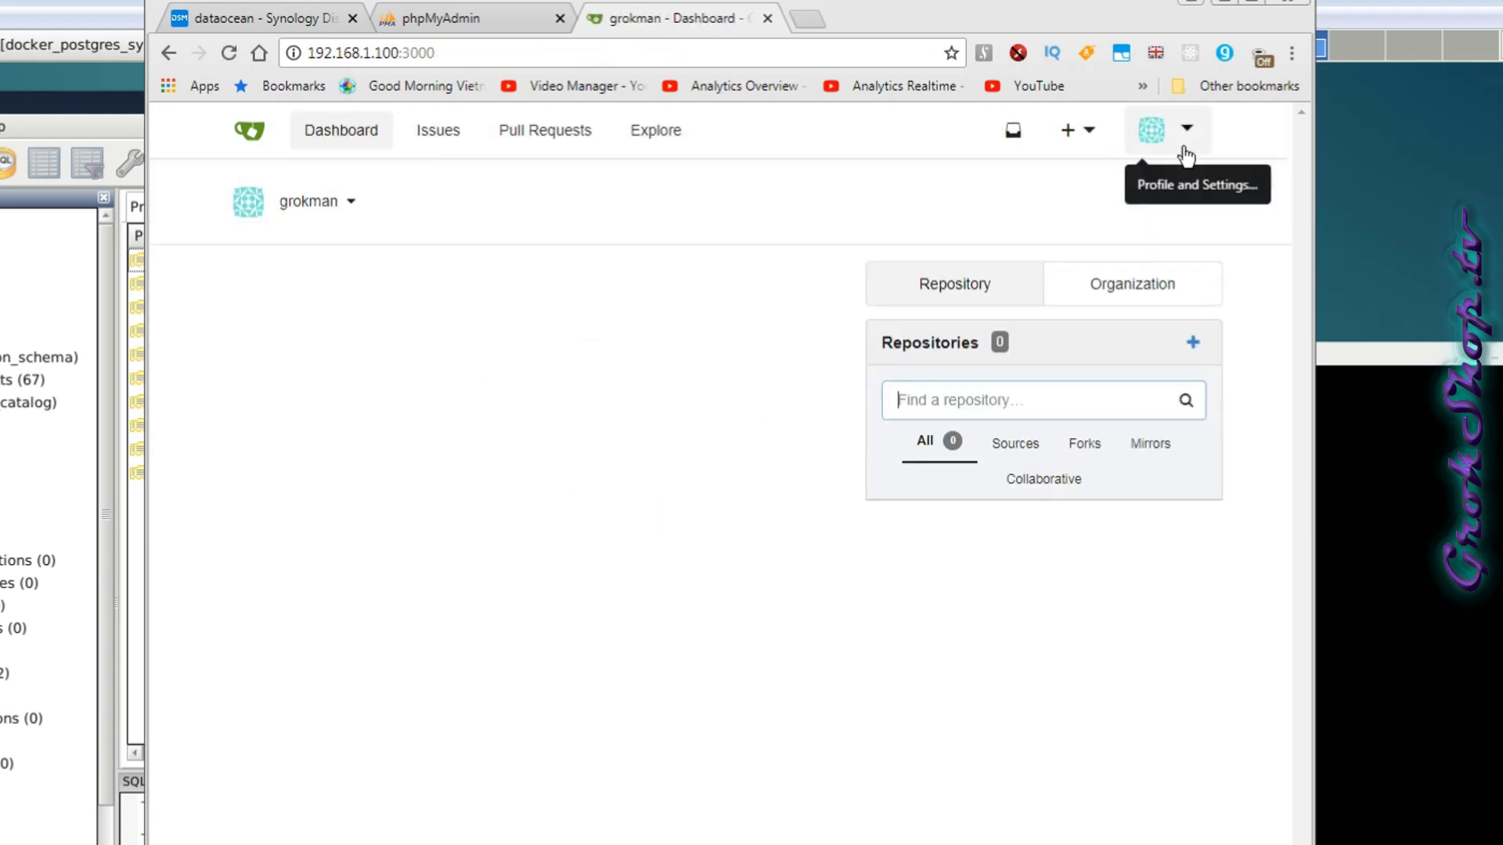
# Open Site Administration from the avatar menu to view the dashboard with 2 users and 0 repositories.
pyautogui.click(1187, 155)
pyautogui.click(1130, 411)
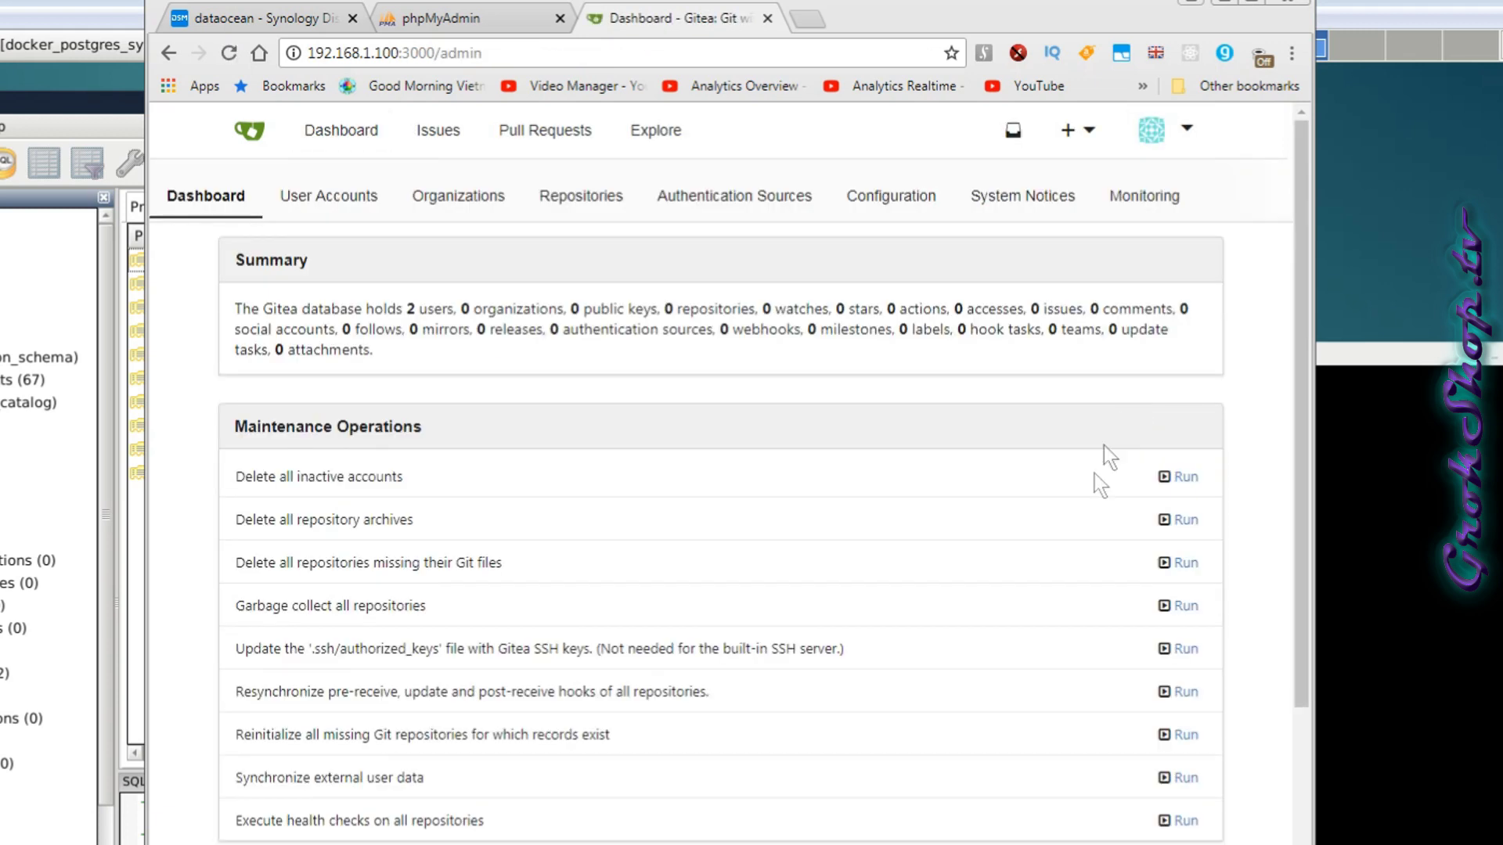
pyautogui.scroll(-9, 1025, 635)
pyautogui.scroll(6, 1023, 634)
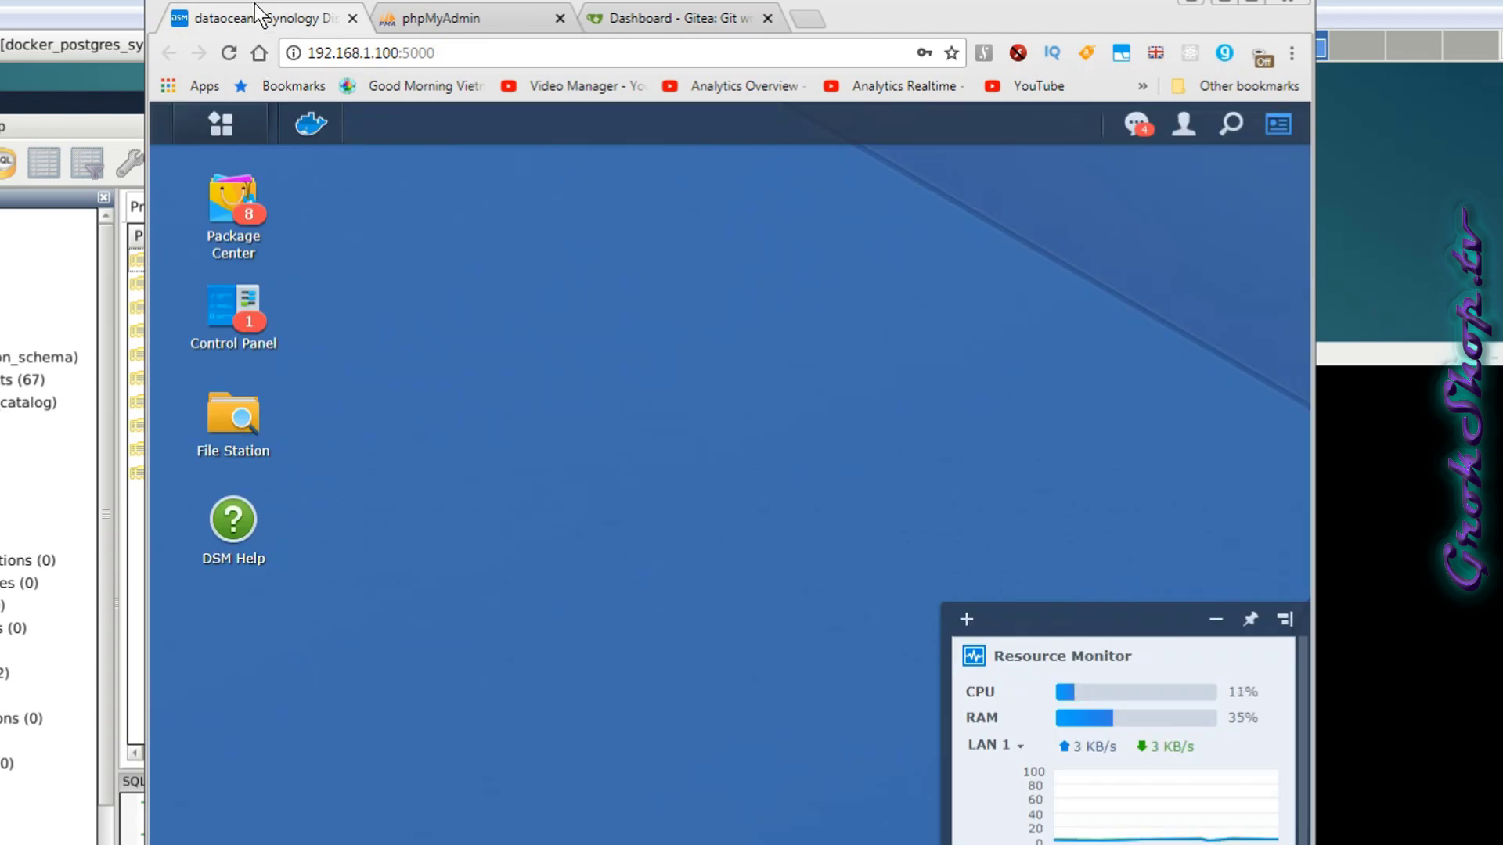
# Close the phpMyAdmin browser tab.
pyautogui.click(256, 16)
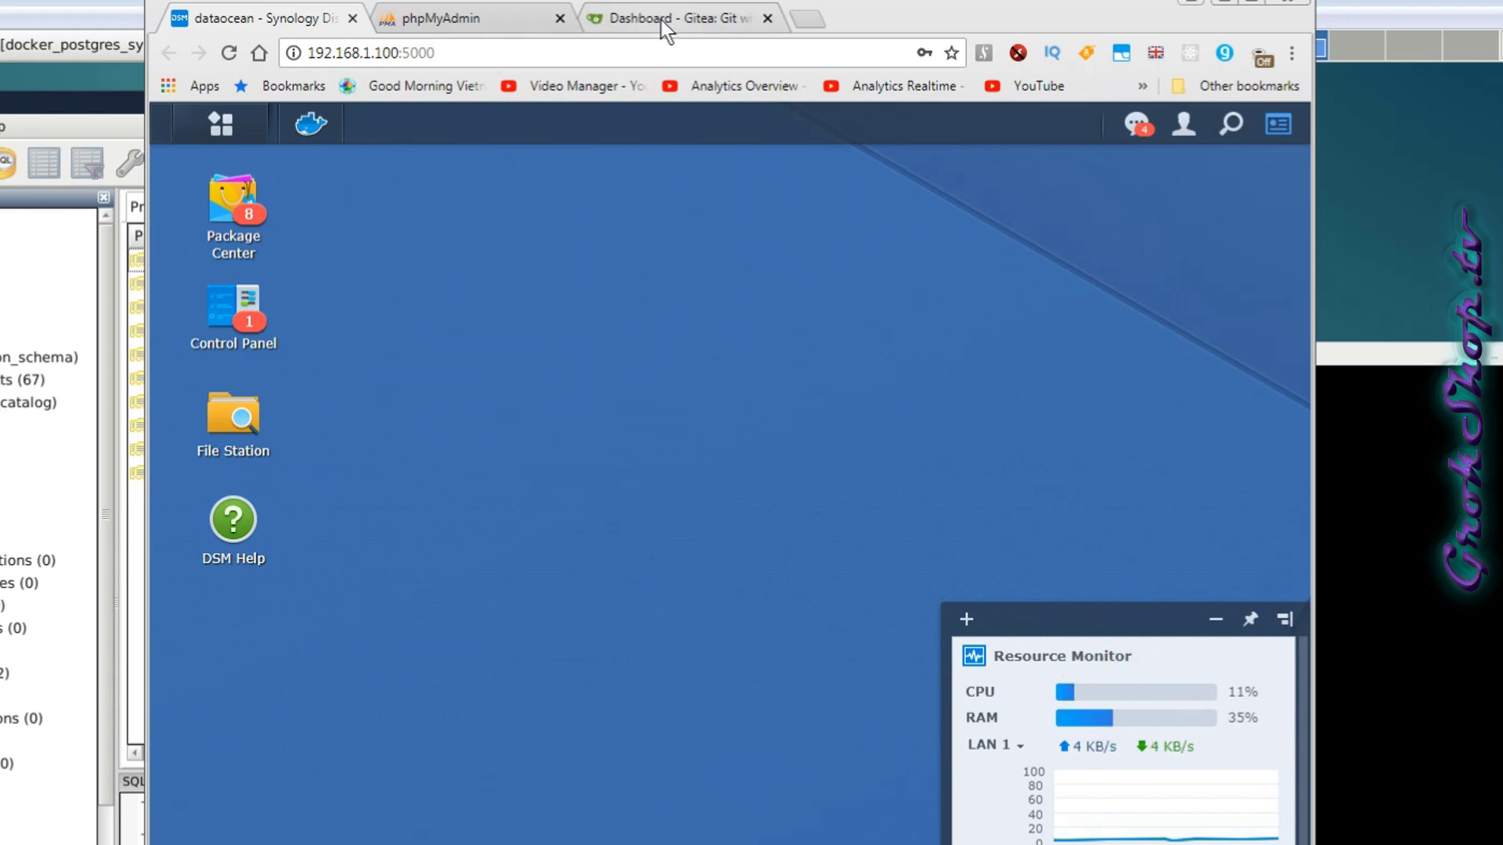
pyautogui.click(479, 11)
pyautogui.click(560, 18)
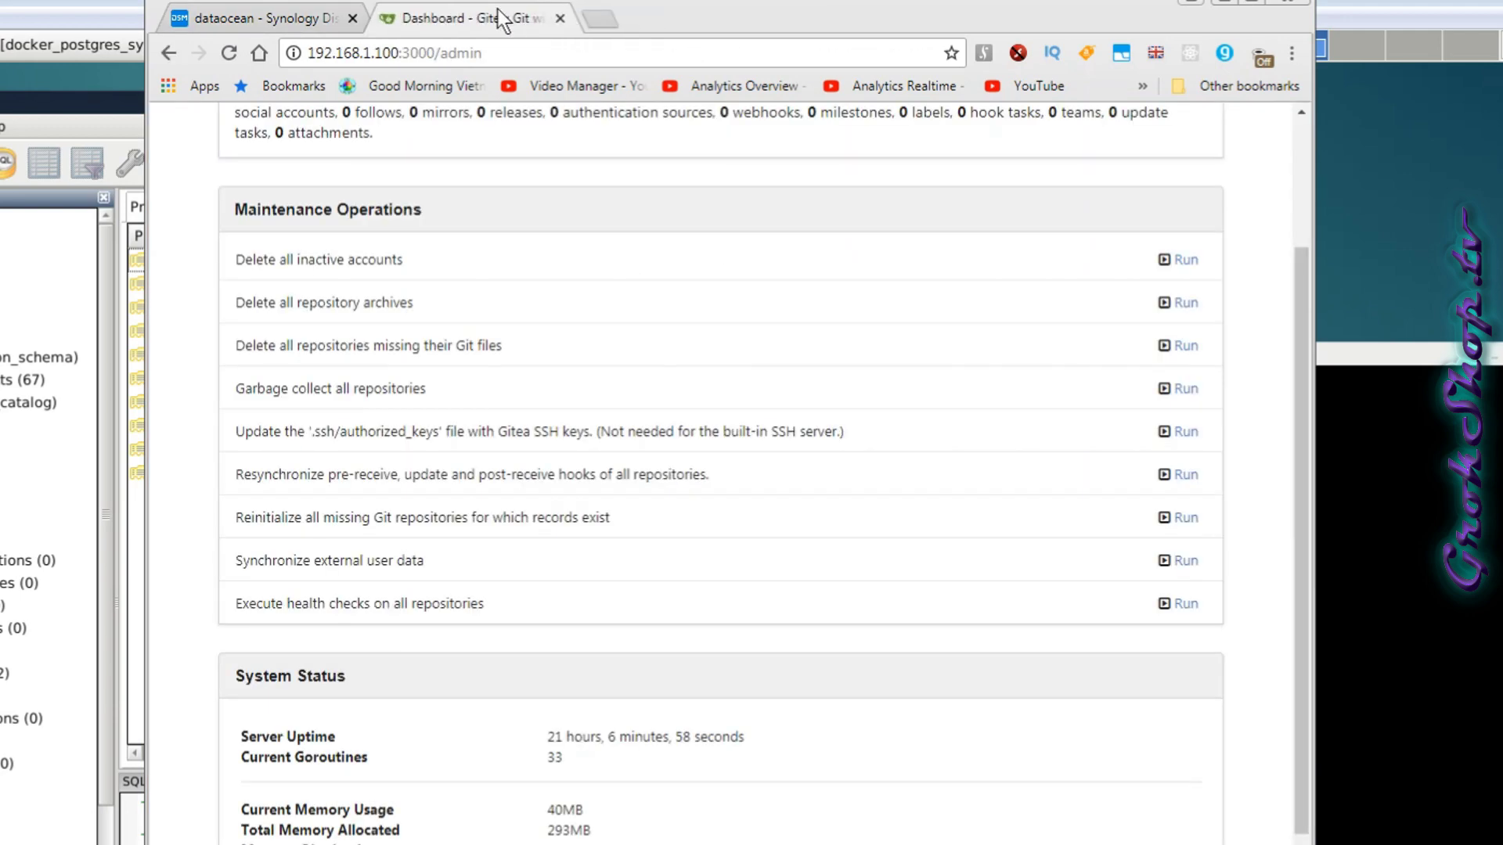
pyautogui.scroll(2, 545, 374)
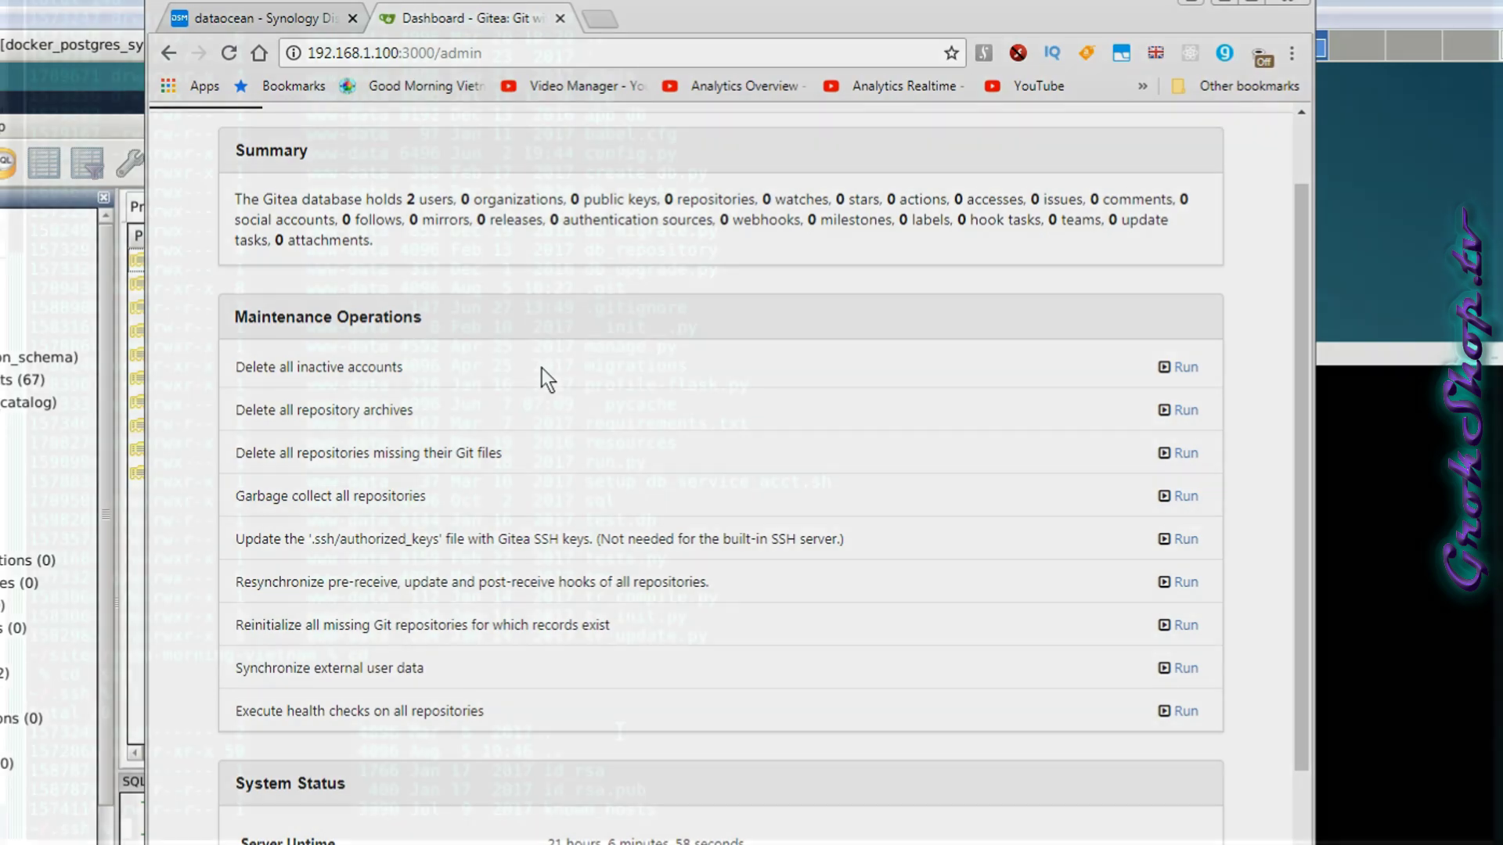
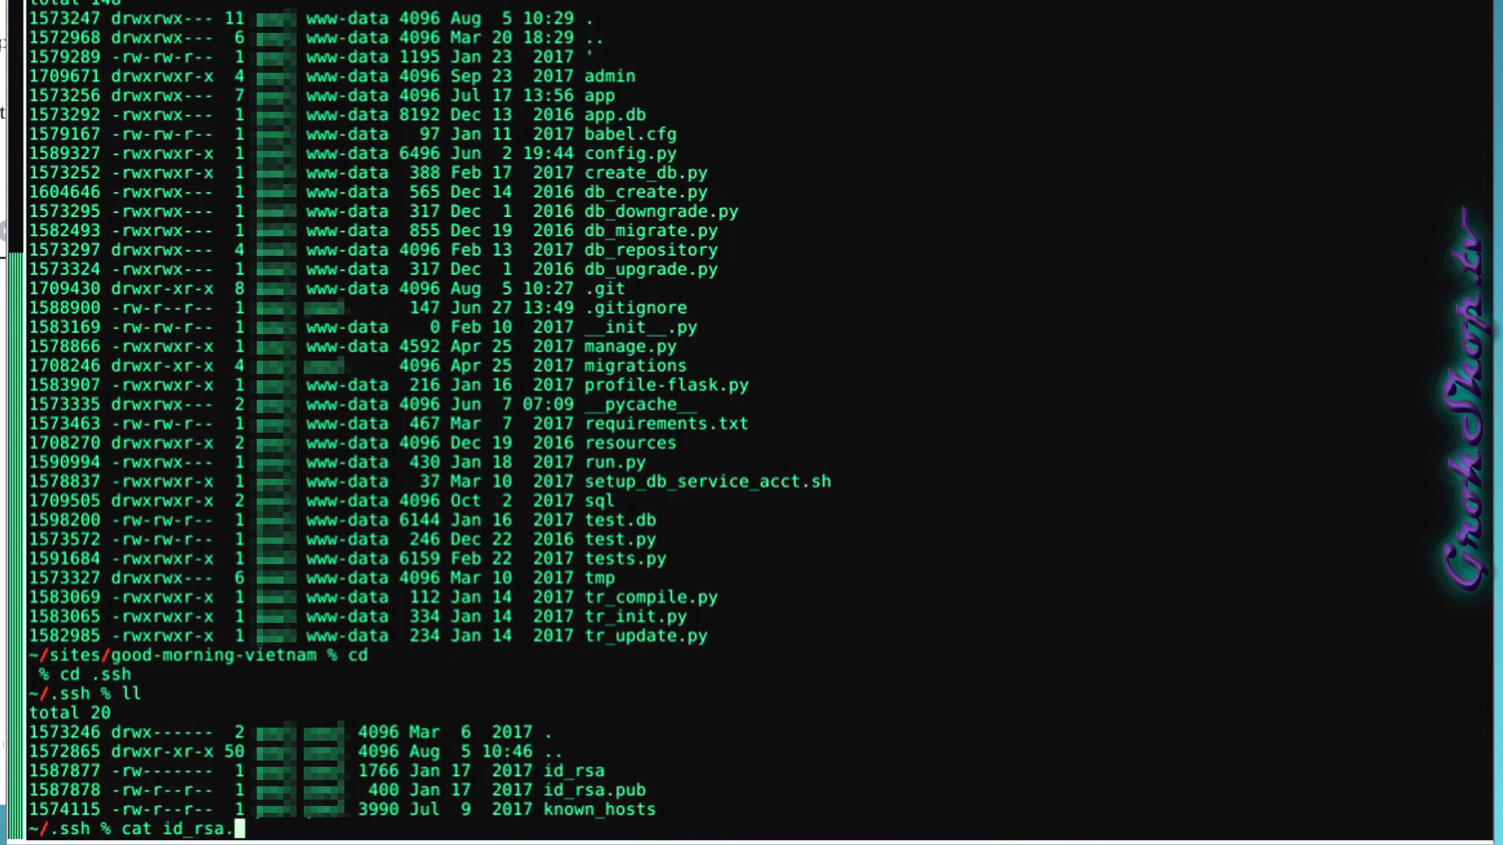
# Print ~/.ssh/id_rsa.pub with cat and copy the public key text.
pyautogui.write('.pub')
pyautogui.press('Return')
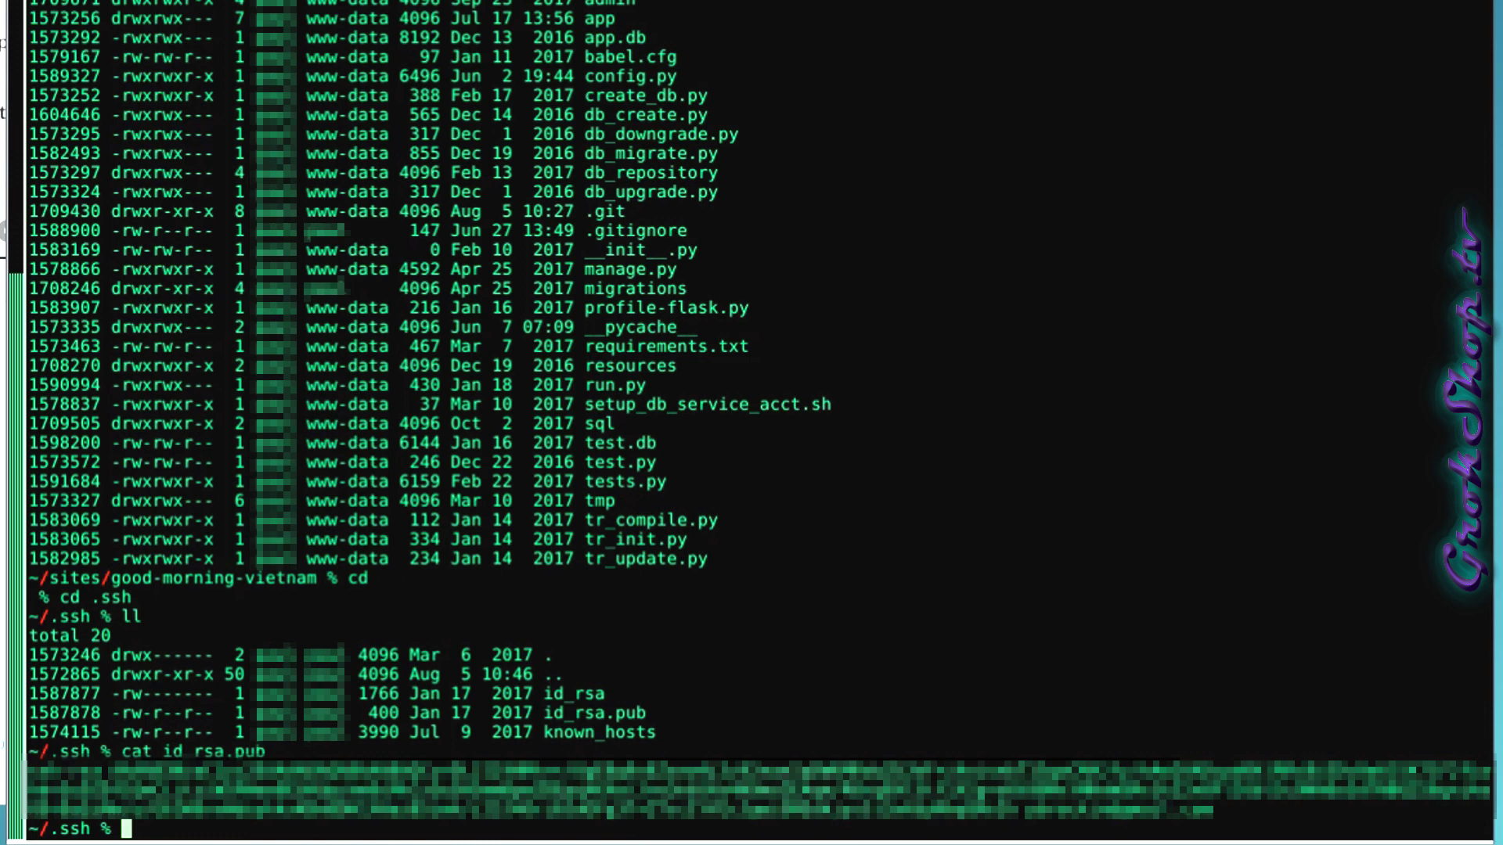
pyautogui.moveTo(1217, 811); pyautogui.dragTo(17, 775)
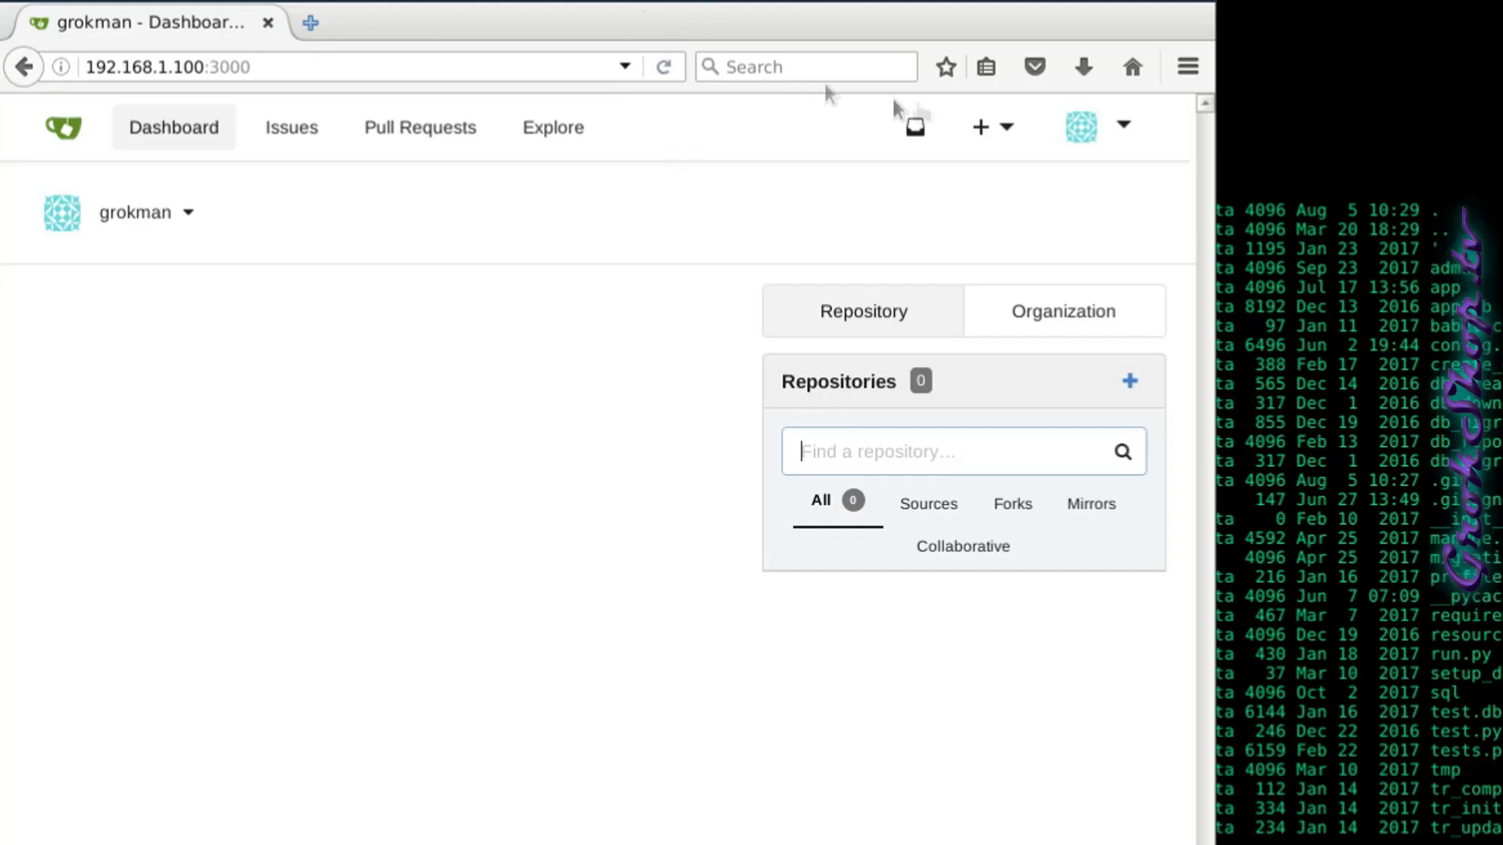
# Add the copied public key to the account's SSH / GPG Keys as 'gman_deb1'.
pyautogui.click(1121, 133)
pyautogui.click(991, 348)
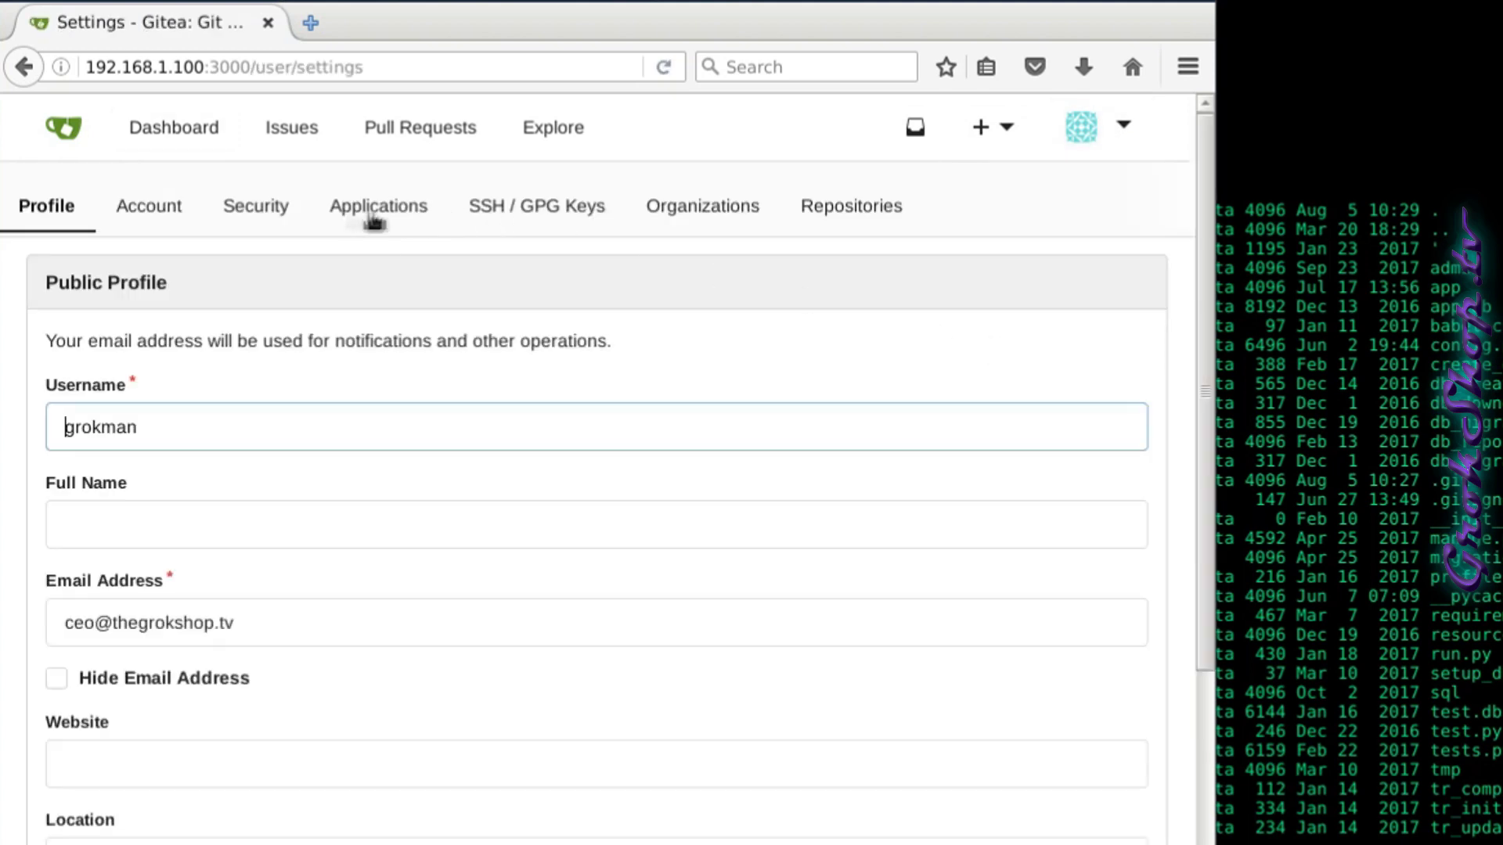
pyautogui.click(498, 208)
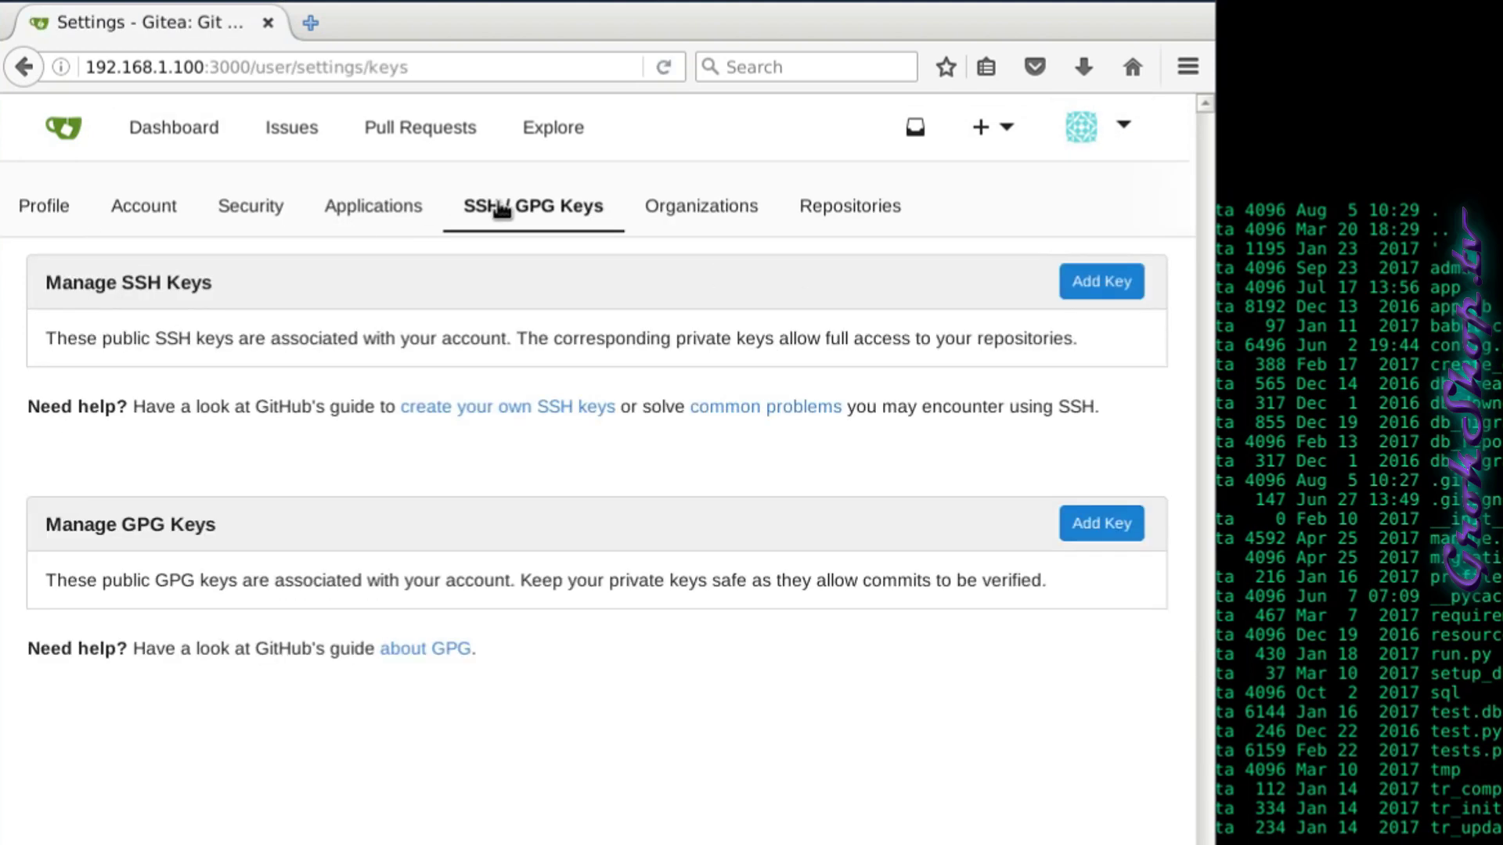
pyautogui.click(1102, 282)
pyautogui.click(188, 558)
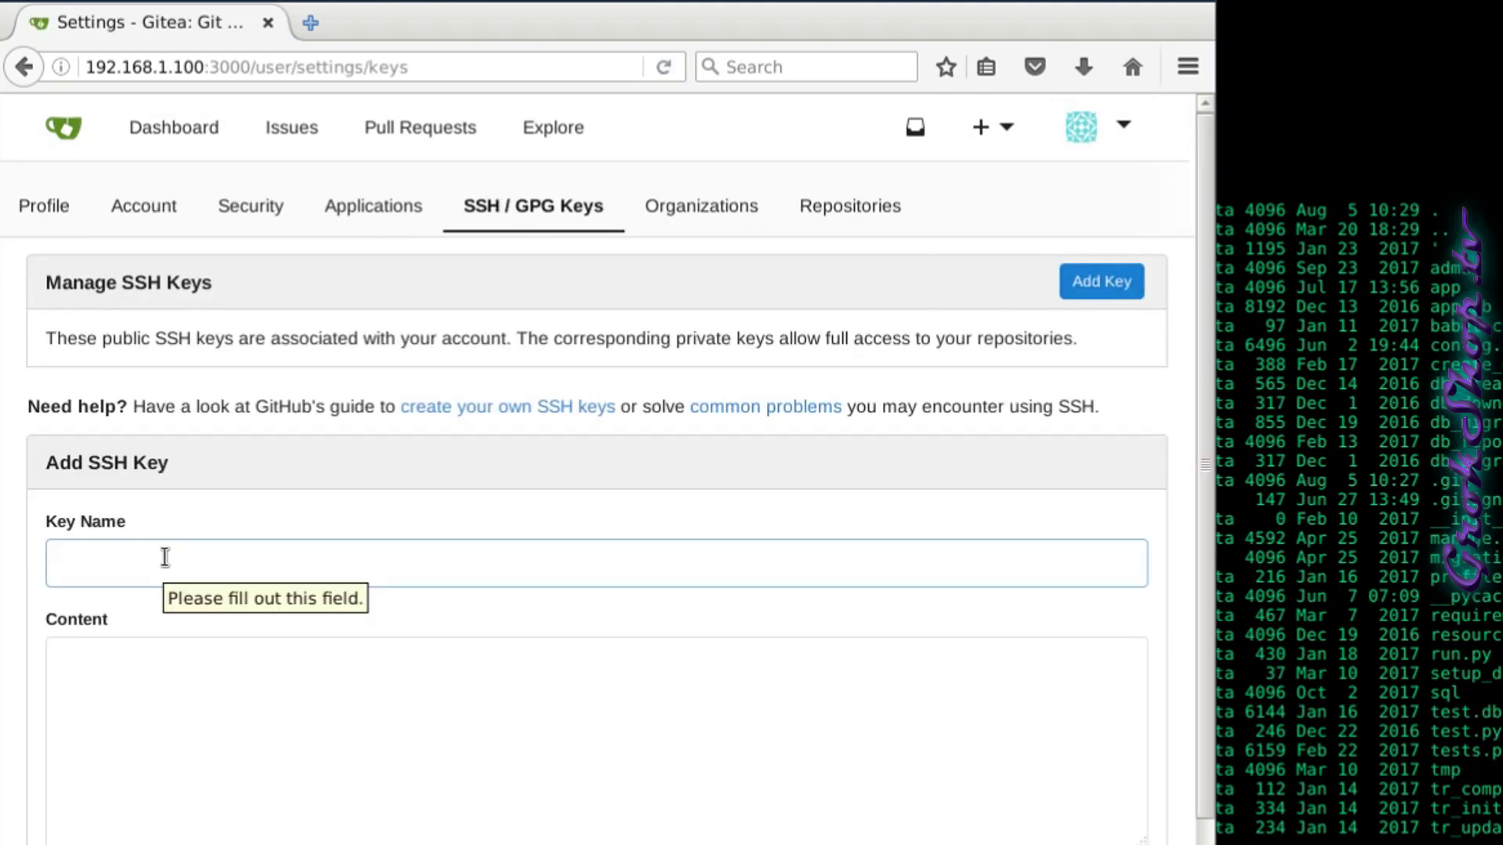
pyautogui.write('gman_deb1')
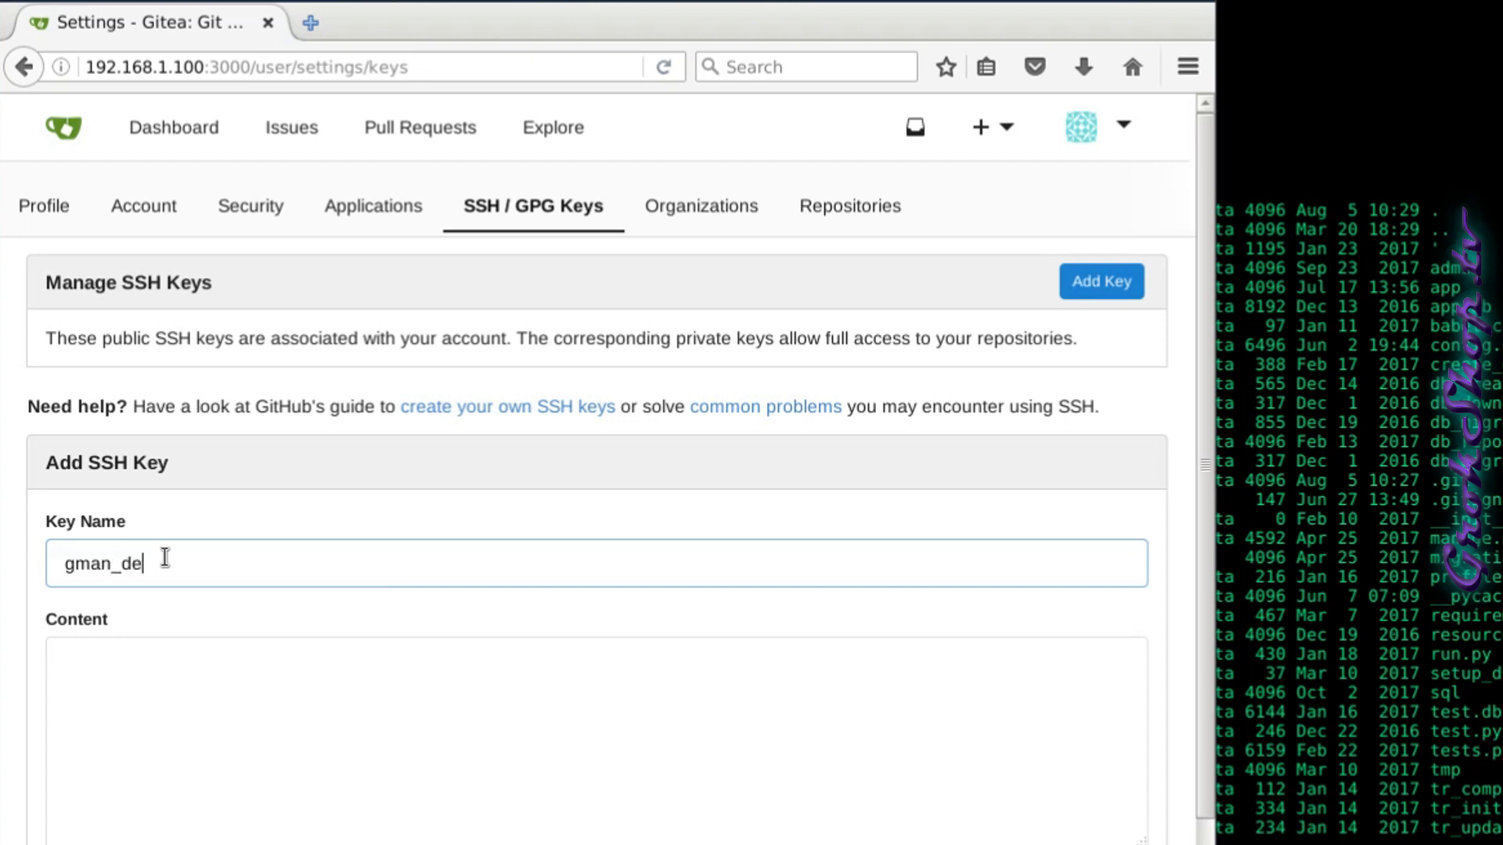
pyautogui.rightClick(148, 697)
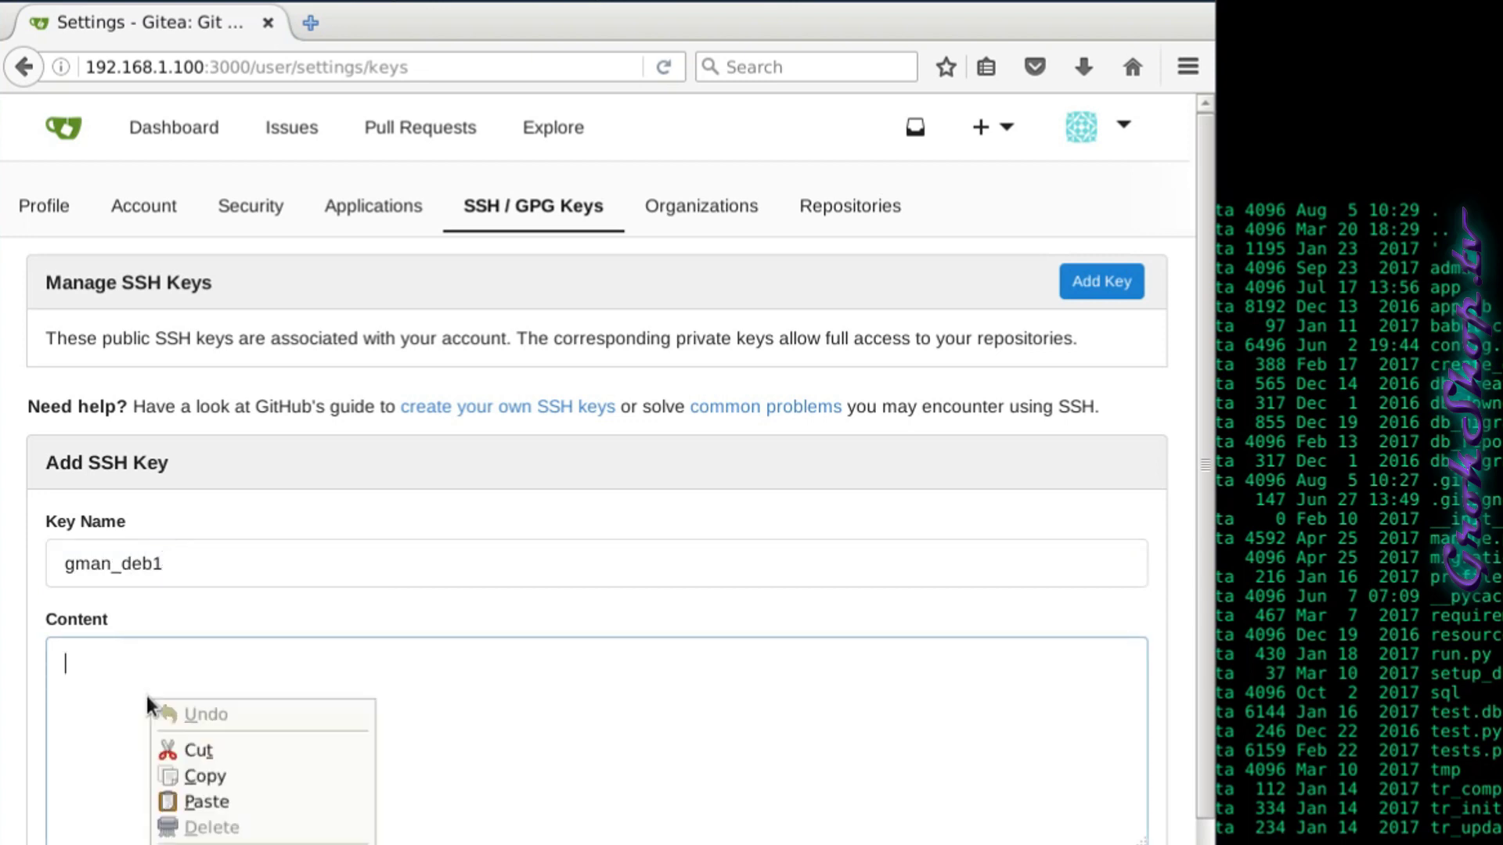
pyautogui.click(196, 797)
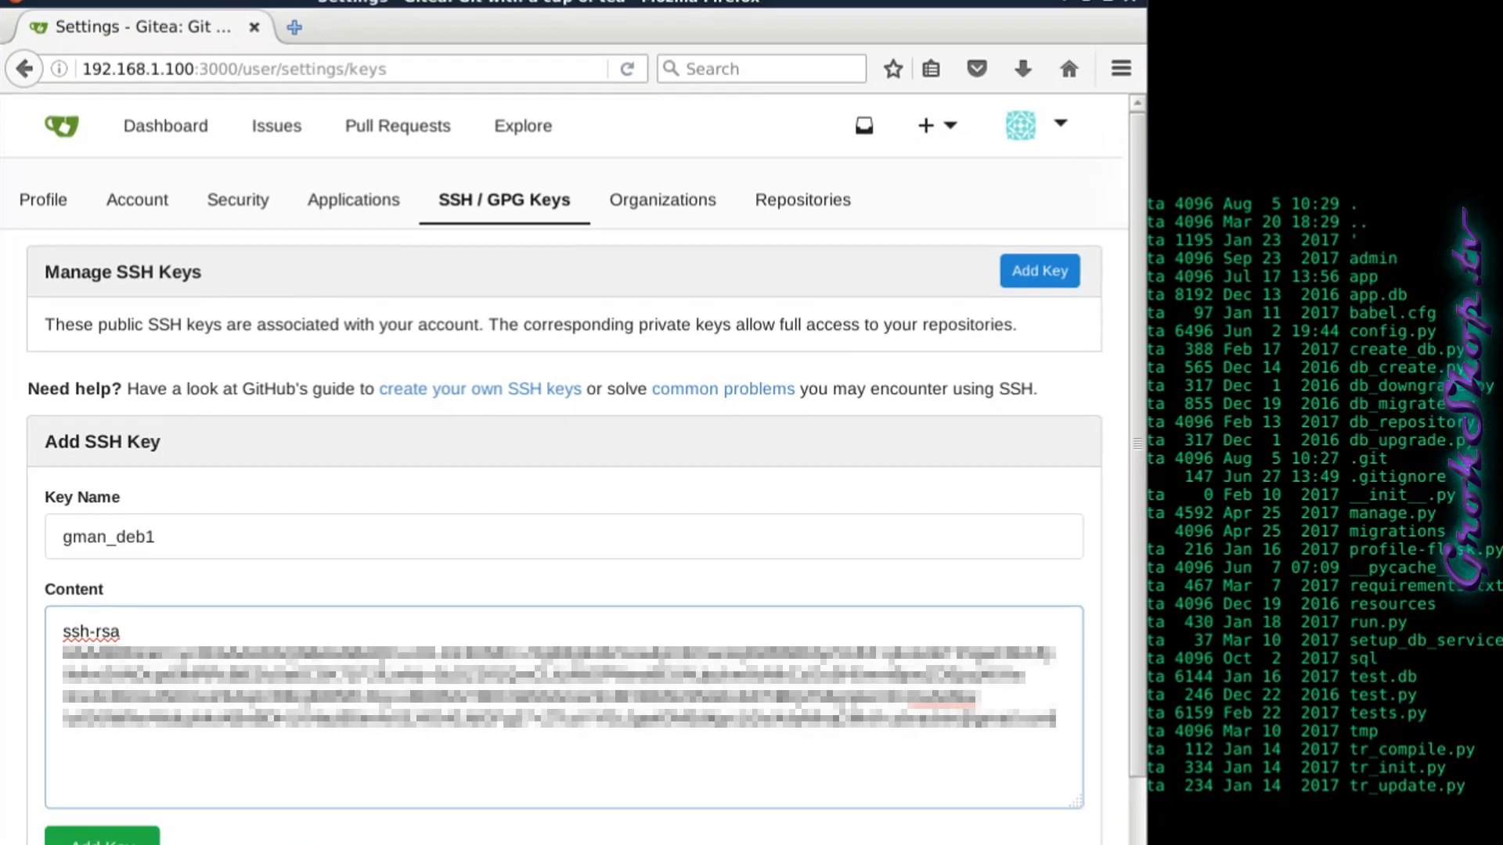
pyautogui.click(109, 836)
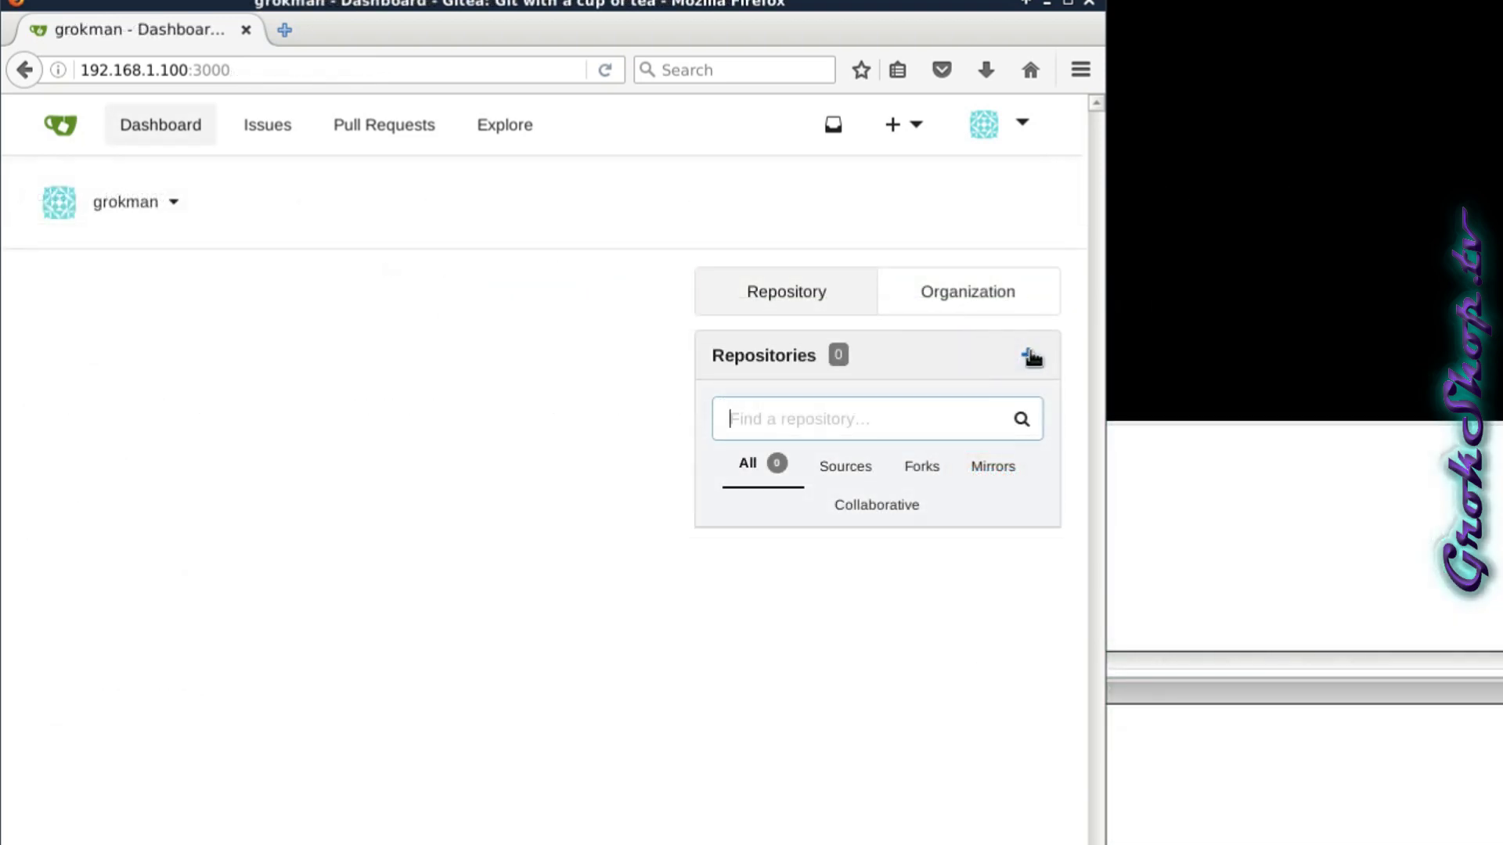
# Try to create a new repository named 'Good Morning Vietnam'.
pyautogui.click(1029, 346)
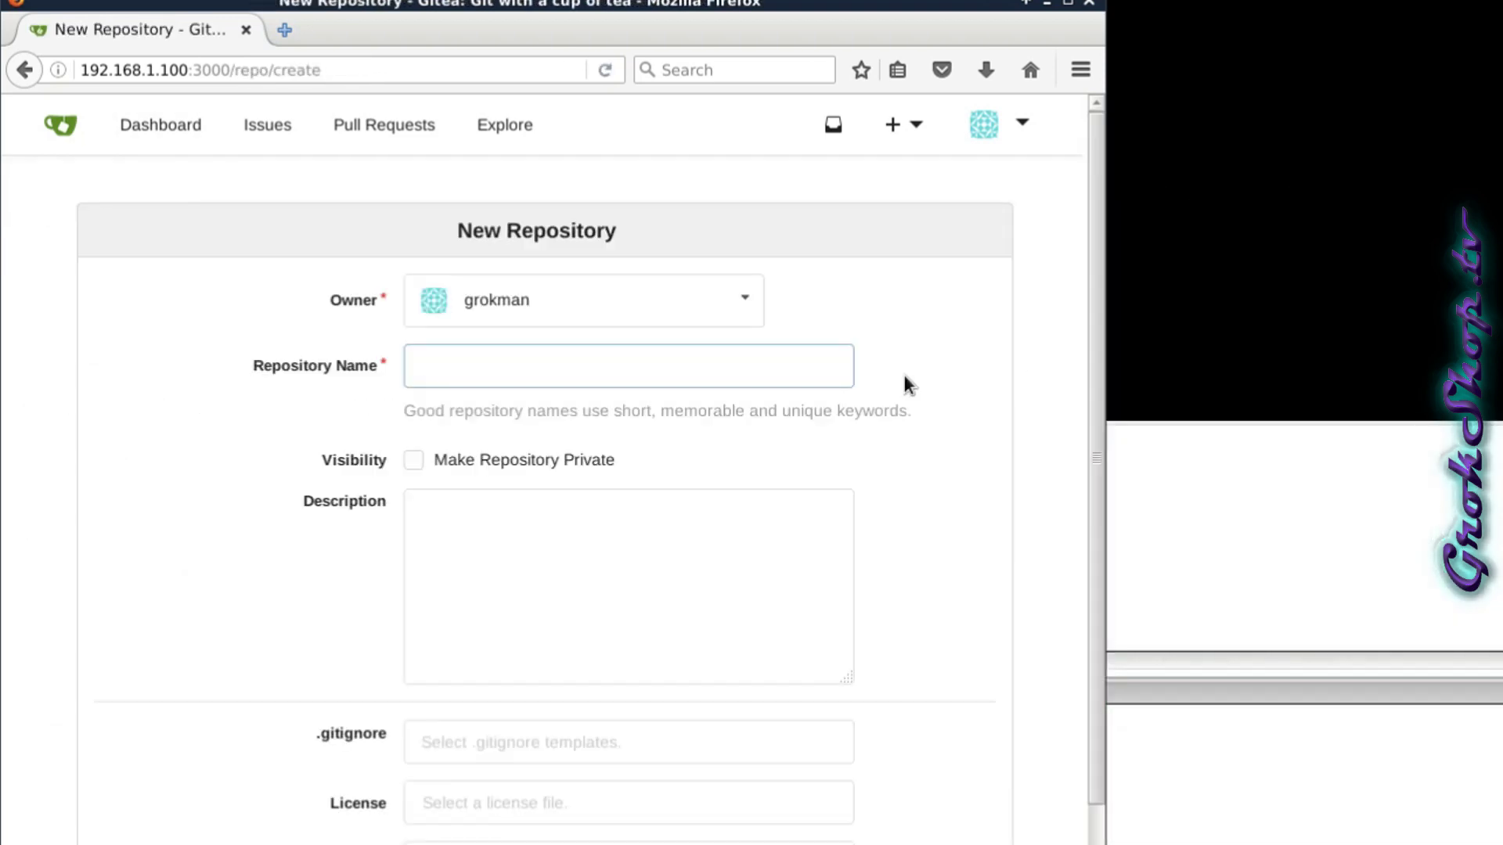
pyautogui.write('Good Morning Vietnam')
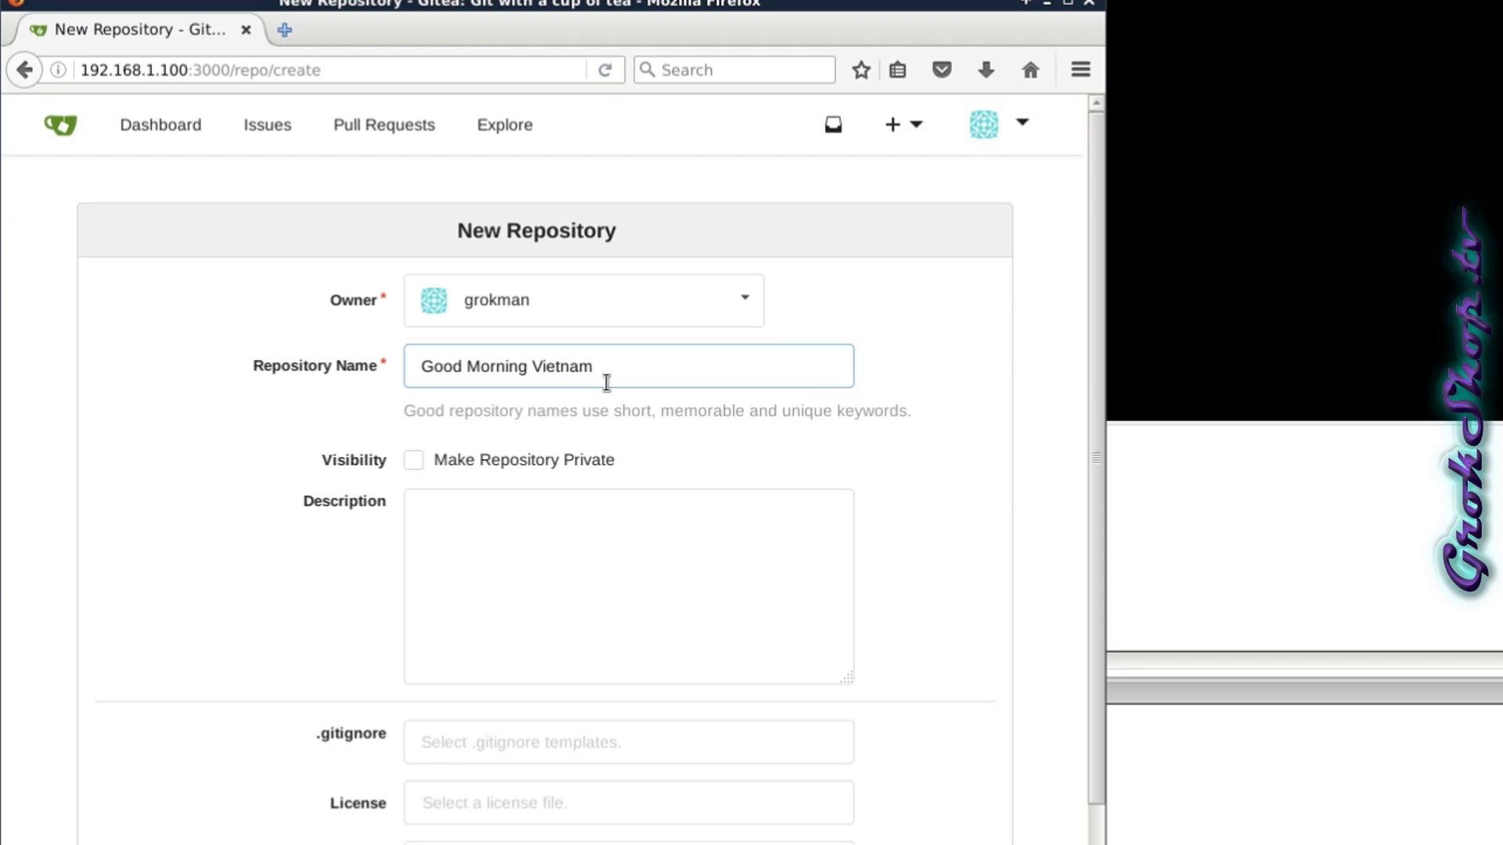
pyautogui.scroll(-2, 606, 383)
pyautogui.scroll(-1, 607, 383)
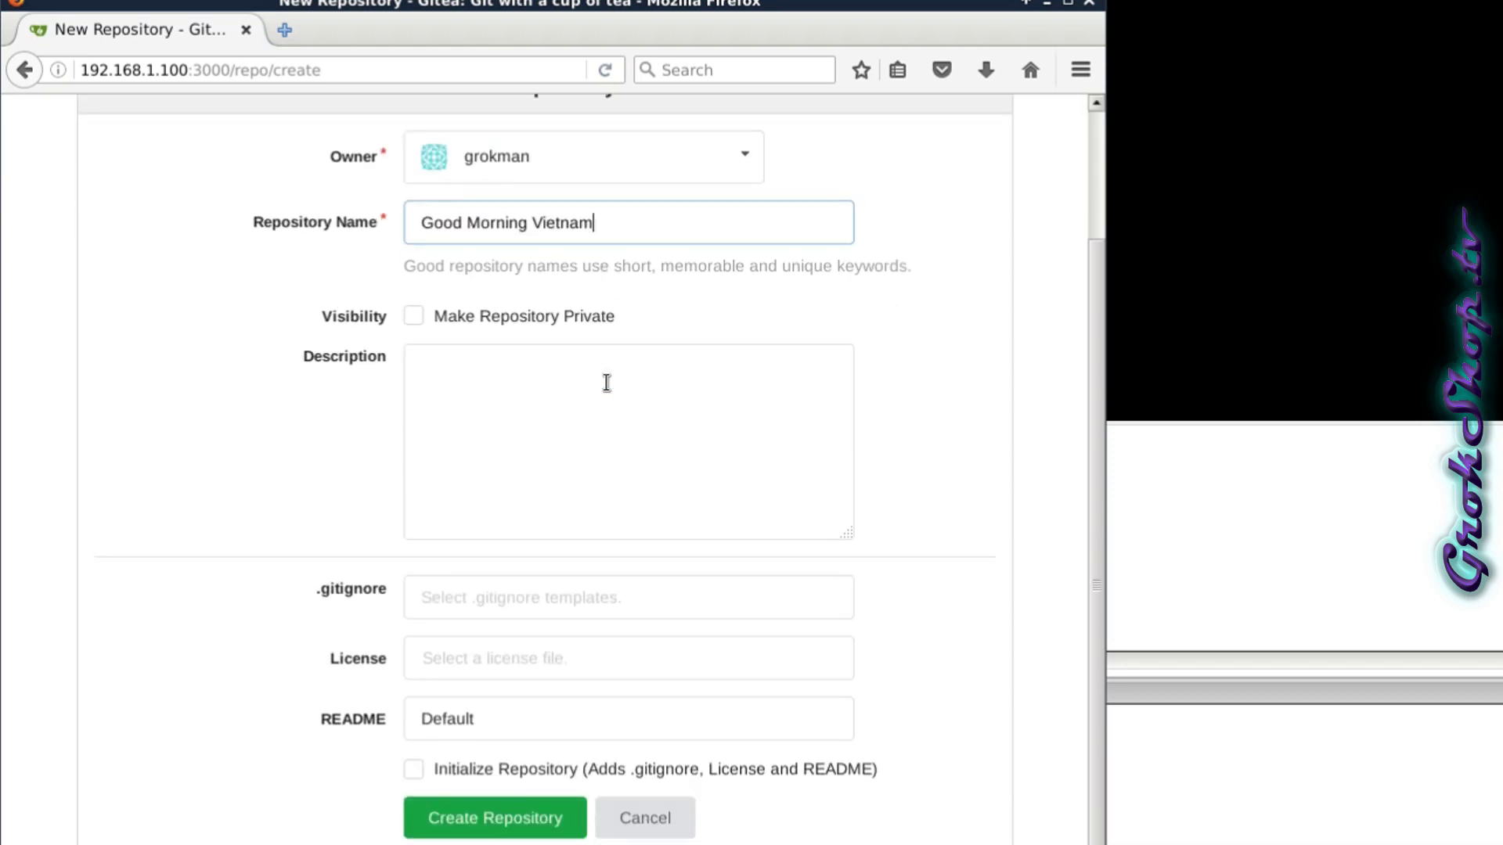
pyautogui.click(506, 820)
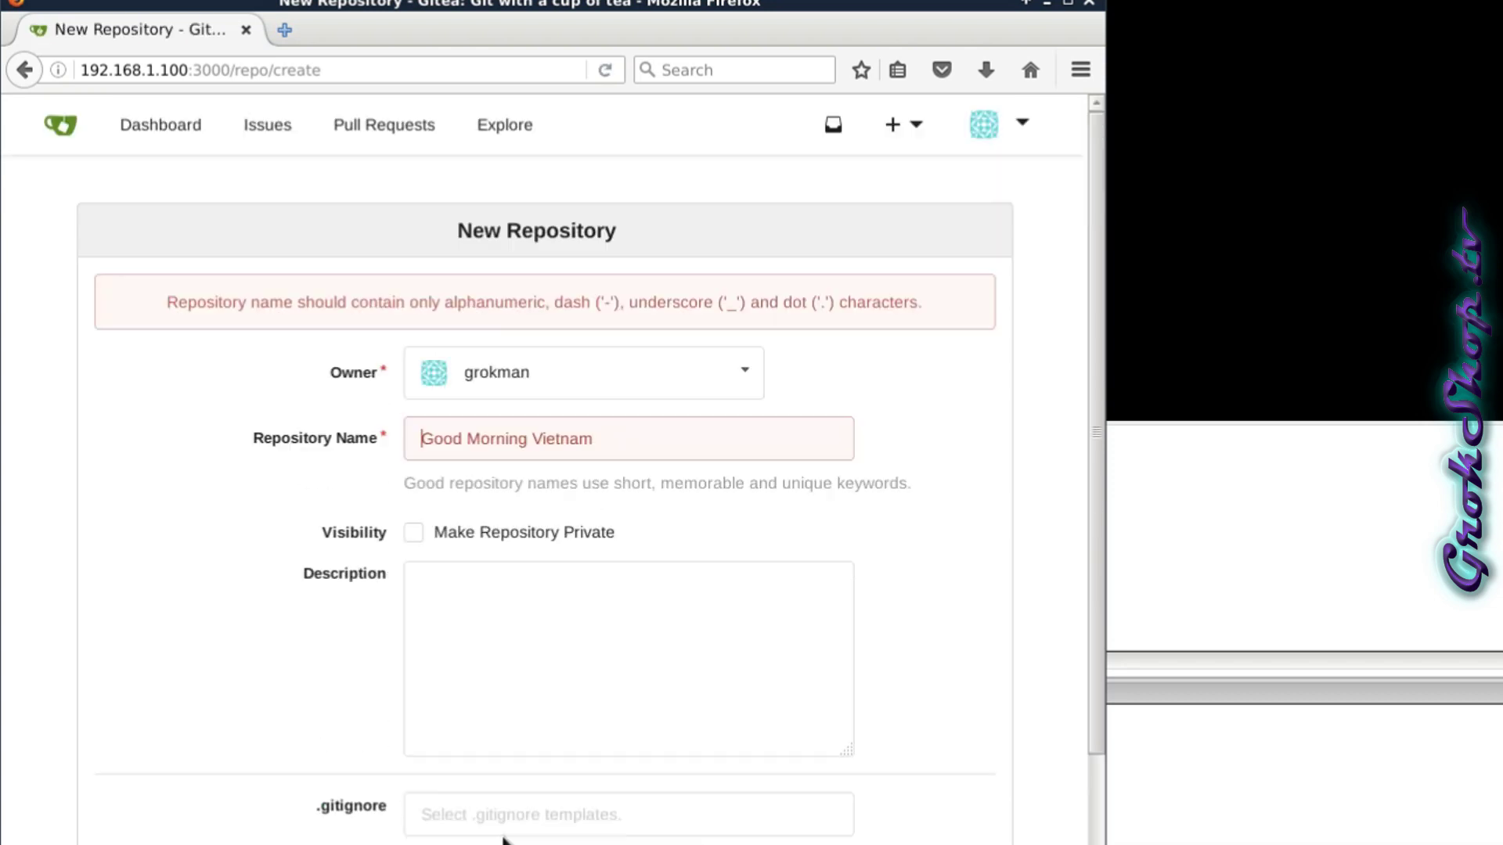
# Replace the rejected name's spaces with underscores and create Good_Morning_Vietnam.
pyautogui.click(476, 435)
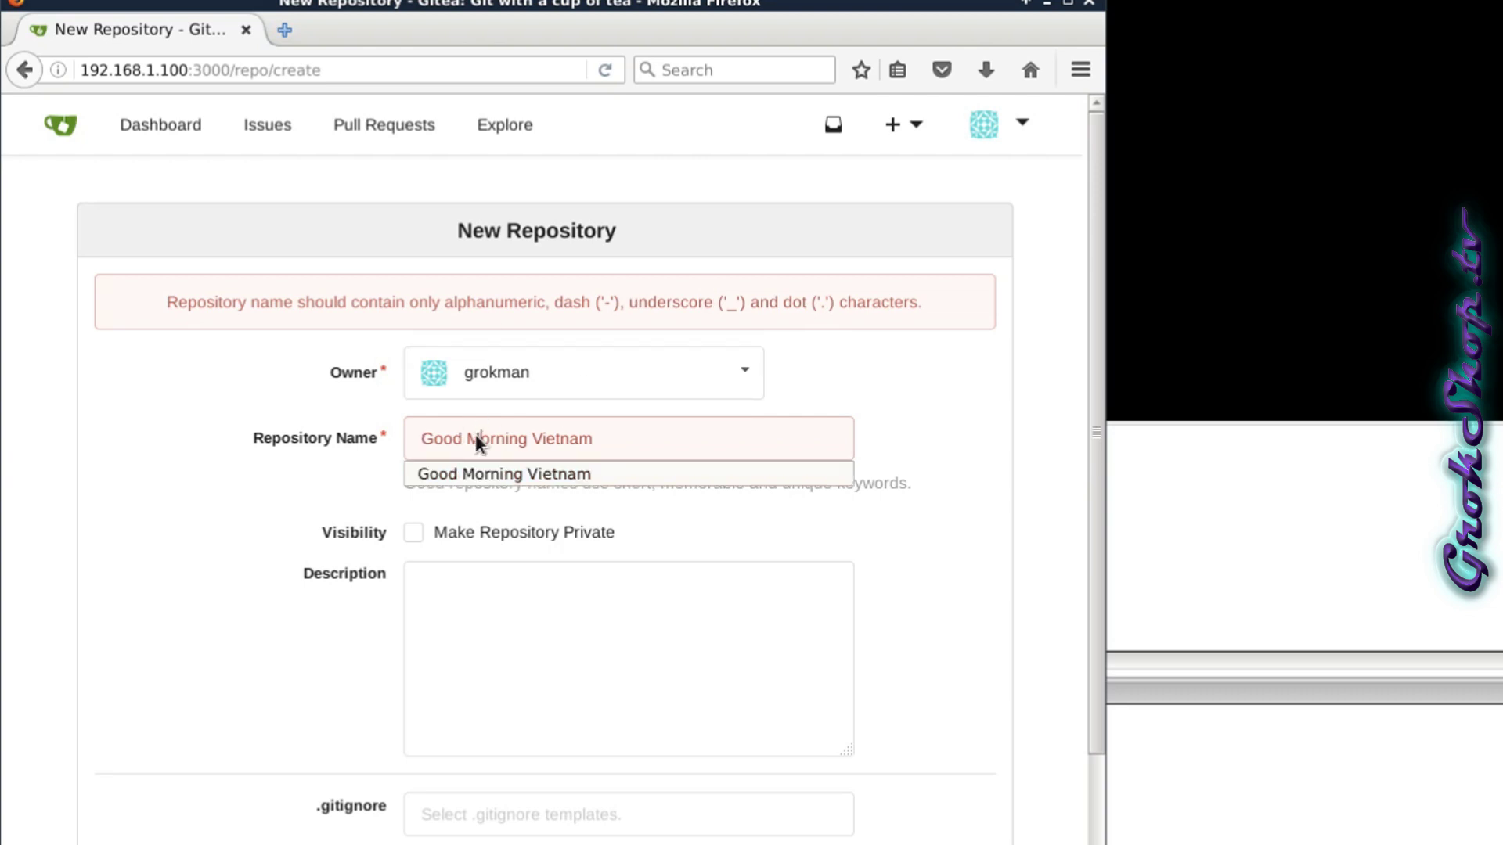
pyautogui.press('Escape')
pyautogui.press('BackSpace')
pyautogui.write('_')
pyautogui.press('Right')
pyautogui.press('Right')
pyautogui.press('Right')
pyautogui.press('Right')
pyautogui.press('Right')
pyautogui.press('Right')
pyautogui.press('Right')
pyautogui.press('Right')
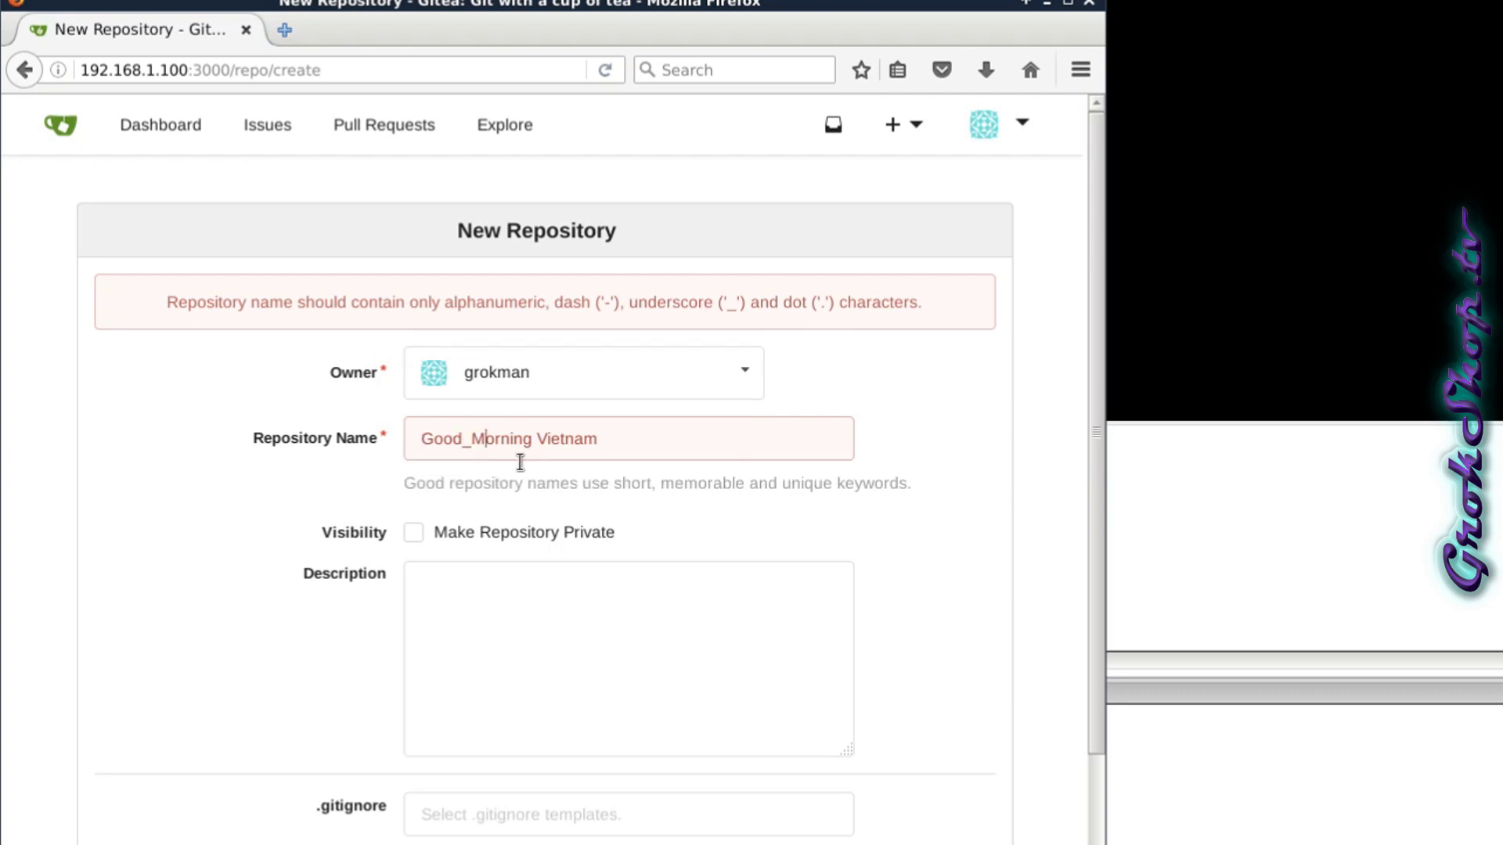
pyautogui.press('BackSpace')
pyautogui.write('_')
pyautogui.scroll(-5, 509, 587)
pyautogui.click(470, 817)
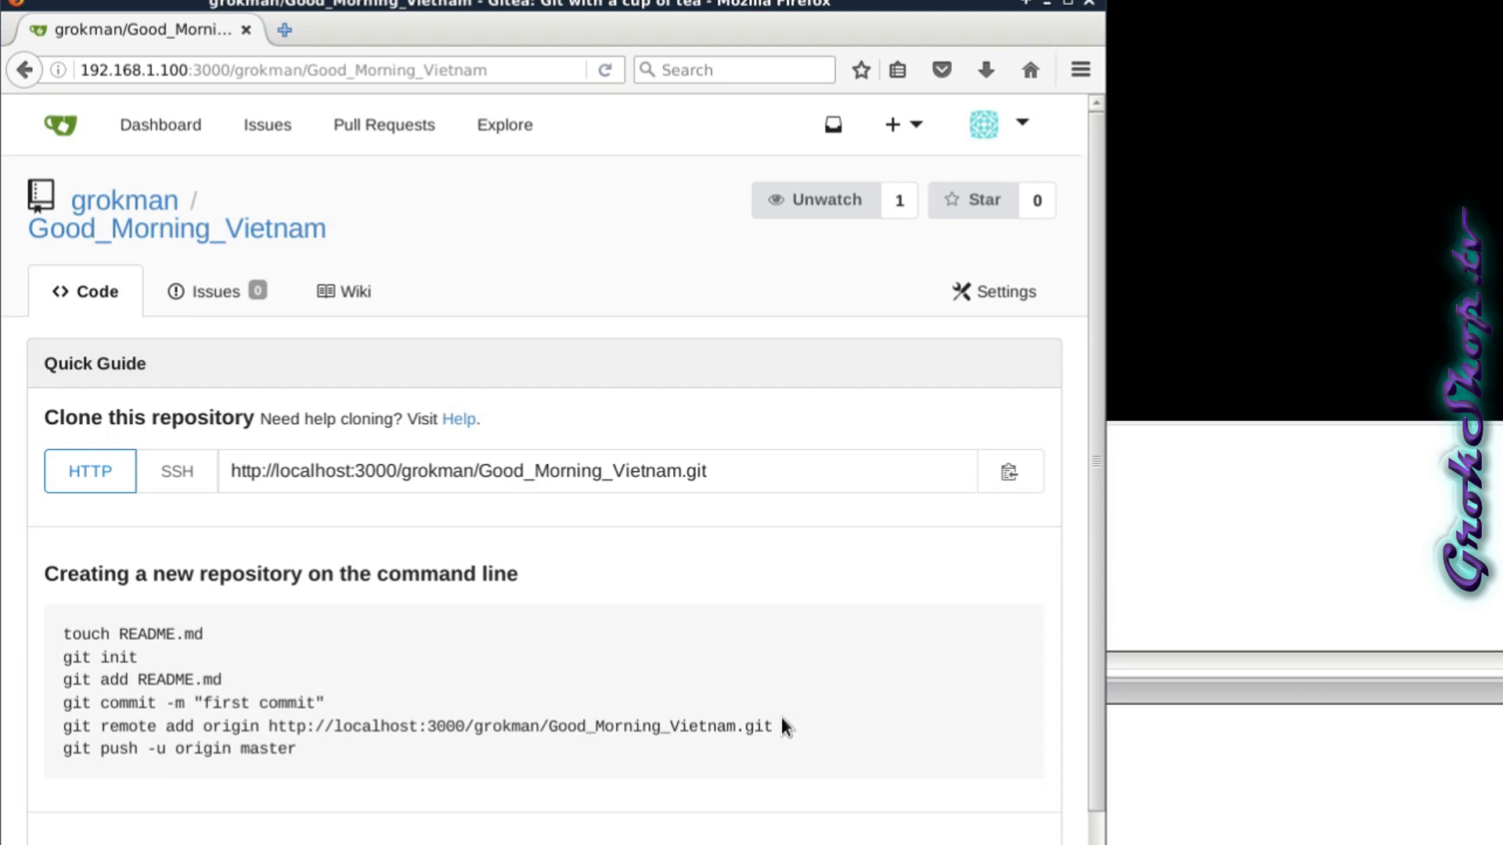
# Point origin at the repository's clone URL with git remote set-url origin.
pyautogui.moveTo(747, 730); pyautogui.dragTo(64, 731)
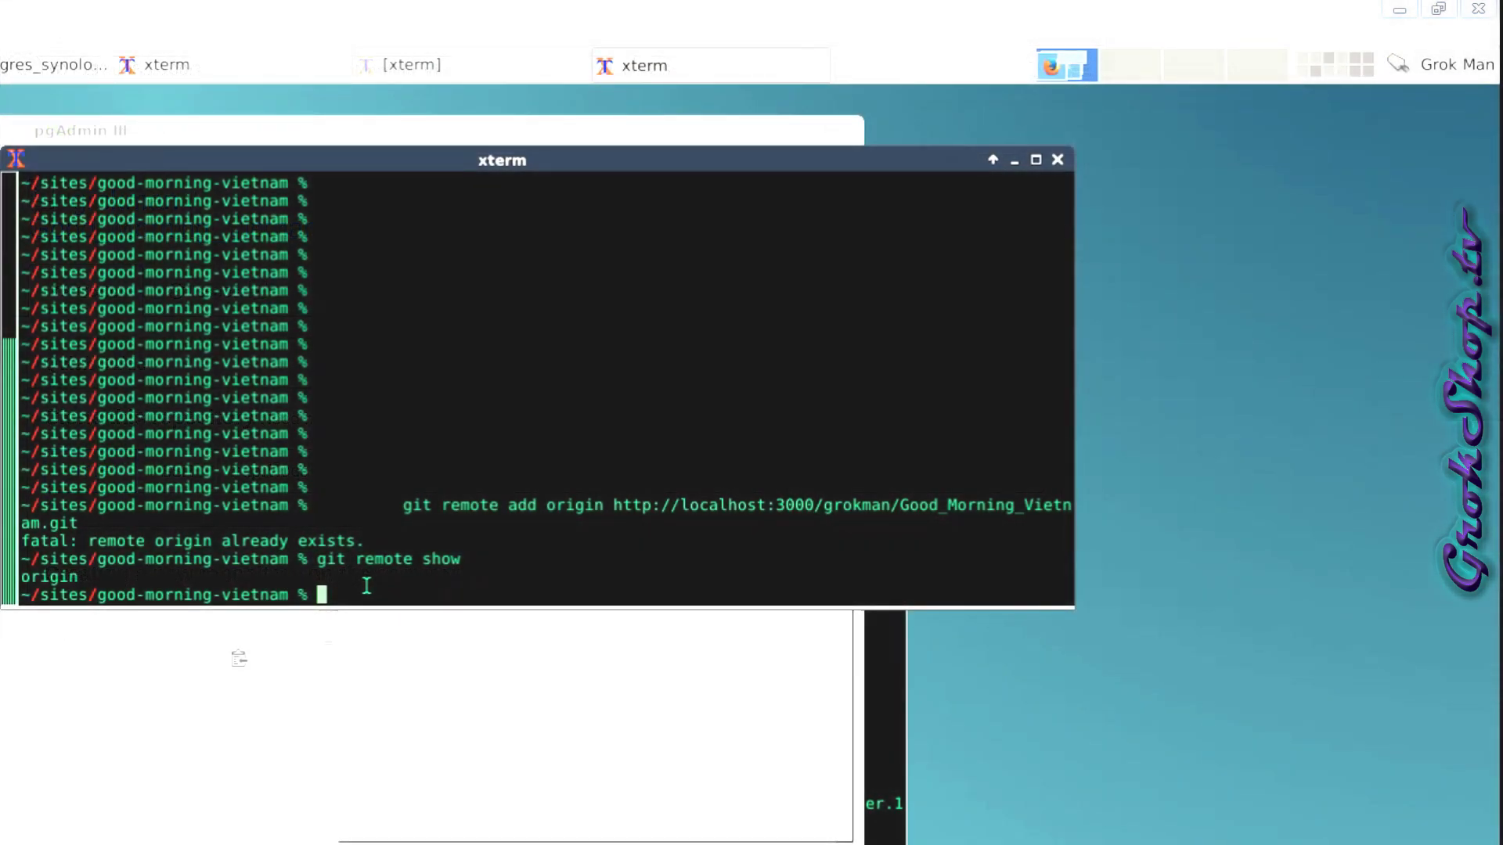
pyautogui.write('git remote set-url origin')
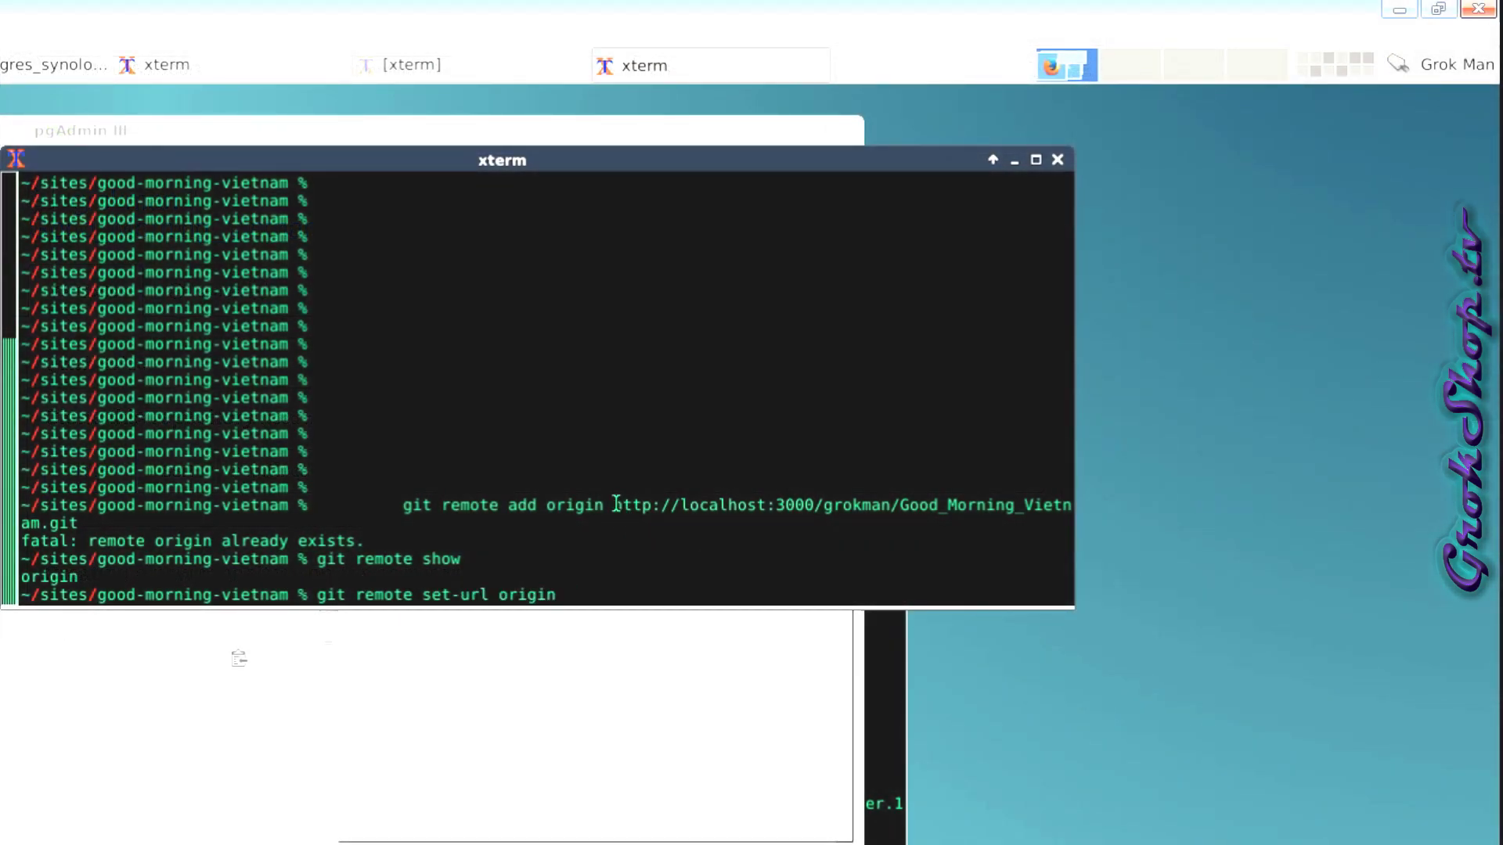
pyautogui.moveTo(615, 505); pyautogui.dragTo(78, 523)
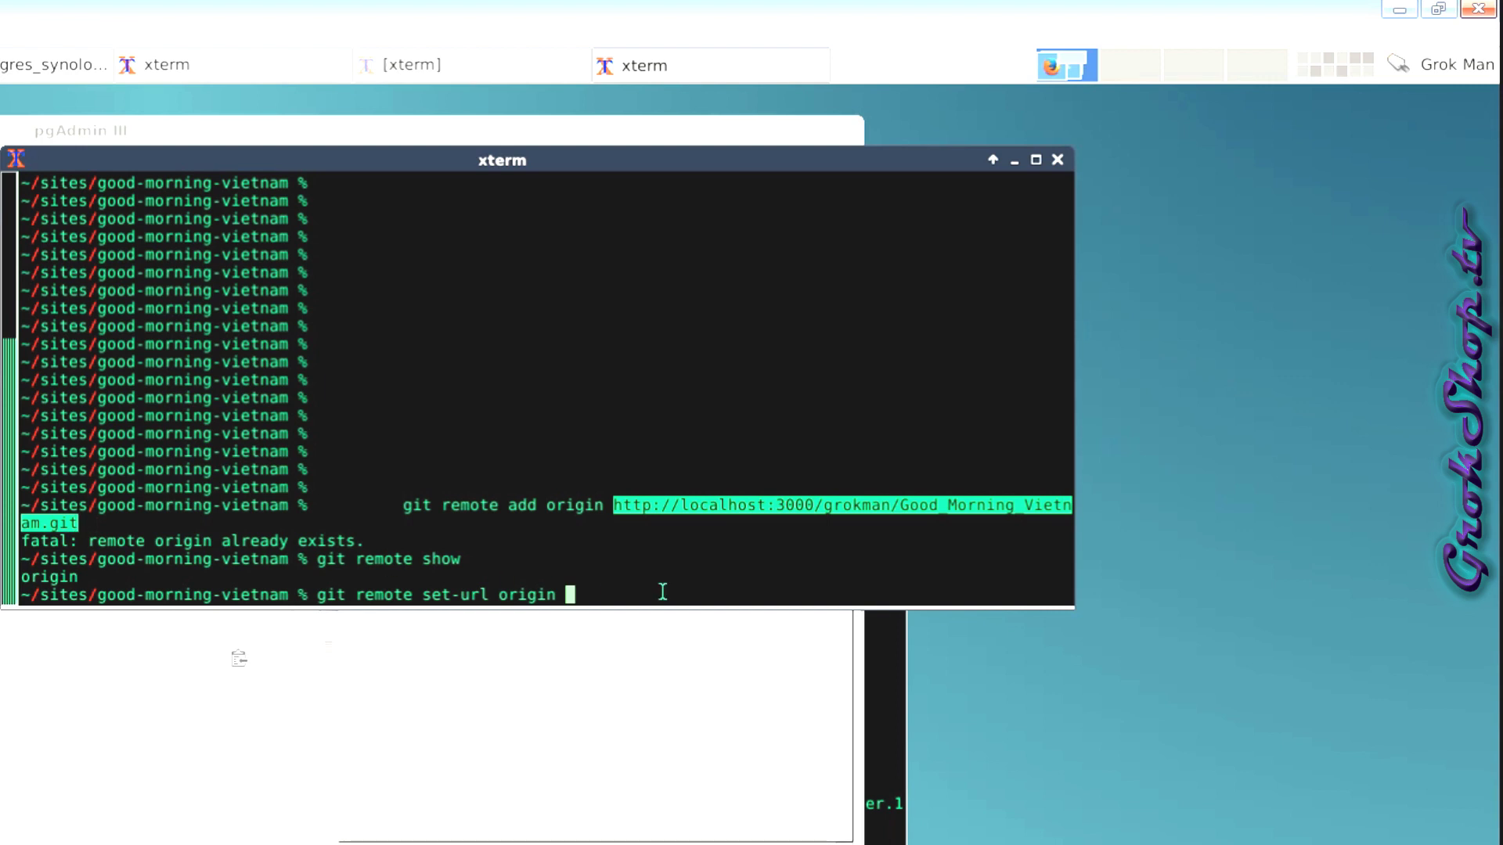
pyautogui.middleClick(662, 592)
pyautogui.press('Left')
pyautogui.press('Left')
pyautogui.press('Left')
pyautogui.press('Left')
pyautogui.press('Left')
pyautogui.press('Left')
pyautogui.press('Left')
pyautogui.press('Left')
pyautogui.press('Left')
pyautogui.press('Left')
pyautogui.press('Left')
pyautogui.press('Left')
pyautogui.press('Left')
pyautogui.press('Left')
pyautogui.press('Left')
pyautogui.press('Left')
pyautogui.press('Left')
pyautogui.press('Left')
pyautogui.press('Left')
pyautogui.press('Left')
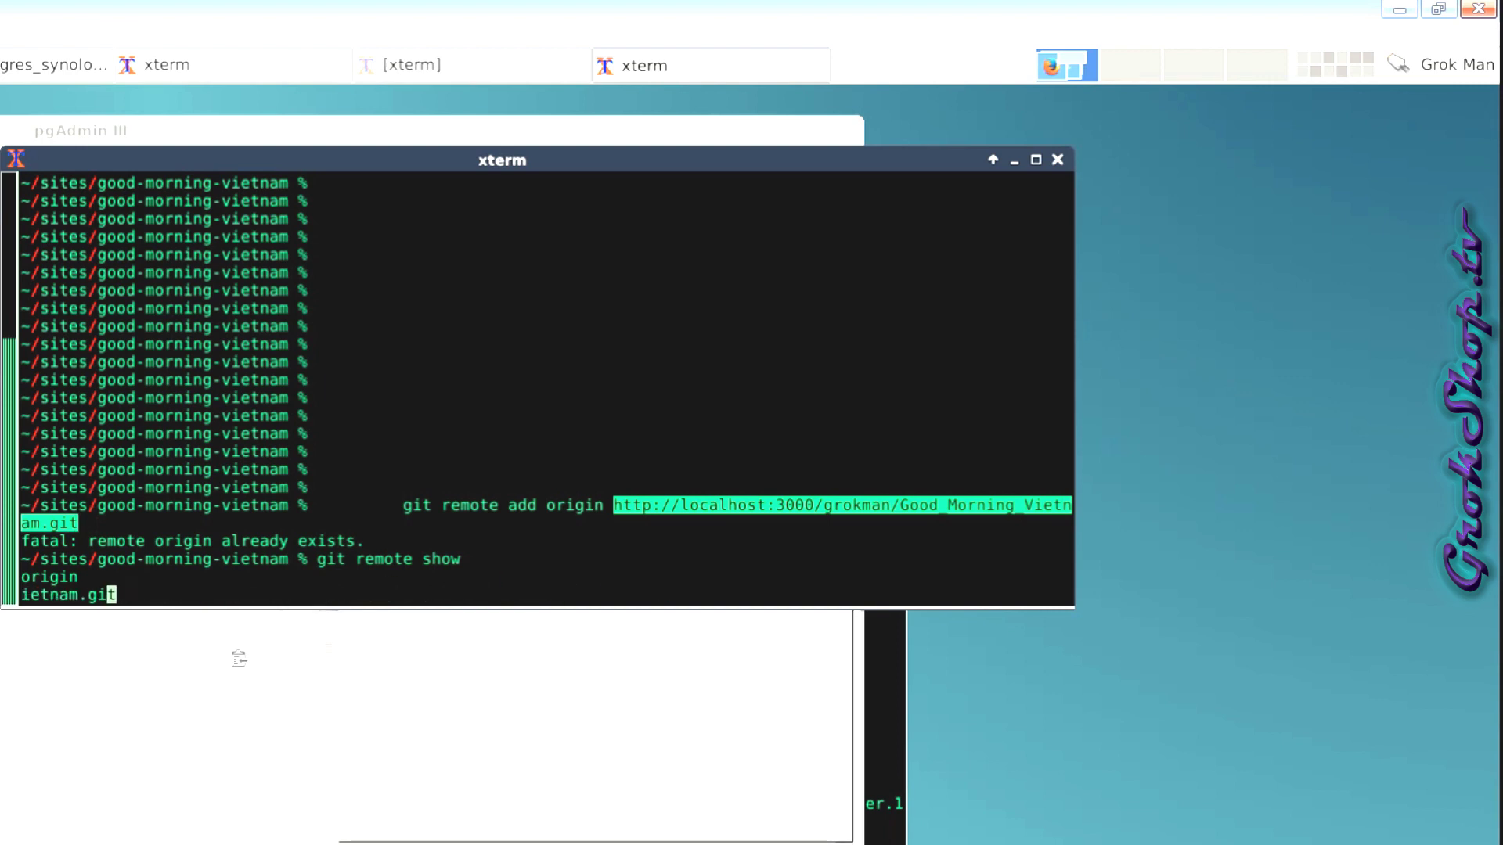
pyautogui.press('Left')
pyautogui.press('Left')
pyautogui.press('Left')
pyautogui.press('Left')
pyautogui.press('Left')
pyautogui.press('Left')
pyautogui.press('Left')
pyautogui.press('Left')
pyautogui.press('Left')
pyautogui.press('Left')
pyautogui.press('Left')
pyautogui.press('Left')
pyautogui.press('Left')
pyautogui.press('Left')
pyautogui.press('Left')
pyautogui.press('Left')
pyautogui.press('Left')
pyautogui.press('Left')
pyautogui.press('Left')
pyautogui.press('Left')
pyautogui.press('Return')
# Open .git/config in vim and select the remote URL to change it to port 10220.
pyautogui.press('Up')
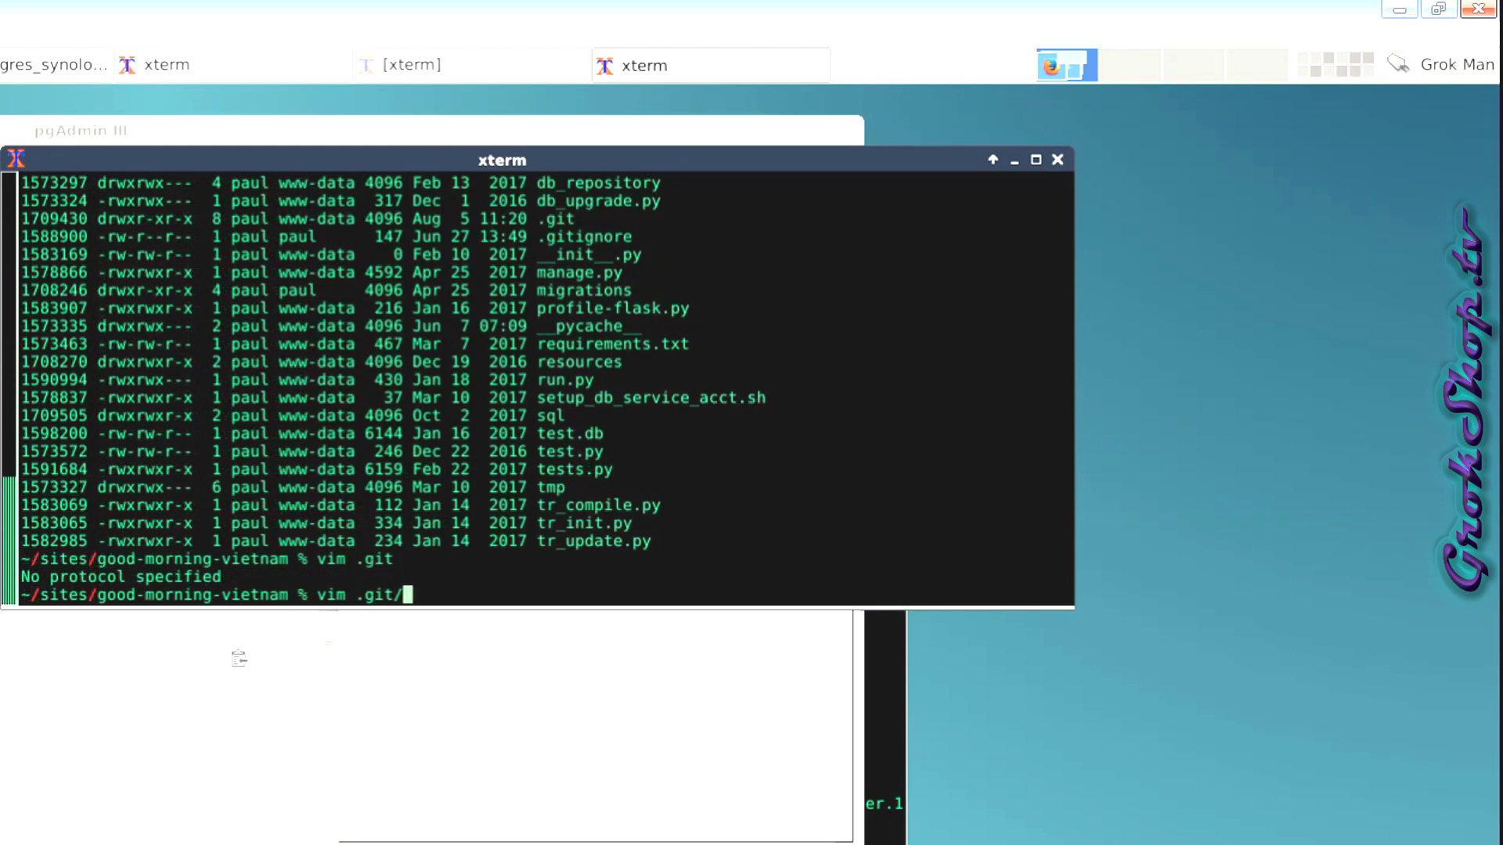
pyautogui.write('/config')
pyautogui.press('Return')
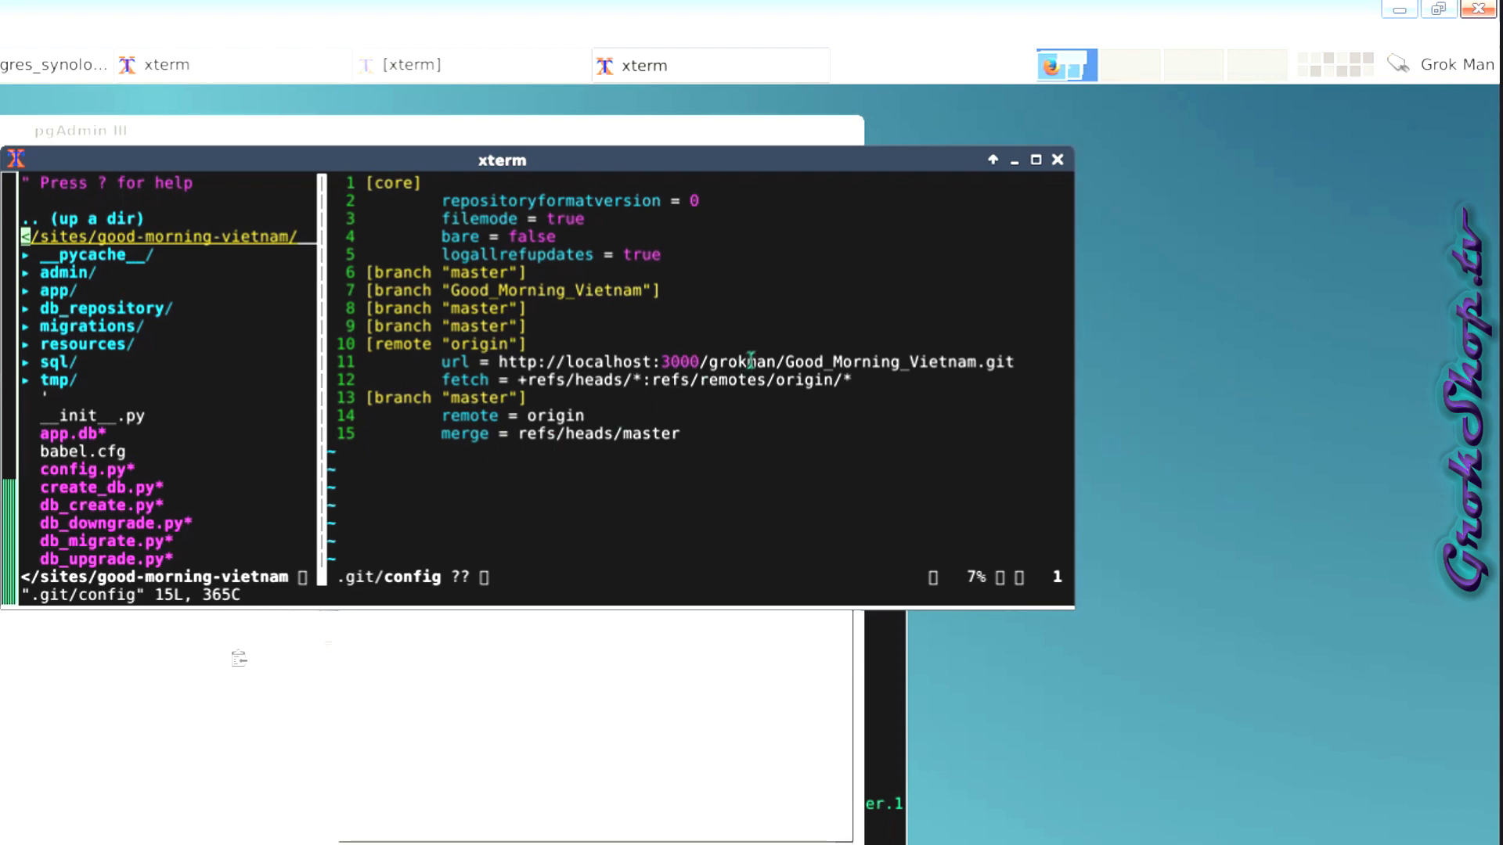
pyautogui.moveTo(493, 362); pyautogui.dragTo(1015, 363)
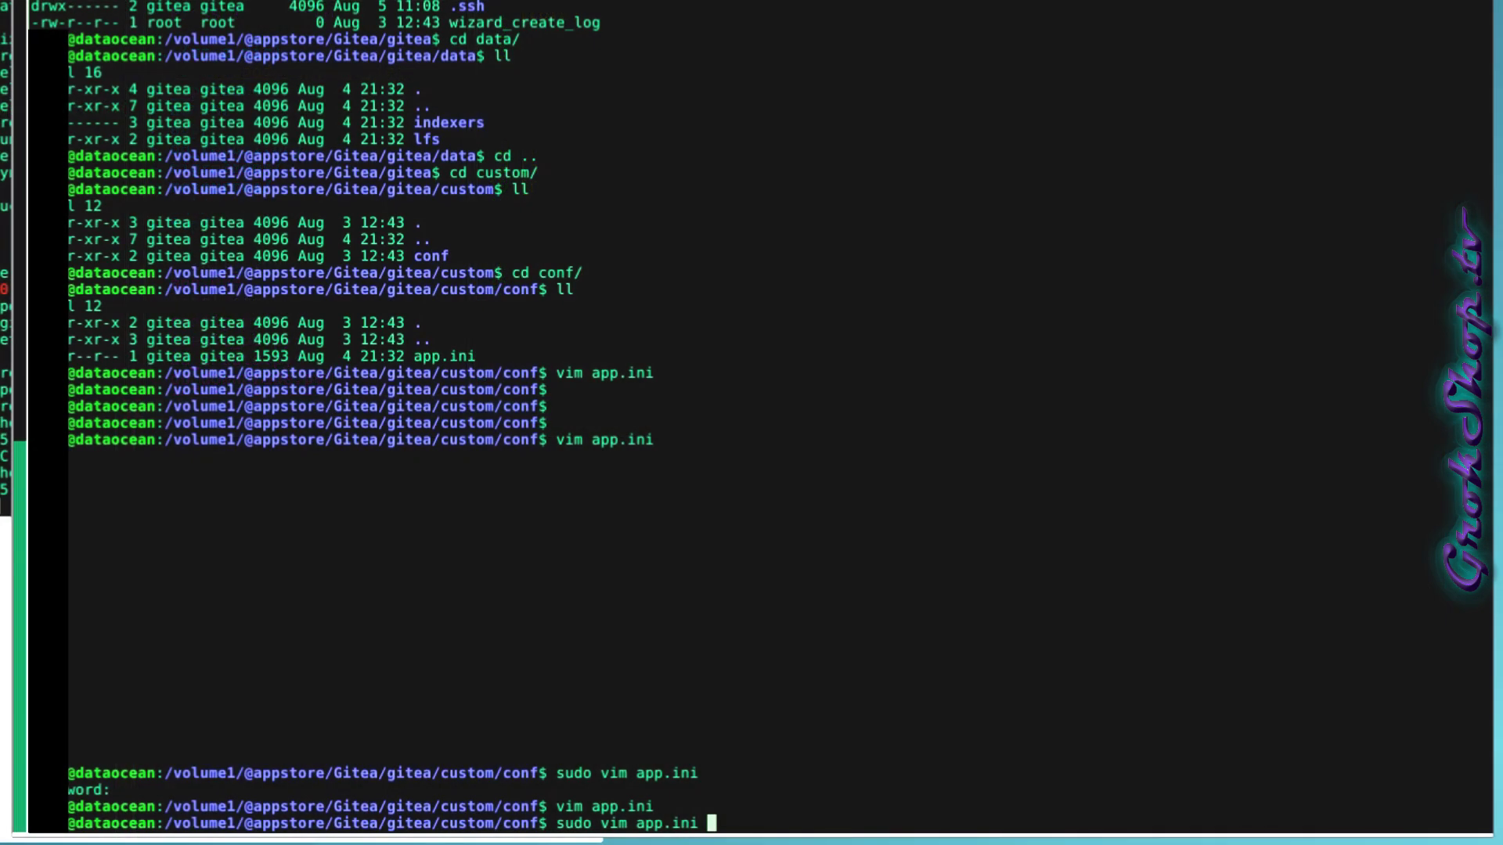
# In app.ini, set the SSH port to 10220, save it, and review the built-in SSH settings.
pyautogui.press('Return')
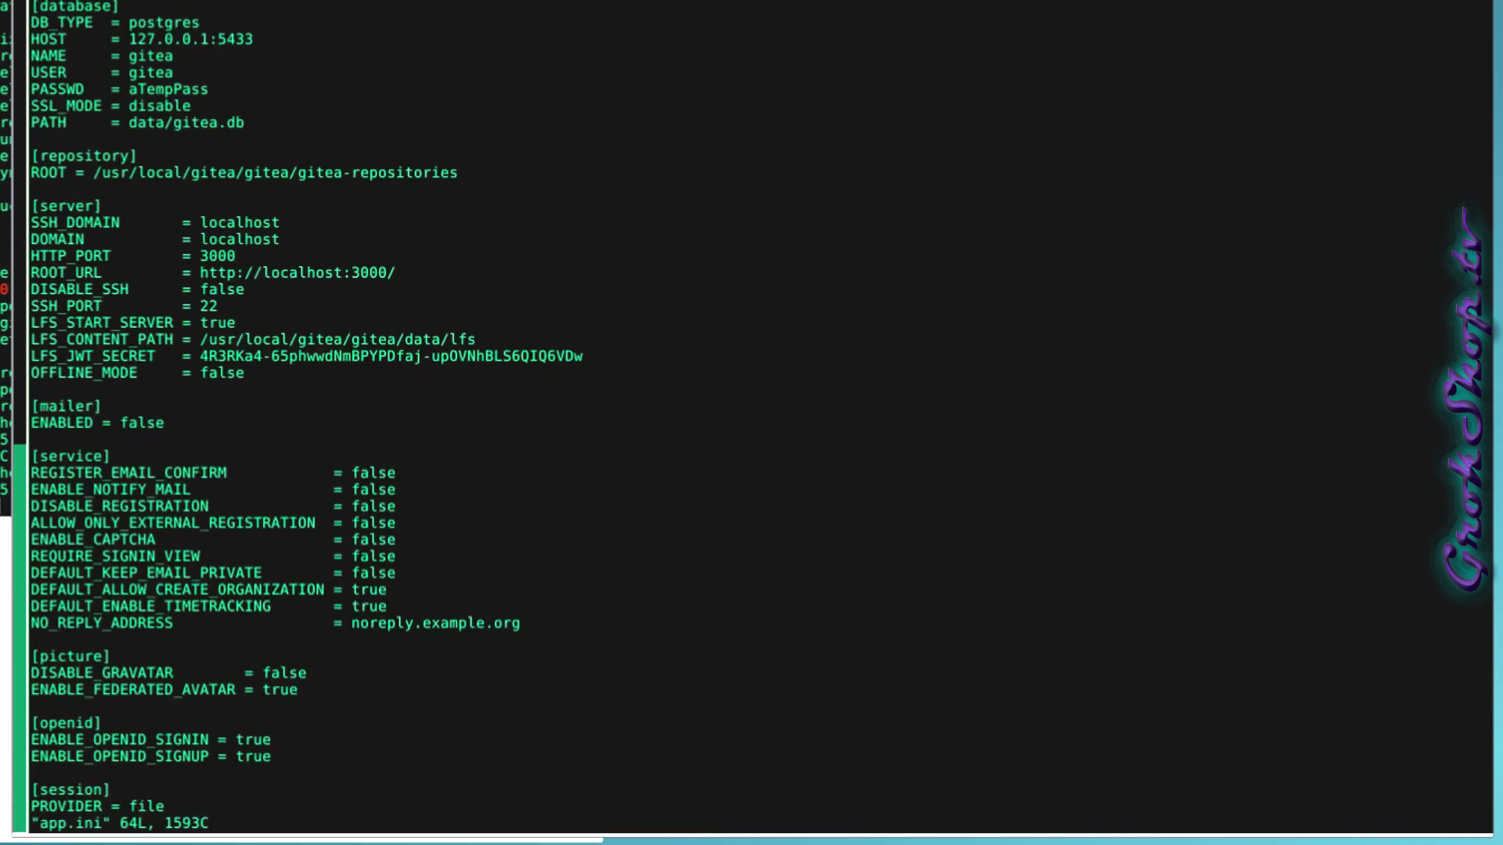
pyautogui.write('/22')
pyautogui.press('Return')
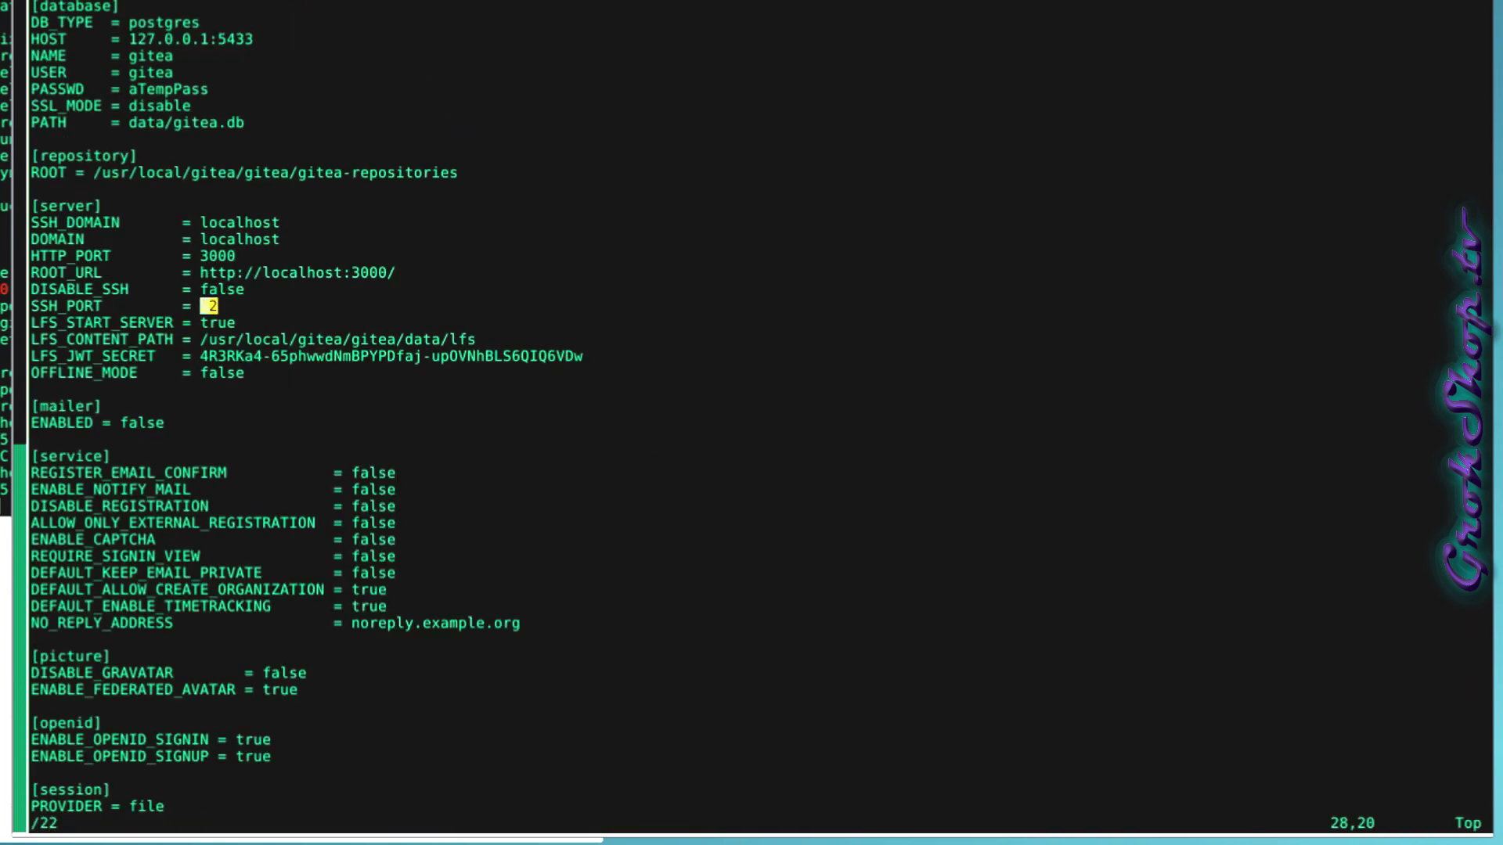
pyautogui.write('i100')
pyautogui.press('Escape')
pyautogui.write(':w')
pyautogui.press('Return')
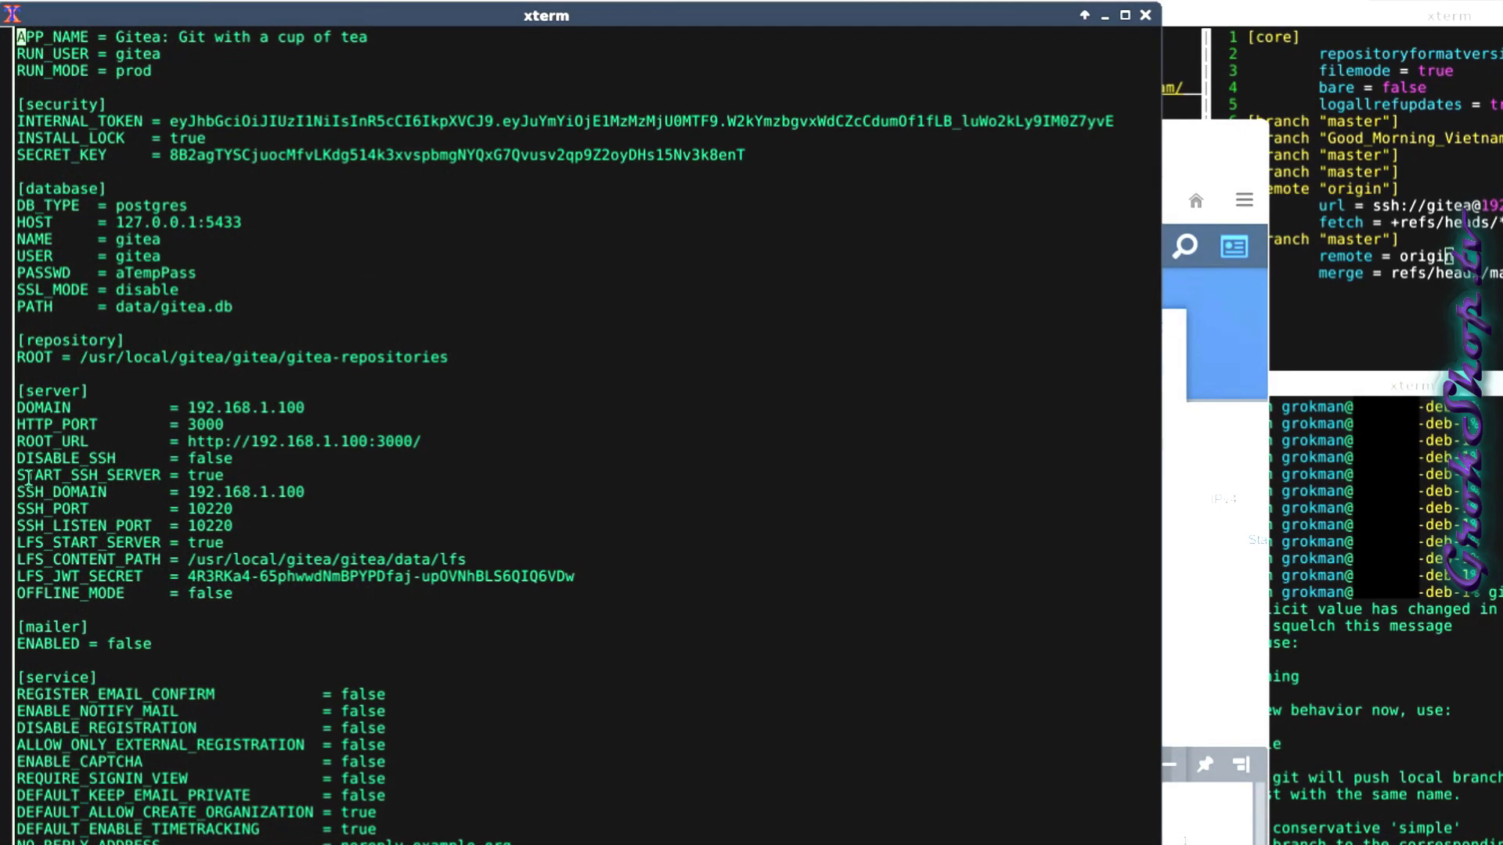
pyautogui.moveTo(28, 479); pyautogui.dragTo(445, 521)
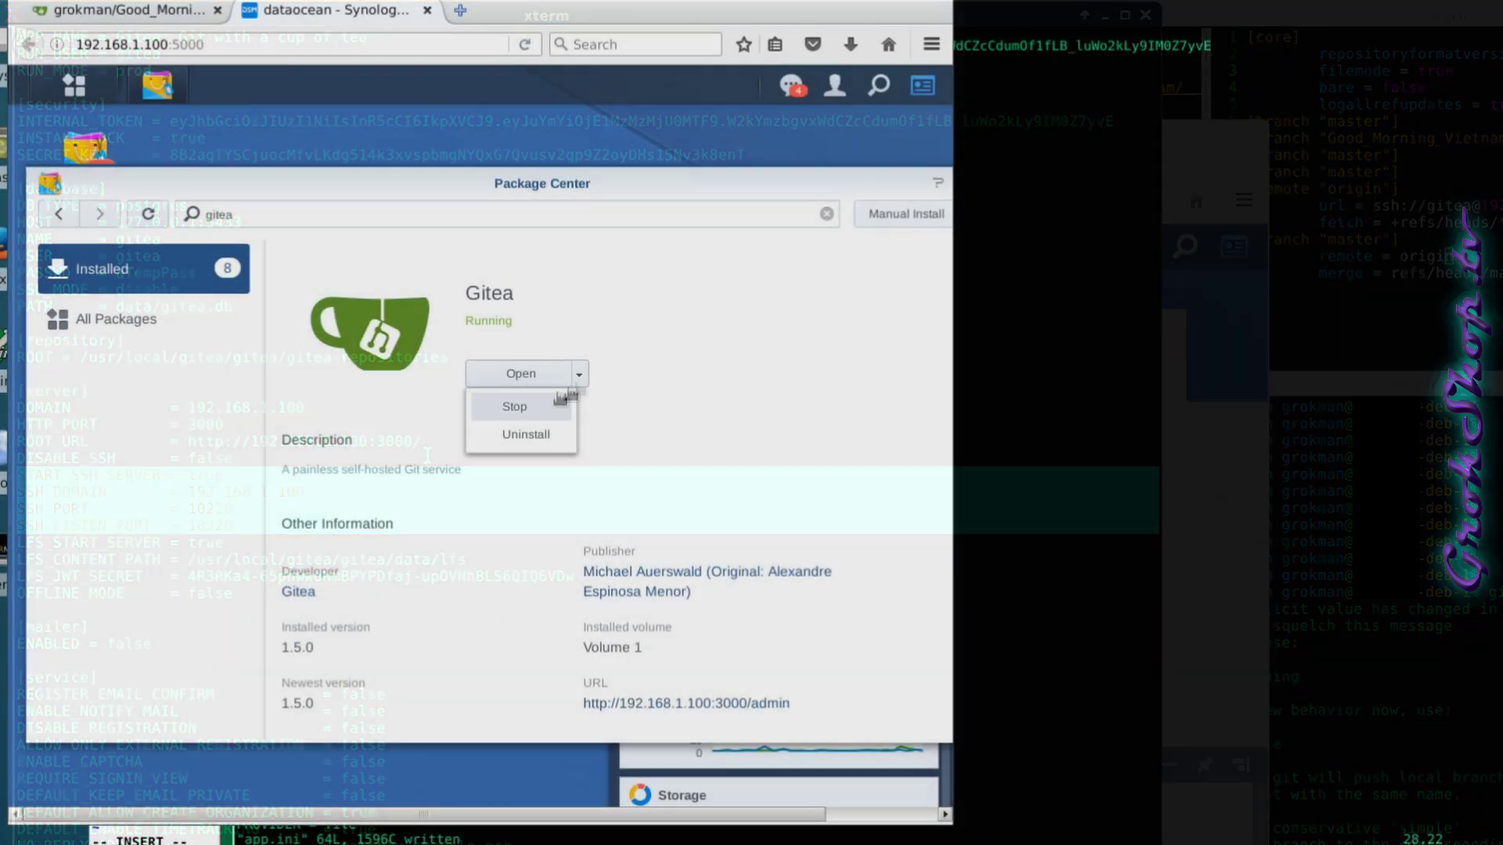
# Stop the Gitea package in Package Center, confirm, and bring it back up.
pyautogui.click(555, 394)
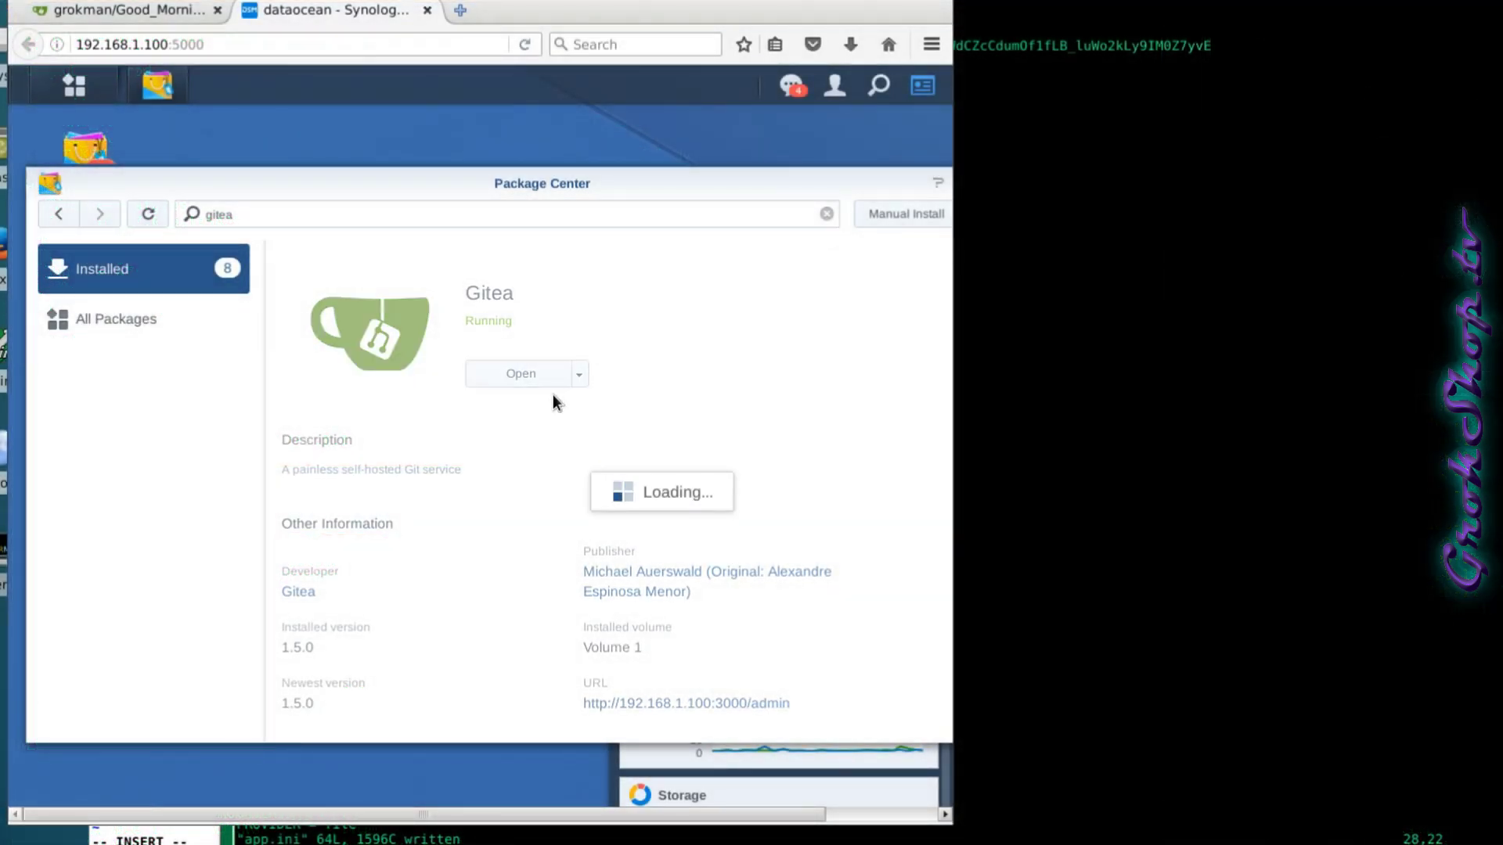
pyautogui.click(603, 488)
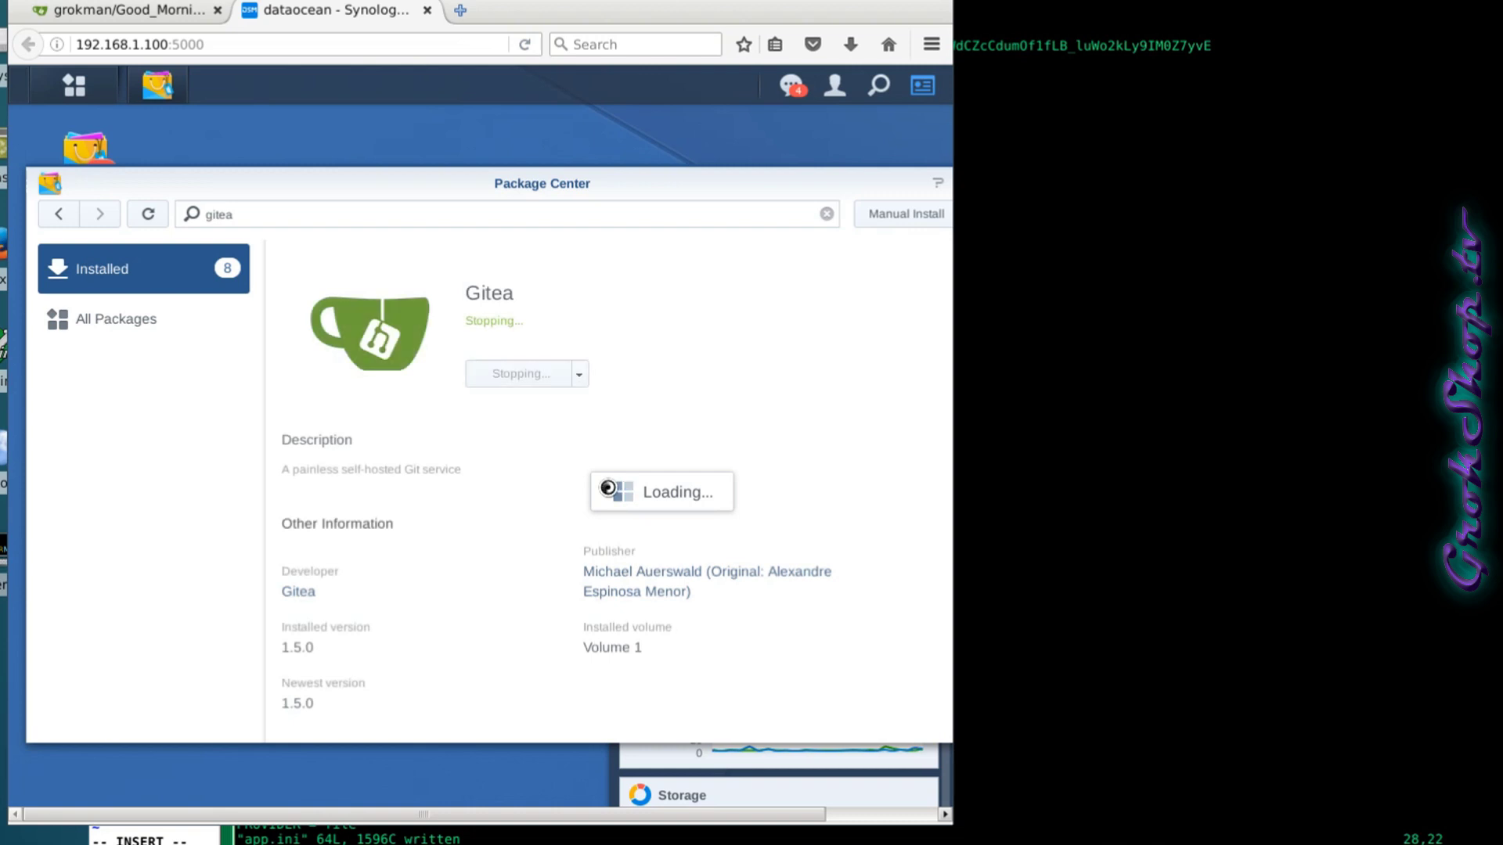
pyautogui.click(580, 379)
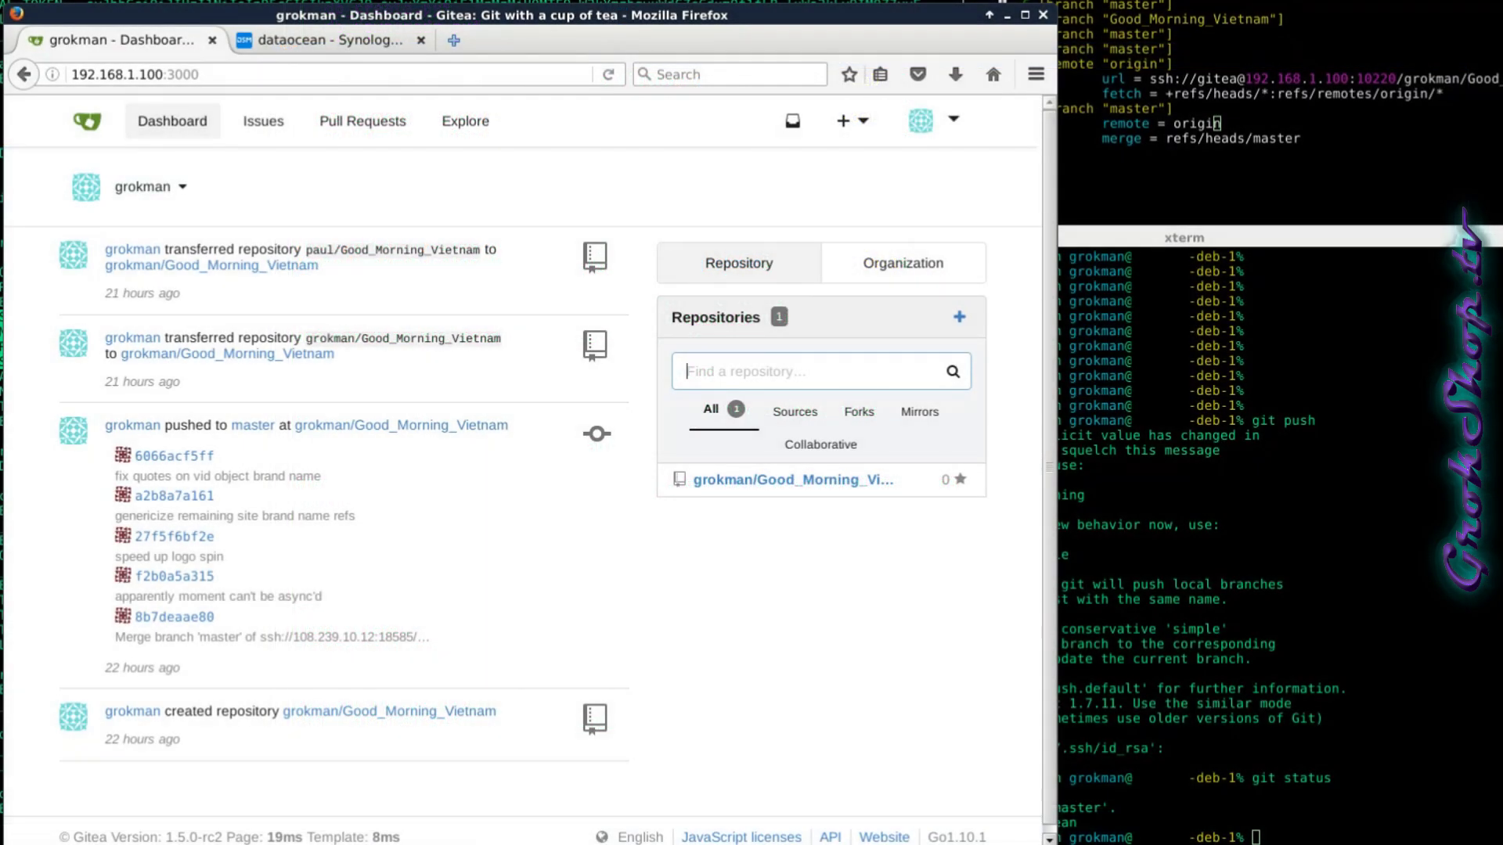
# Open Good_Morning_Vietnam from the Dashboard's Repositories panel.
pyautogui.click(841, 481)
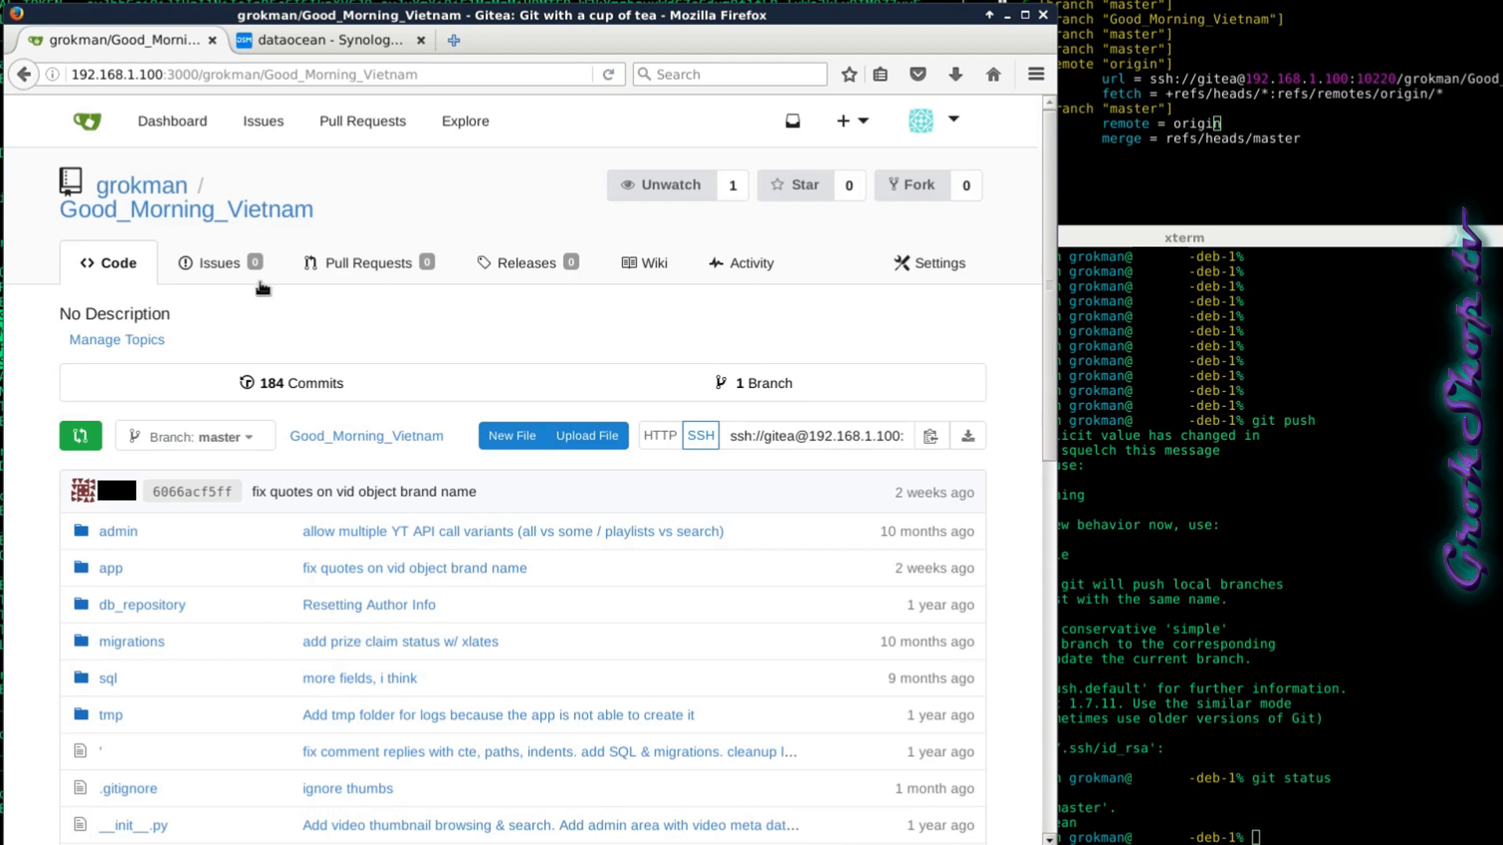